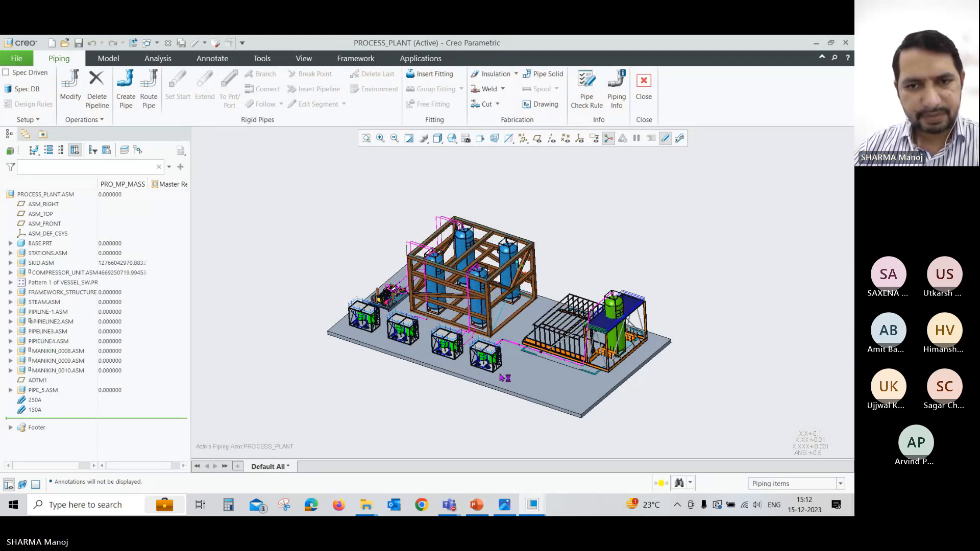
Examine the pipelines, branch and valve connecting the station units to the framework and steam unit in the process plant
scroll(504, 378, "down", 5)
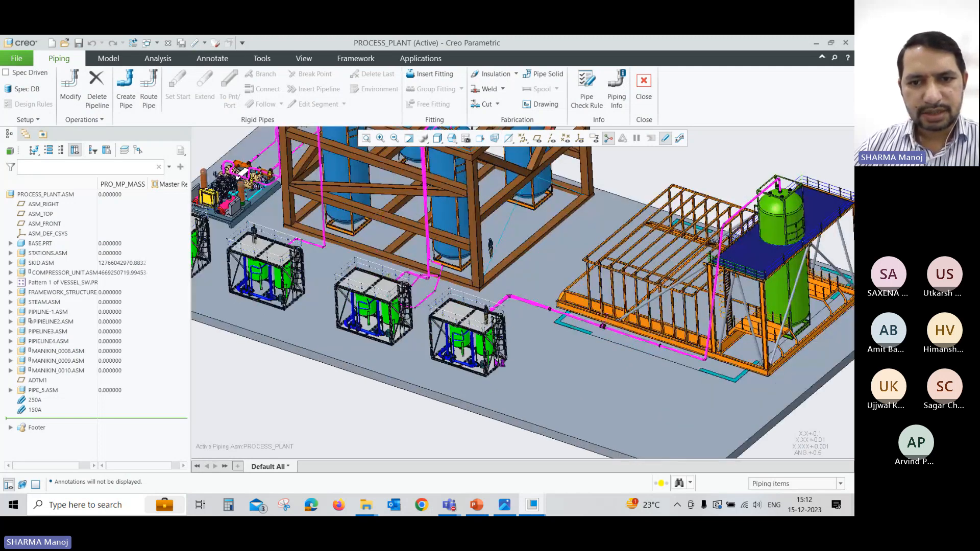
scroll(499, 362, "down", 5)
mouse_move(478, 352)
middle_mouse_down()
mouse_move(453, 343)
mouse_move(468, 343)
middle_mouse_up()
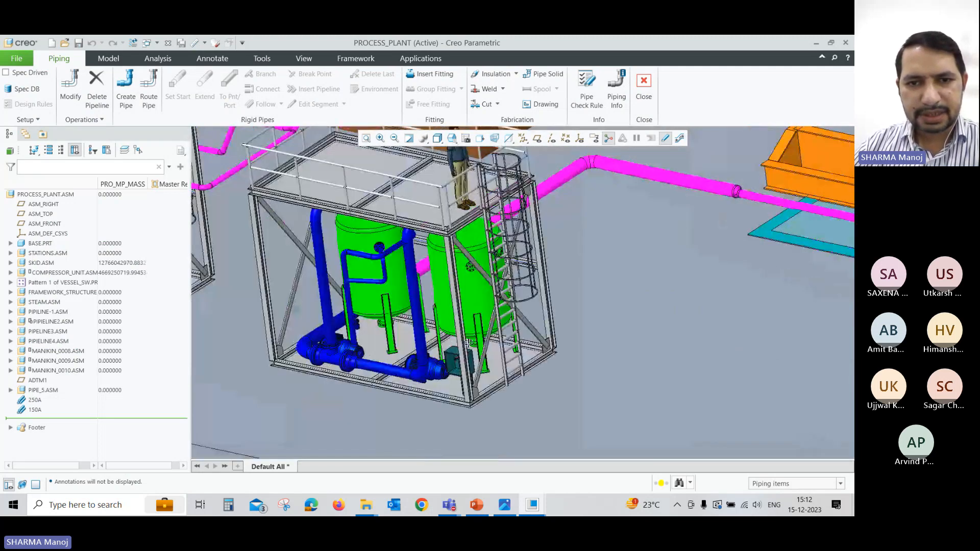
scroll(468, 343, "up", 4)
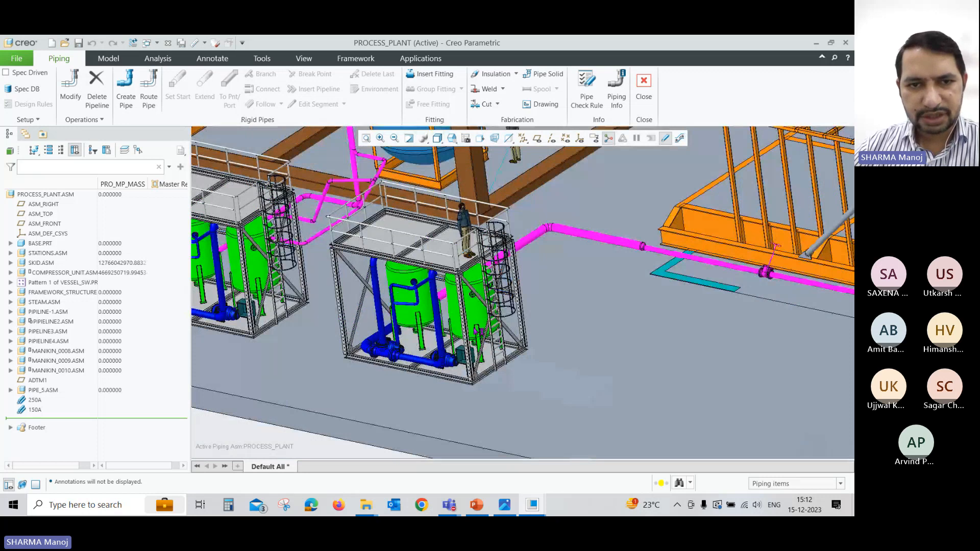
scroll(475, 329, "up", 3)
middle_click_drag(475, 329, 338, 250)
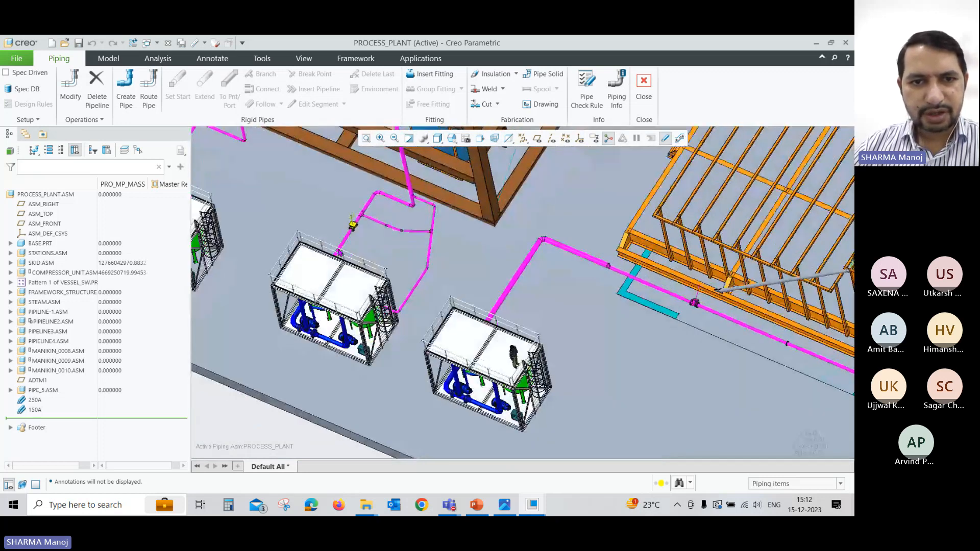
scroll(352, 226, "down", 5)
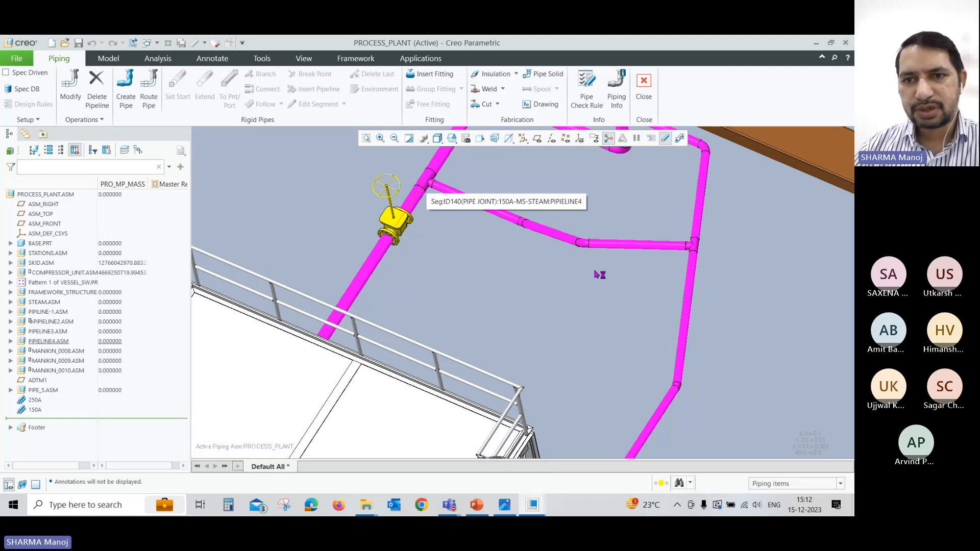
scroll(599, 275, "up", 8)
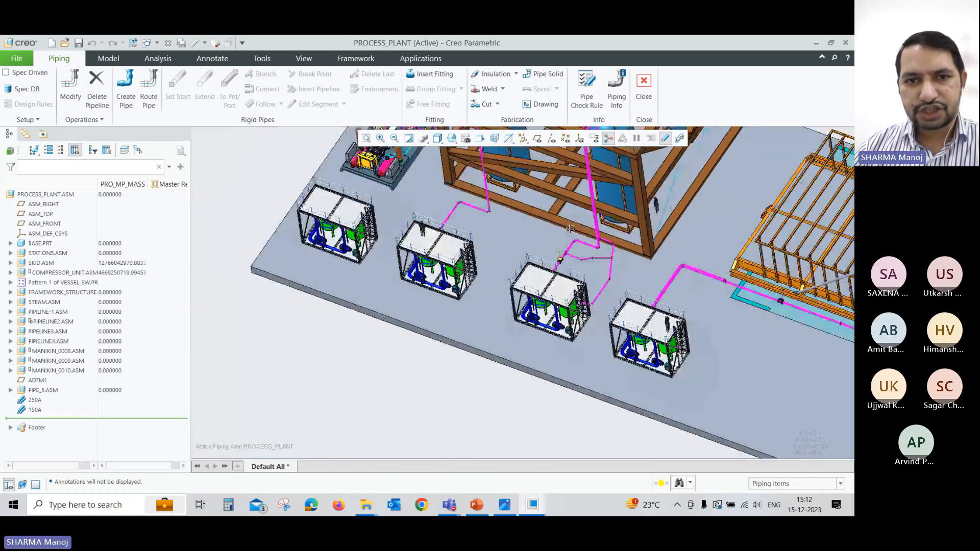
Examine the pipe routes and valves around the compressor unit and the overall process plant layout
middle_click_drag(569, 229, 555, 308)
scroll(555, 308, "up", 2)
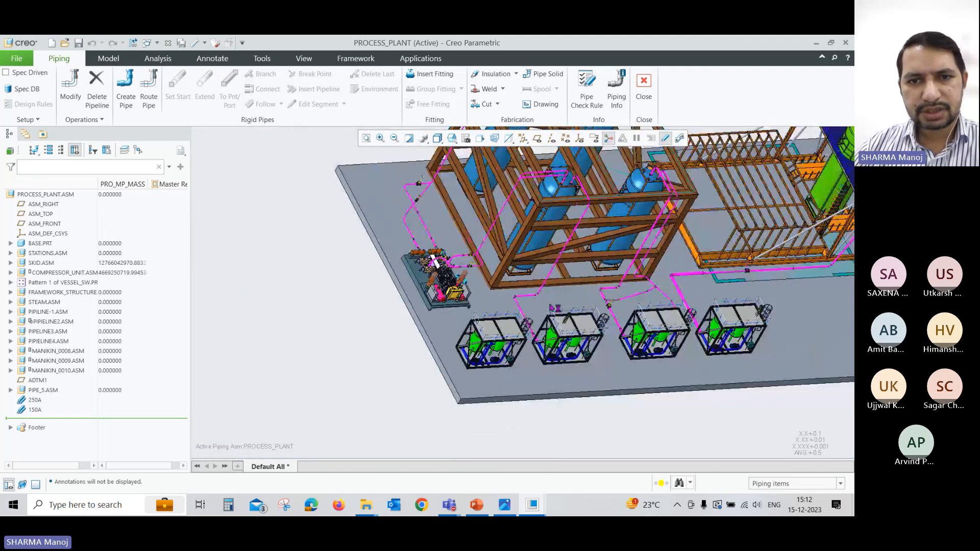
scroll(477, 221, "up", 2)
scroll(442, 219, "down", 3)
scroll(442, 219, "down", 10)
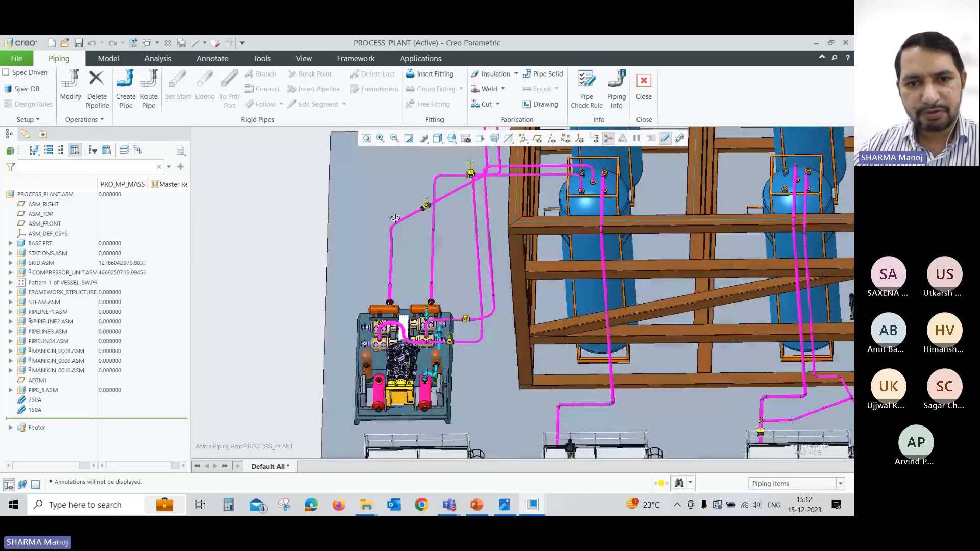
scroll(451, 326, "up", 1)
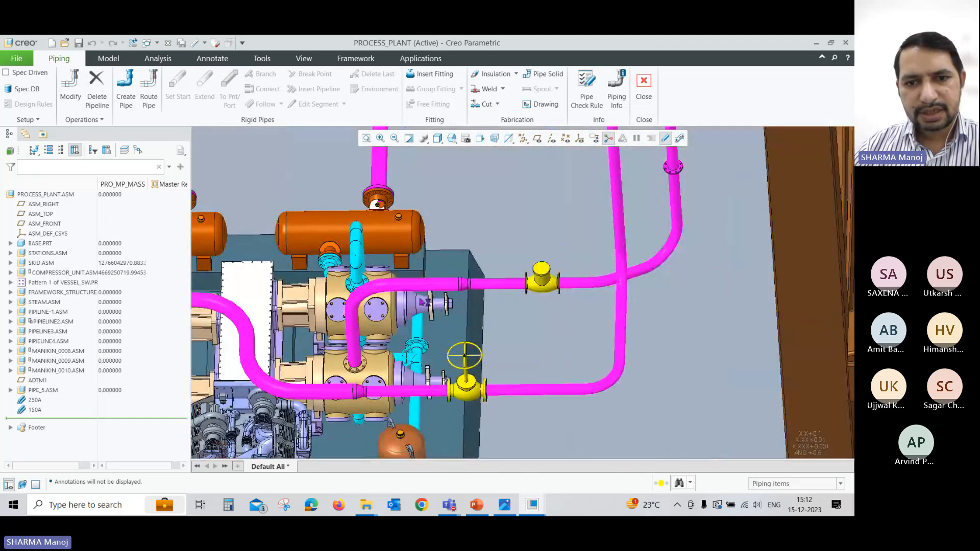
scroll(352, 310, "up", 4)
scroll(348, 311, "up", 5)
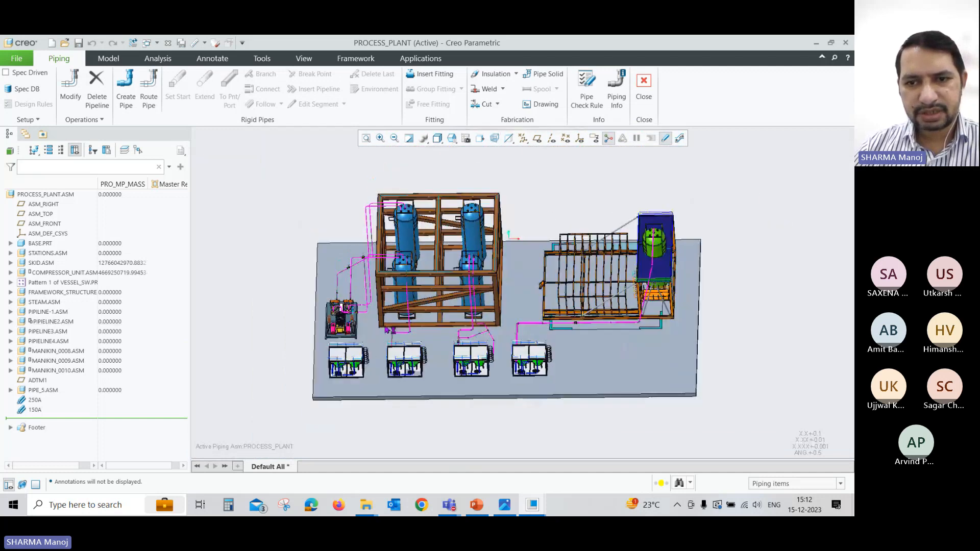
middle_click_drag(348, 311, 416, 317)
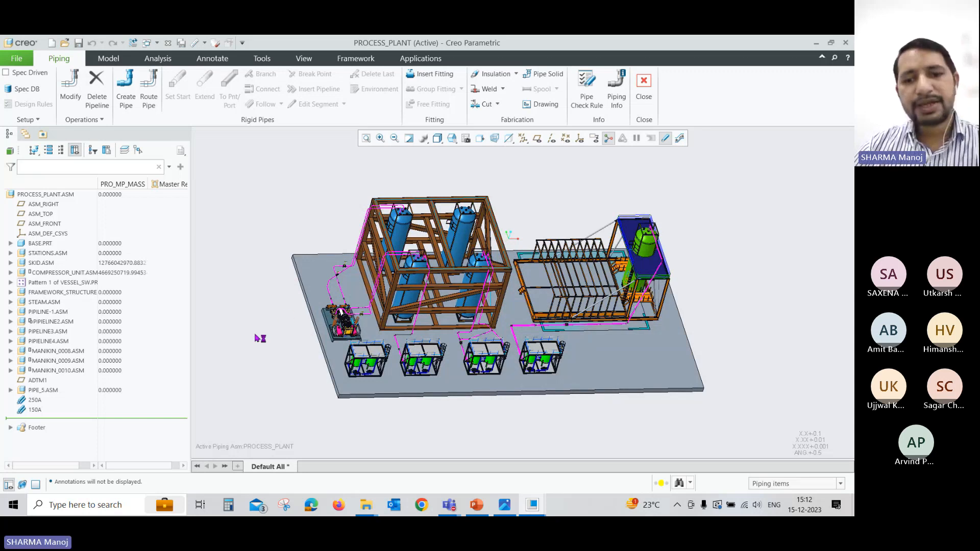
Switch to the Creo Parametric window that has no model open
left_click(534, 505)
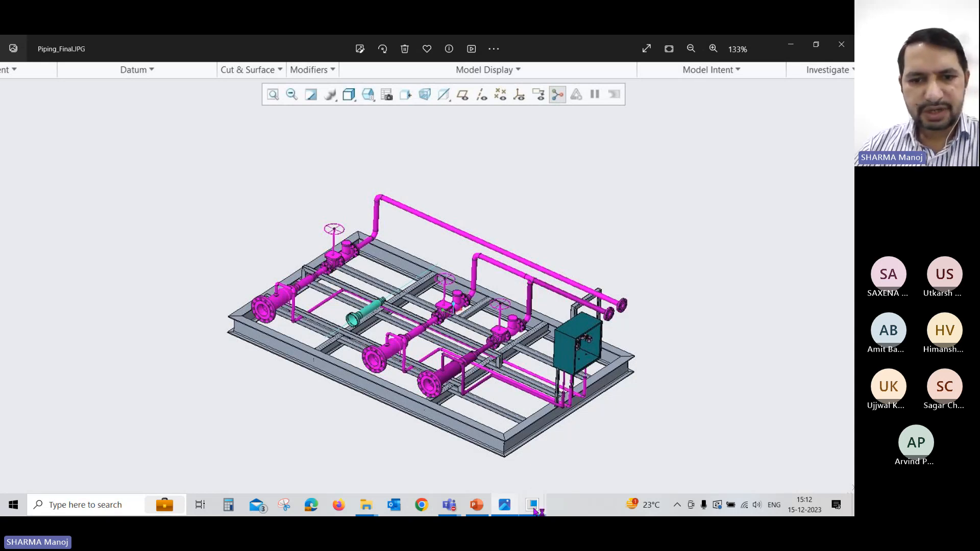
mouse_move(535, 509)
left_click(448, 467)
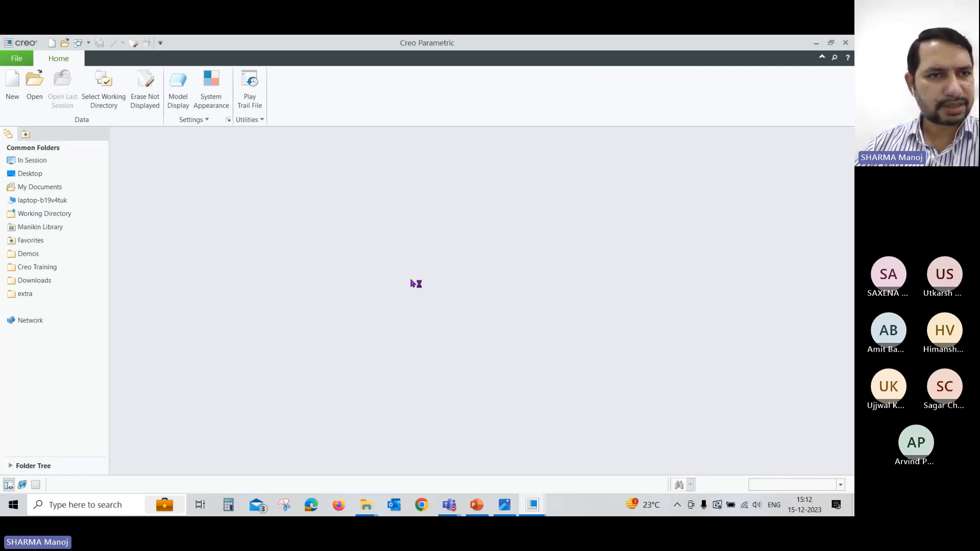
Open main_assembly.asm from the Start folder, filtering the file list to assemblies and previewing the model first
left_click(34, 86)
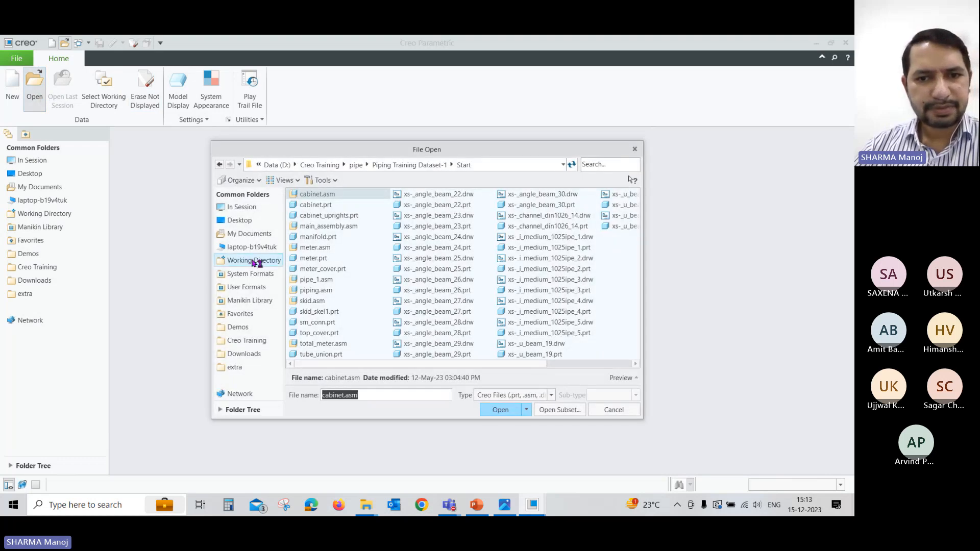
left_click(503, 398)
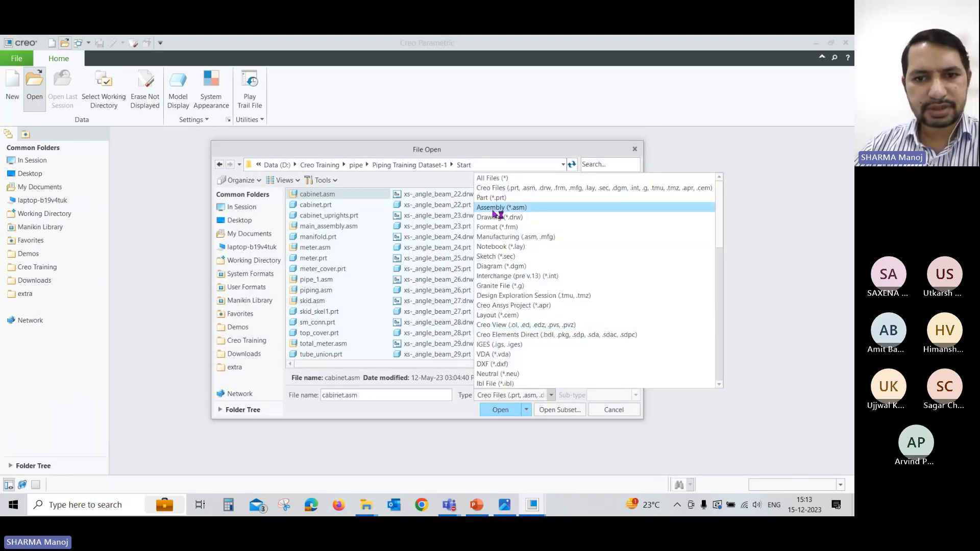
left_click(493, 208)
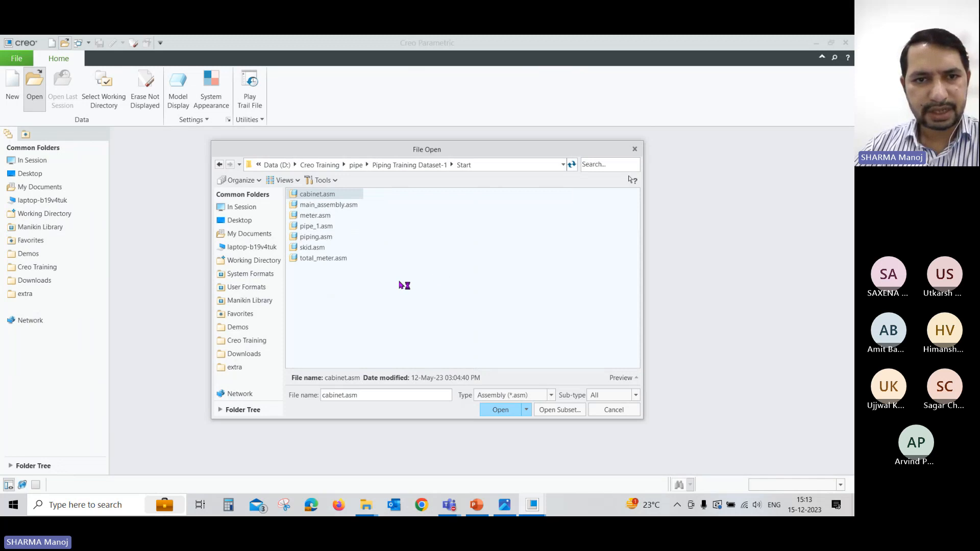
left_click(329, 205)
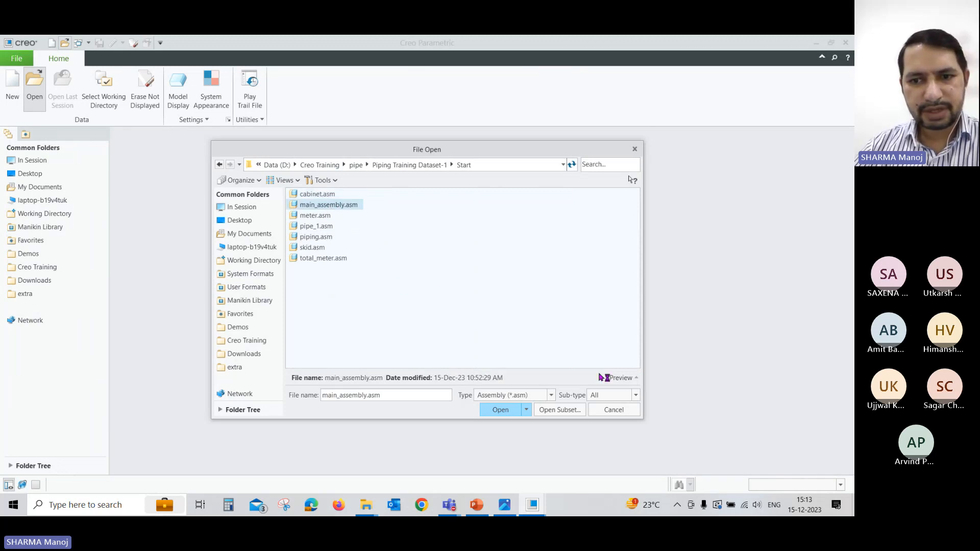
left_click(619, 378)
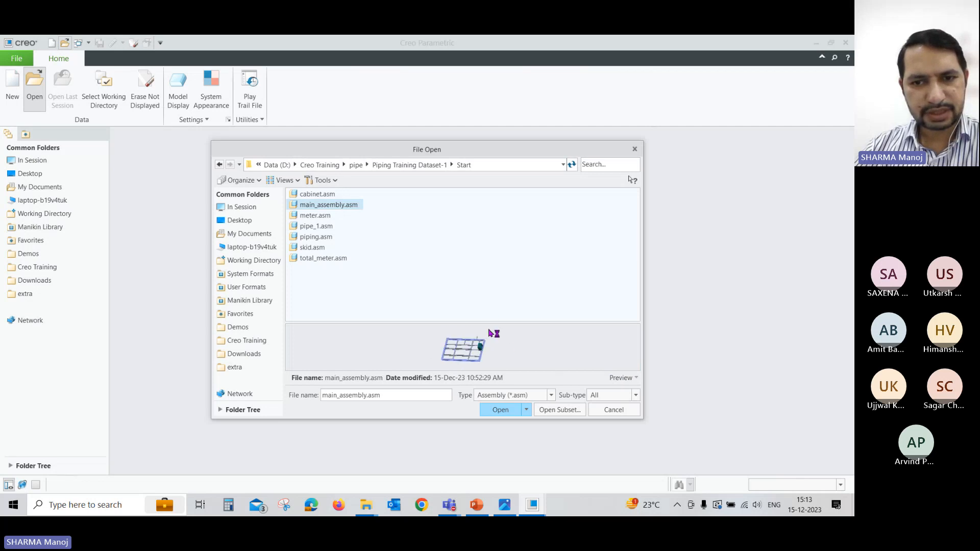
left_click(508, 409)
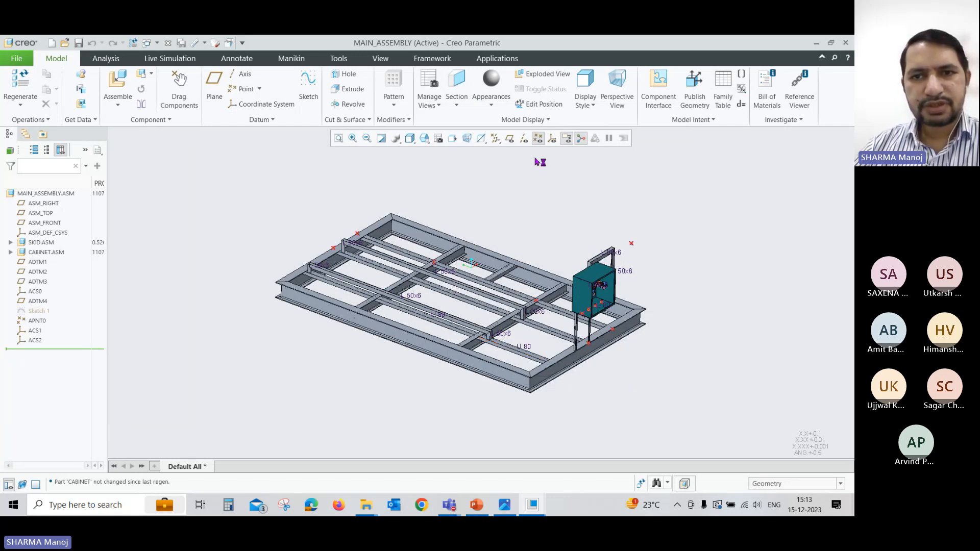
Turn off the display of datum points and annotations in the skid assembly
left_click(538, 138)
mouse_move(532, 201)
middle_mouse_down()
mouse_move(516, 204)
mouse_move(555, 174)
middle_mouse_up()
left_click(566, 138)
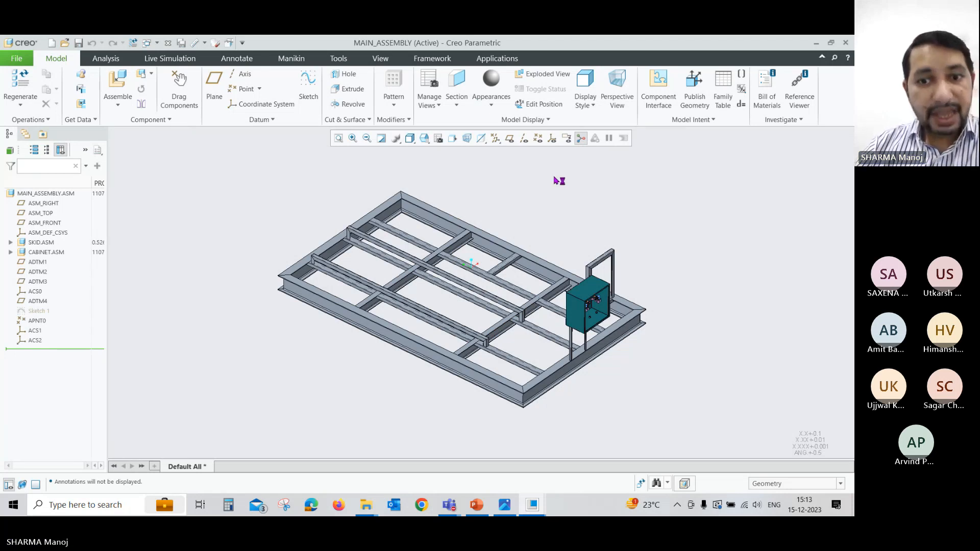
middle_click_drag(558, 182, 563, 176)
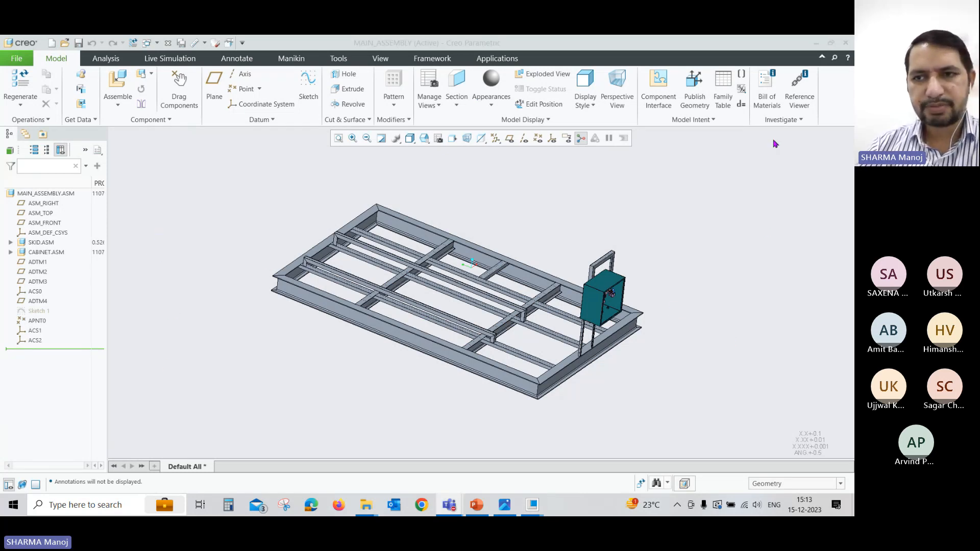
left_click(824, 143)
Create a standard subassembly component named Piping_1, copied from the existing standard assembly template
left_click(140, 74)
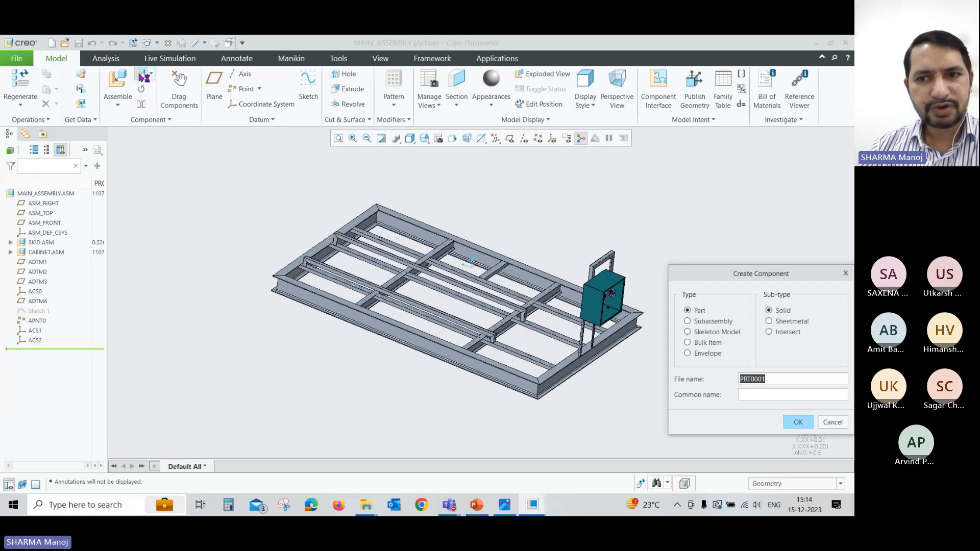
left_click(688, 321)
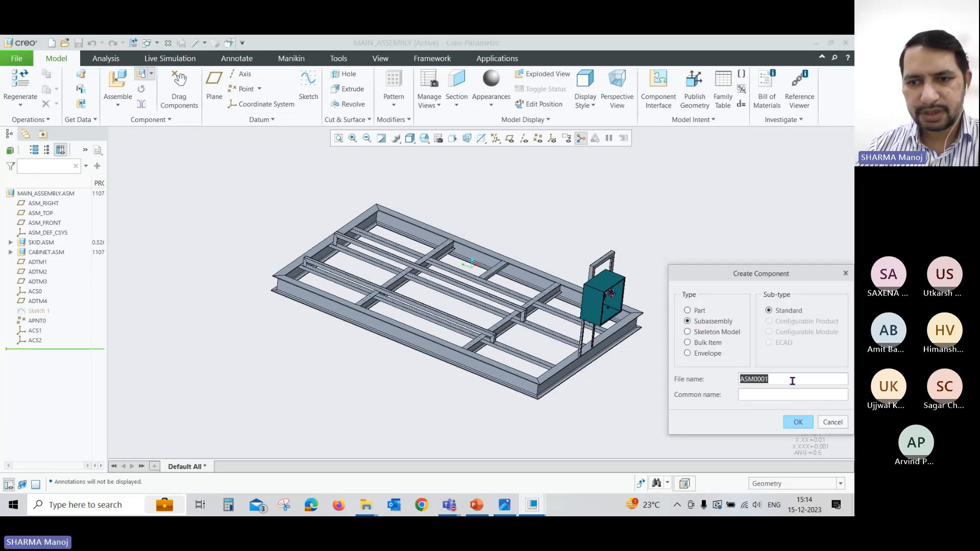
type("Pi")
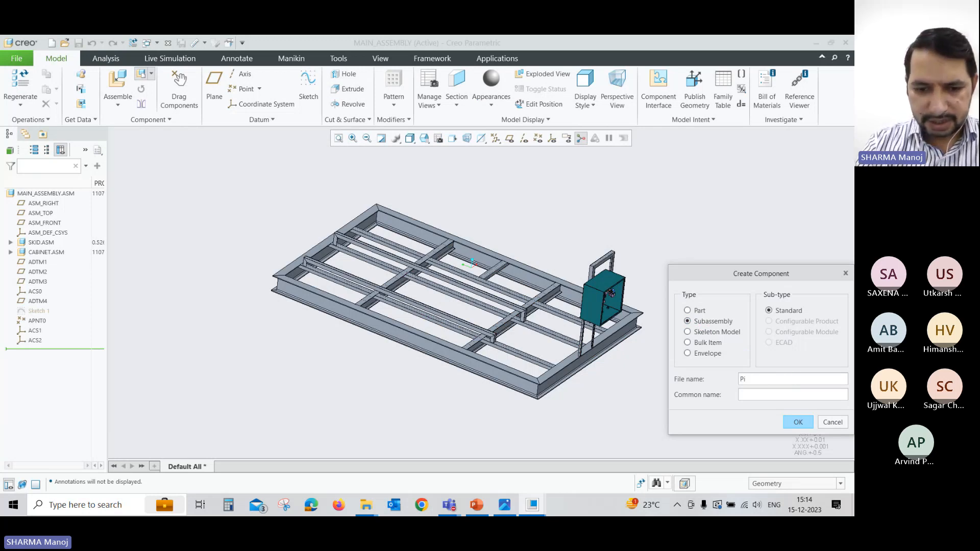
type("ping")
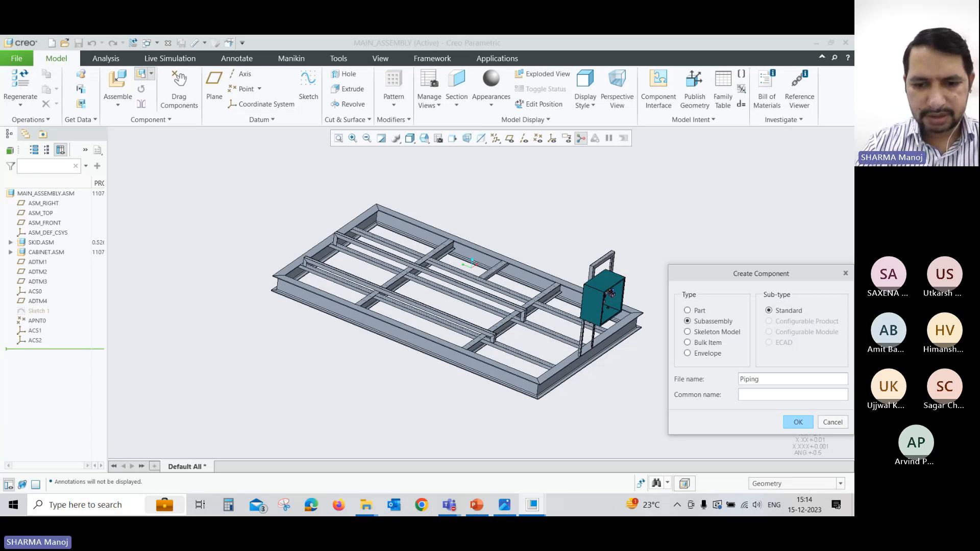
type("_1")
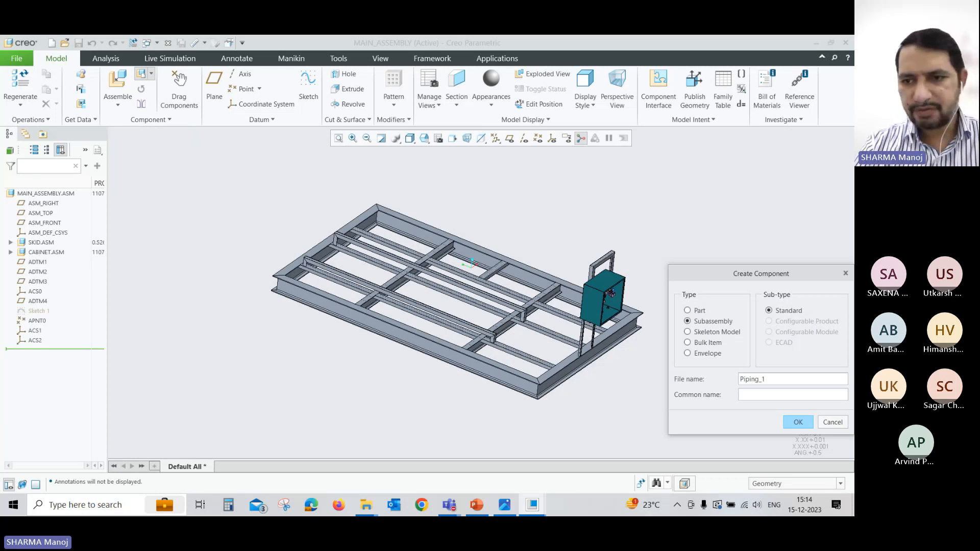
left_click(806, 424)
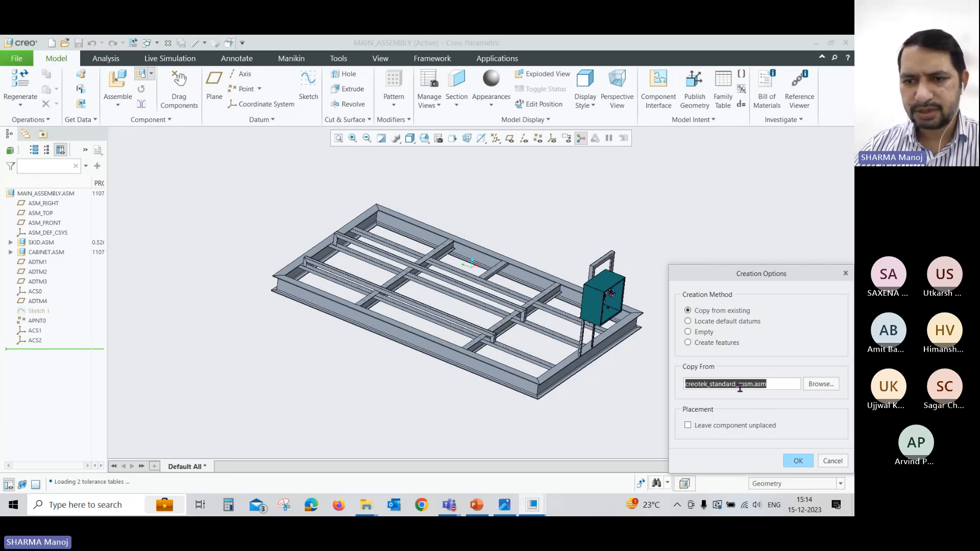
left_click(798, 461)
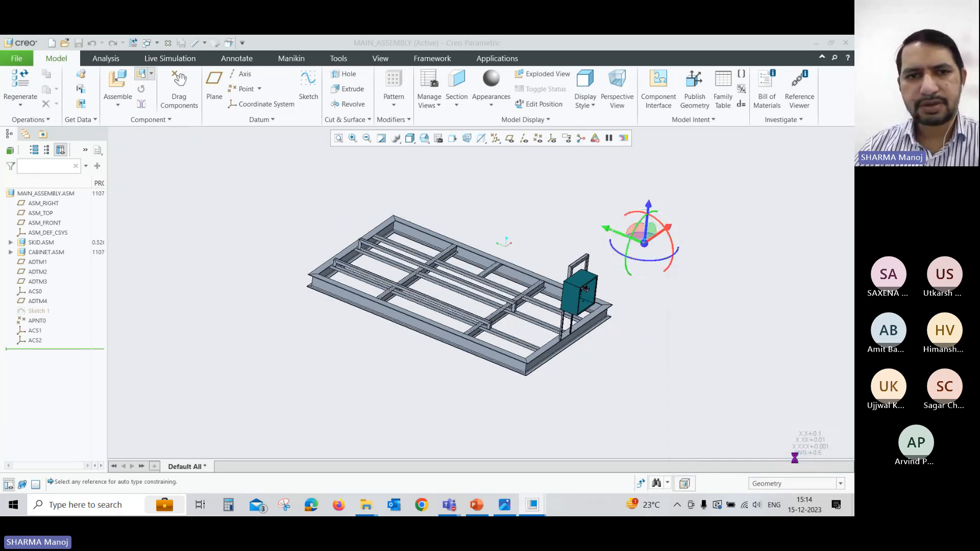
Place the Piping_1 subassembly in the main assembly with a Default constraint
left_click(271, 204)
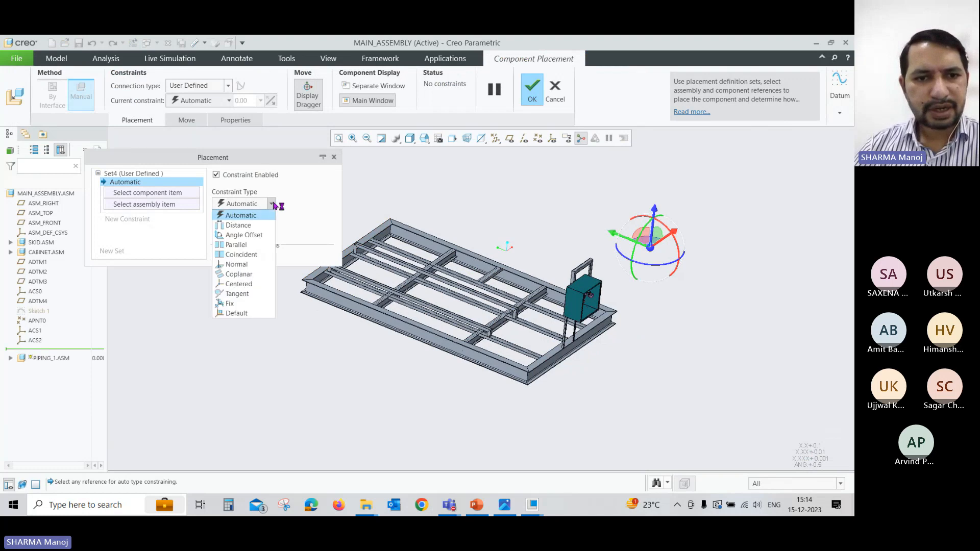
left_click(248, 314)
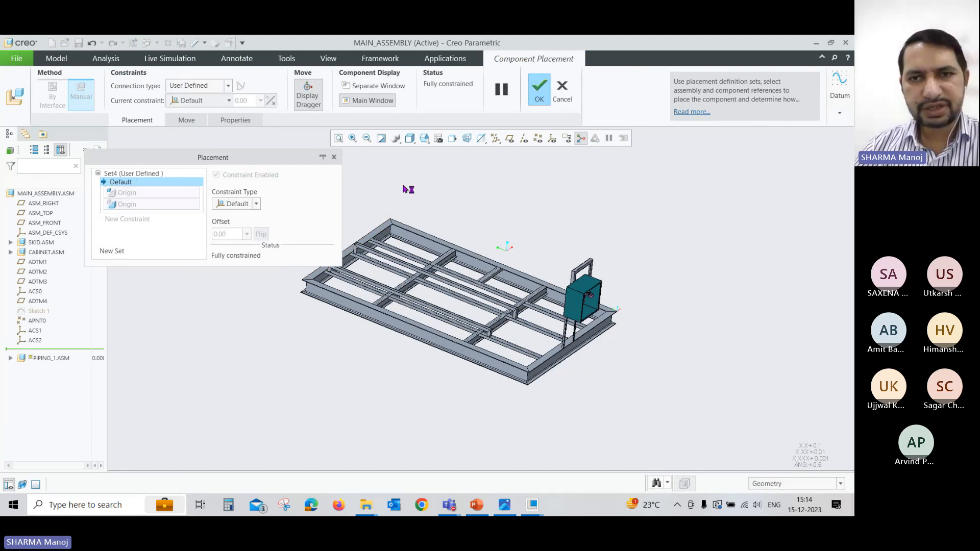
left_click(540, 93)
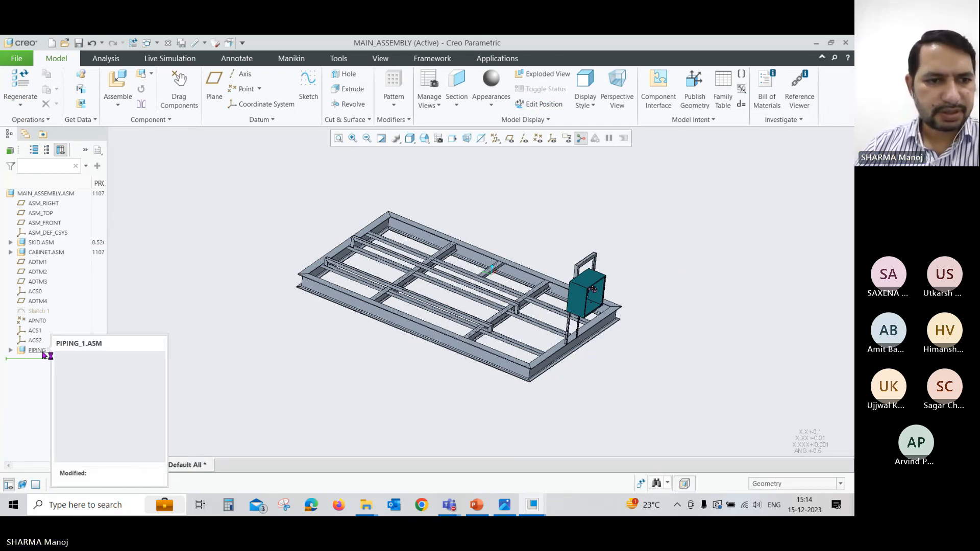
Start the Piping application for the main assembly
mouse_move(258, 337)
middle_mouse_down()
mouse_move(248, 328)
mouse_move(245, 343)
middle_mouse_up()
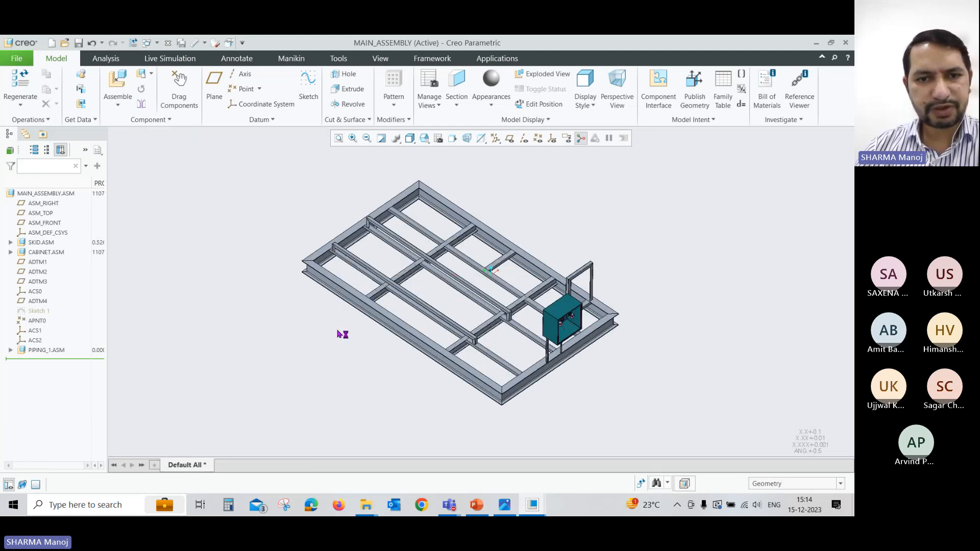
middle_click_drag(336, 334, 348, 328)
scroll(349, 330, "down", 2)
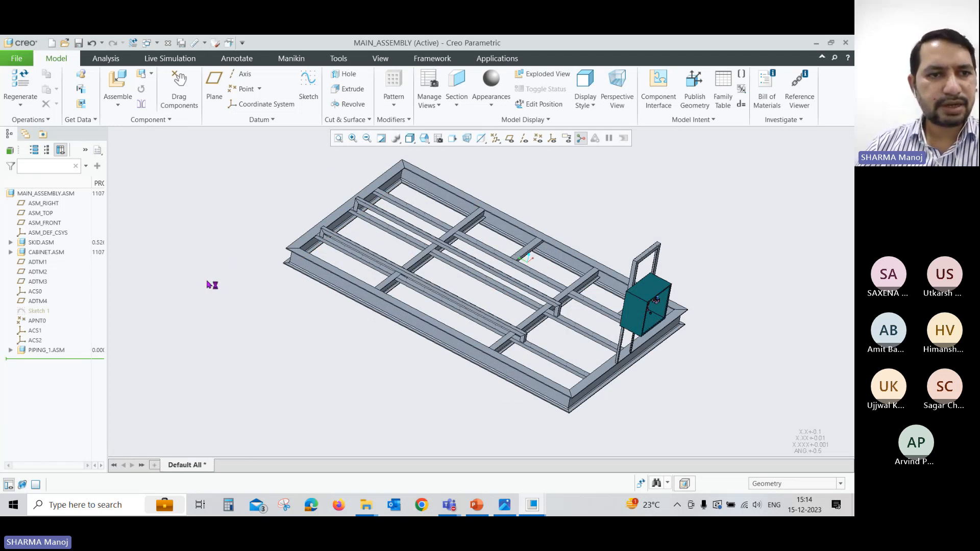
left_click(505, 61)
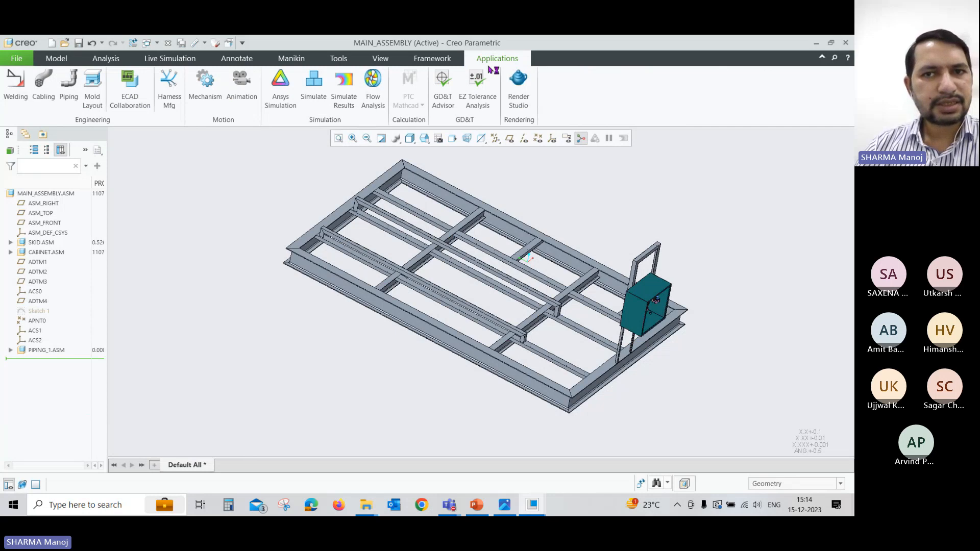
left_click(70, 87)
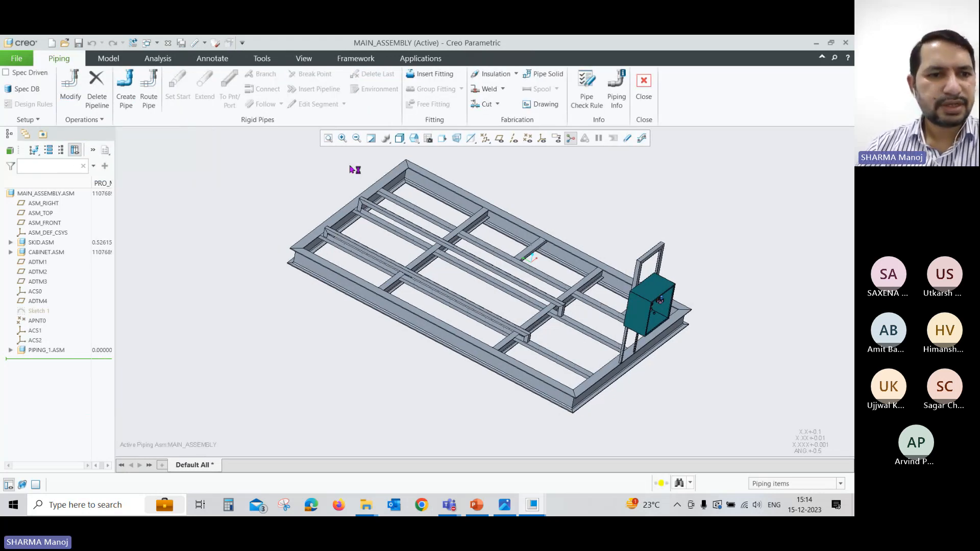
Activate the PIPING_1 subassembly within the main assembly so that piping work is done in it
mouse_move(289, 225)
middle_mouse_down()
mouse_move(274, 218)
mouse_move(290, 233)
middle_mouse_up()
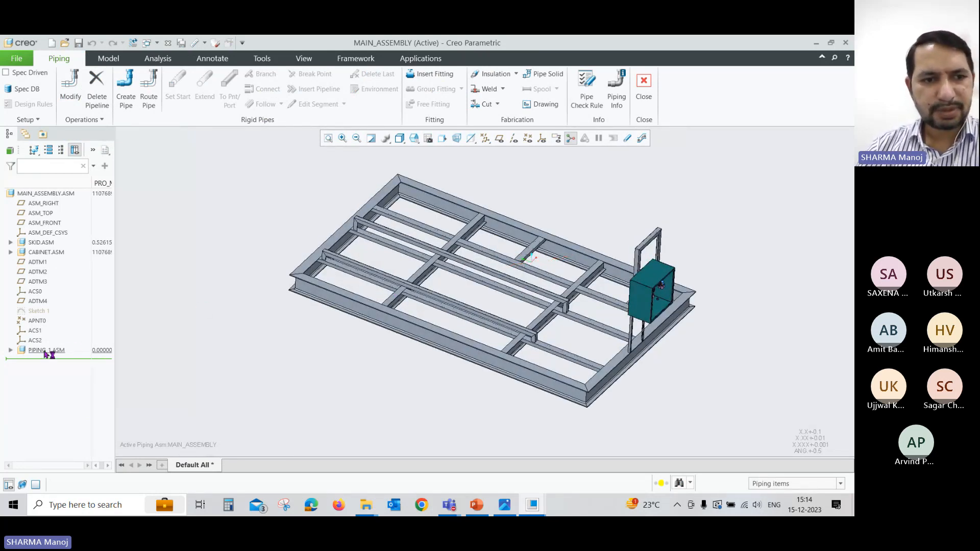
mouse_move(45, 354)
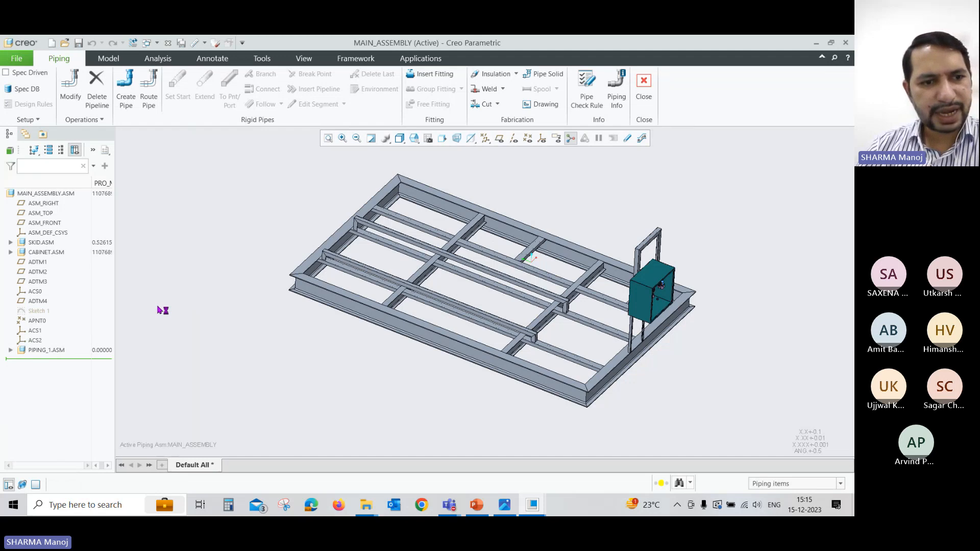
left_click(56, 351)
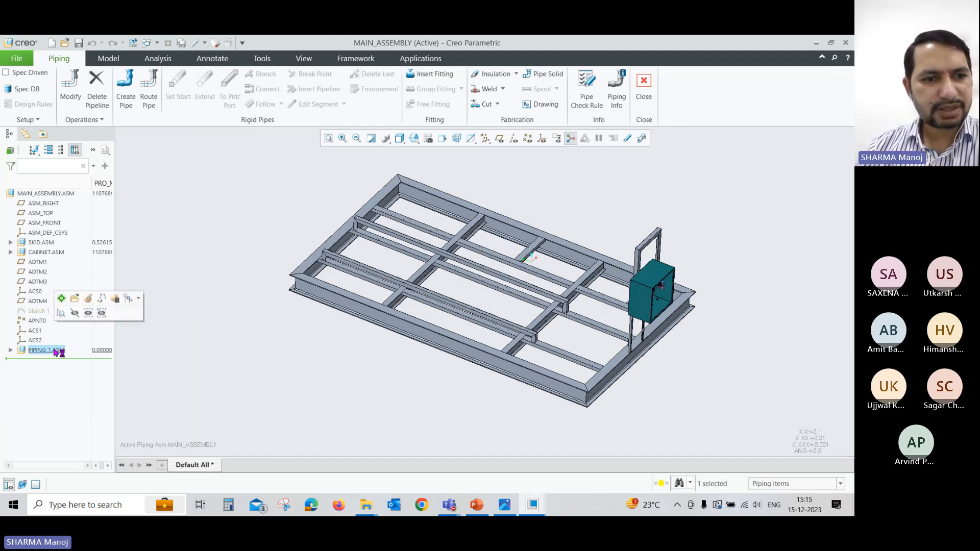
left_click(61, 300)
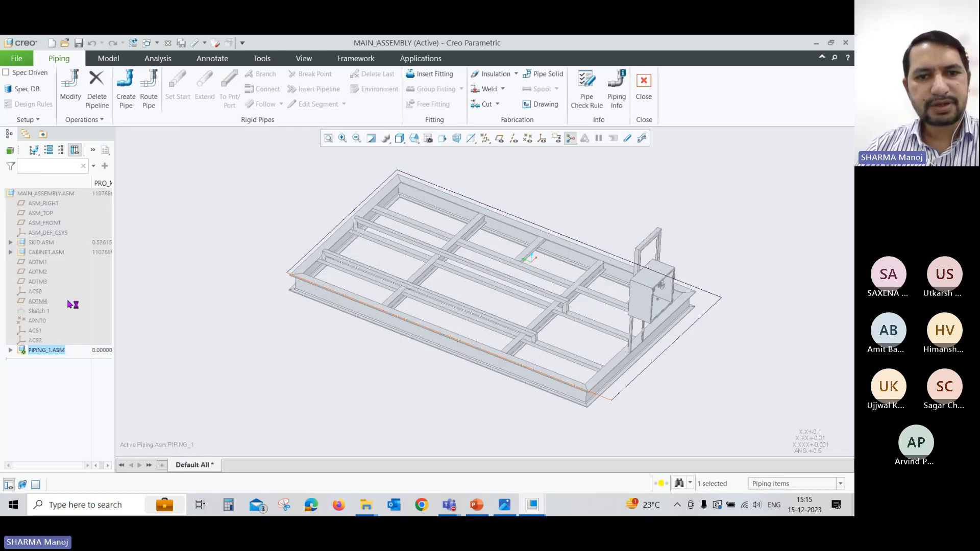
mouse_move(209, 308)
middle_mouse_down()
mouse_move(229, 307)
mouse_move(208, 295)
middle_mouse_up()
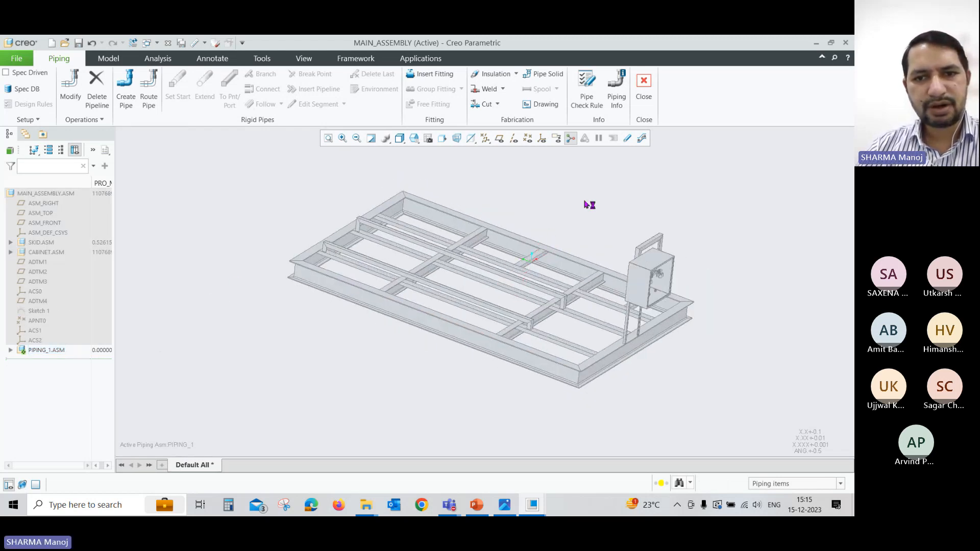
mouse_move(479, 306)
middle_mouse_down()
mouse_move(459, 306)
mouse_move(480, 308)
middle_mouse_up()
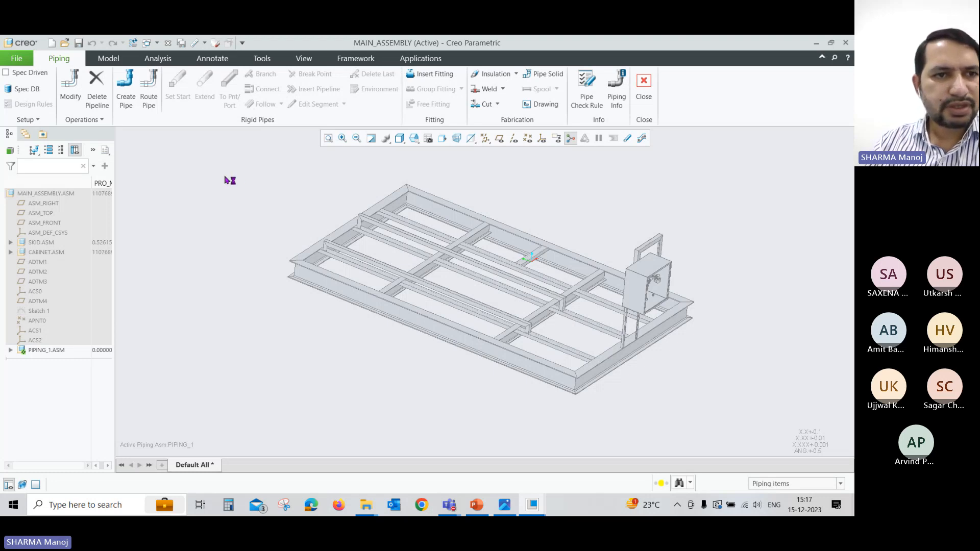
Start creating a new line stock and try naming it with the presenter's first name followed by _15_0.5
left_click(35, 123)
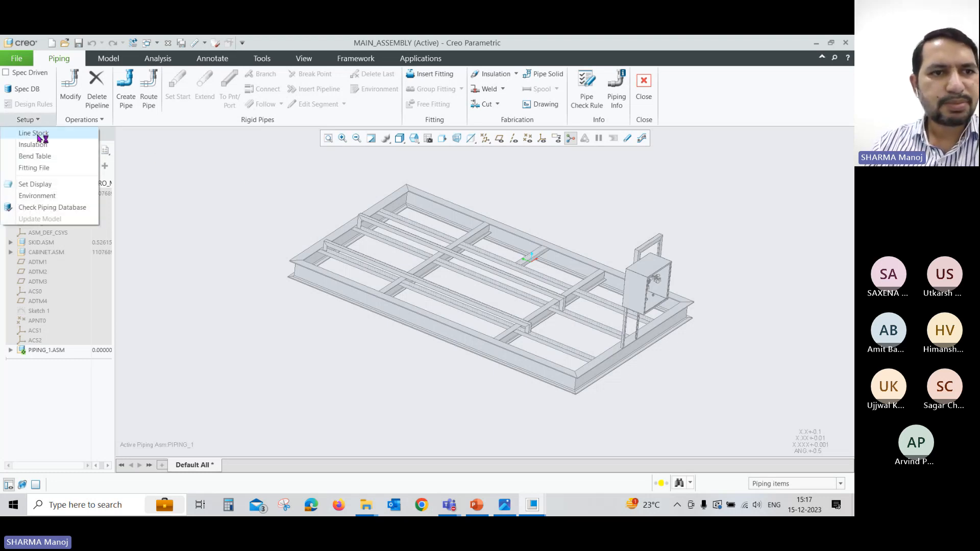
left_click(39, 134)
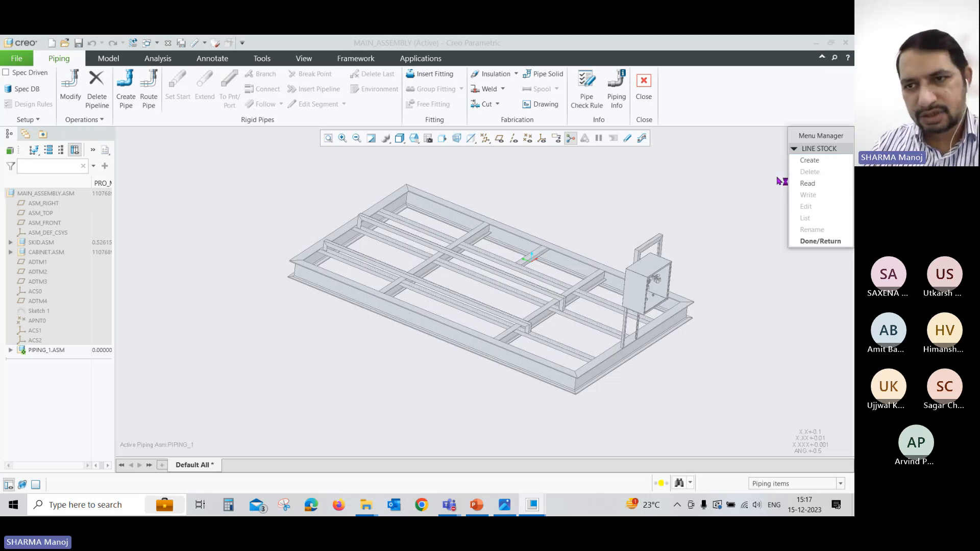
left_click(811, 161)
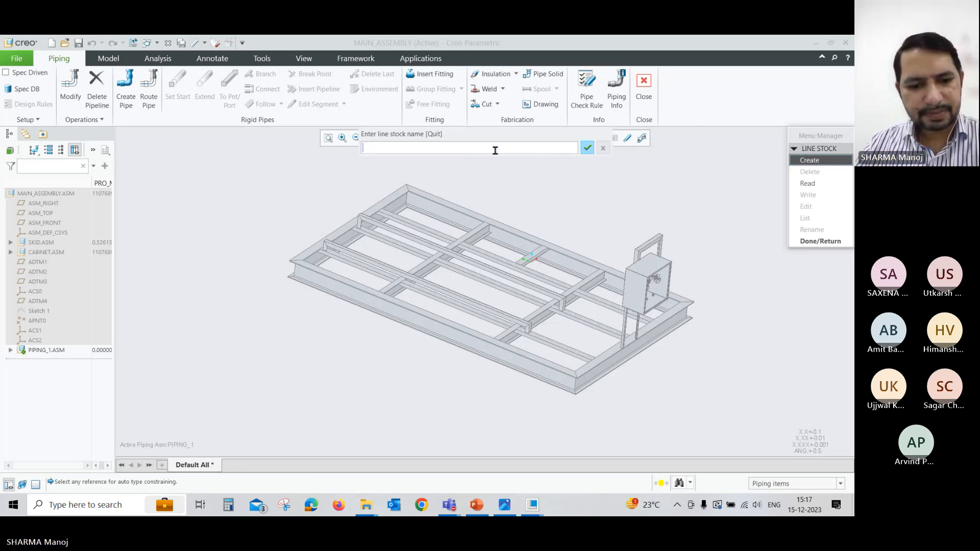
type("Manoj")
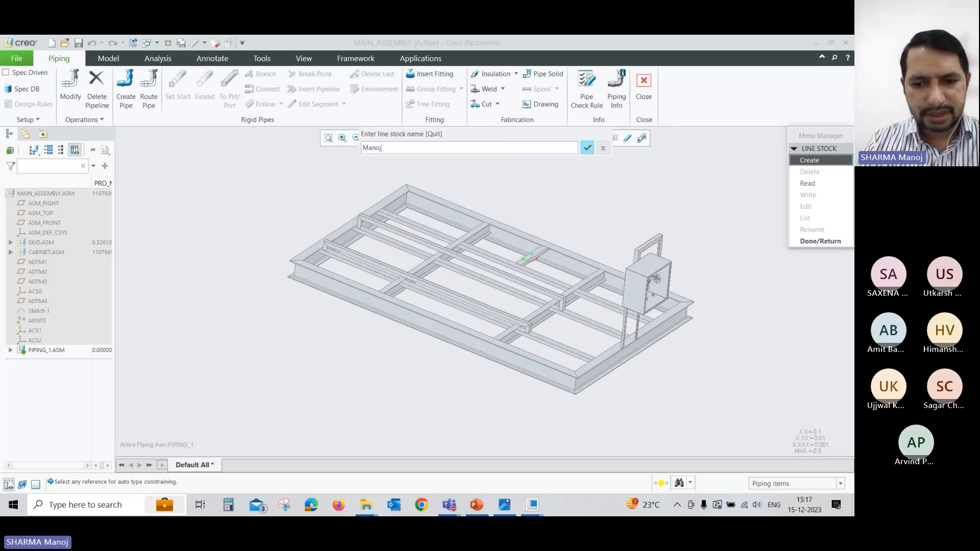
type("_1")
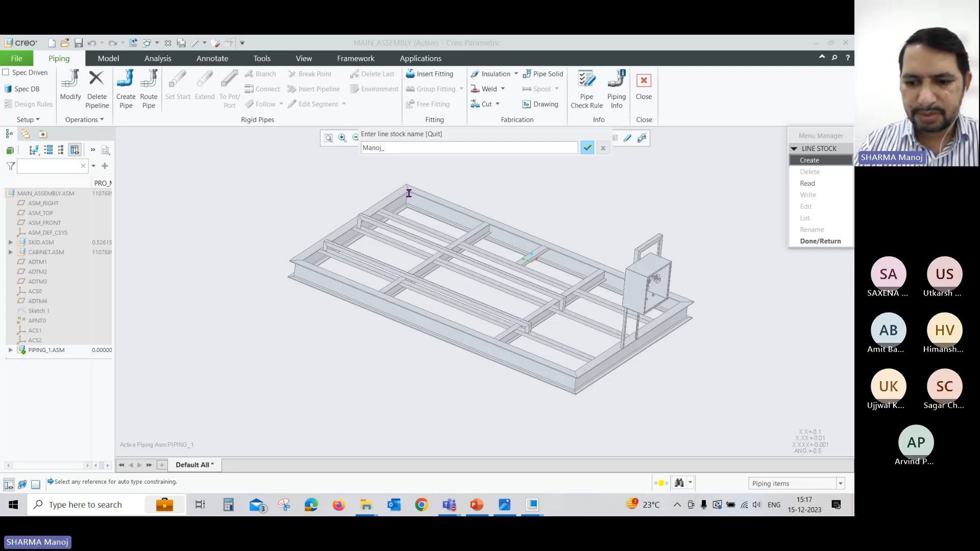
type("15")
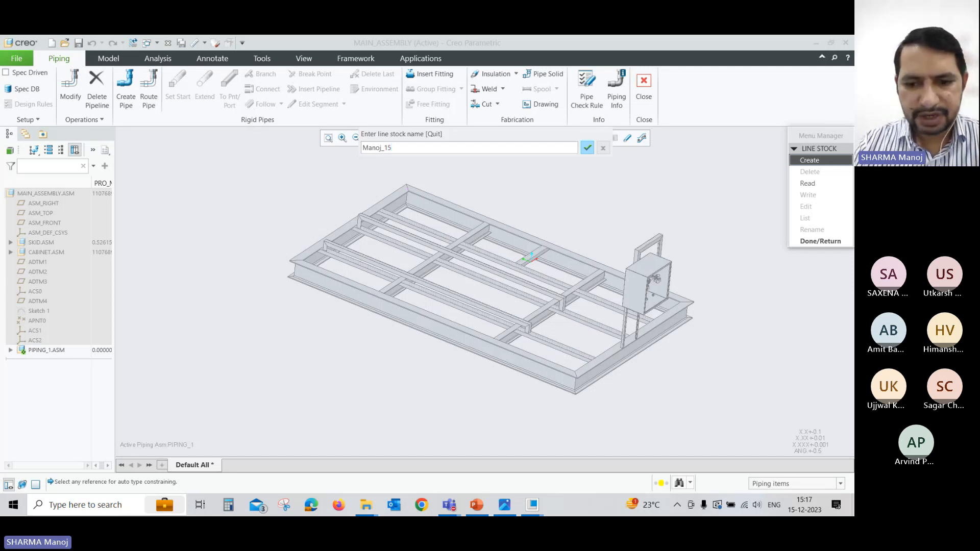
type("_0.5")
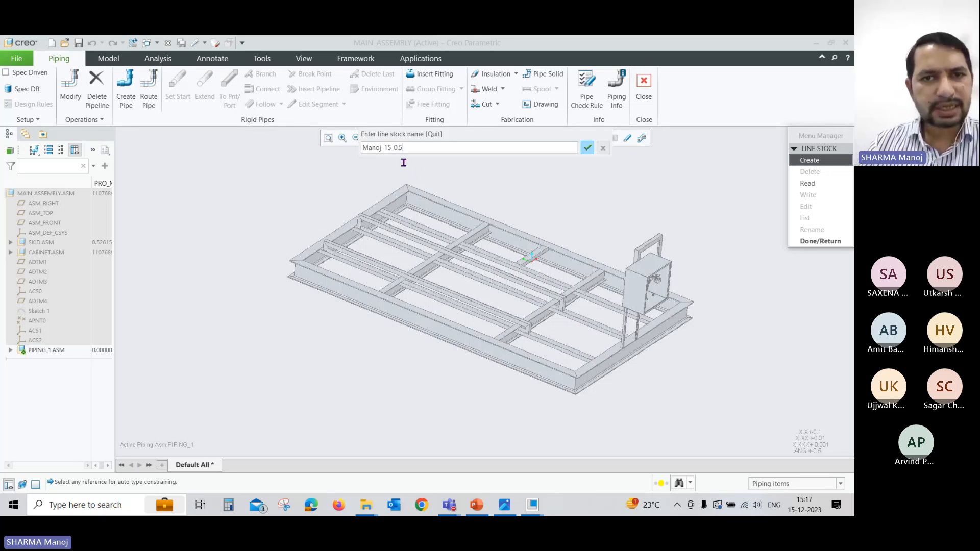
left_click(587, 148)
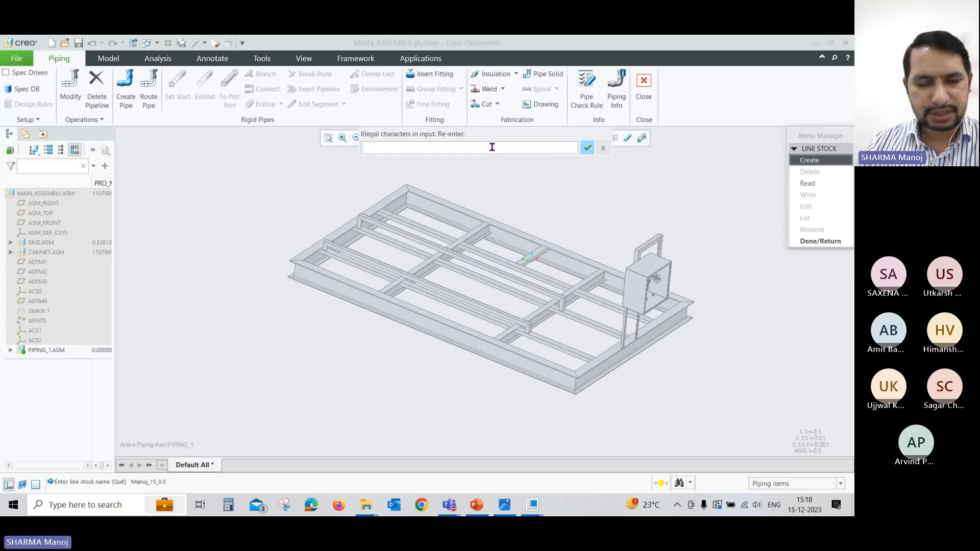
Name the new line stock with the presenter's first name followed by _15_5
type("Ma")
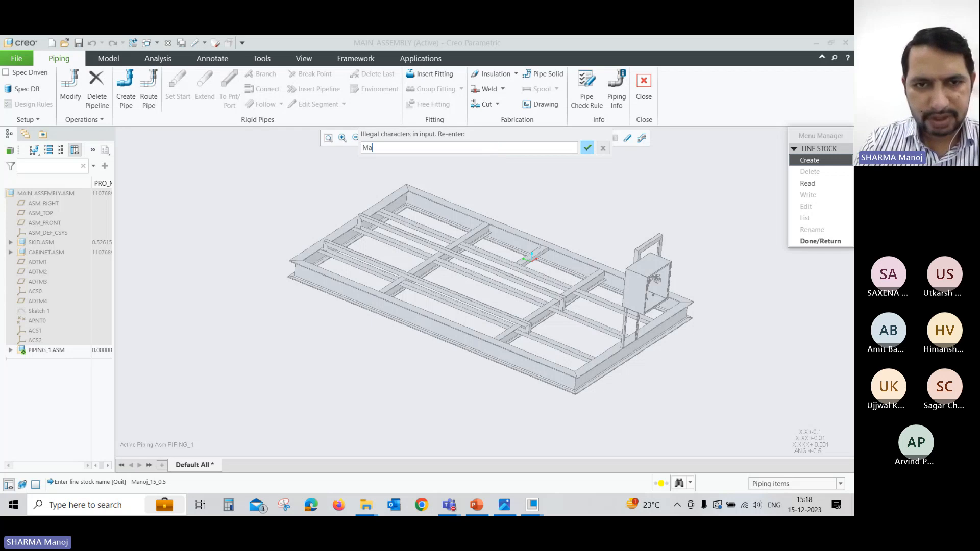
type("noj_")
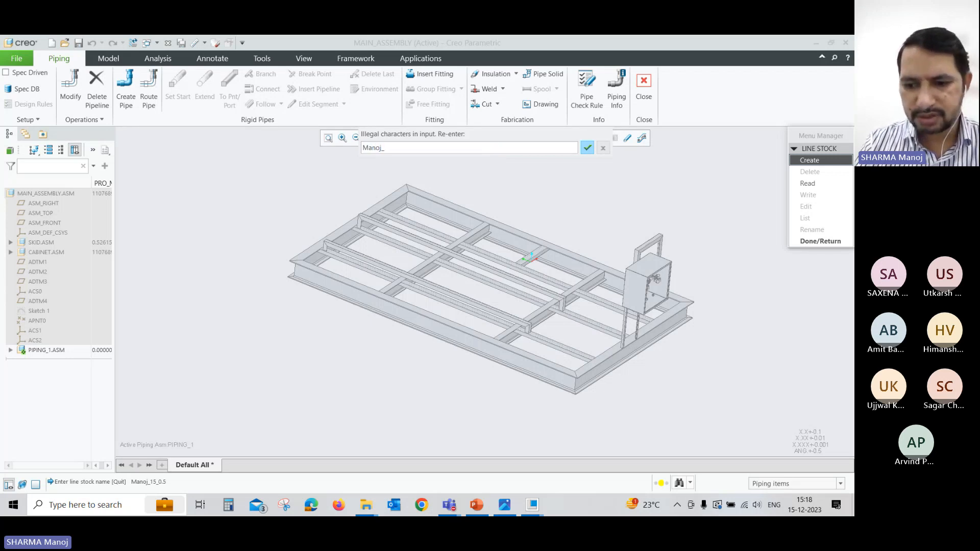
type("15_")
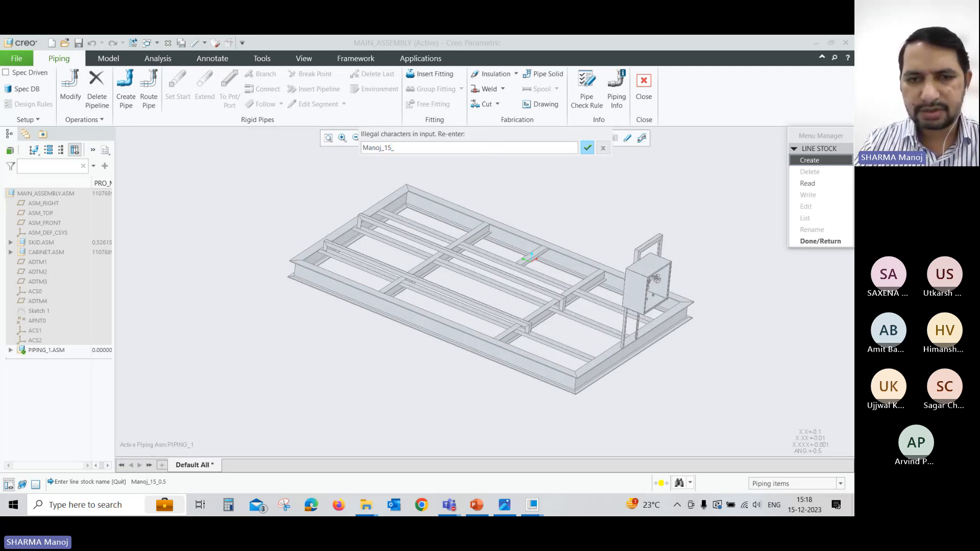
type("5")
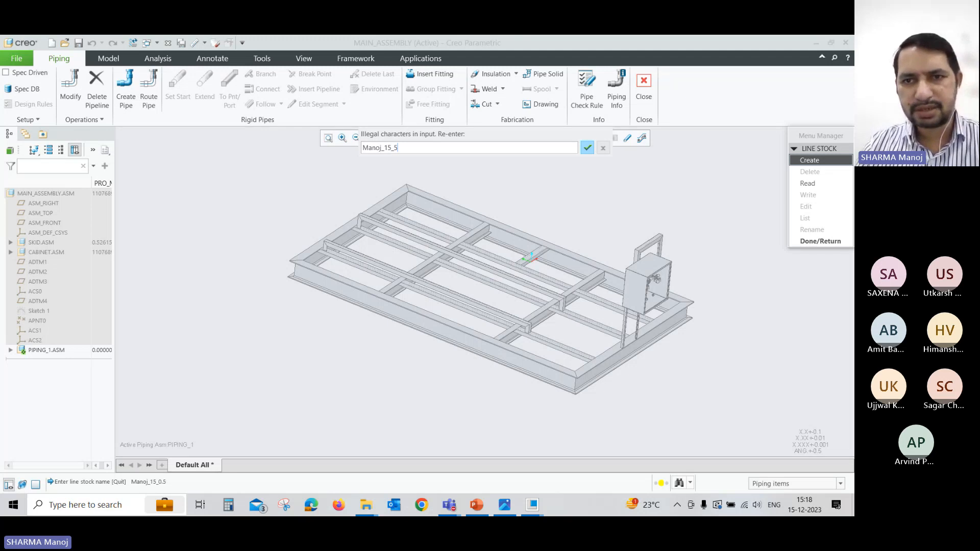
left_click(587, 148)
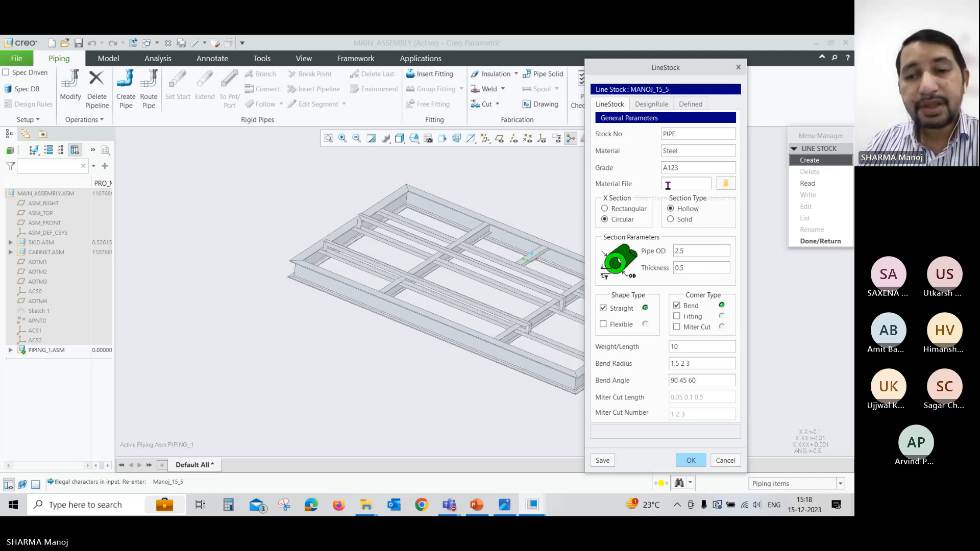
left_click(724, 186)
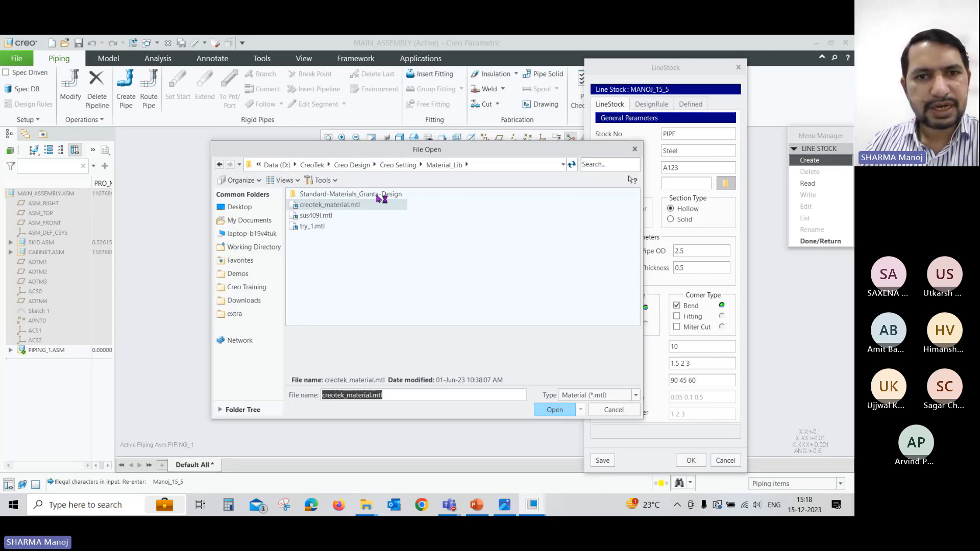
double_click(369, 197)
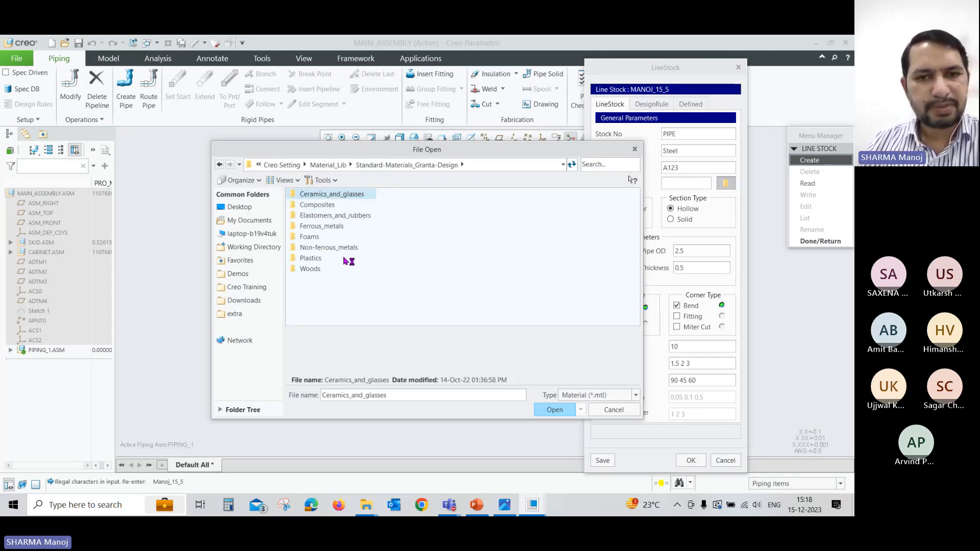
left_click(609, 411)
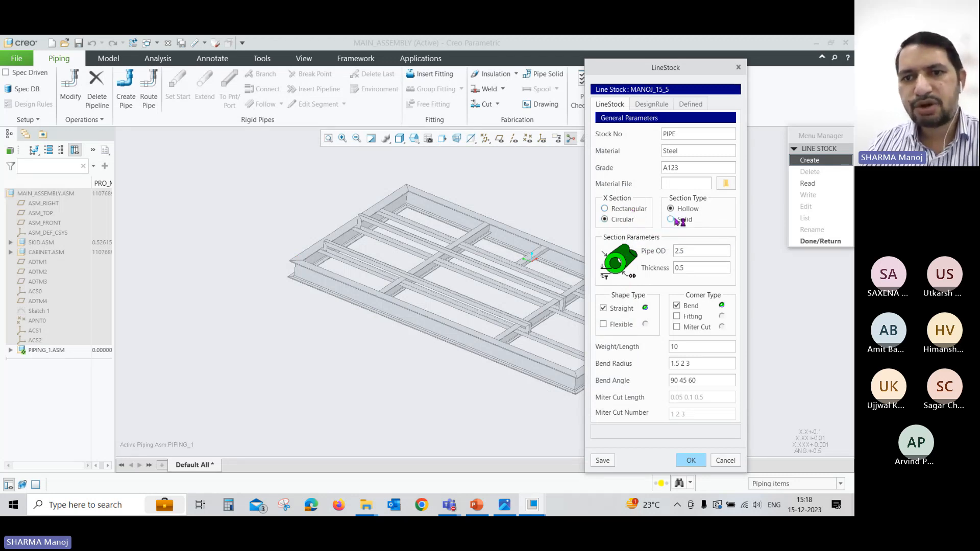
Set the line stock's pipe outer diameter to 15 with Straight as the only shape type
double_click(687, 251)
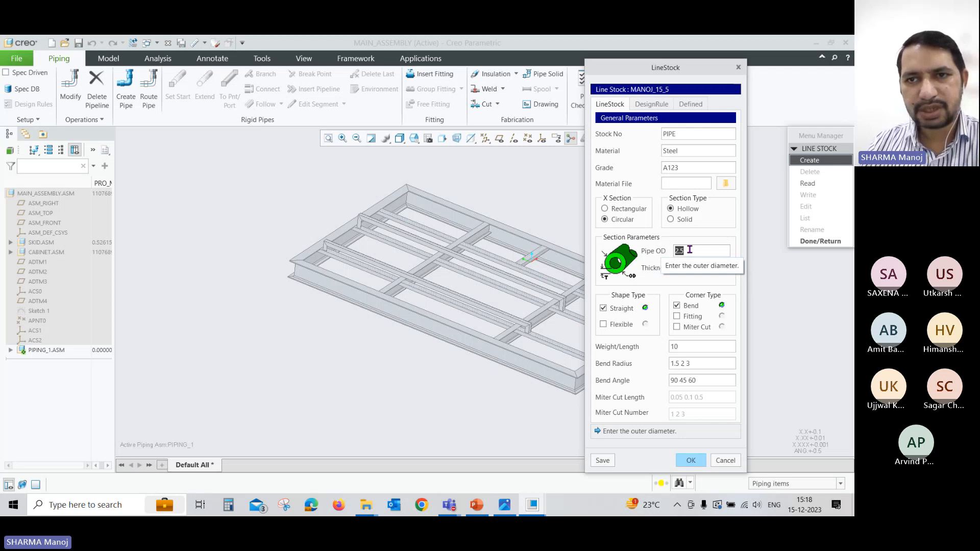
type("15")
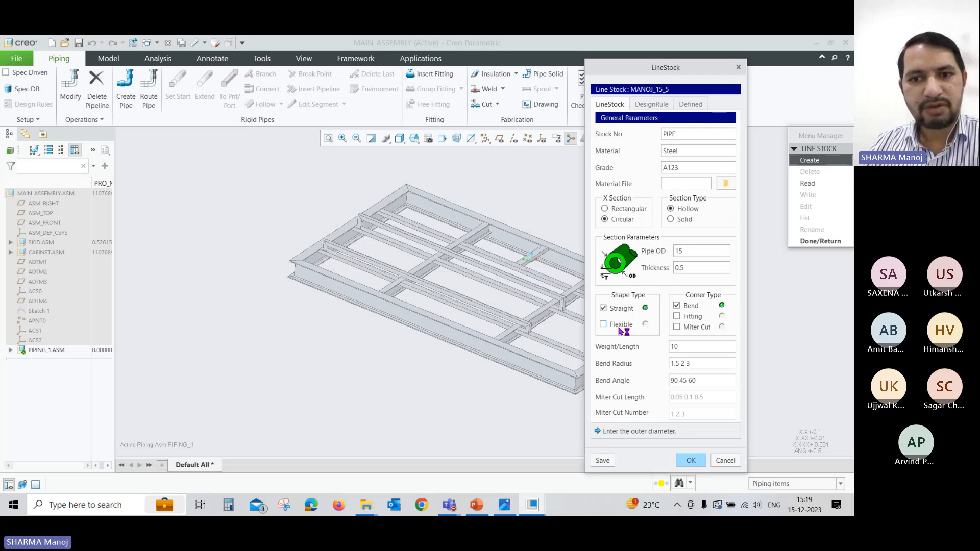
left_click(603, 325)
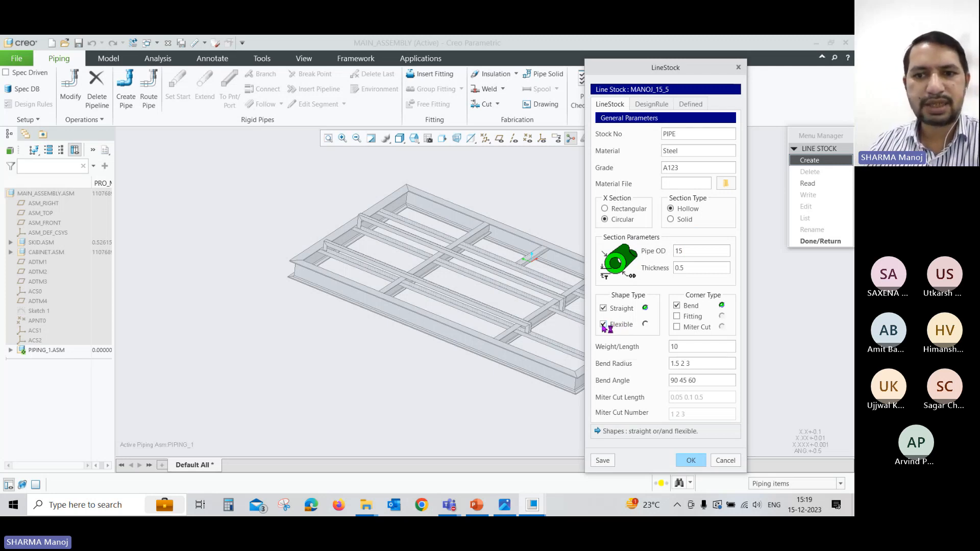
left_click(604, 325)
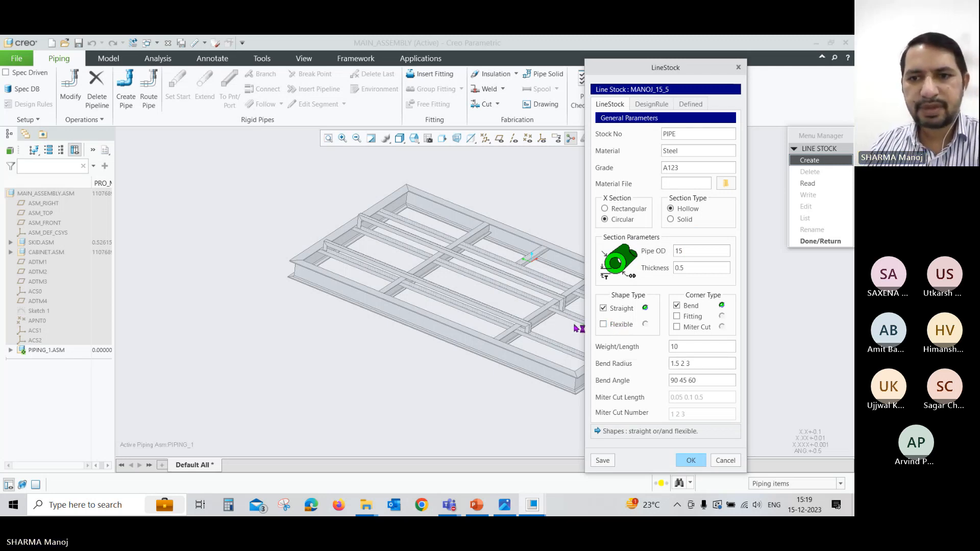
Allow Fitting corners in addition to Bend and set the line stock's bend radii to 20 30 40 50
left_click(678, 317)
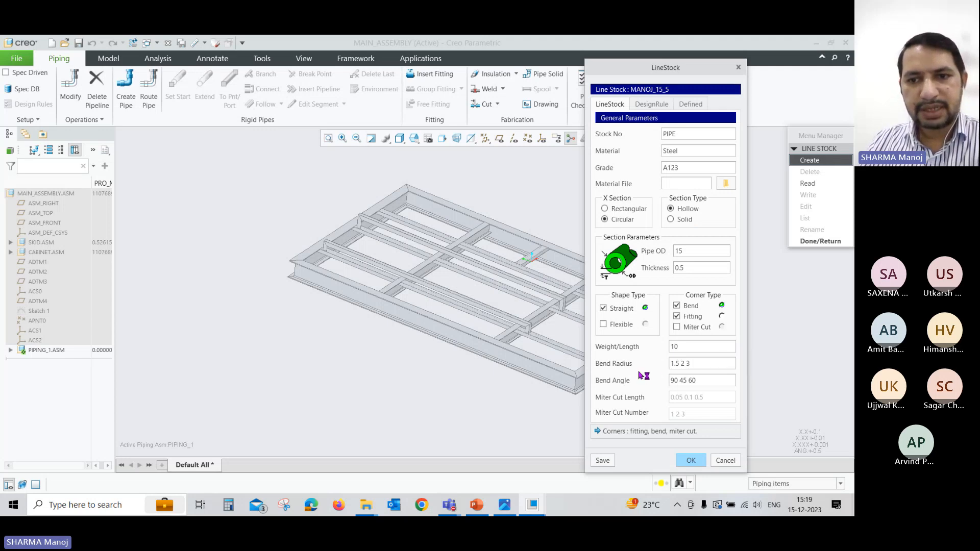
left_click_drag(692, 365, 660, 366)
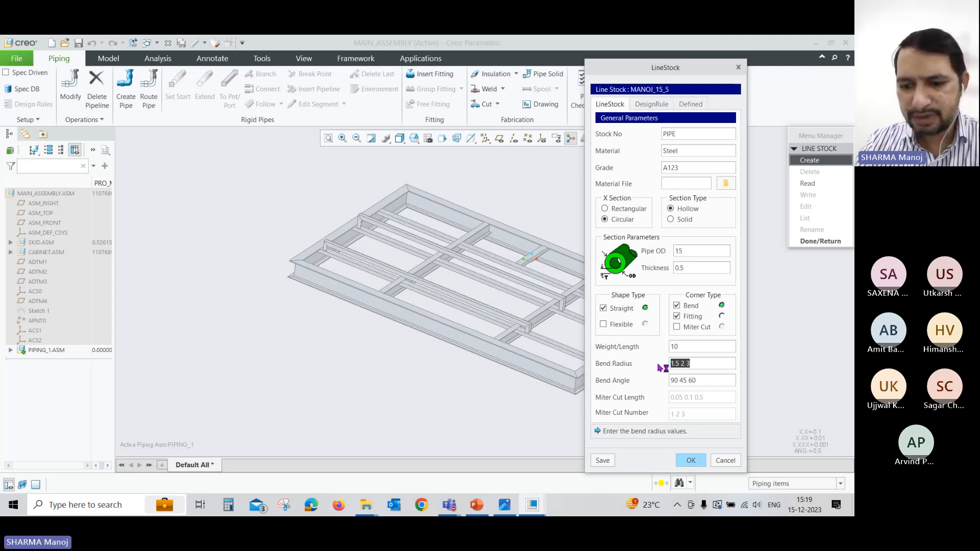
type("20 30 40 50")
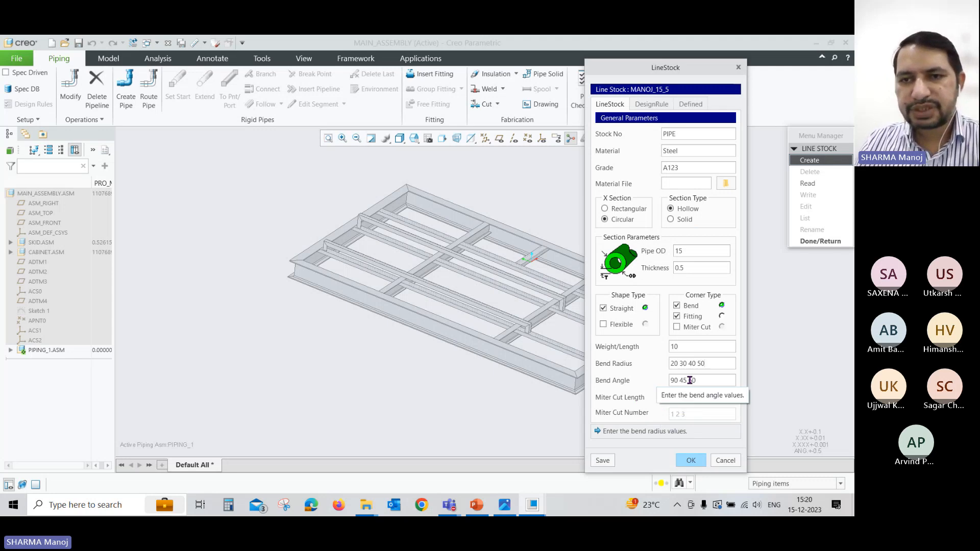
Accept the line stock definition, finish the line stock setup and expand PIPING_1 in the model tree
left_click(602, 461)
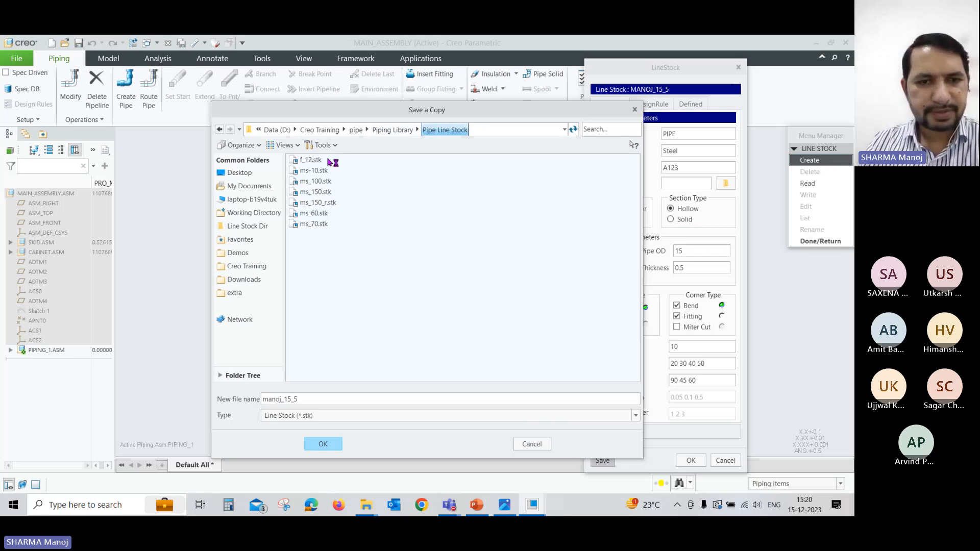
left_click(533, 445)
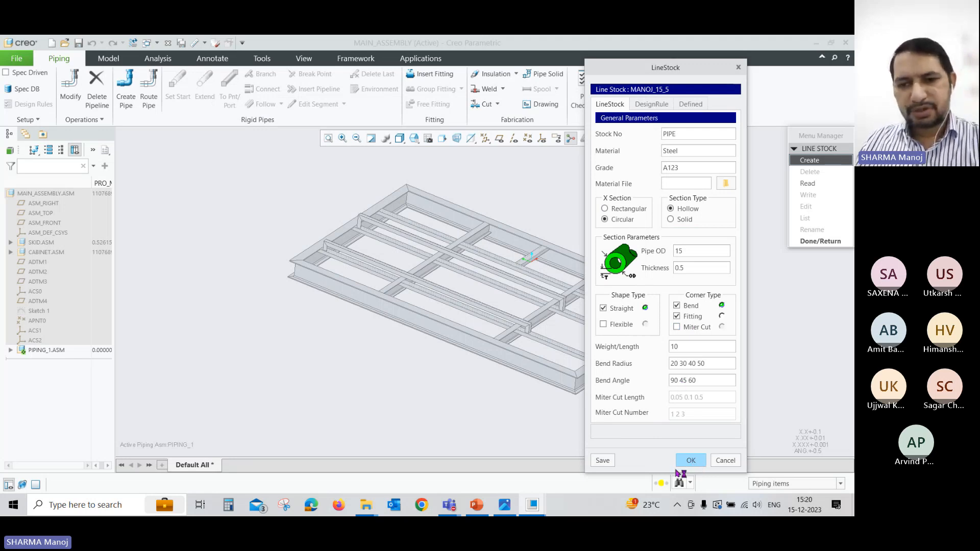
left_click(691, 461)
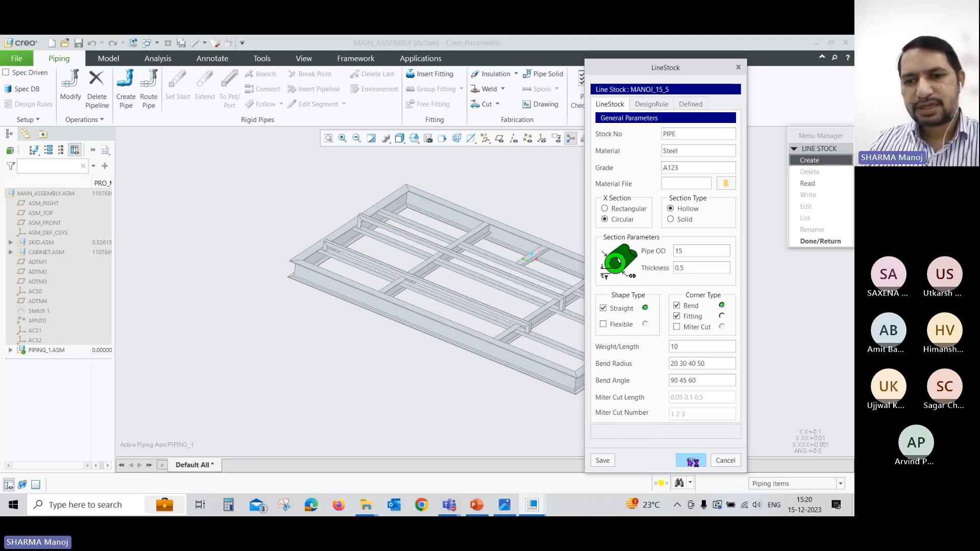
left_click(814, 241)
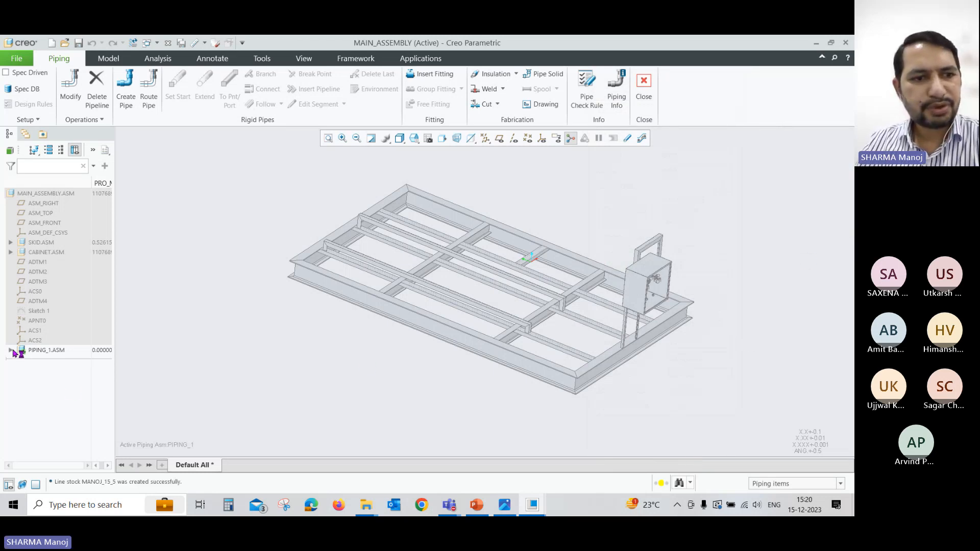
left_click(10, 350)
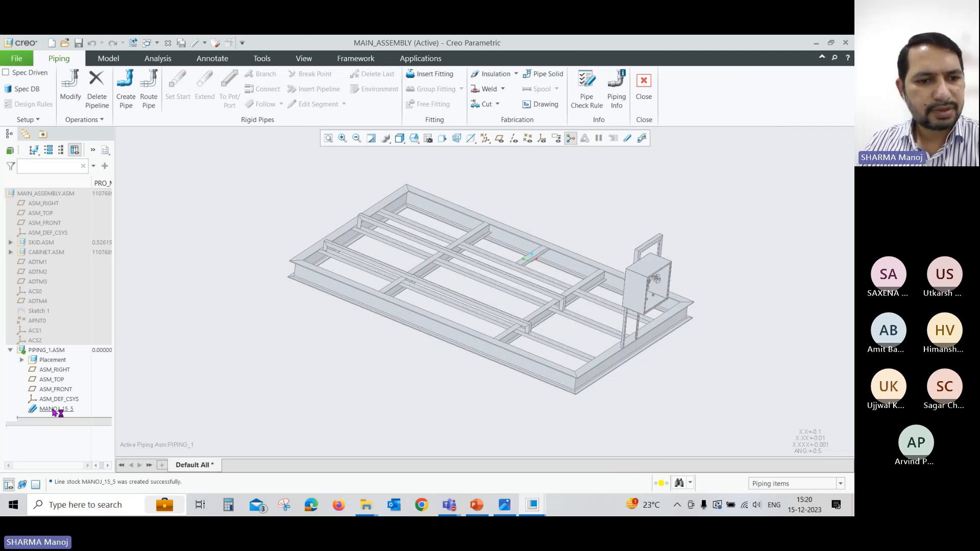
middle_click_drag(299, 364, 288, 364)
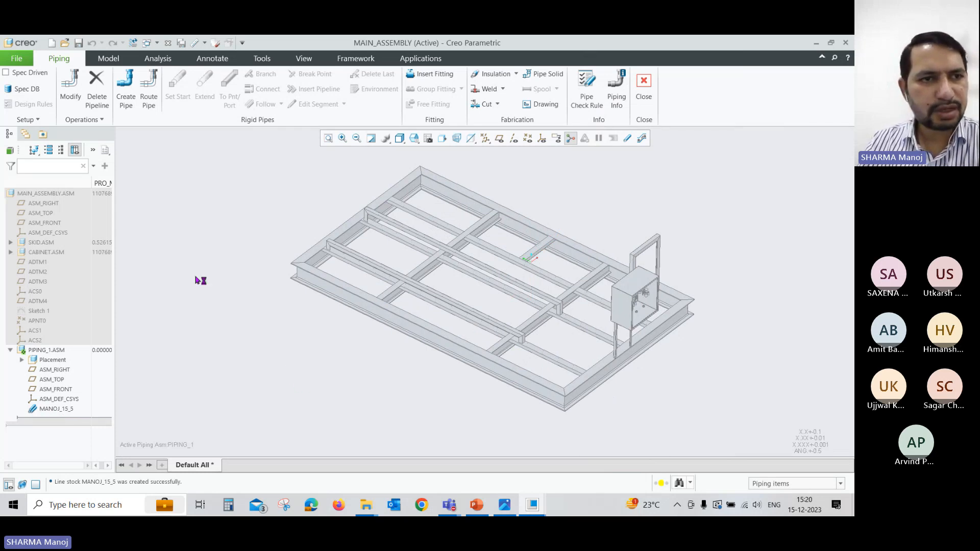
Read all the saved line stock files, f_12, ms-10, ms_100, ms_150, ms_150_r, ms_60 and ms_70, into PIPING_1
left_click(30, 119)
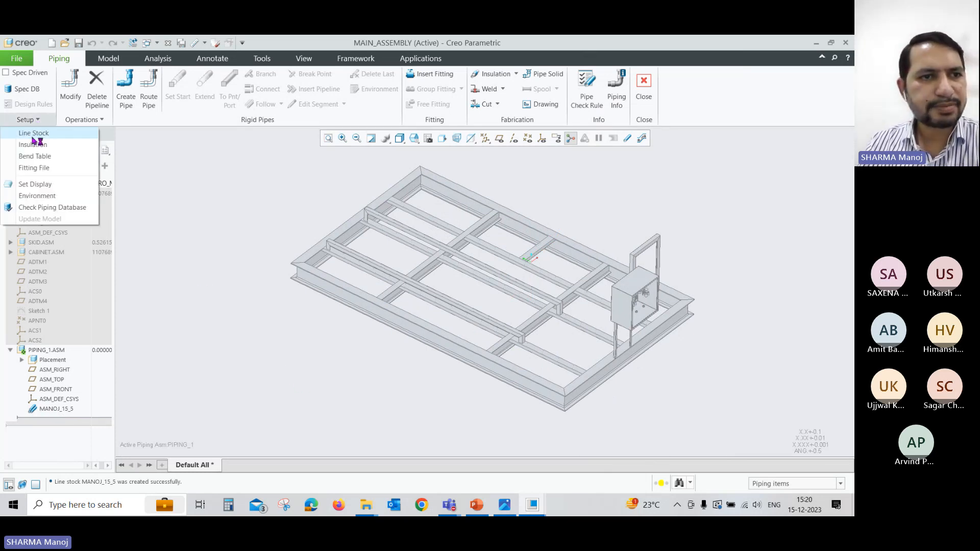
left_click(33, 135)
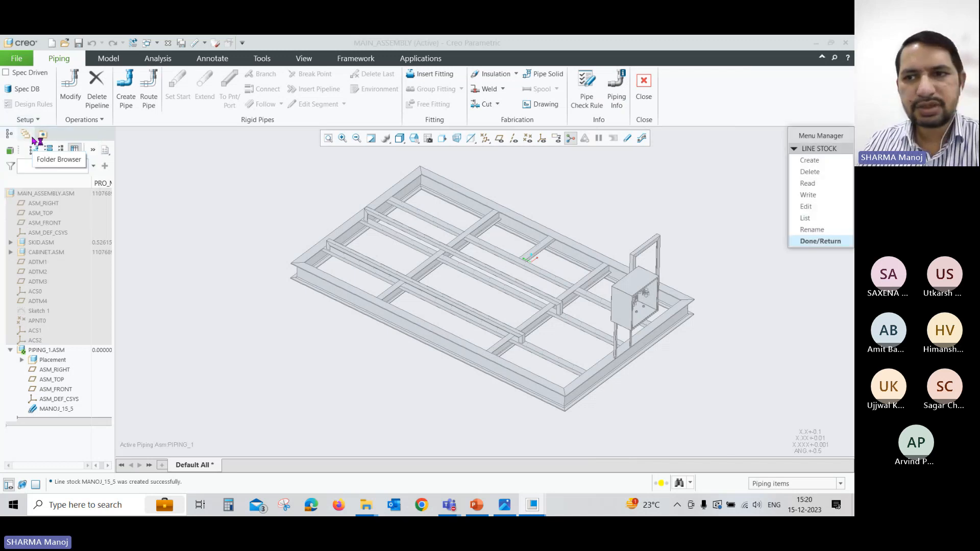
left_click(807, 183)
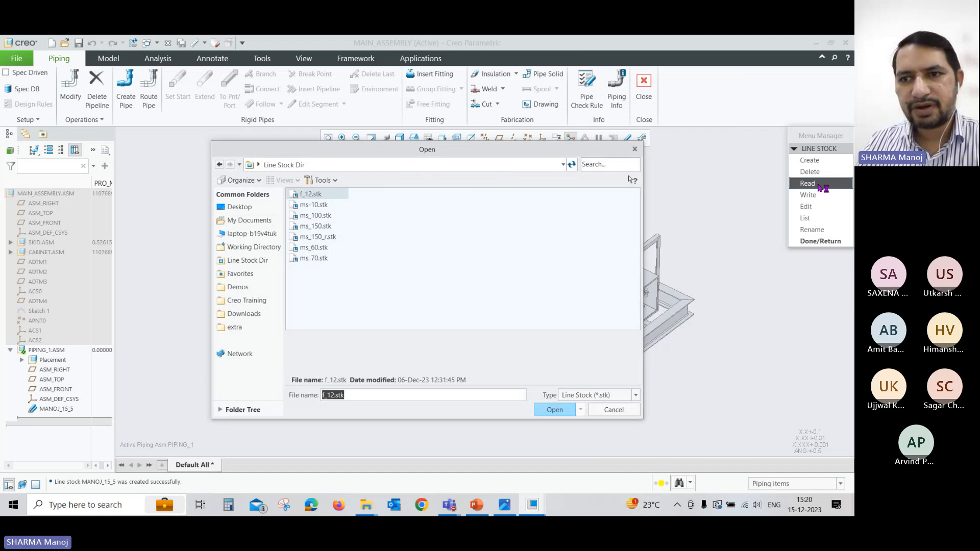
left_click(312, 259, "shift")
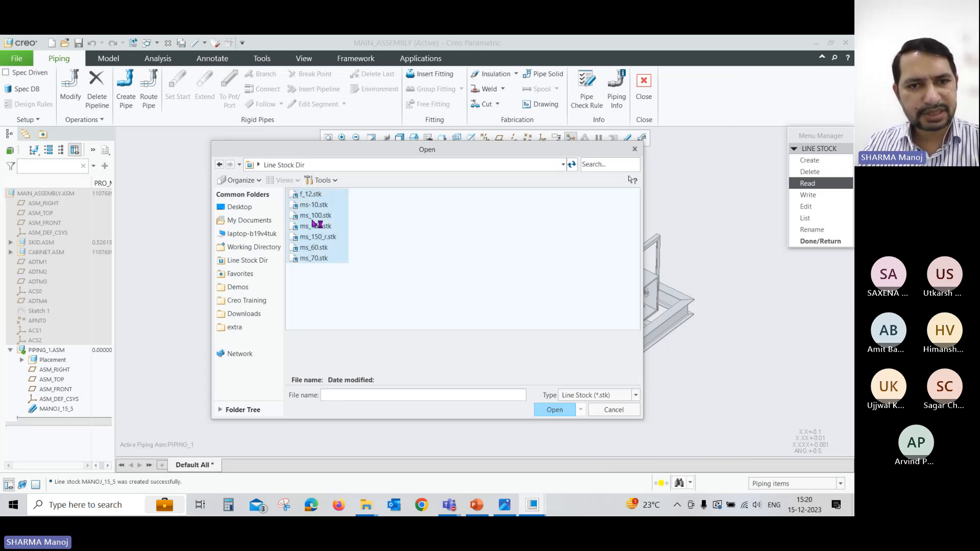
left_click(554, 409)
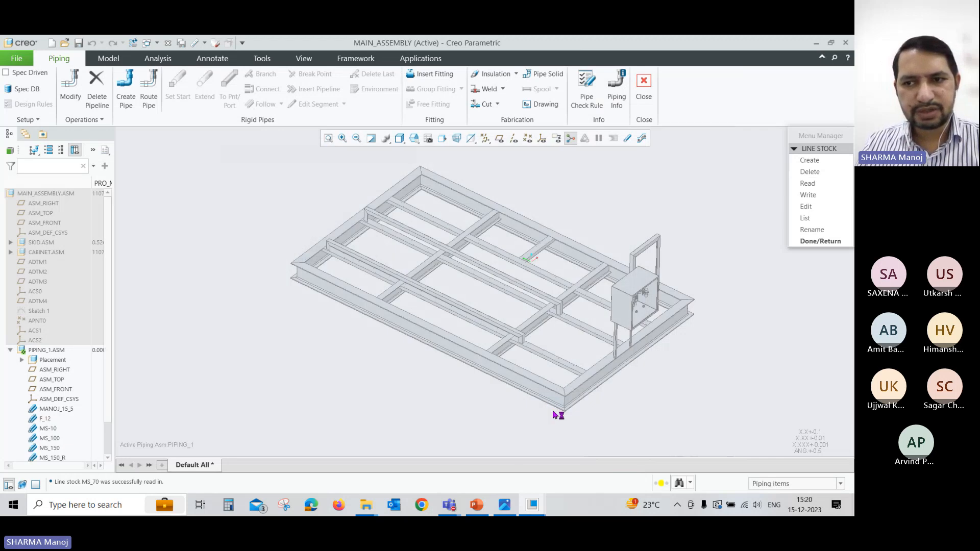
left_click(799, 246)
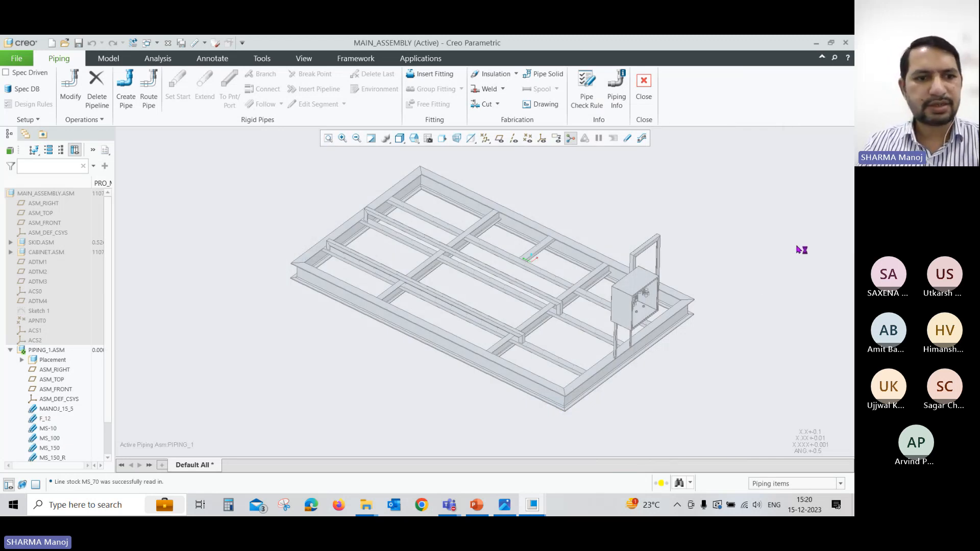
scroll(70, 393, "down", 2)
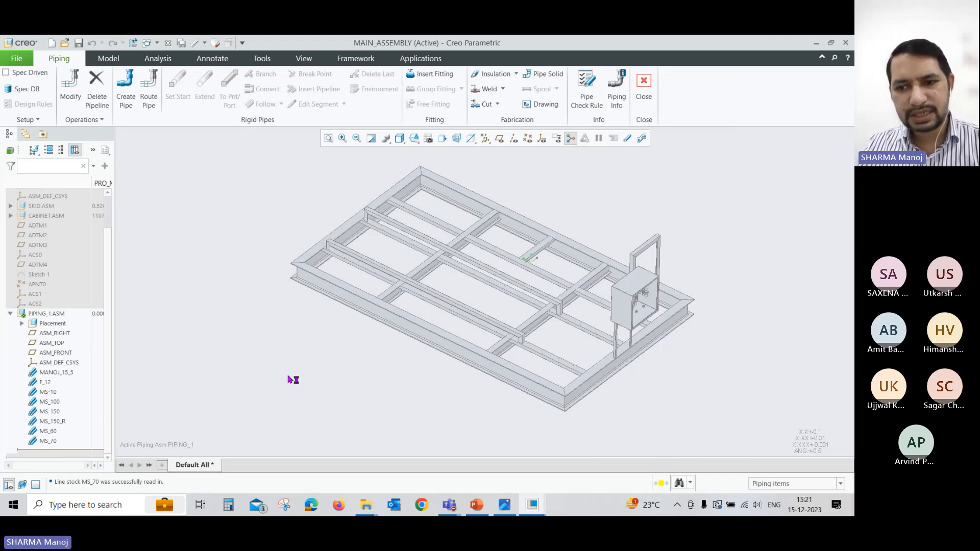
left_click(28, 119)
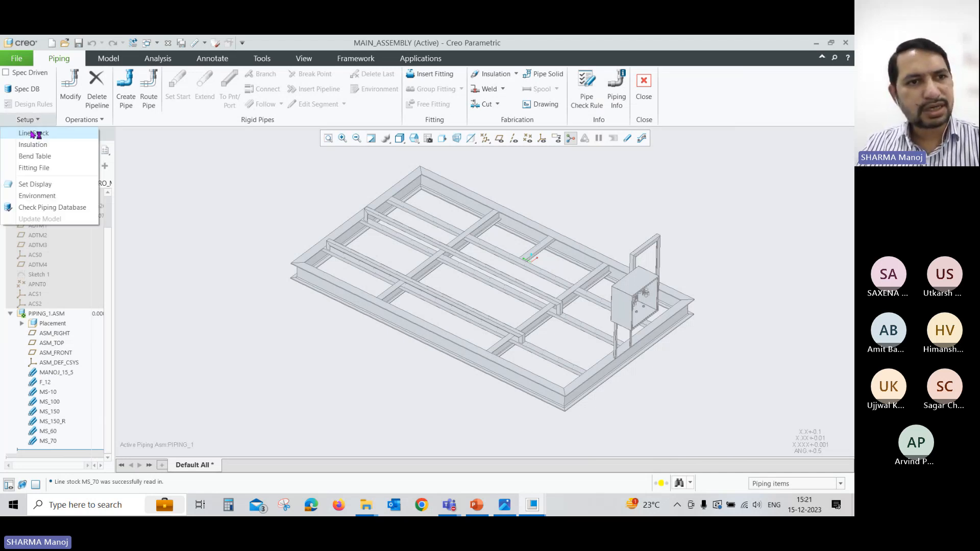
left_click(23, 131)
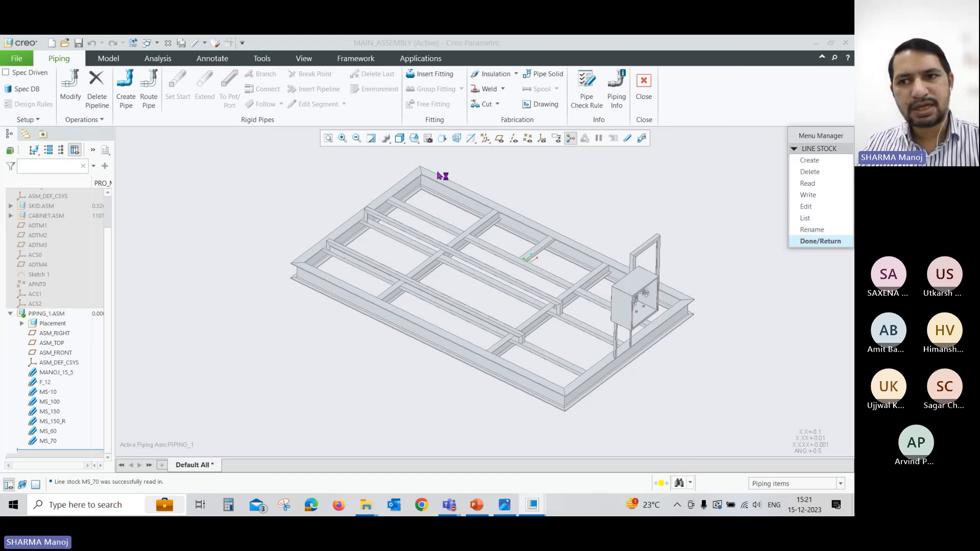
left_click(819, 244)
Check the Piping_Final.JPG reference picture for the finished pipe layout and return to the main assembly
middle_click_drag(794, 262, 670, 274)
scroll(336, 214, "down", 2)
scroll(336, 214, "down", 1)
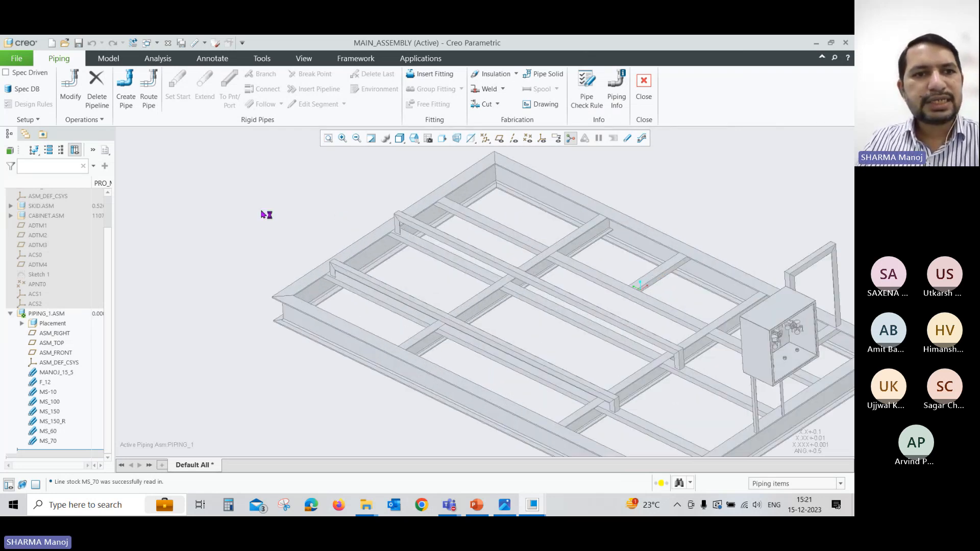
scroll(262, 212, "up", 1)
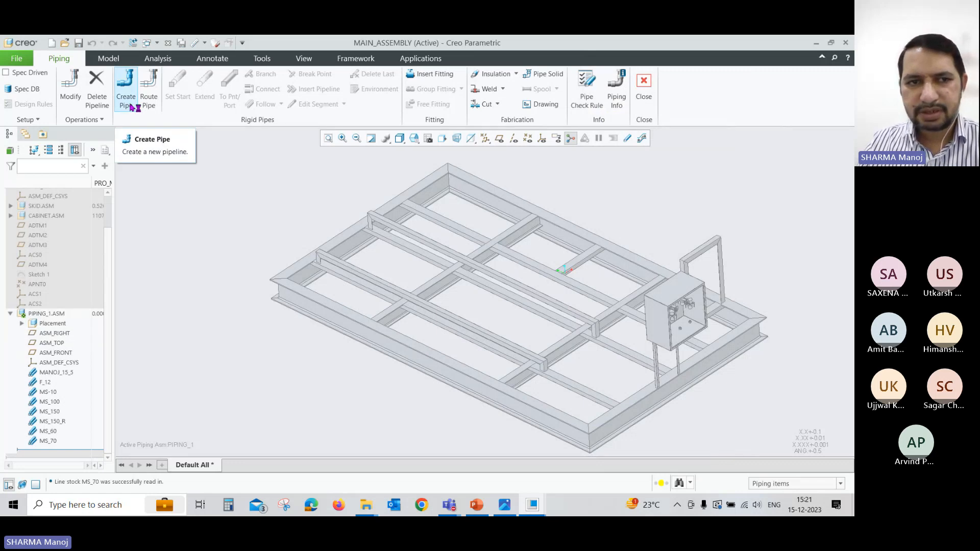
left_click(504, 504)
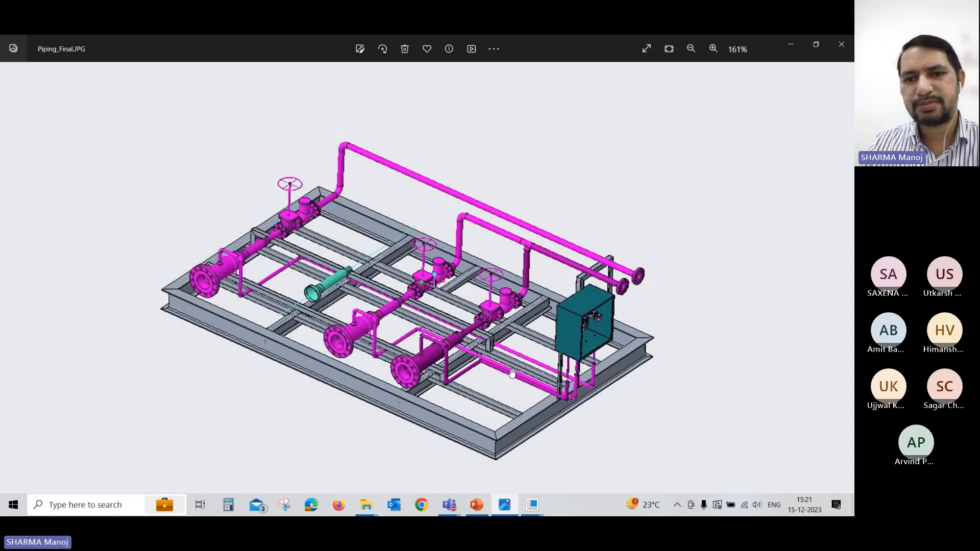
left_click(790, 44)
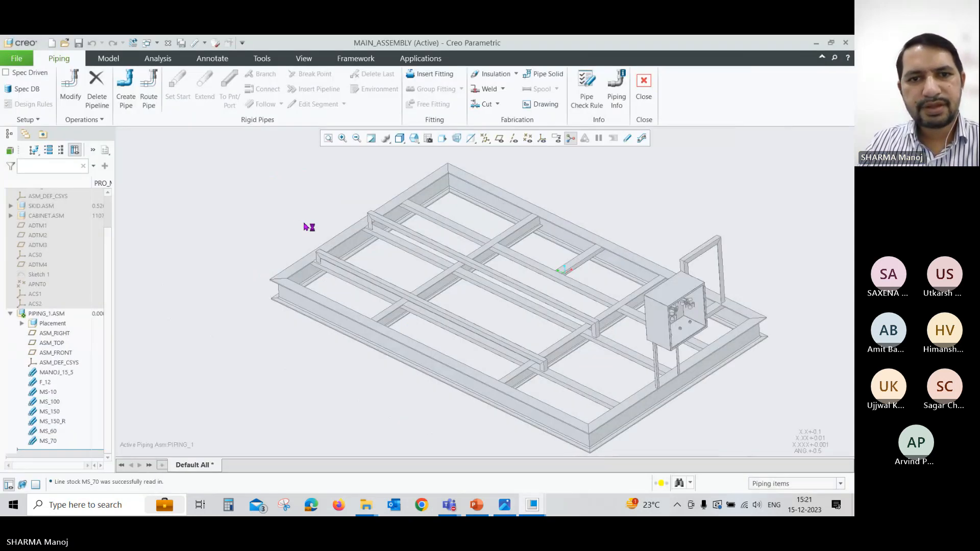
Display the coordinate systems and bring the tube fittings on the cabinet's underside into close view
left_click(542, 138)
middle_click_drag(593, 289, 640, 214)
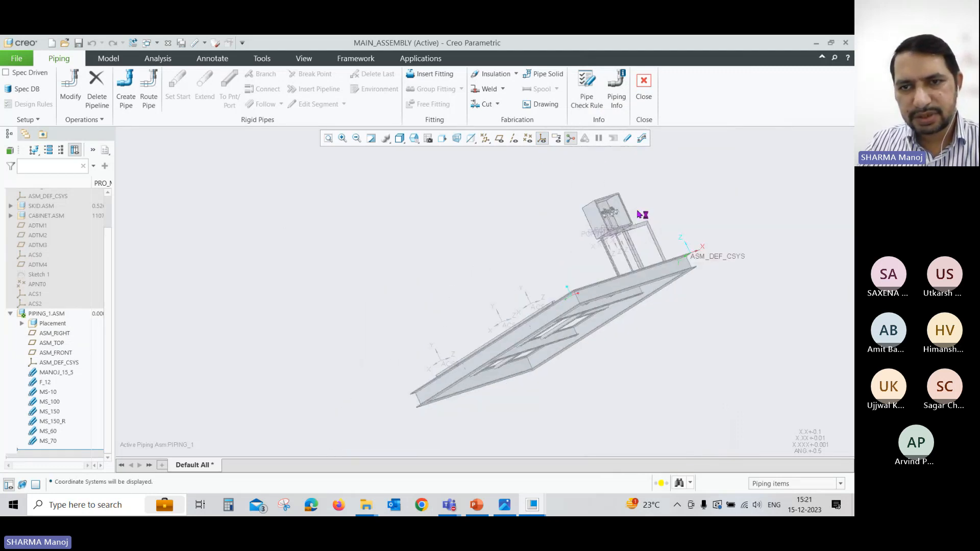
scroll(627, 228, "down", 8)
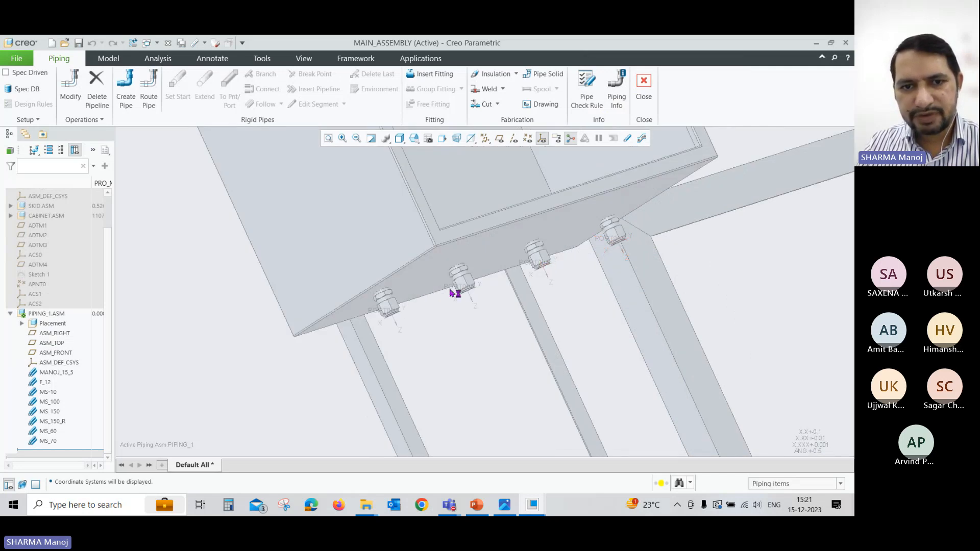
Examine the port coordinate systems on the four tube fittings beneath the cabinet and their orientation toward the skid
scroll(627, 238, "down", 2)
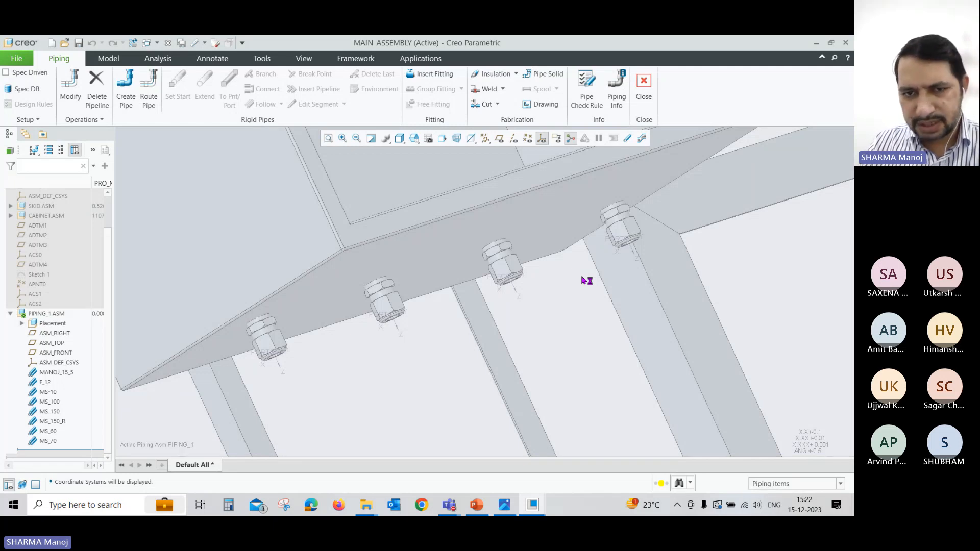
scroll(624, 255, "down", 3)
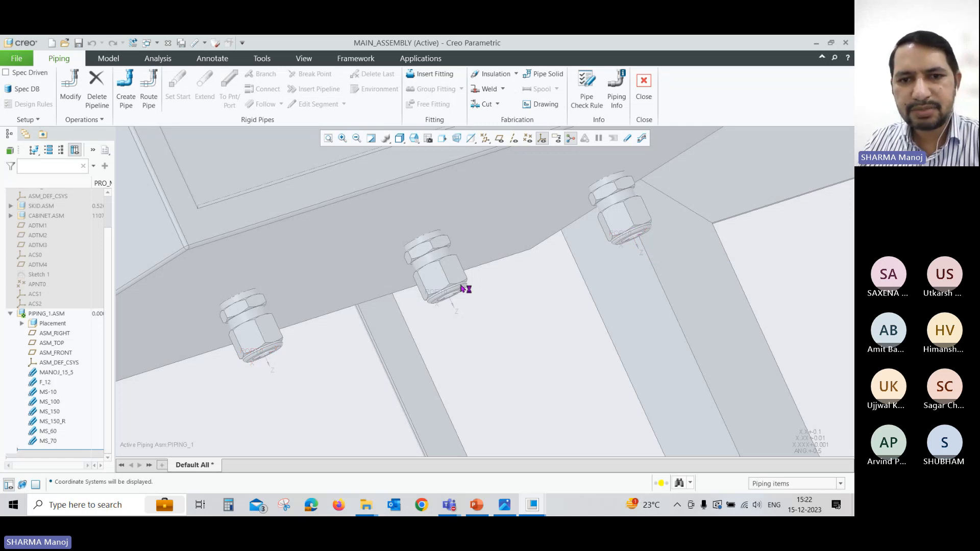
scroll(628, 232, "down", 2)
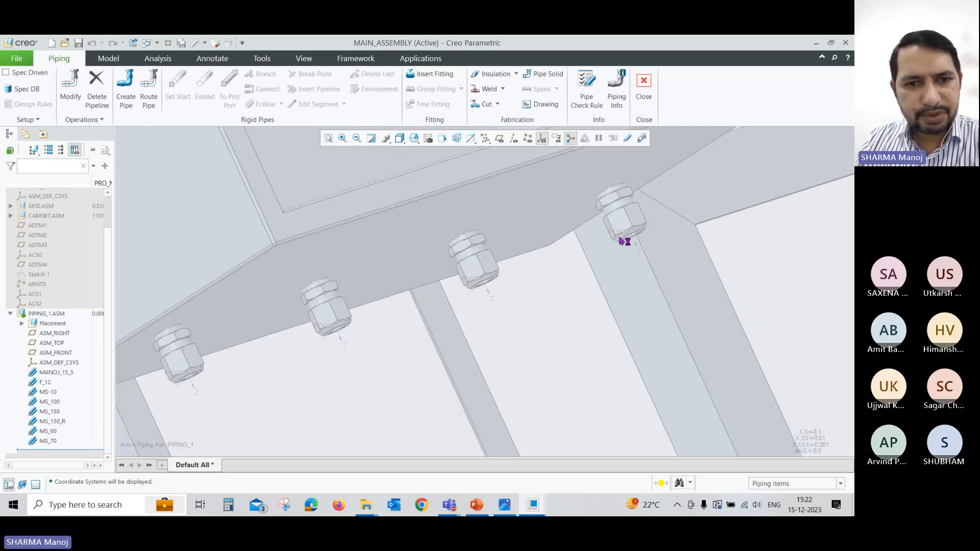
scroll(587, 256, "down", 1)
scroll(377, 315, "up", 1)
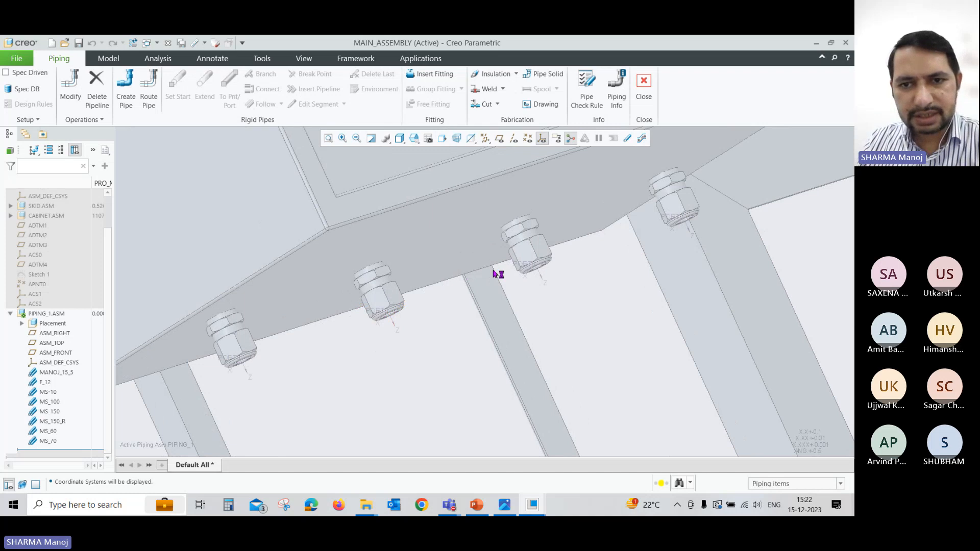
scroll(675, 242, "up", 1)
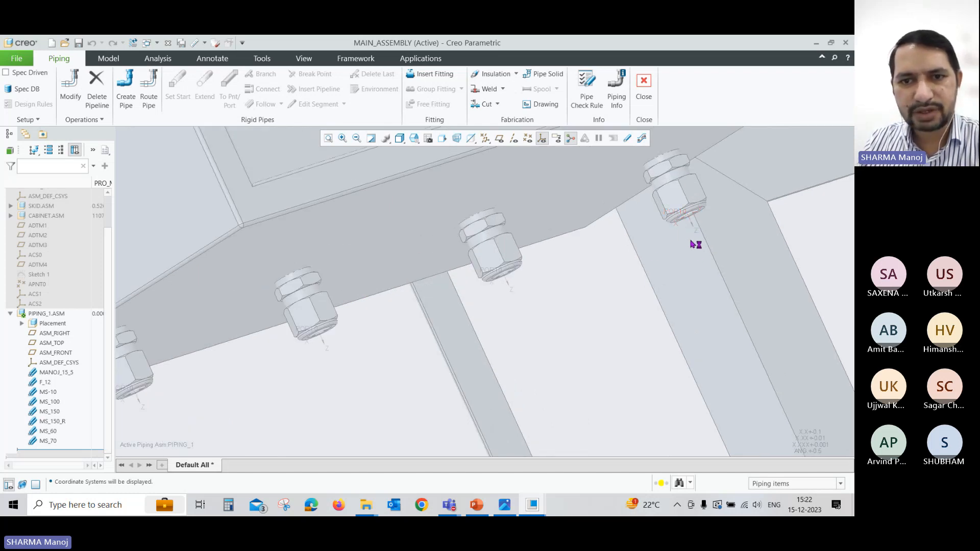
scroll(508, 242, "down", 6)
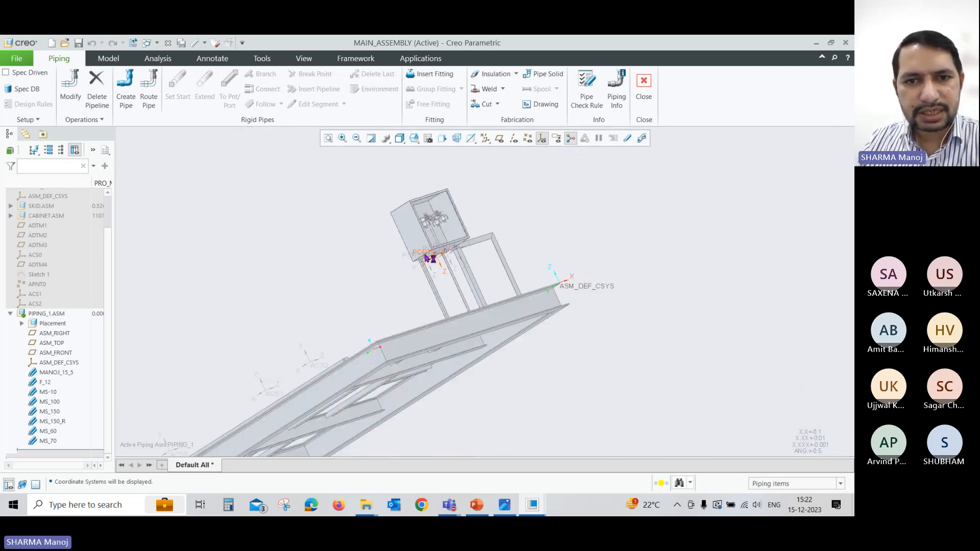
middle_click_drag(426, 258, 432, 272)
scroll(428, 271, "up", 2)
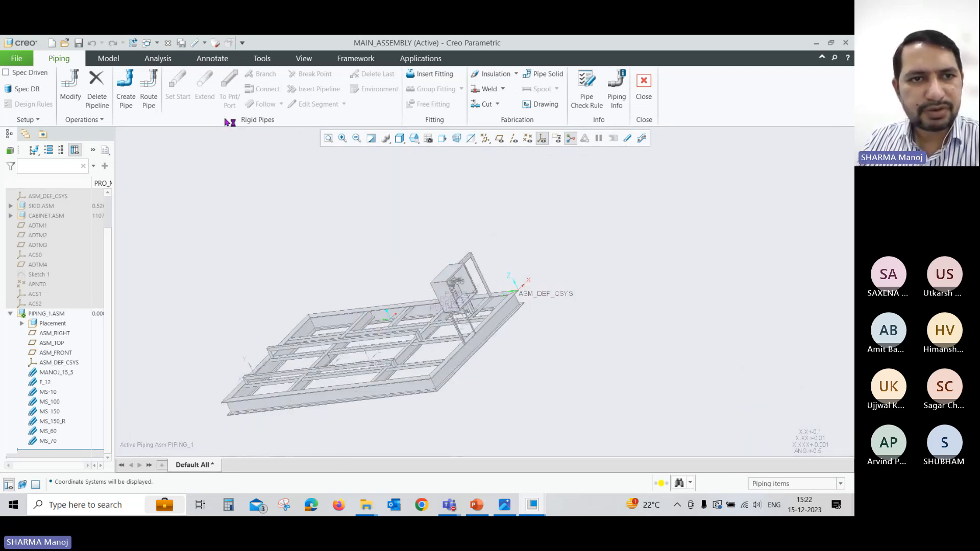
Create a new pipeline named Pipe_1 in PIPING_1
left_click(127, 93)
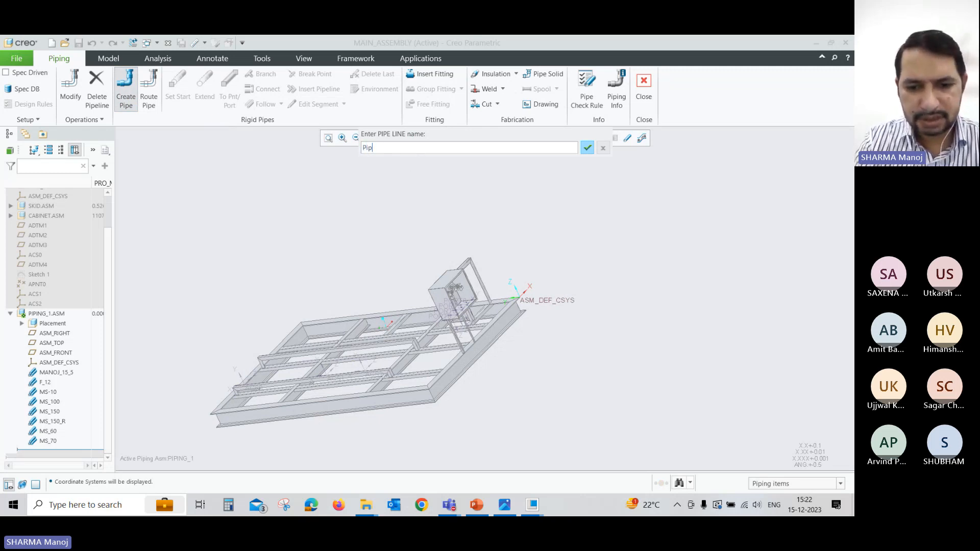
type("Pipe_1")
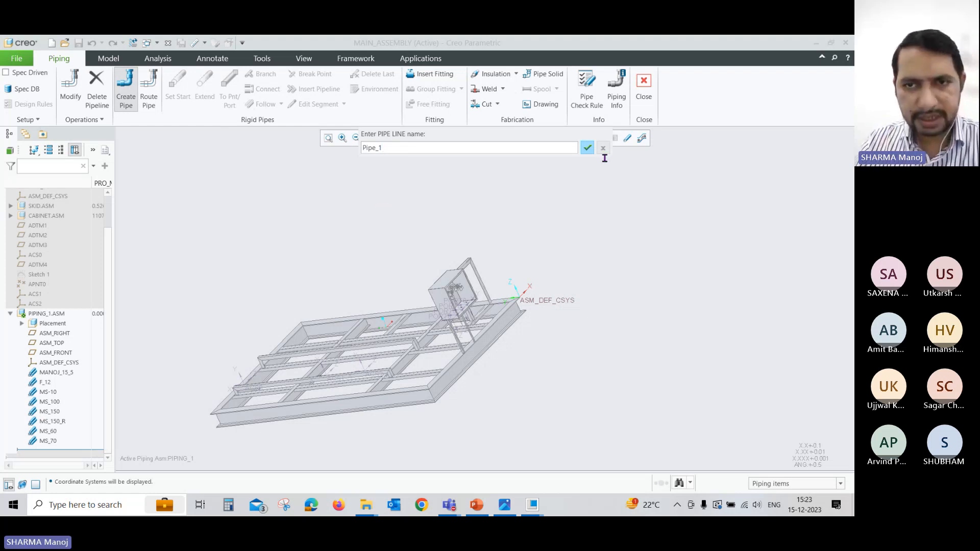
left_click(587, 148)
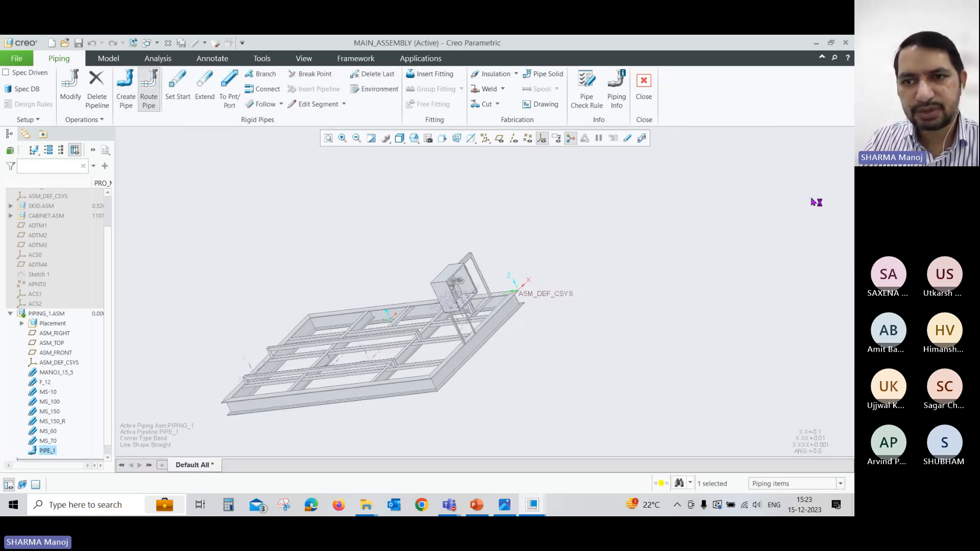
Set the start of Pipe_1 at the PORT0 coordinate system of the outermost tube union under the cabinet, nearest the upright support frame
scroll(489, 325, "down", 2)
middle_click_drag(489, 326, 463, 313)
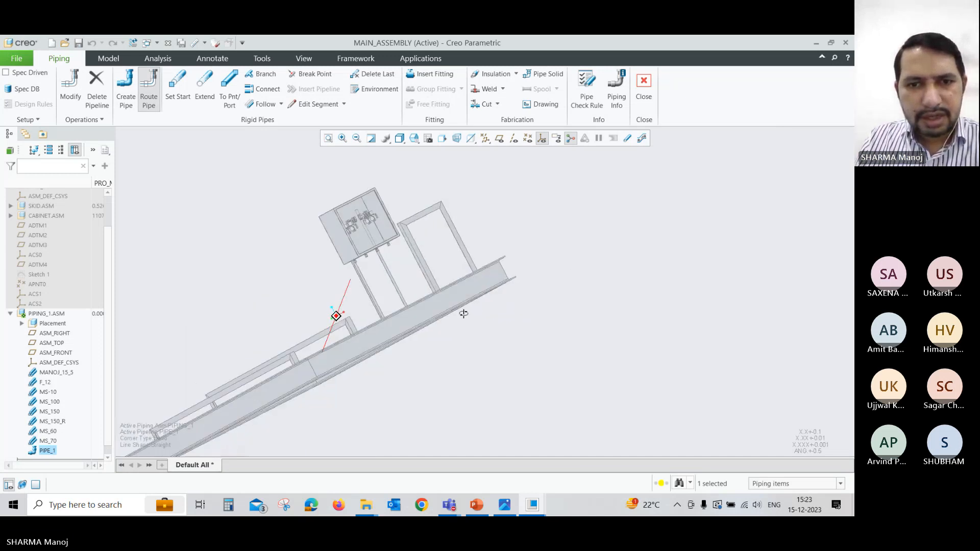
key("ctrl+d")
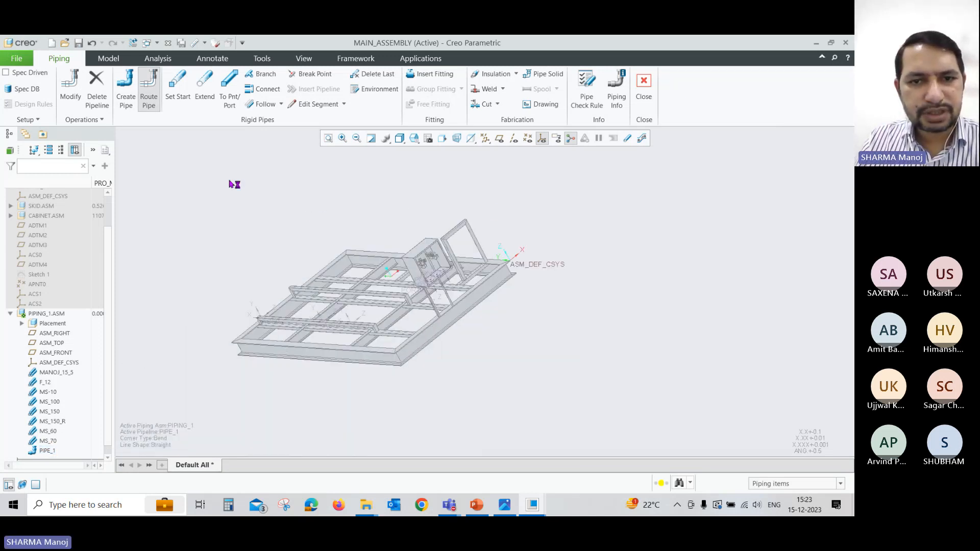
scroll(426, 301, "down", 2)
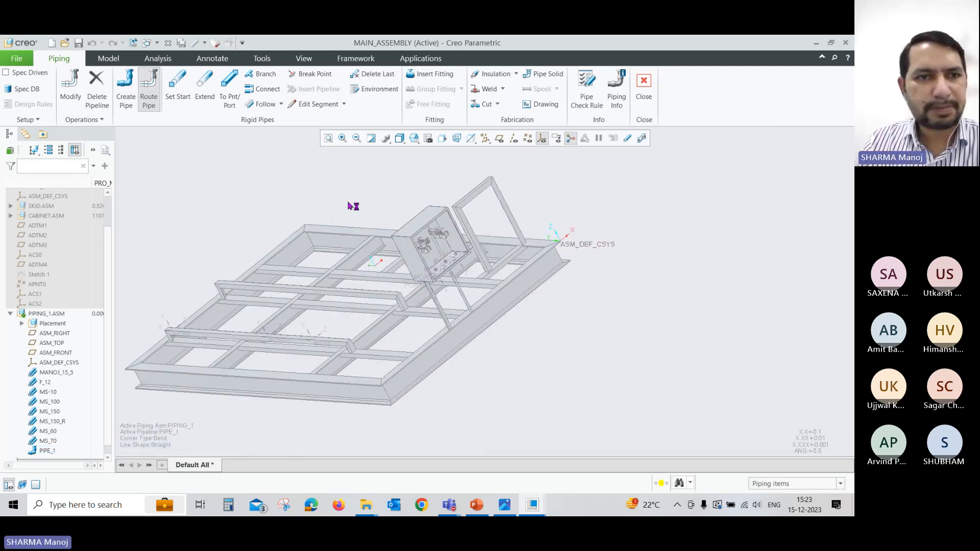
left_click(178, 85)
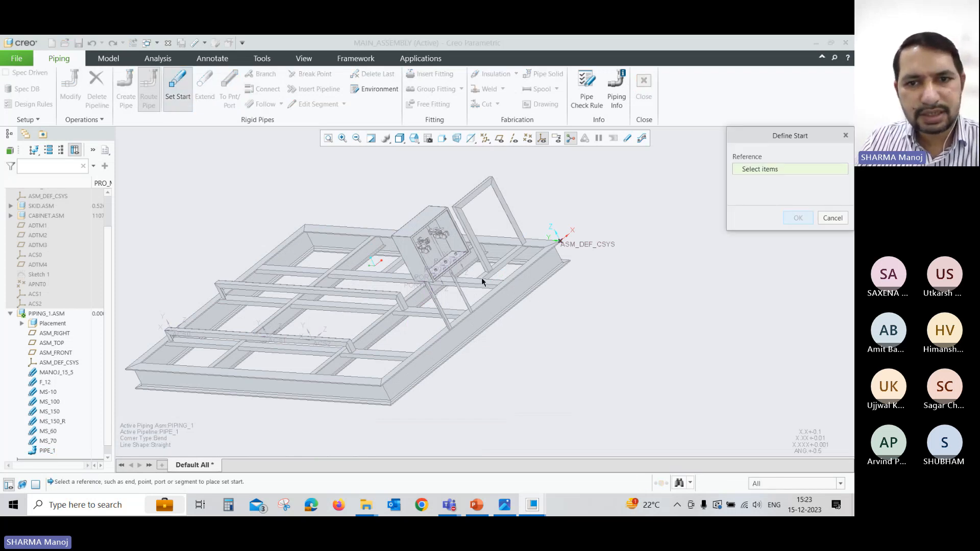
scroll(430, 280, "down", 4)
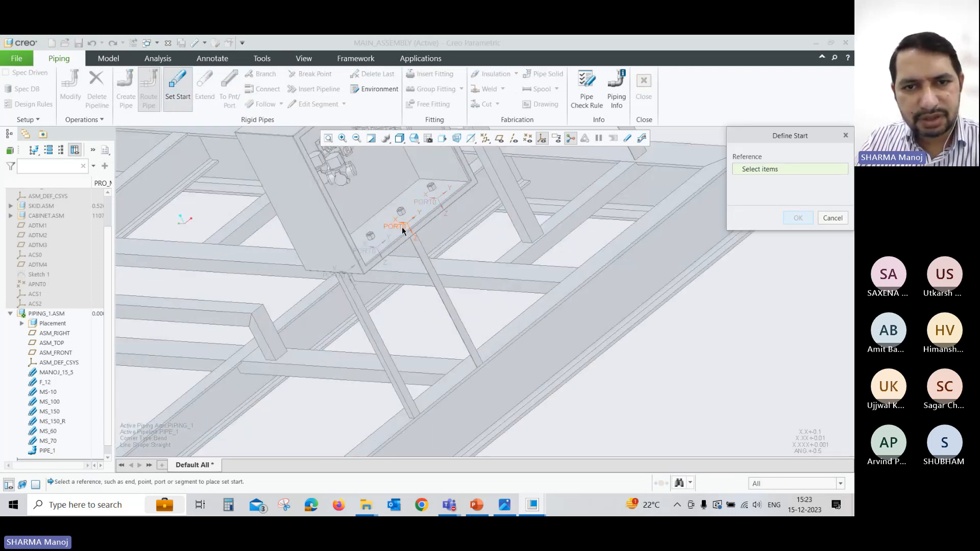
scroll(470, 302, "up", 5)
middle_click_drag(470, 302, 517, 305)
scroll(517, 305, "up", 2)
scroll(344, 224, "down", 4)
scroll(536, 303, "down", 2)
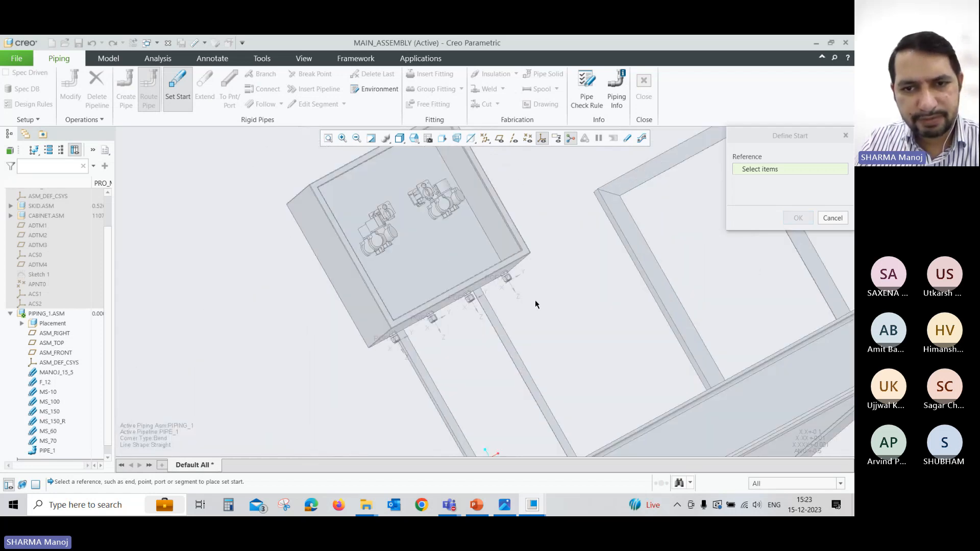
left_click(497, 280)
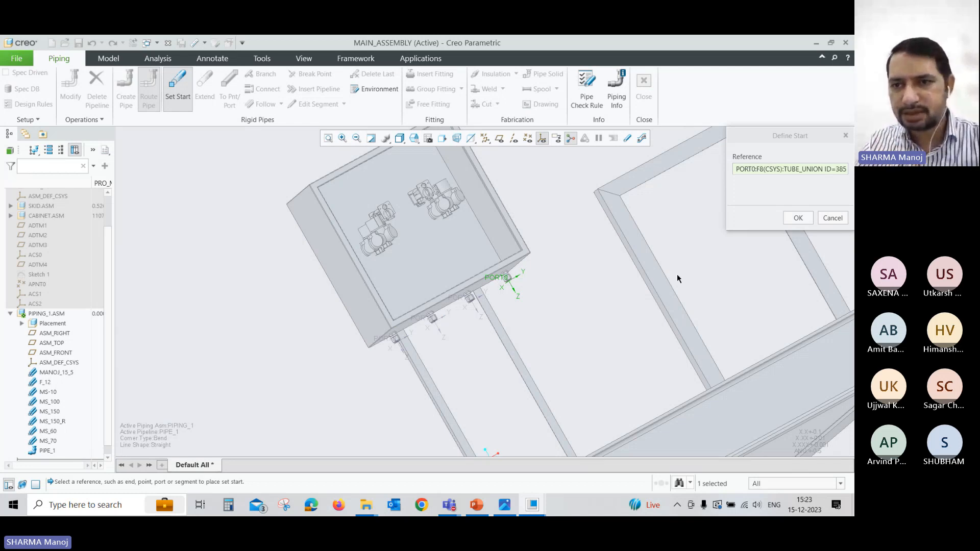
left_click(803, 220)
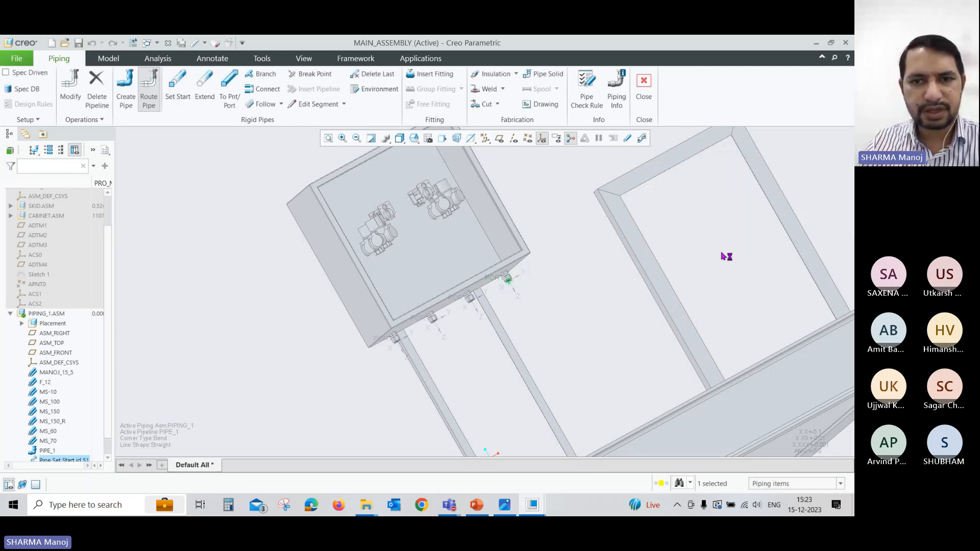
scroll(518, 319, "down", 2)
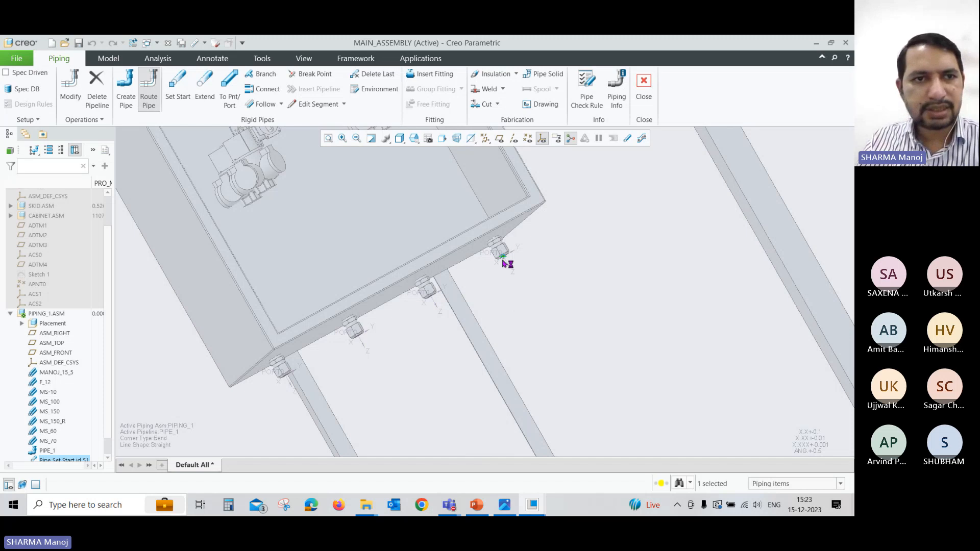
scroll(504, 262, "up", 5)
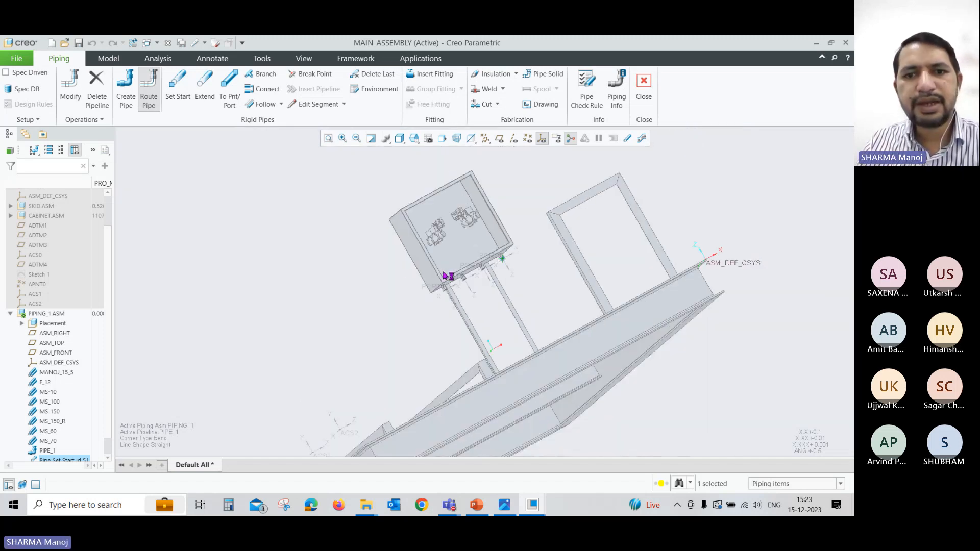
Extend Pipe_1 from the tube union's port by 500 in the port's Z direction, down toward the skid
left_click(362, 265)
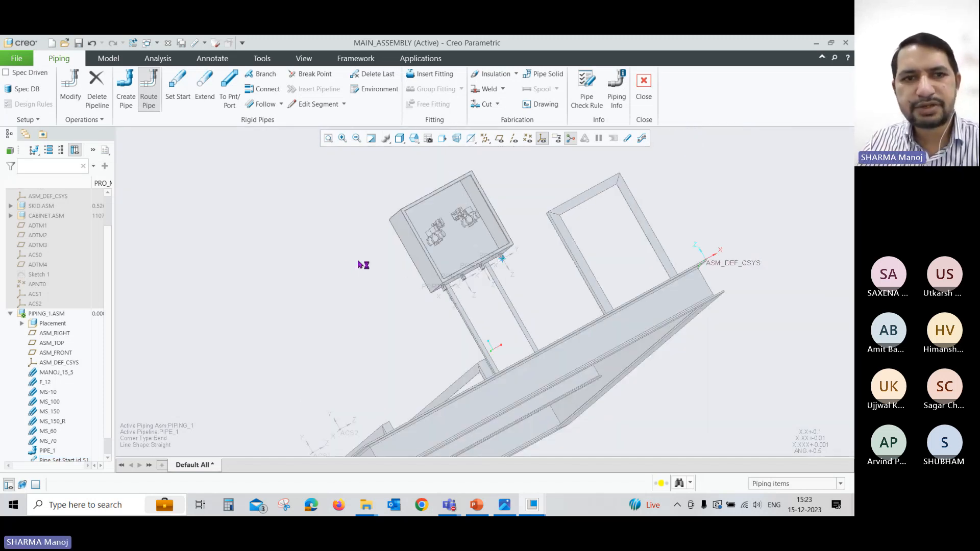
left_click(220, 100)
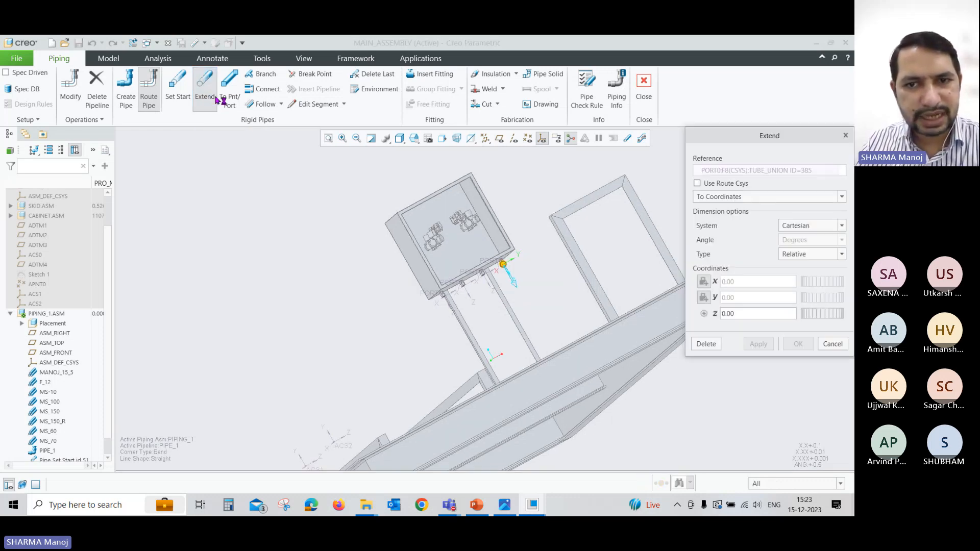
scroll(567, 282, "down", 4)
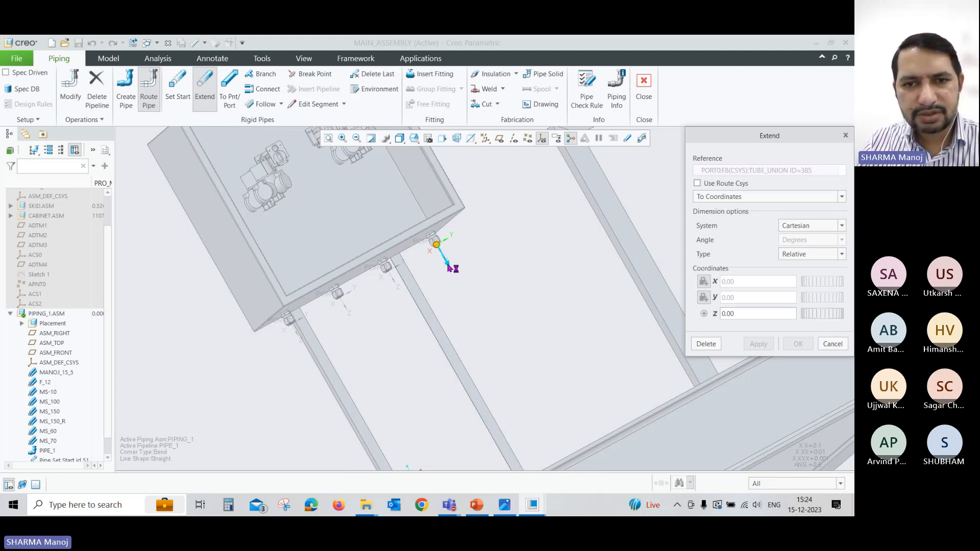
left_click_drag(452, 266, 540, 382)
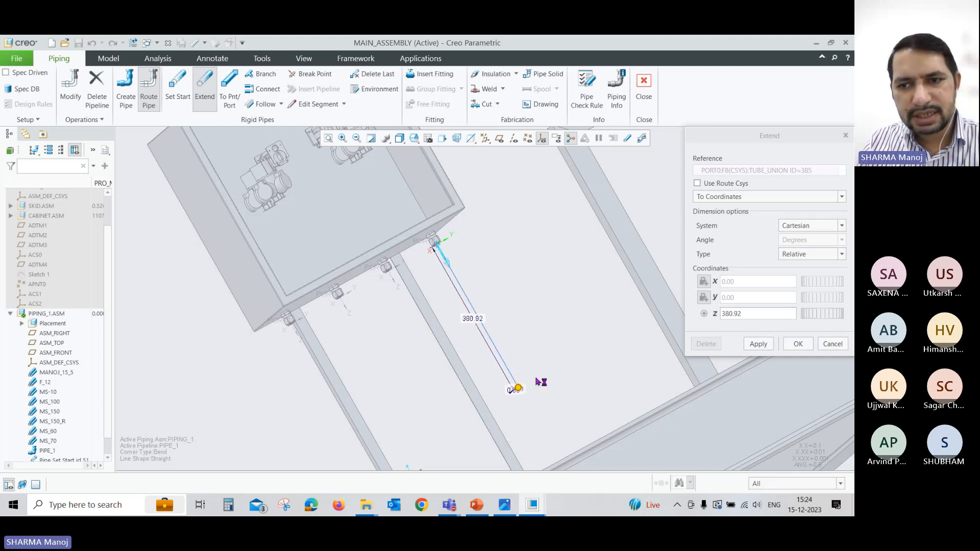
left_click(741, 315)
middle_click_drag(604, 304, 508, 287)
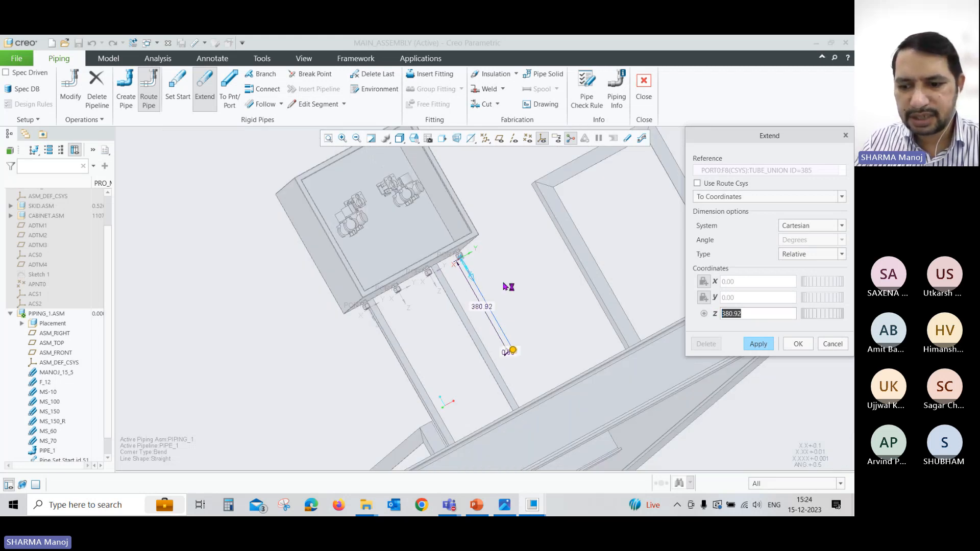
type("500")
key("Return")
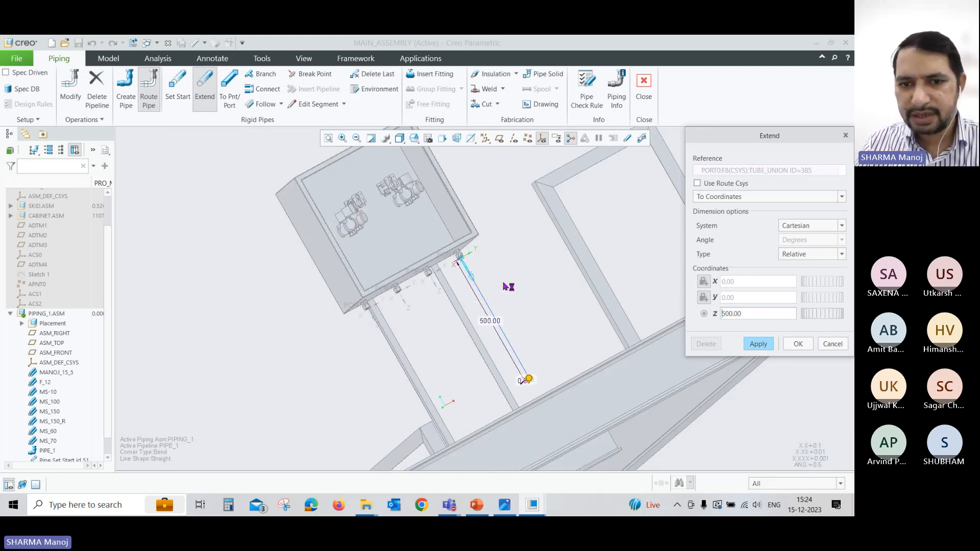
scroll(531, 349, "up", 1)
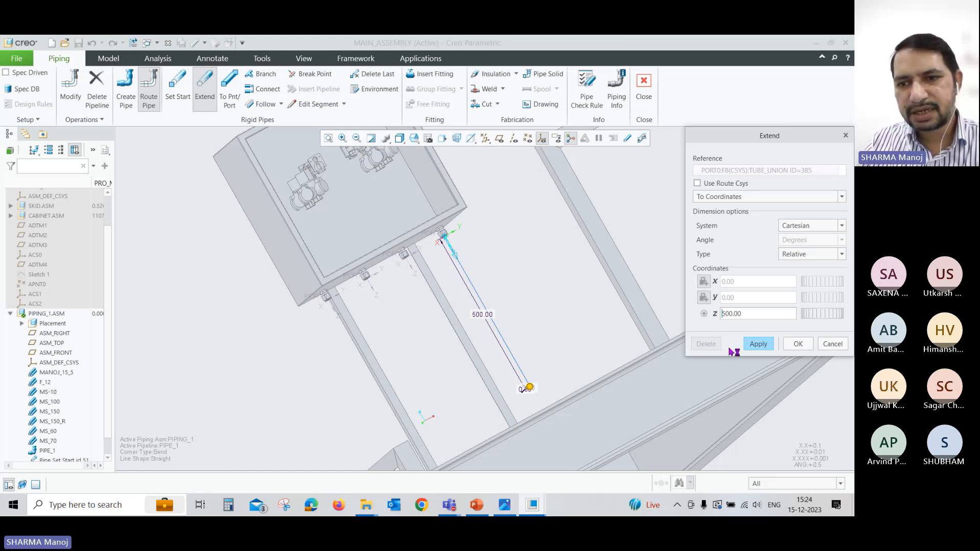
left_click(758, 344)
Extend Pipe_1 horizontally by 1500 in the X direction, from the lower end of the drop across the skid frame
scroll(429, 287, "down", 5)
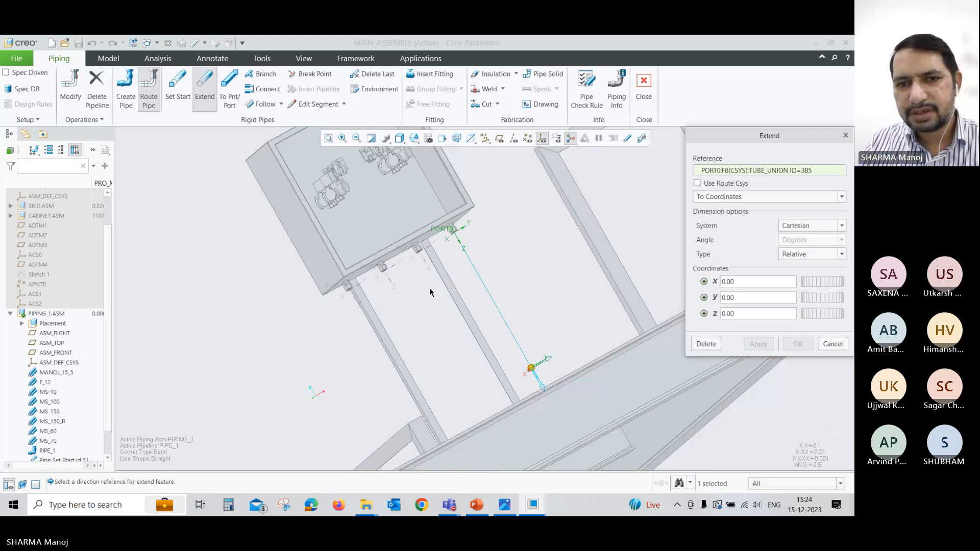
middle_click_drag(447, 315, 557, 309)
scroll(558, 308, "up", 3)
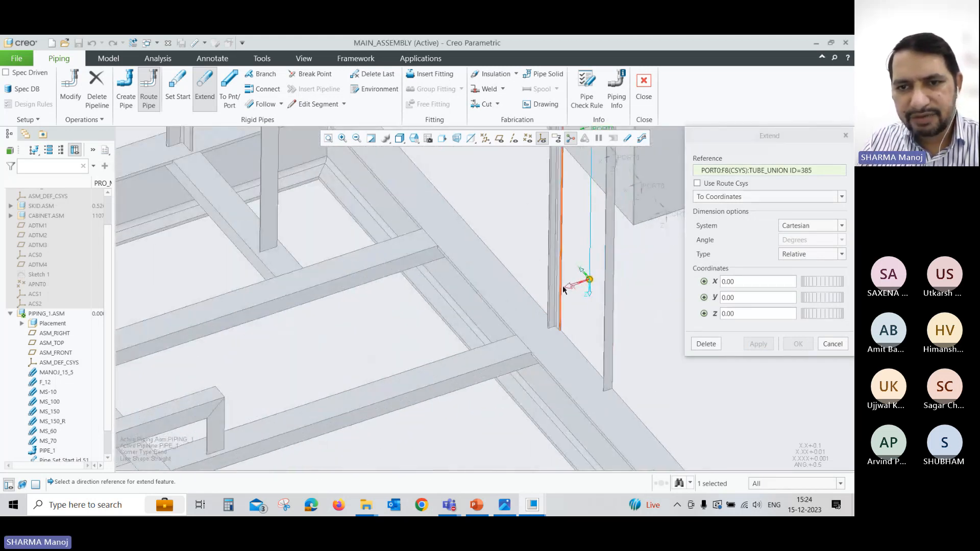
scroll(562, 286, "up", 3)
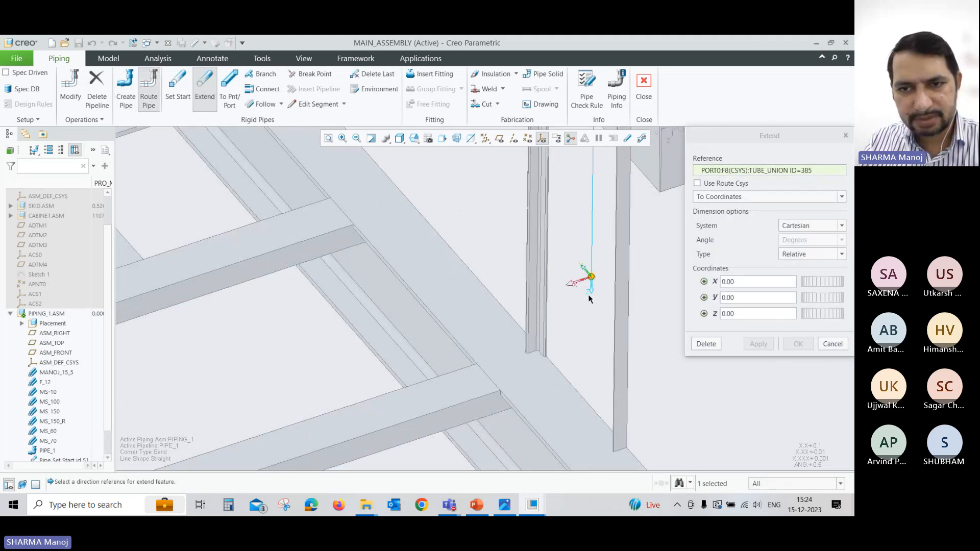
scroll(561, 277, "down", 3)
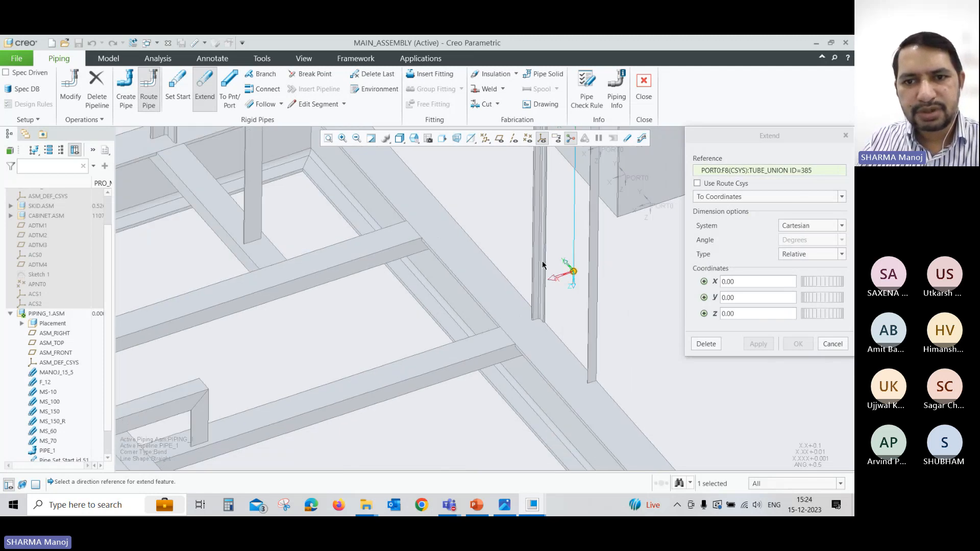
mouse_move(578, 305)
middle_mouse_down()
mouse_move(540, 302)
mouse_move(582, 302)
mouse_move(569, 298)
middle_mouse_up()
scroll(569, 298, "up", 3)
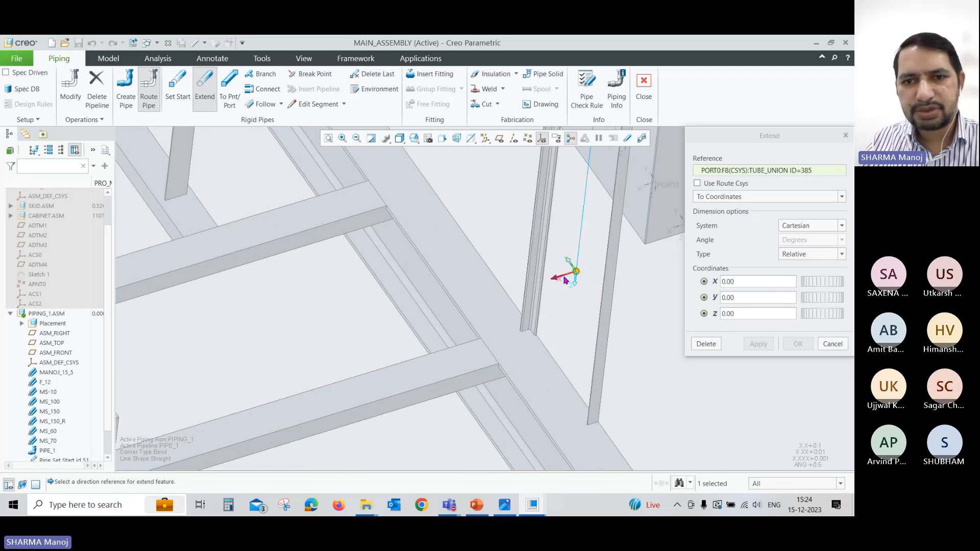
scroll(570, 263, "down", 5)
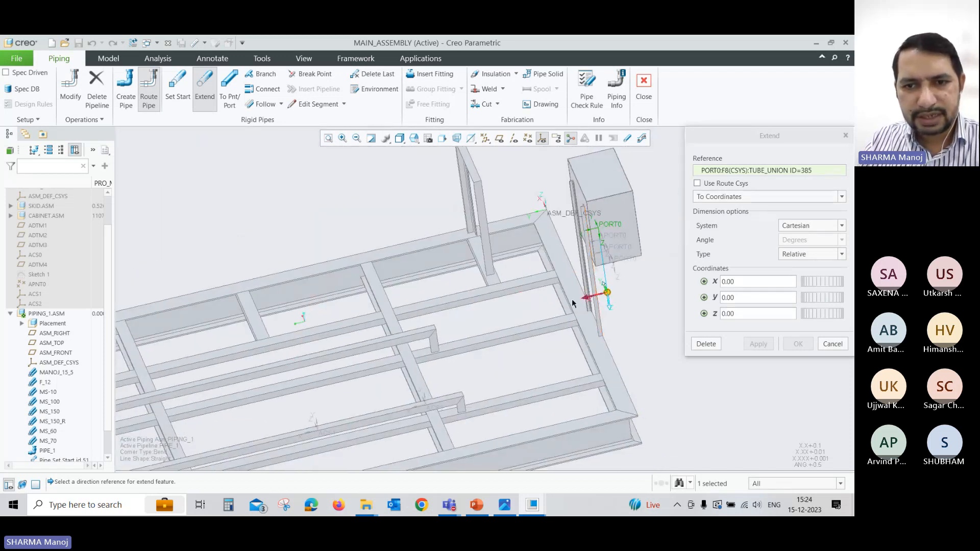
scroll(582, 304, "up", 5)
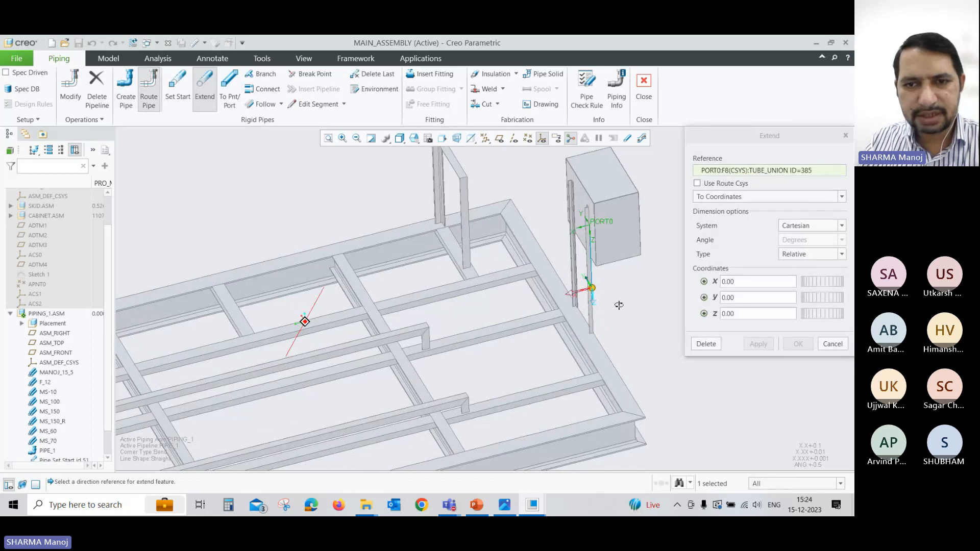
scroll(582, 304, "up", 2)
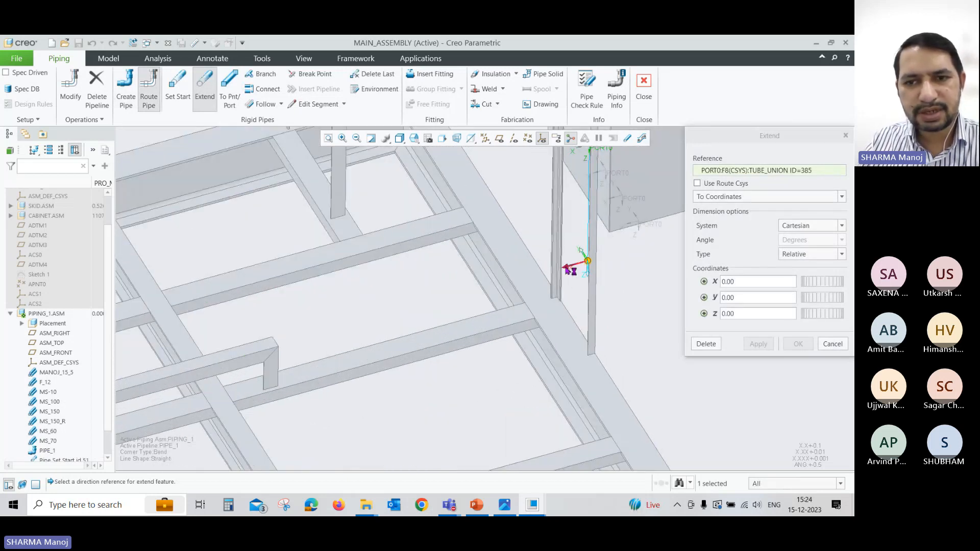
left_click_drag(570, 270, 142, 362)
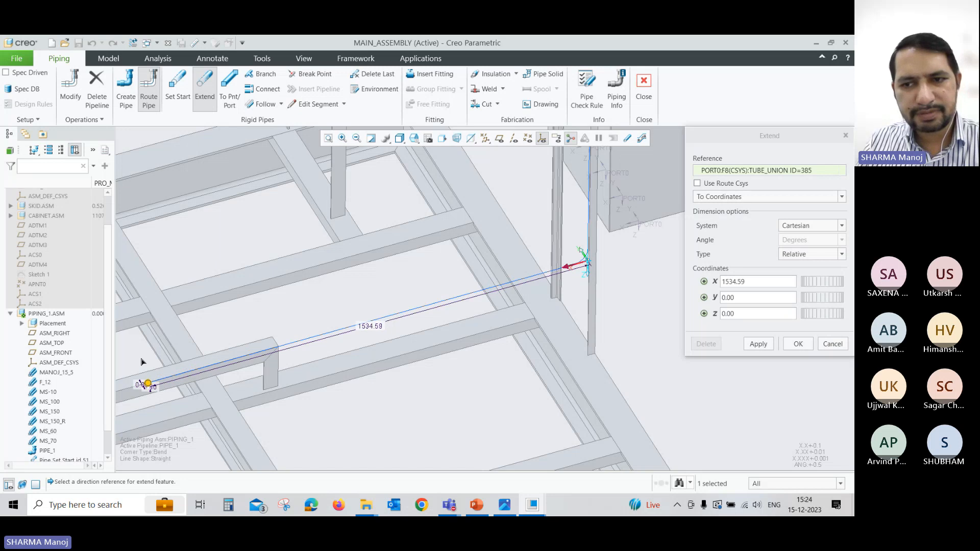
scroll(454, 242, "down", 3)
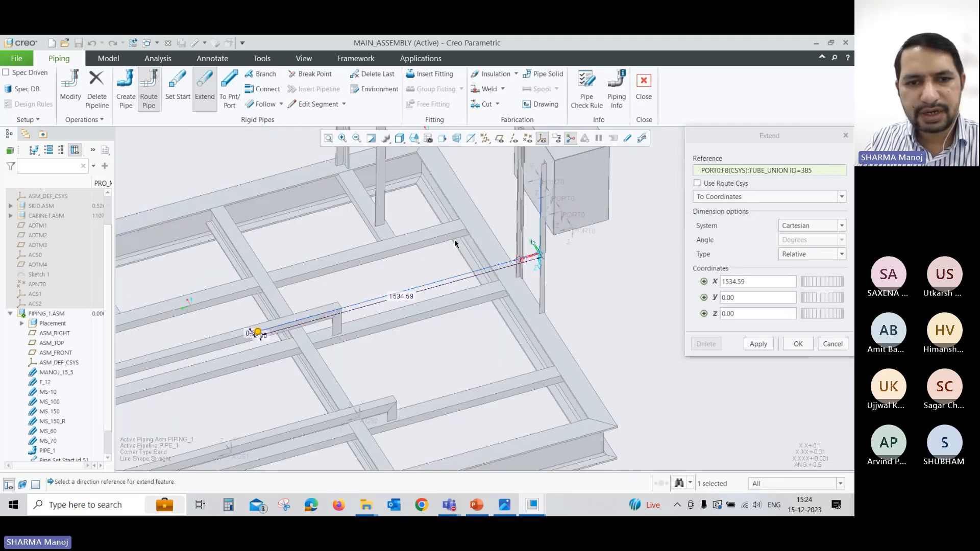
double_click(765, 281)
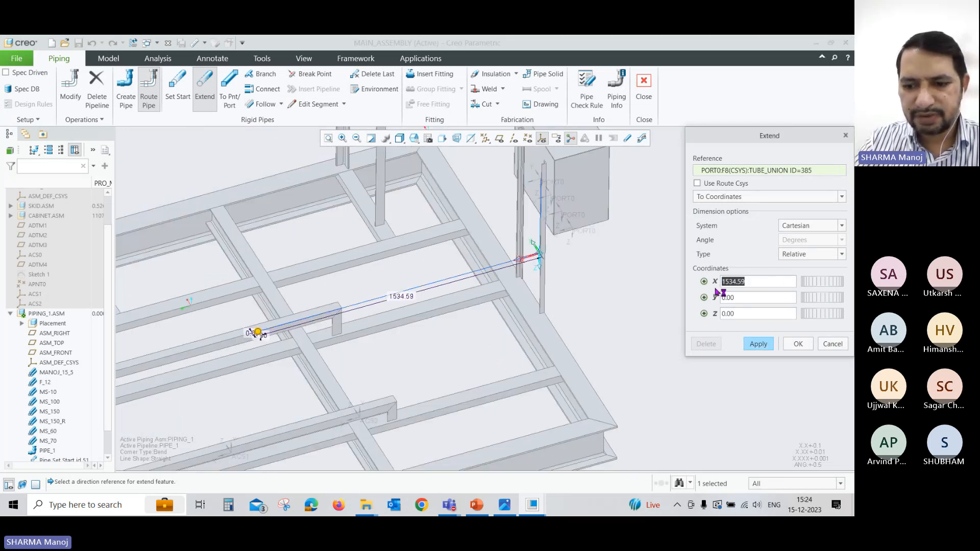
type("1500")
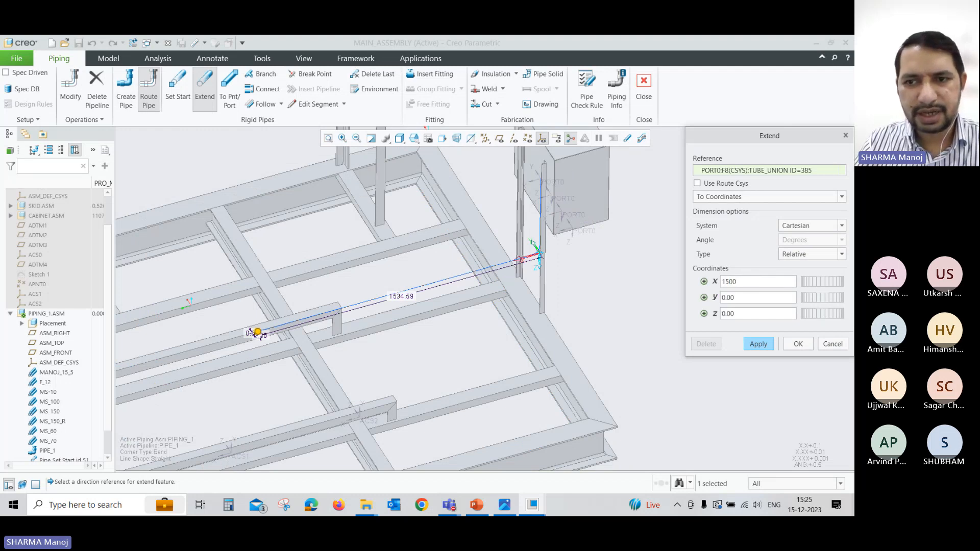
key("Return")
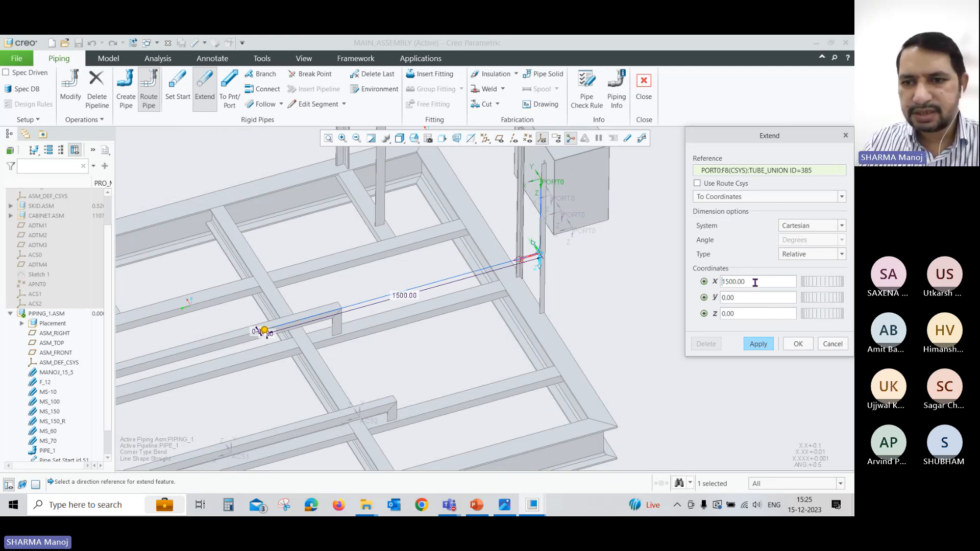
left_click(758, 344)
Extend Pipe_1 upward from the end of the horizontal run with a relative Z coordinate of -800
middle_click_drag(378, 327, 408, 335)
scroll(325, 383, "down", 3)
middle_click_drag(275, 268, 231, 266)
scroll(408, 357, "down", 3)
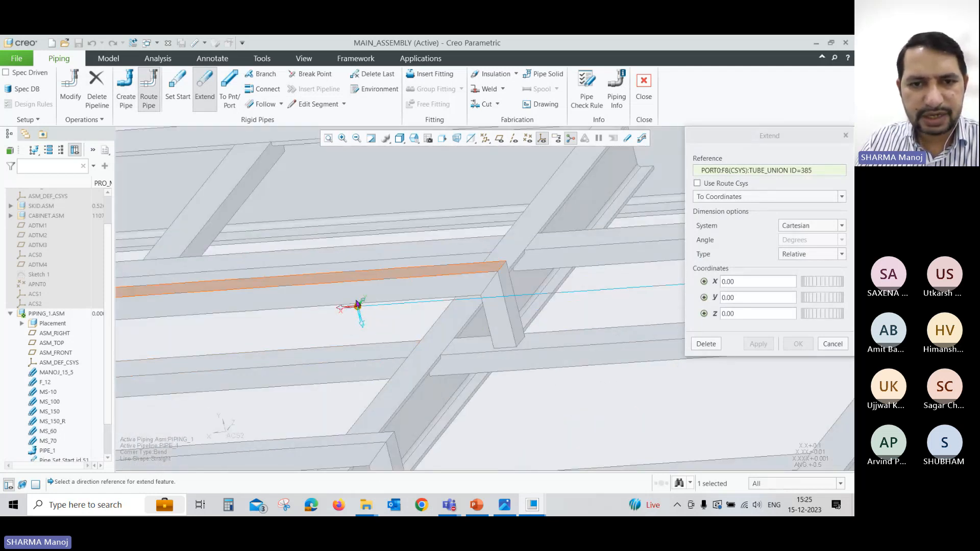
middle_click_drag(355, 317, 341, 345)
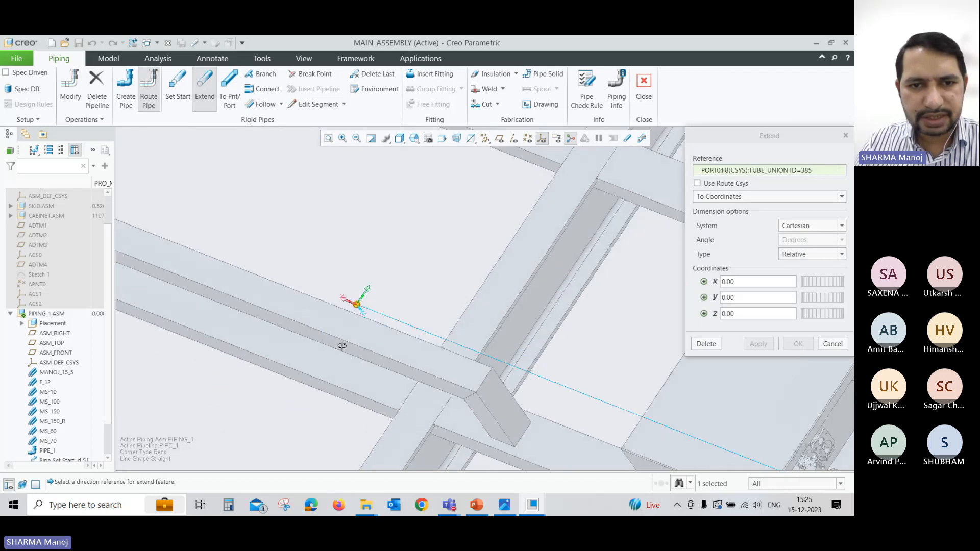
scroll(369, 318, "down", 3)
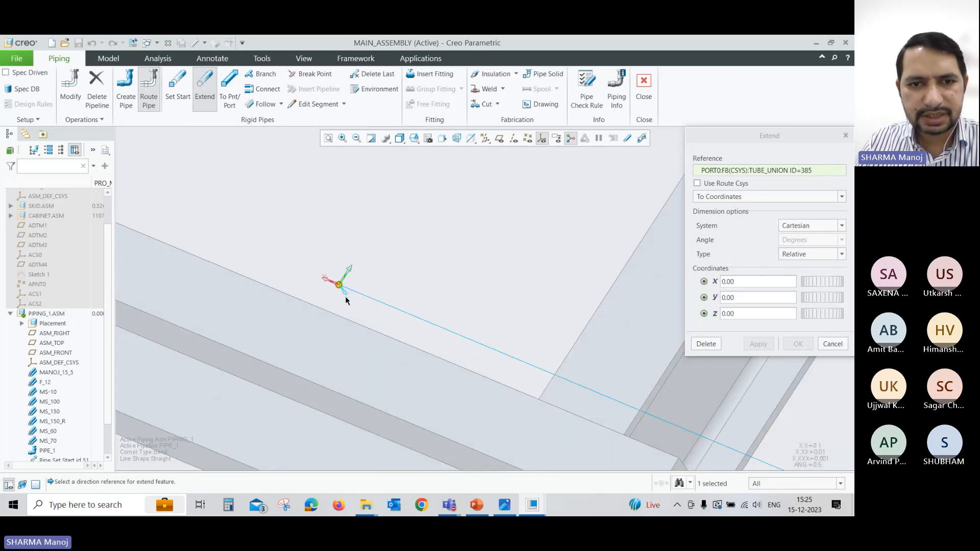
scroll(459, 363, "up", 4)
middle_click_drag(458, 363, 454, 347)
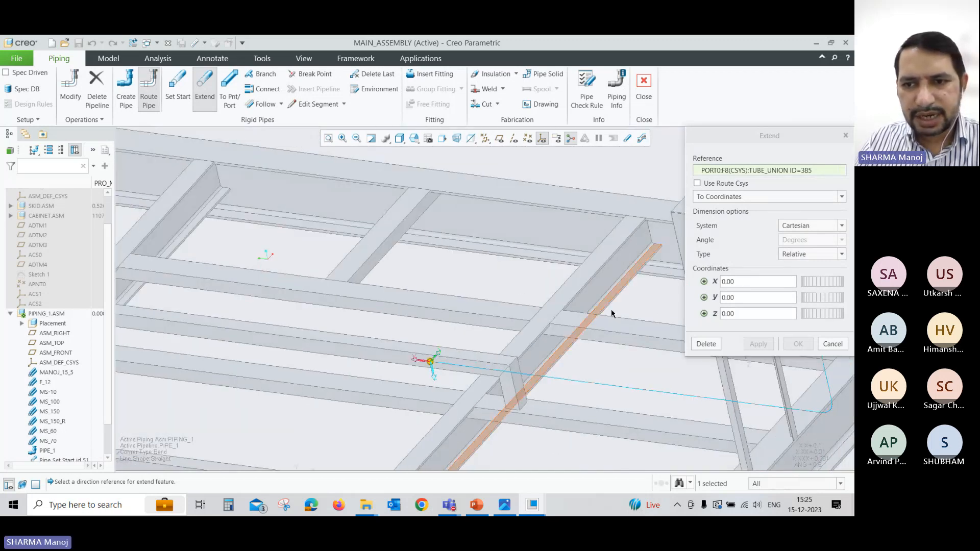
left_click(742, 314)
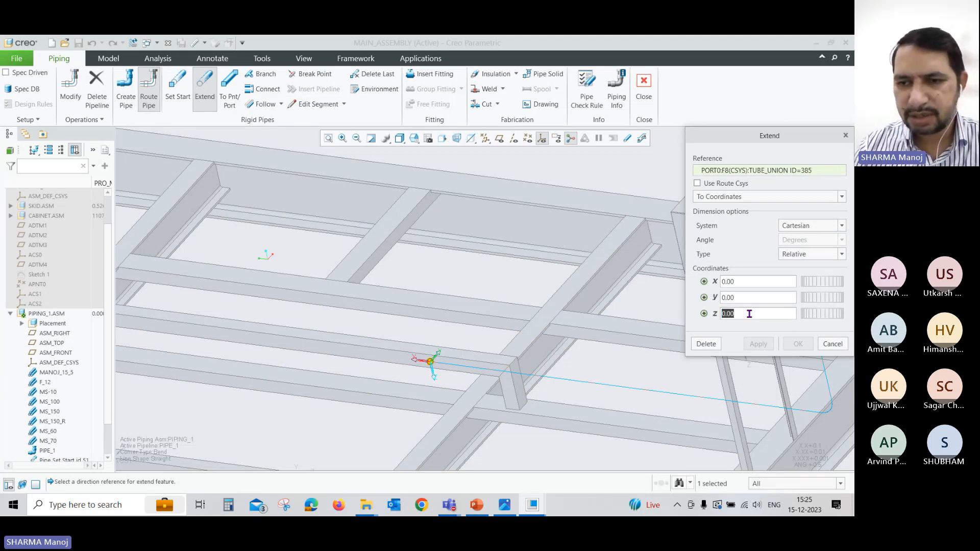
type("-8")
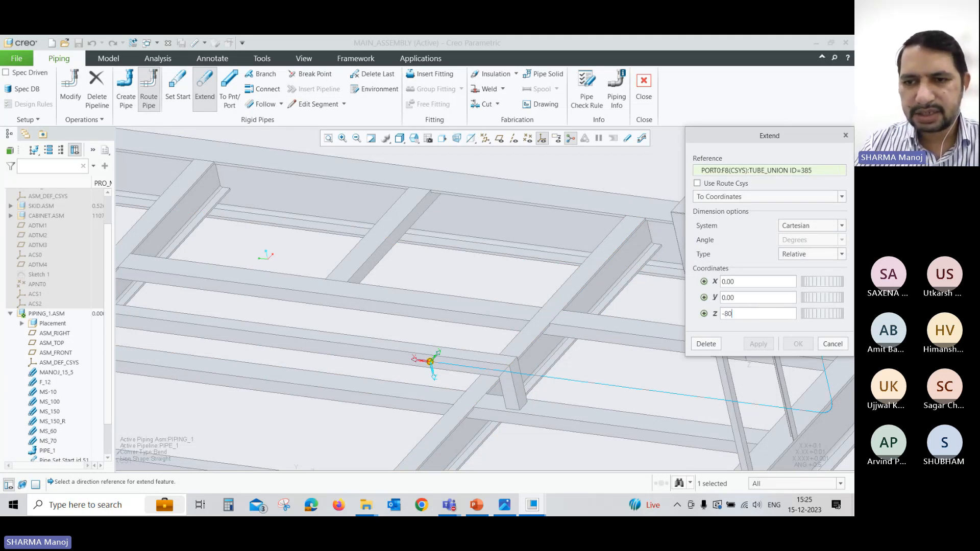
key("Return")
scroll(584, 356, "down", 5)
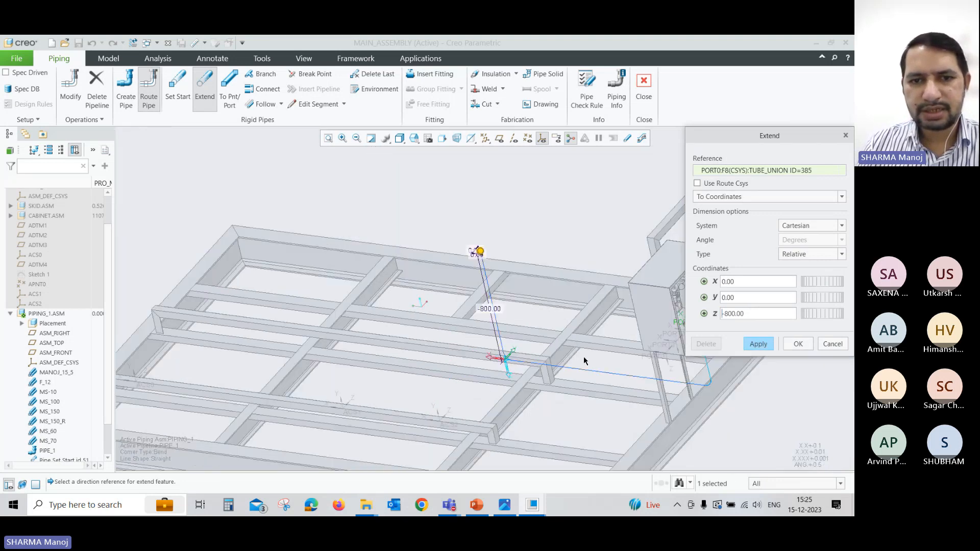
mouse_move(559, 368)
middle_mouse_down()
mouse_move(580, 339)
mouse_move(559, 357)
mouse_move(569, 362)
mouse_move(560, 358)
middle_mouse_up()
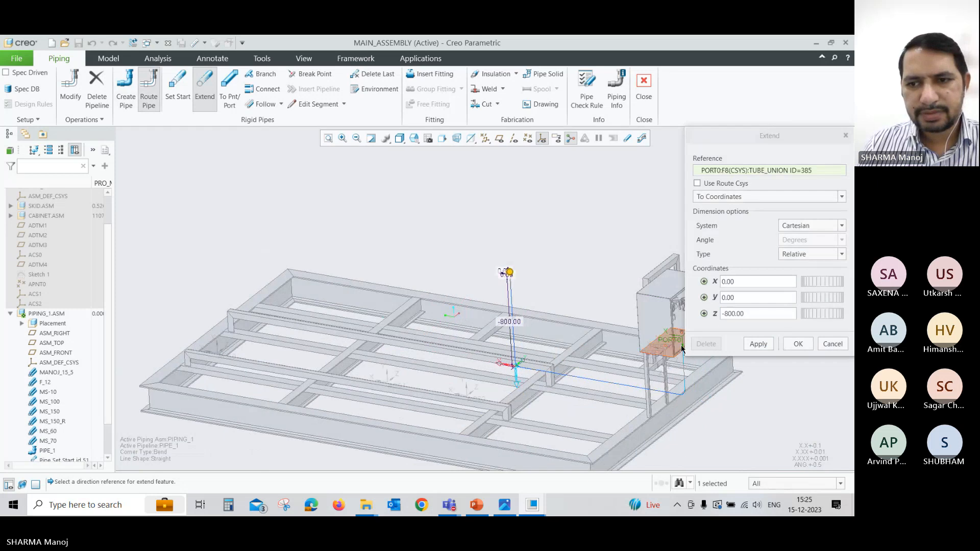
left_click(760, 344)
Extend Pipe_1 freehand by about 1356 in the X direction from the riser's upper end, and finish extending
scroll(544, 304, "up", 2)
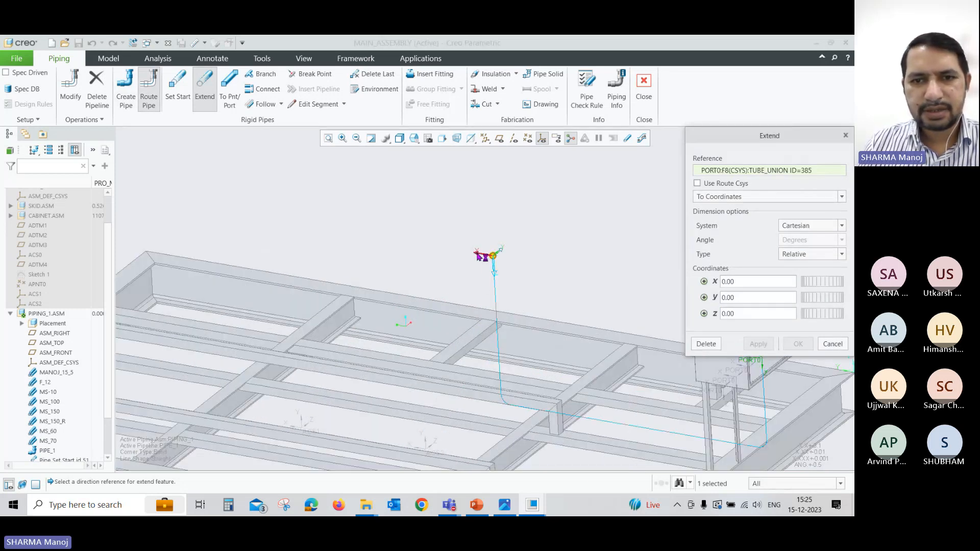
left_click_drag(479, 254, 250, 220)
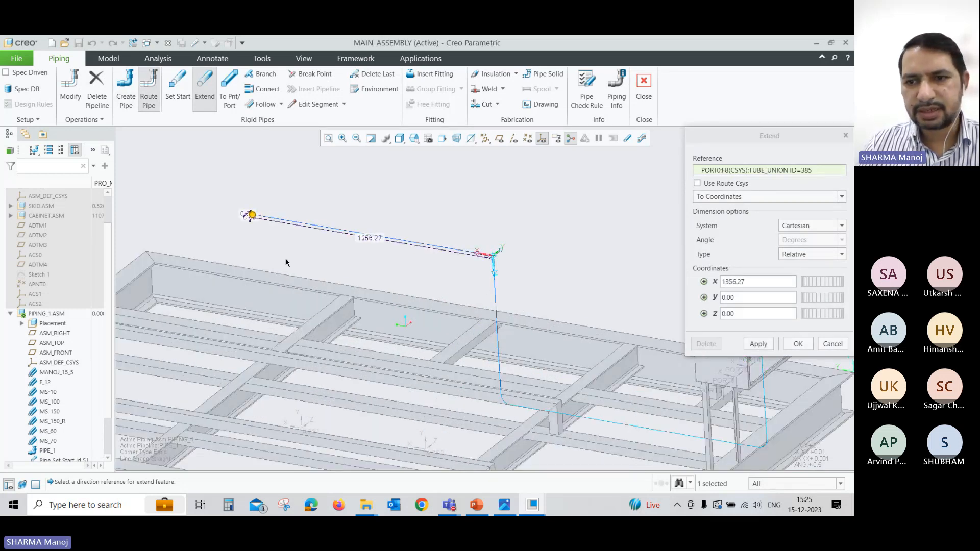
left_click(755, 347)
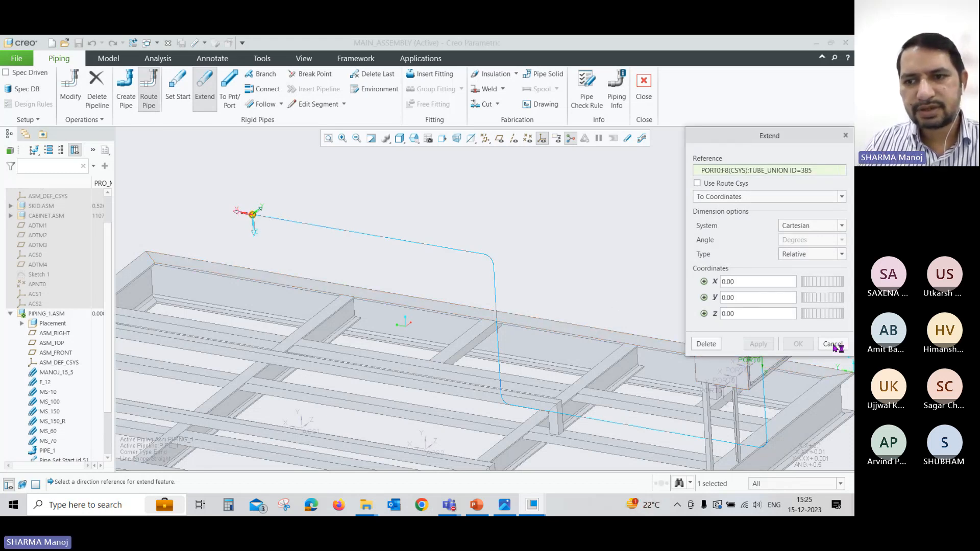
left_click(833, 344)
Show Pipe_1 with its real thickness and inspect the route from the cabinet fitting to the free end above the skid
scroll(556, 255, "down", 3)
mouse_move(556, 255)
middle_mouse_down()
mouse_move(573, 286)
mouse_move(533, 242)
mouse_move(549, 253)
middle_mouse_up()
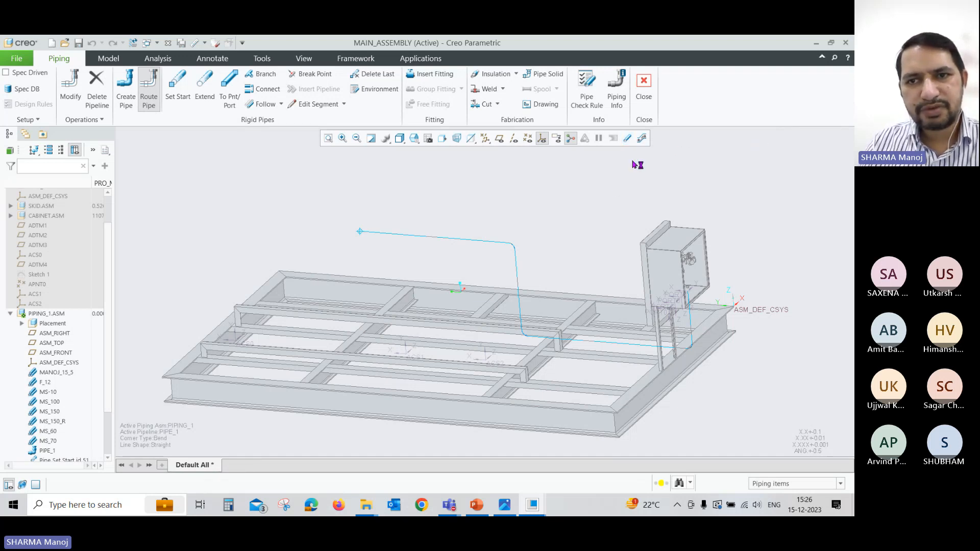
left_click(627, 138)
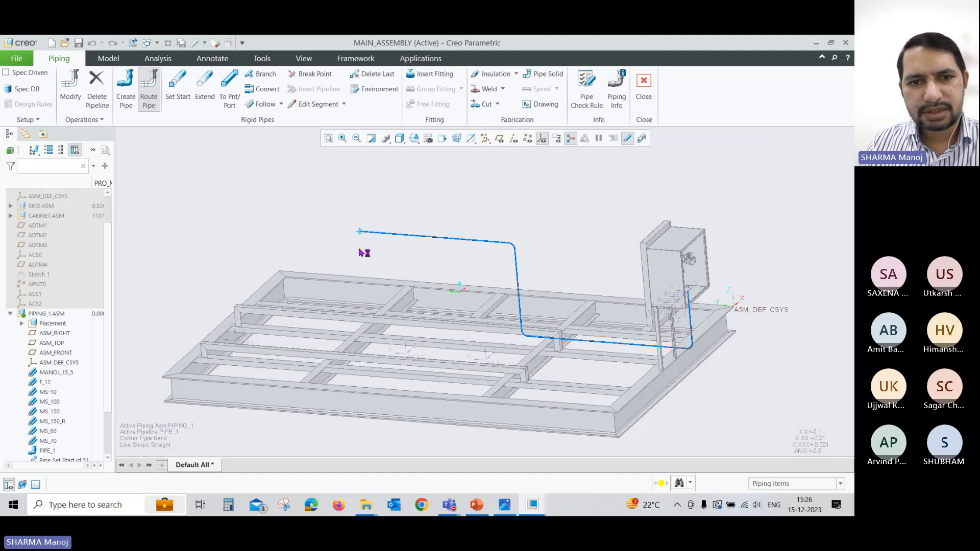
scroll(363, 254, "up", 5)
scroll(235, 226, "down", 5)
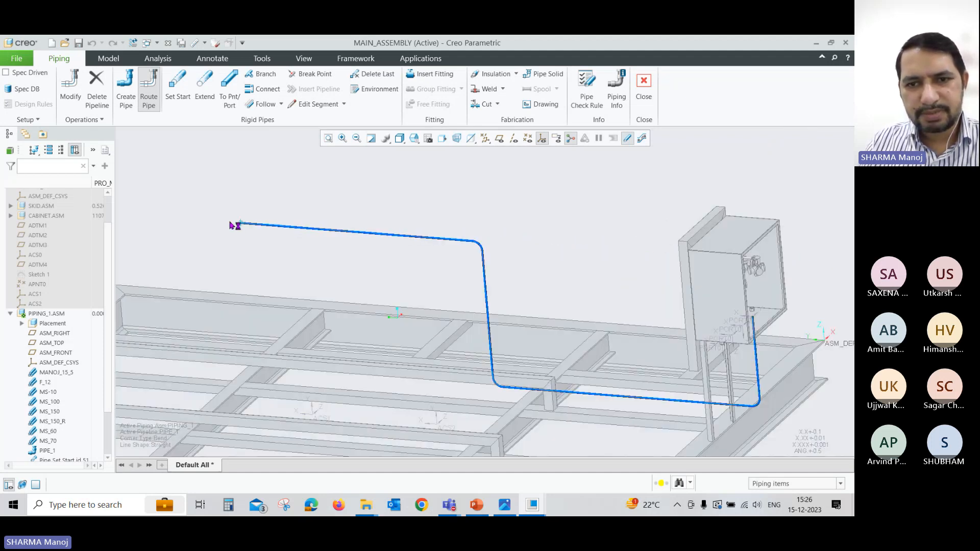
scroll(447, 379, "up", 3)
scroll(447, 379, "down", 3)
scroll(614, 392, "up", 2)
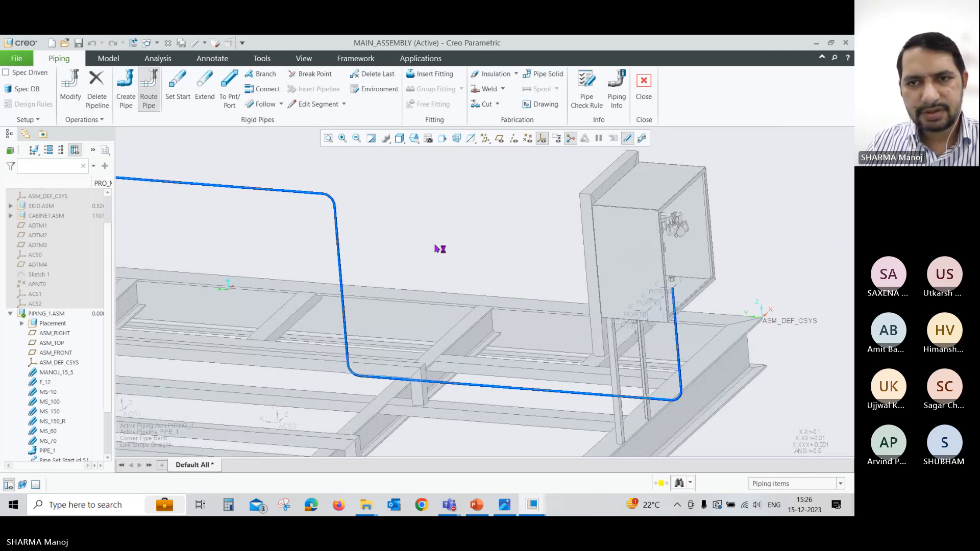
Switch the pipe display from solid thickness back to centerlines, keeping the whole Pipe_1 route in view
scroll(581, 322, "down", 3)
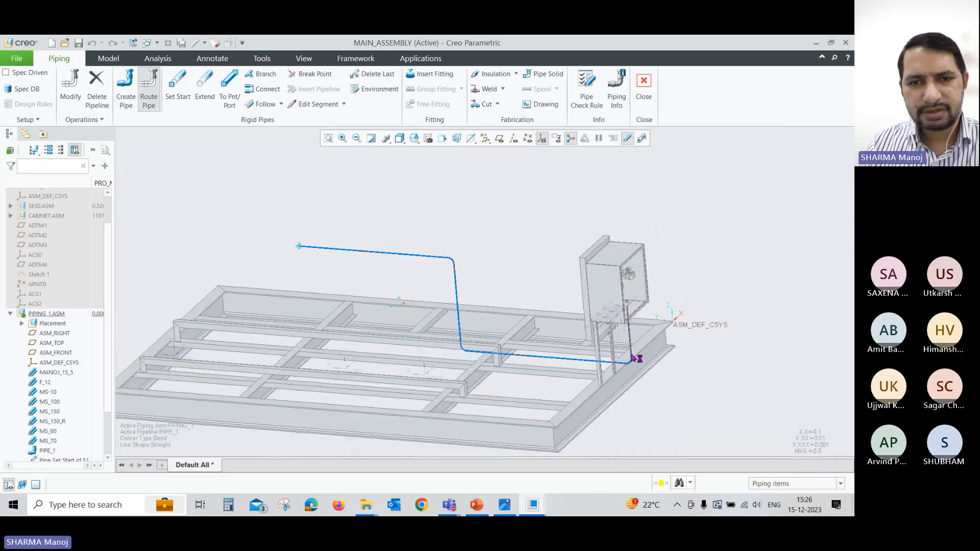
left_click(627, 138)
mouse_move(305, 239)
middle_mouse_down()
mouse_move(308, 260)
mouse_move(297, 253)
mouse_move(313, 226)
middle_mouse_up()
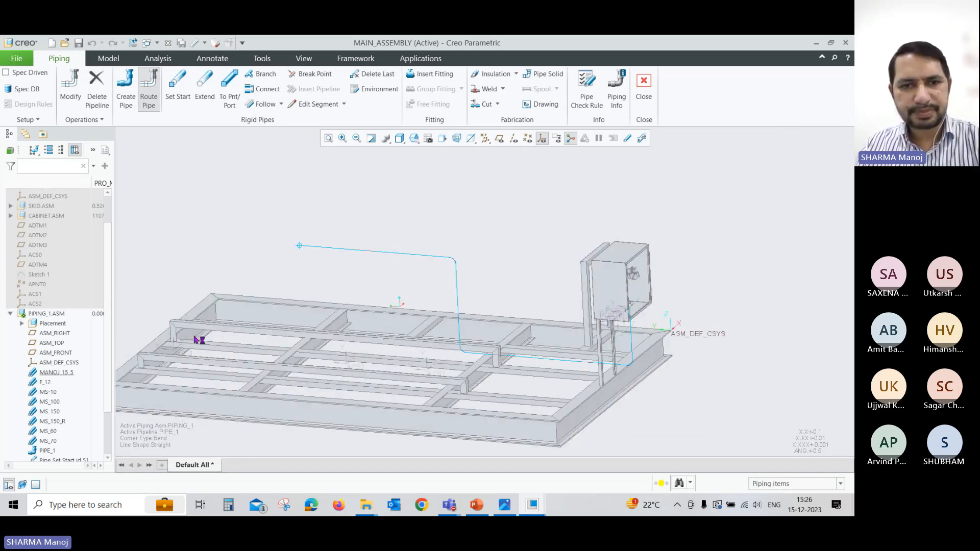
Check which segment of Pipe_1 each Pipe Extend feature in the PIPING_1 model tree corresponds to
scroll(73, 396, "down", 2)
left_click(59, 441)
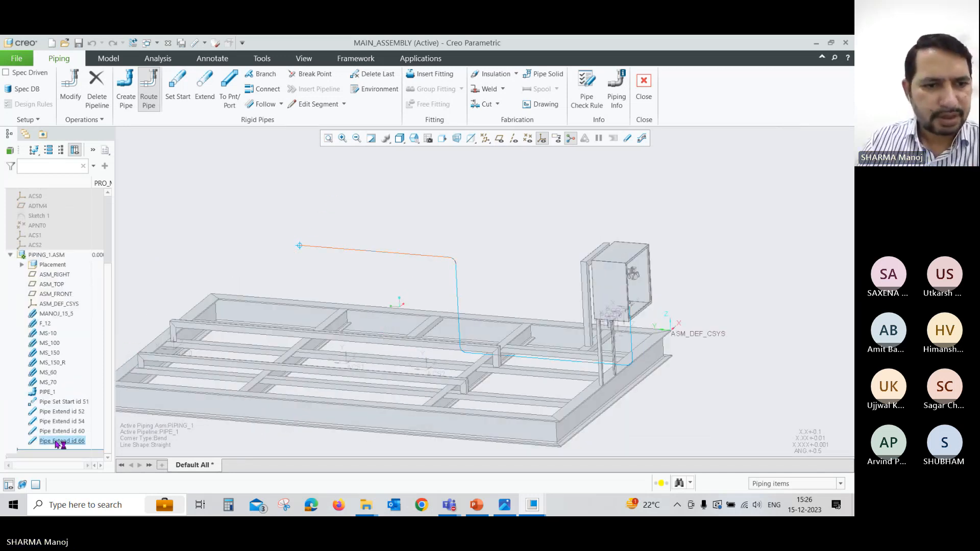
left_click(214, 257)
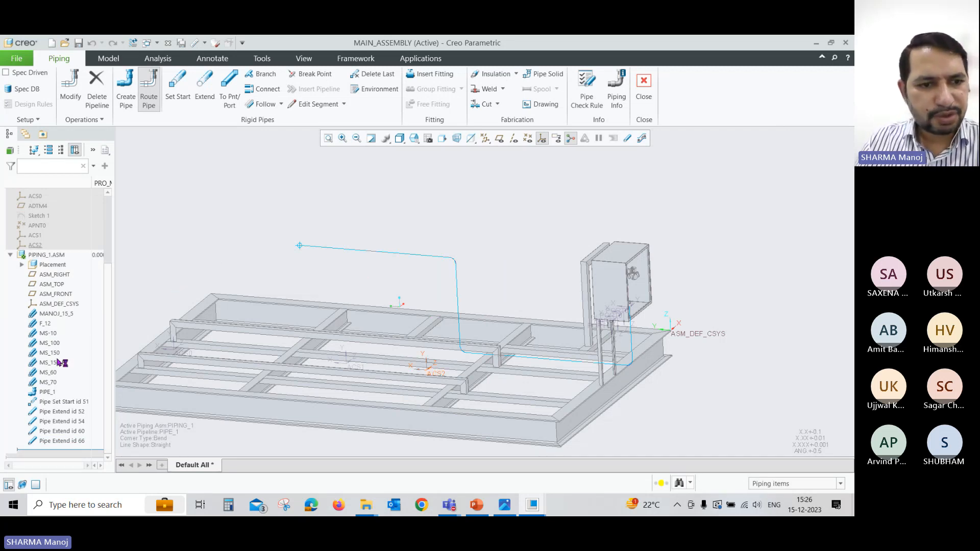
left_click(63, 411)
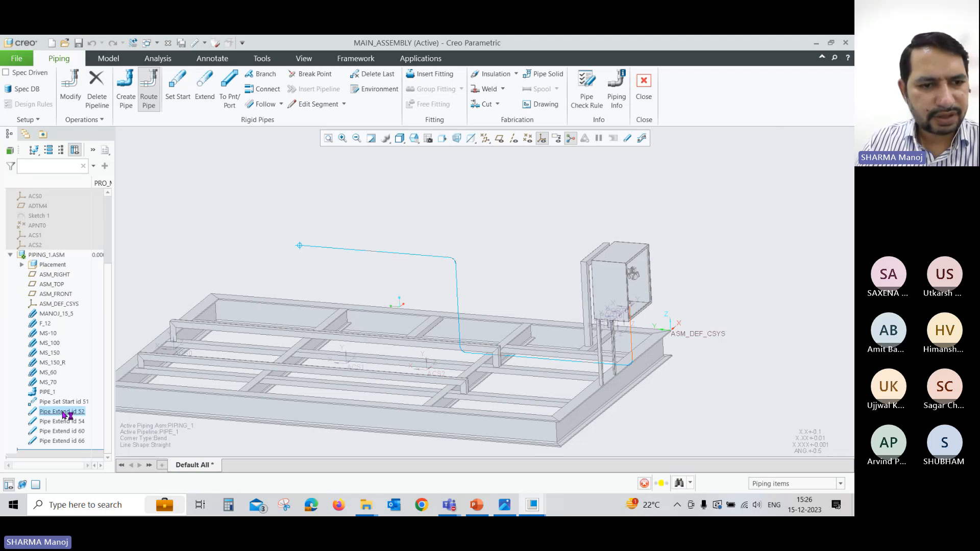
left_click(62, 422)
left_click(63, 431)
left_click(64, 441)
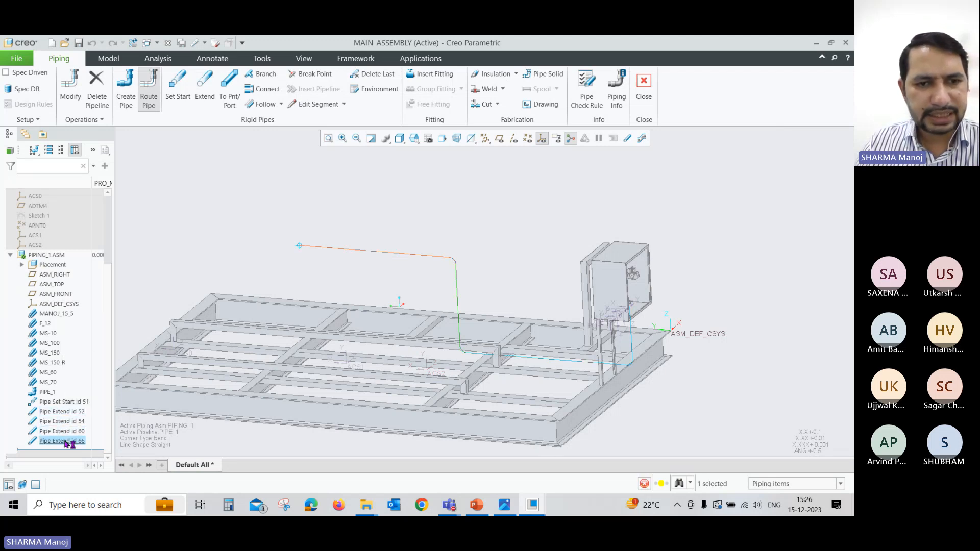
left_click(197, 280)
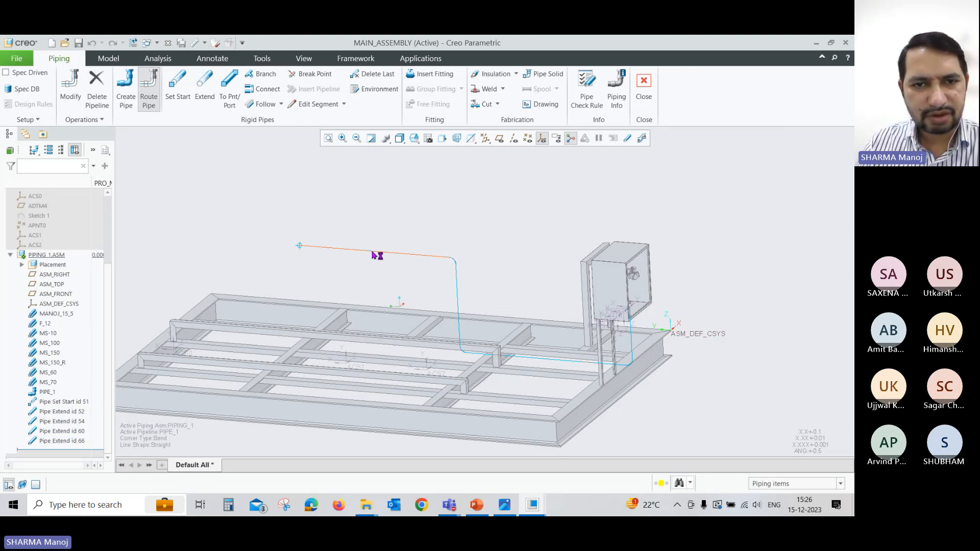
Redefine the final horizontal extension of Pipe_1, setting its relative X coordinate to 1200
left_click(69, 442)
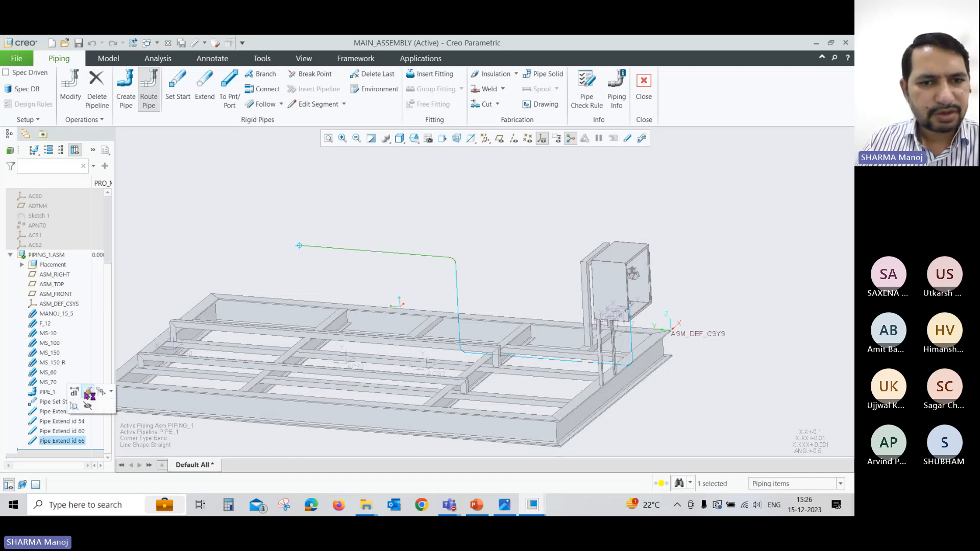
left_click(87, 394)
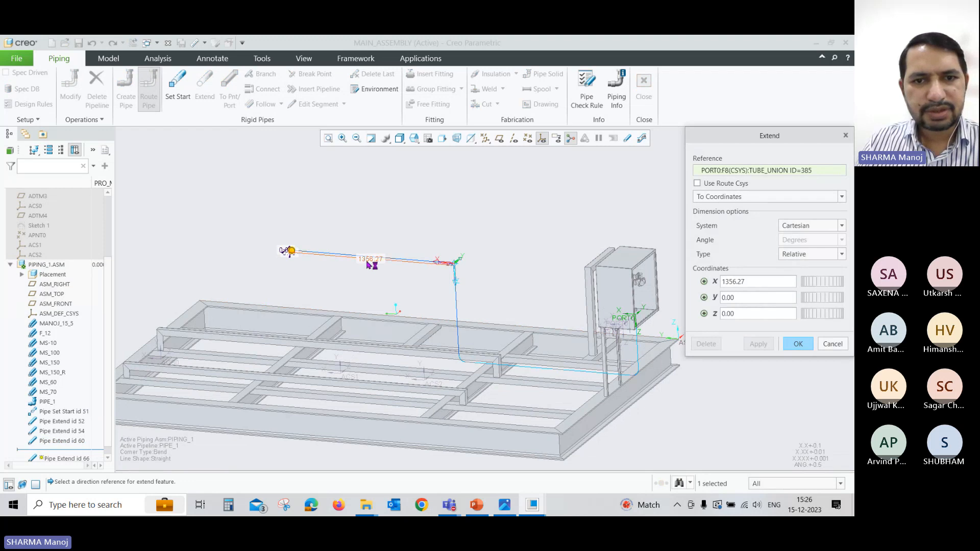
double_click(760, 283)
type("1200")
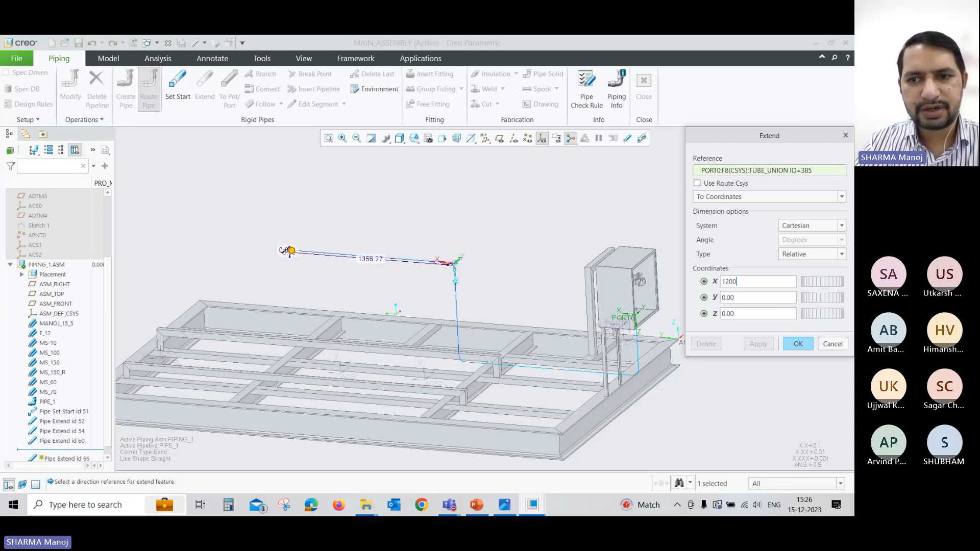
key("Return")
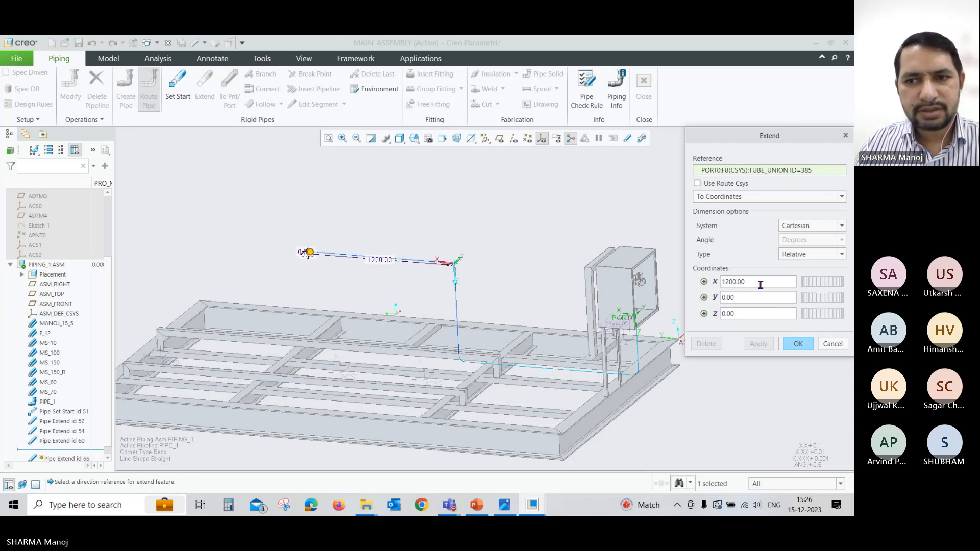
left_click(801, 345)
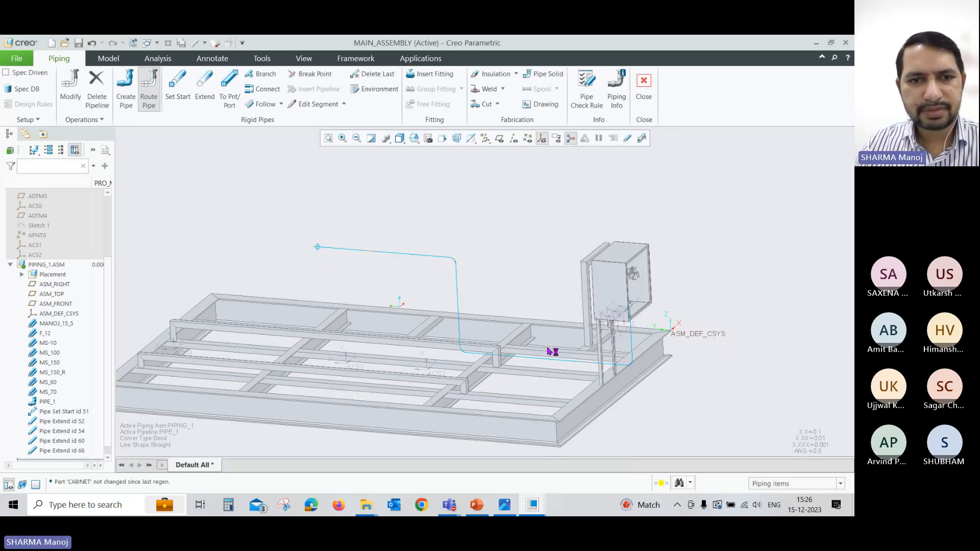
Redefine the vertical riser extension of Pipe_1, setting its relative Z coordinate to -600
left_click(70, 441)
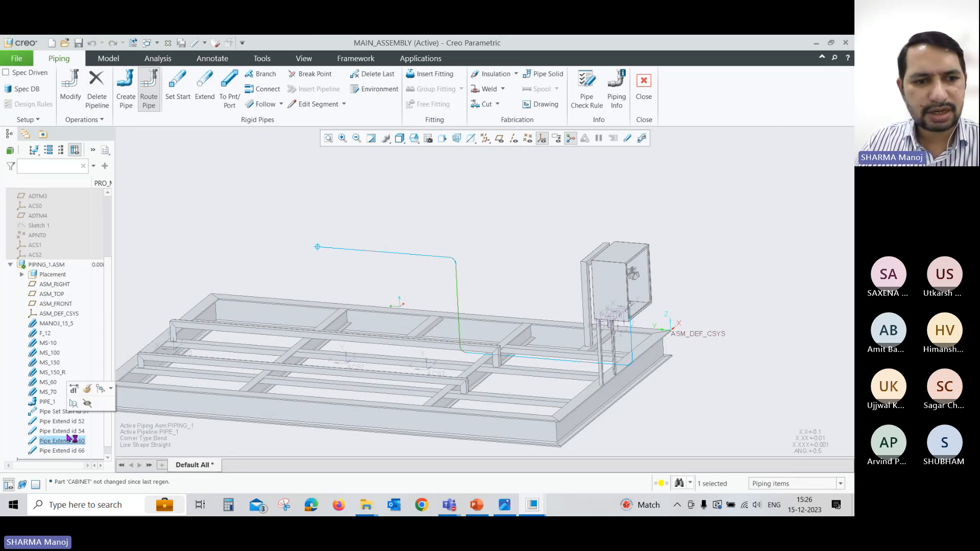
left_click(87, 393)
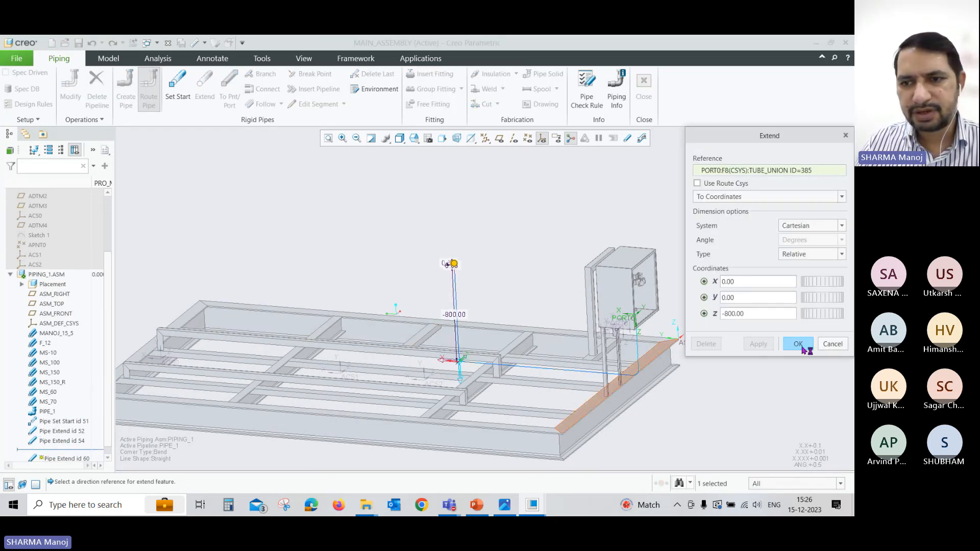
double_click(751, 314)
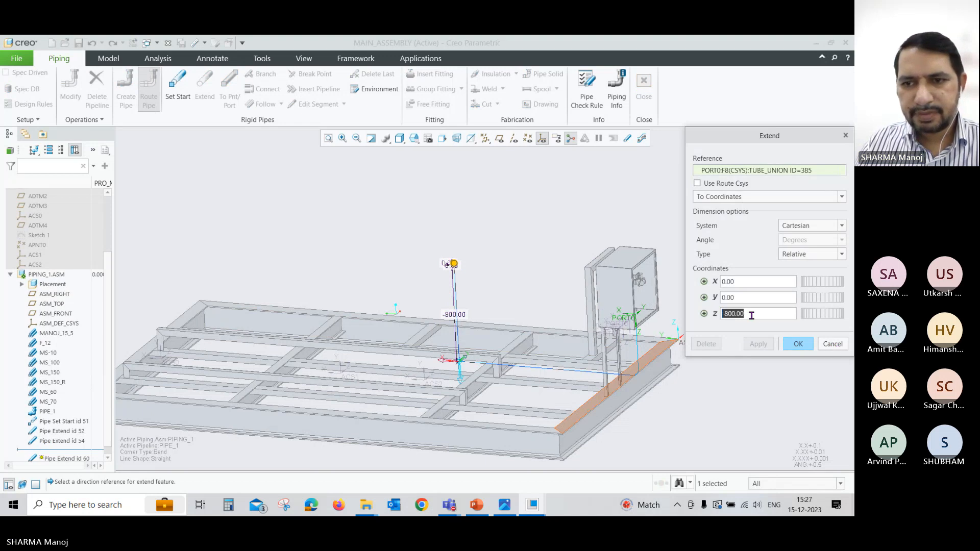
type("-600")
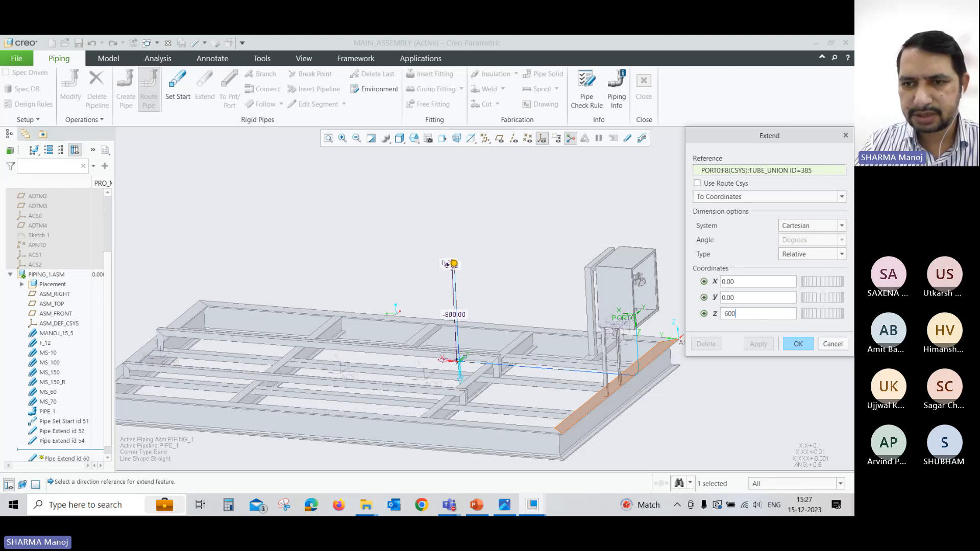
left_click(788, 343)
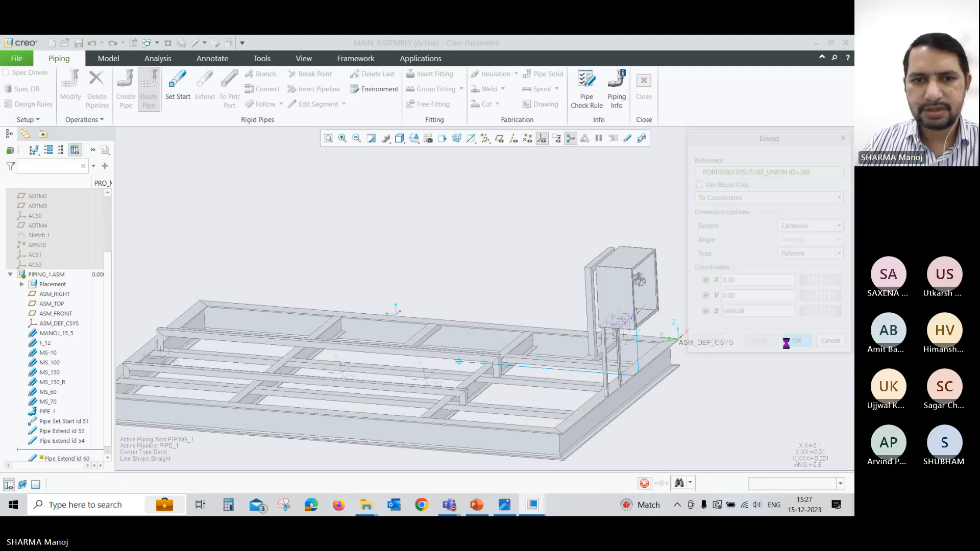
Inspect the edited Pipe_1 route on the skid and consult the reference image Piping_Final.JPG for the main pipes
middle_click_drag(474, 243, 514, 248)
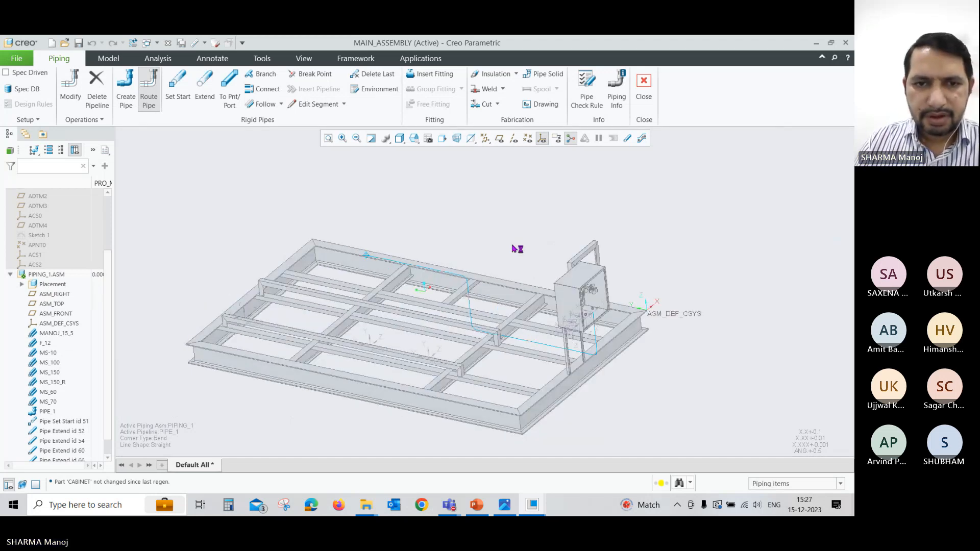
scroll(517, 249, "down", 4)
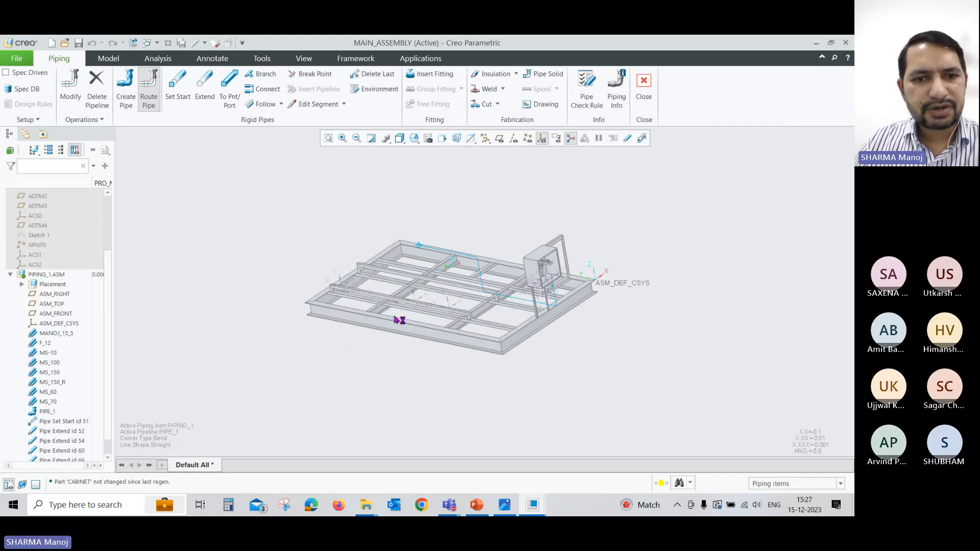
scroll(392, 317, "up", 3)
middle_click_drag(245, 218, 260, 232)
scroll(287, 267, "up", 3)
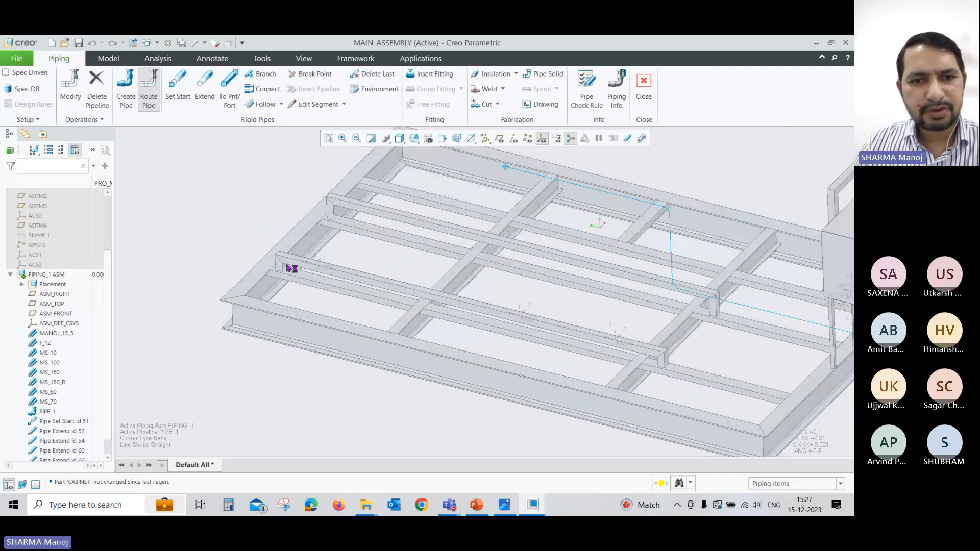
left_click(504, 504)
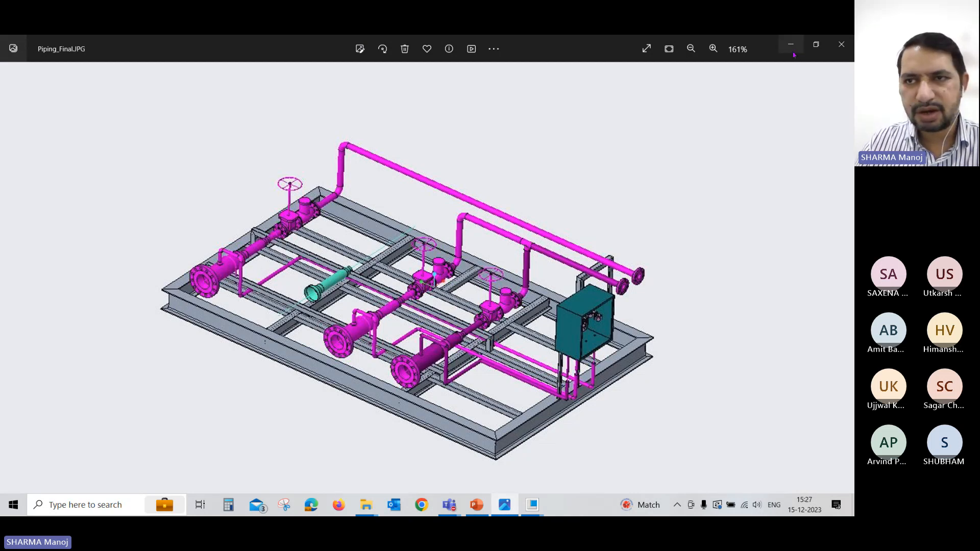
left_click(792, 51)
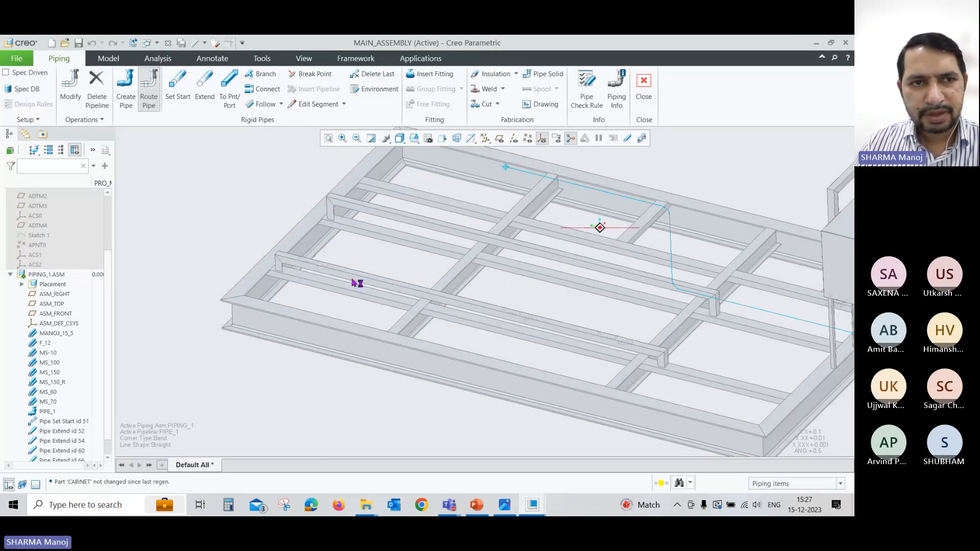
middle_click_drag(348, 279, 351, 282)
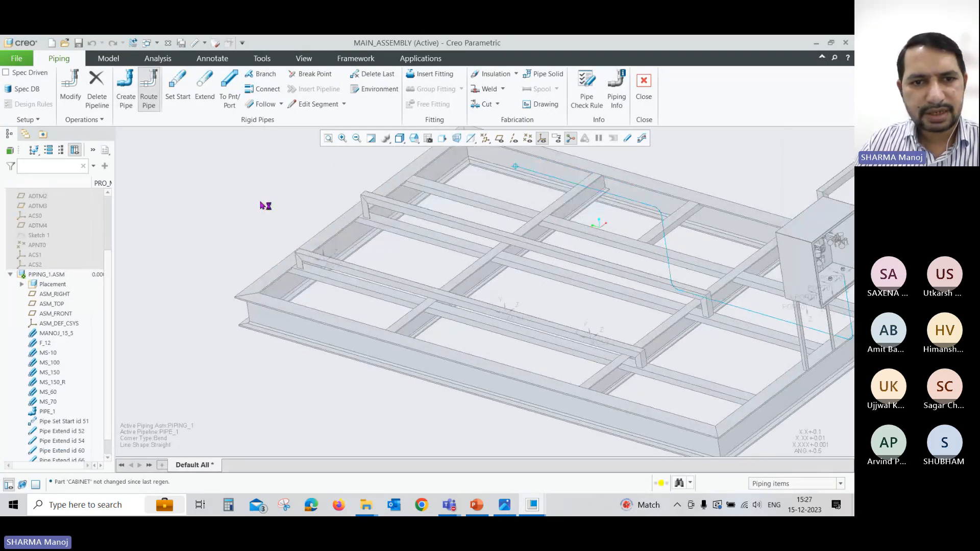
Create a new pipeline named Pipe_Main_1 using the MS_150 line stock
left_click(127, 97)
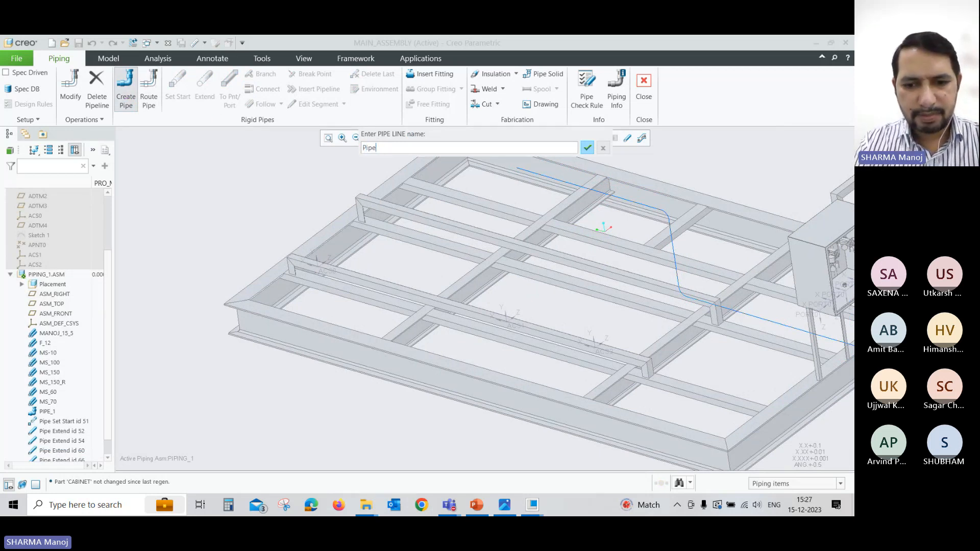
type("Pipe_Main_1")
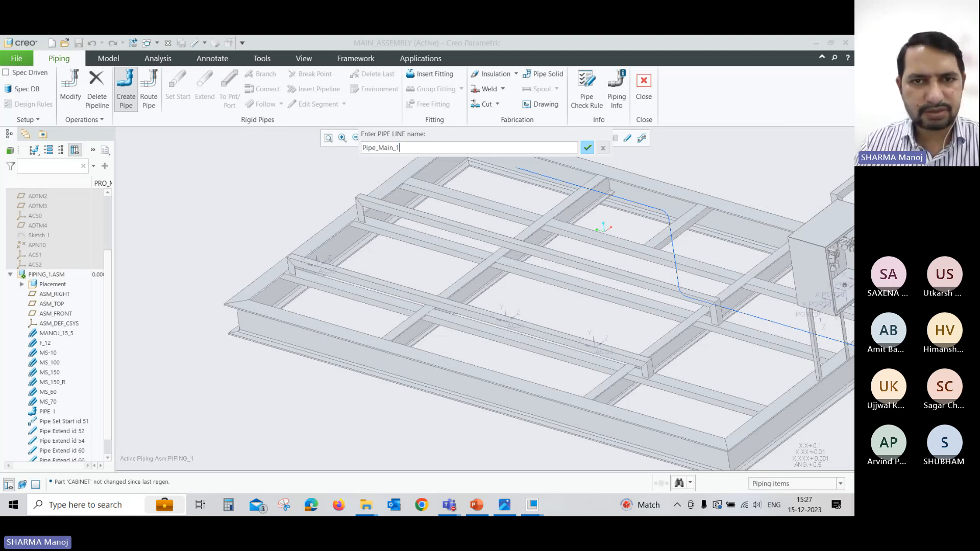
left_click(588, 148)
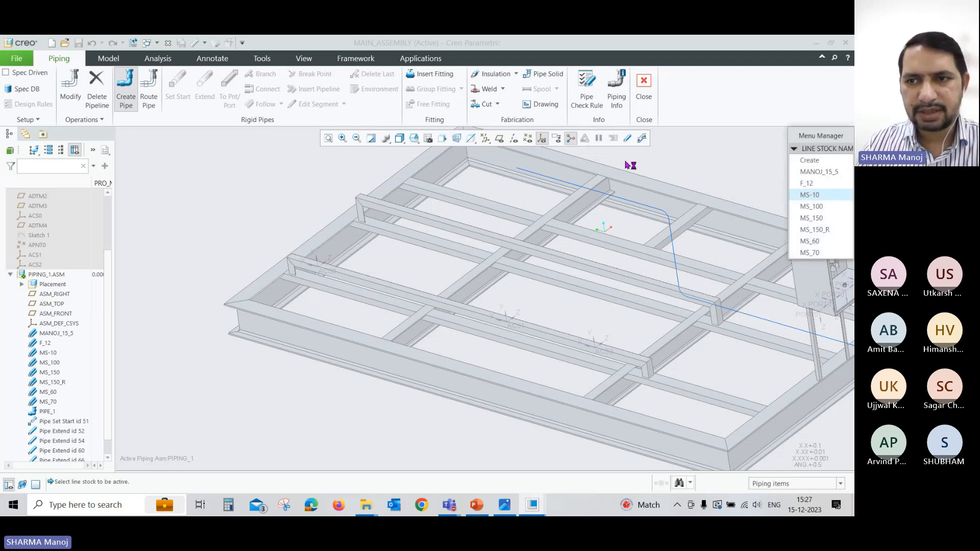
left_click(803, 219)
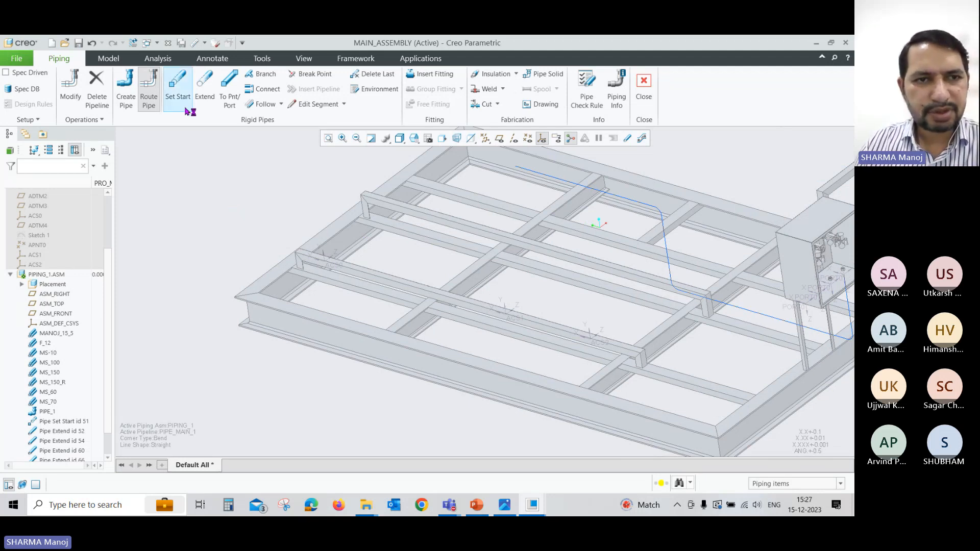
Set the start of Pipe_Main_1 at the ACS0 coordinate system on the skid frame
left_click(178, 90)
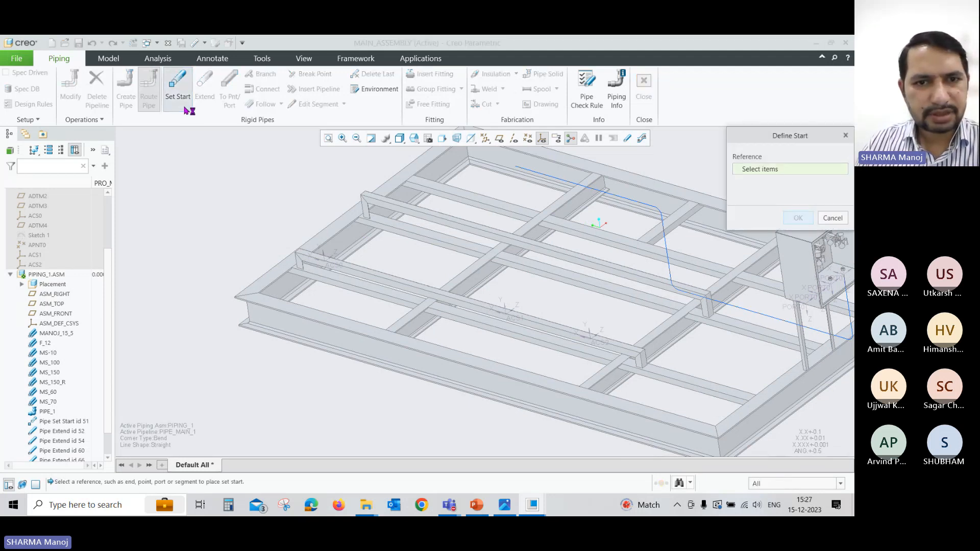
left_click(326, 262)
left_click(798, 218)
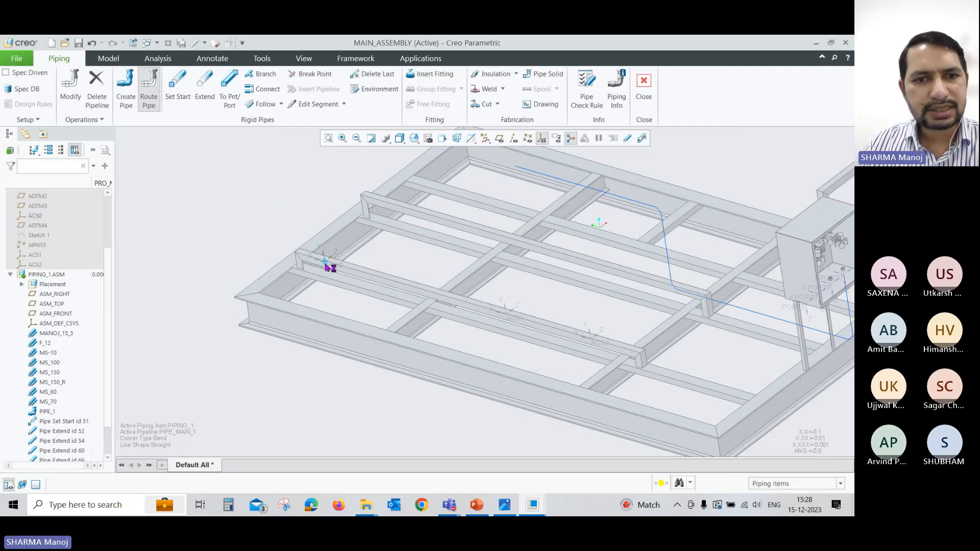
Extend Pipe_Main_1 freehand by about 683 in the Z direction from its start at ACS0, and finish extending
left_click(209, 103)
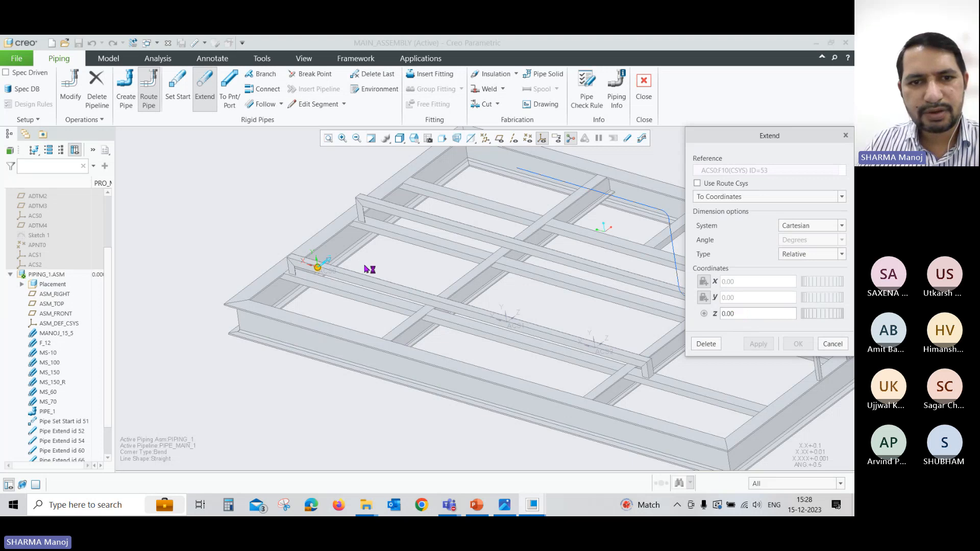
left_click_drag(335, 262, 390, 223)
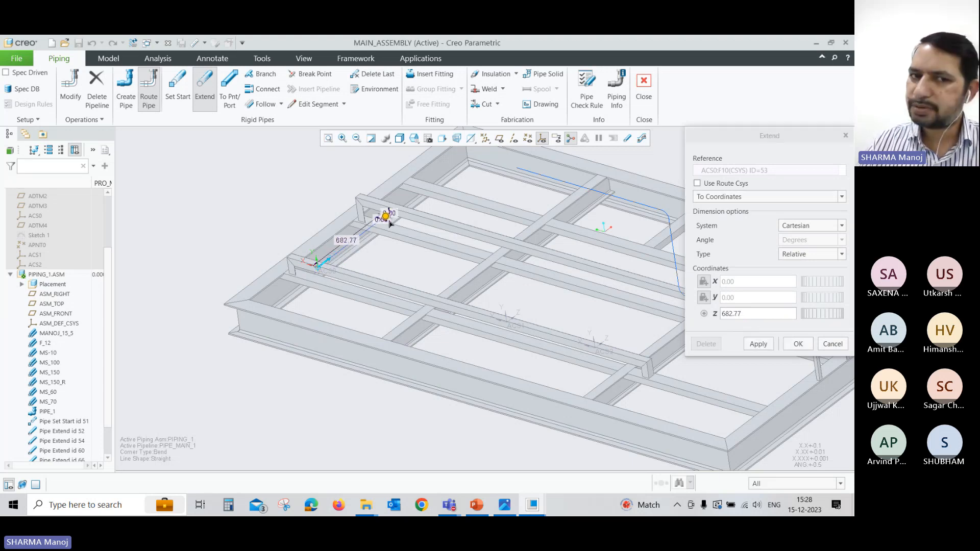
left_click(768, 345)
left_click(799, 344)
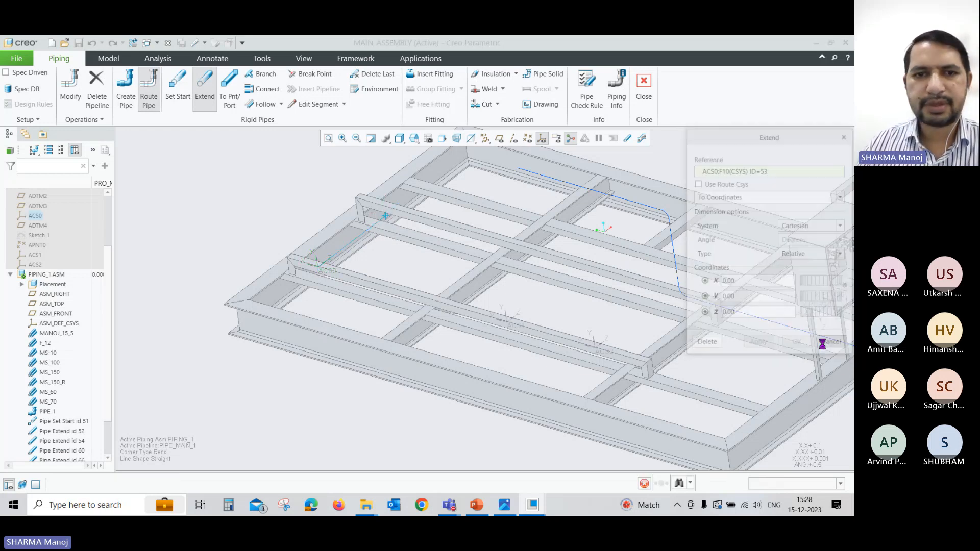
Show the pipelines with their real thickness, with the whole skid in view
scroll(322, 227, "down", 2)
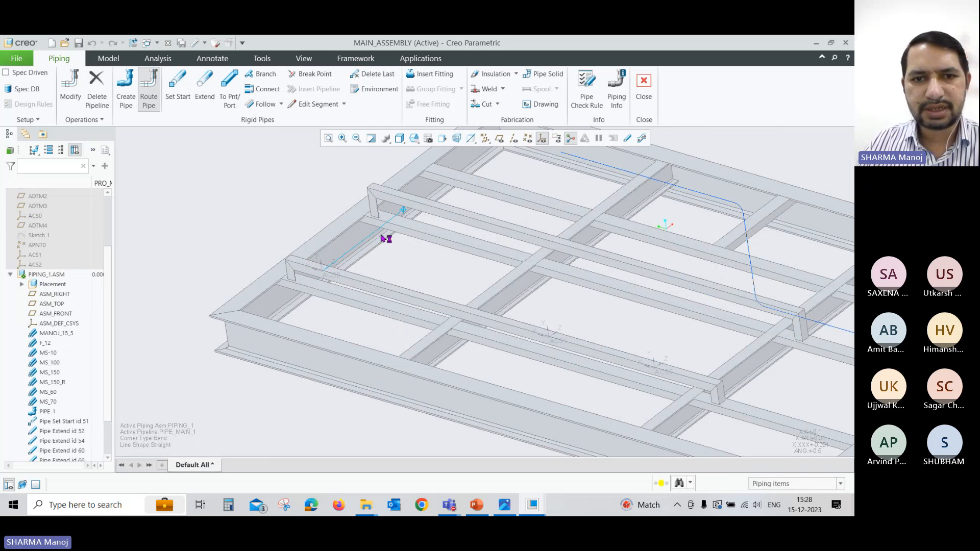
scroll(301, 260, "up", 2)
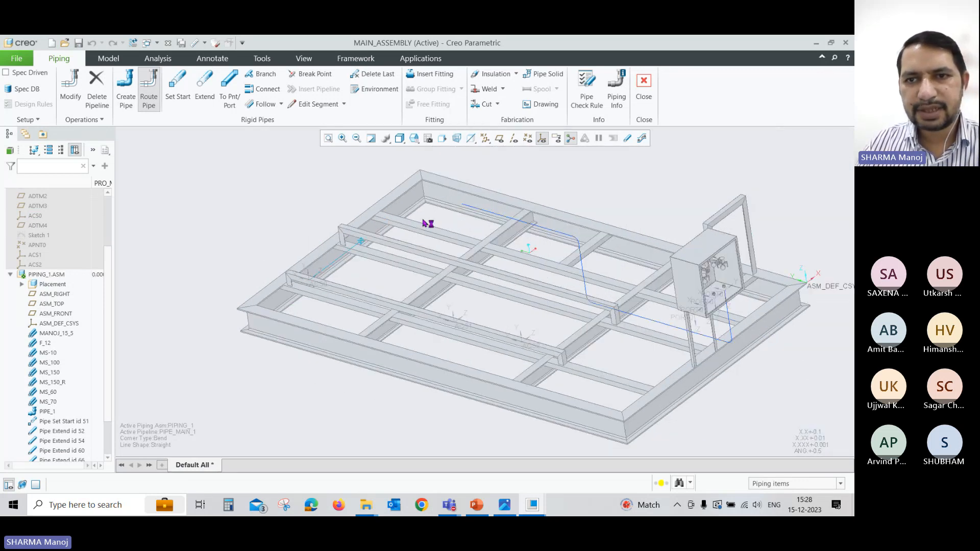
left_click(627, 138)
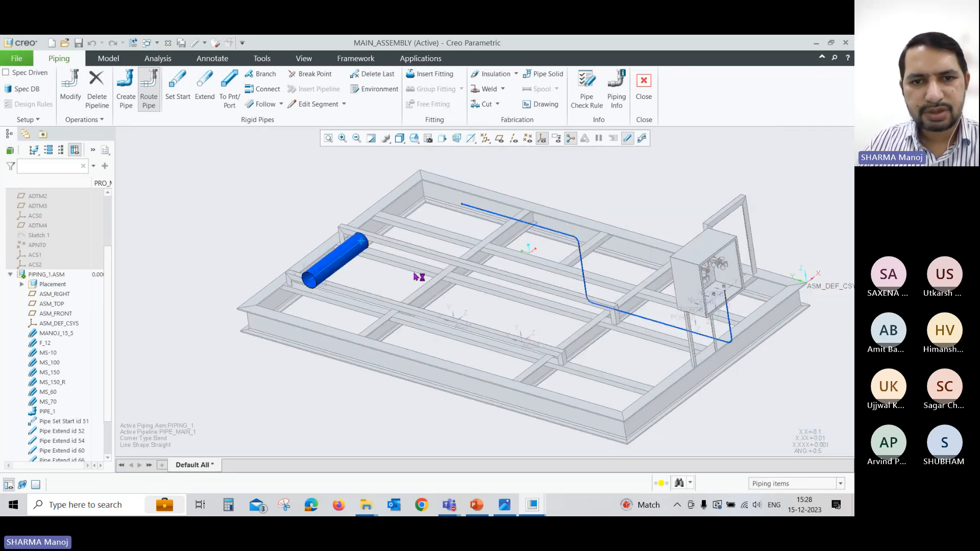
Switch the pipelines of the skid from real thickness to thin centerline display
mouse_move(416, 277)
middle_mouse_down()
mouse_move(427, 269)
mouse_move(409, 269)
mouse_move(467, 255)
mouse_move(407, 241)
middle_mouse_up()
scroll(459, 220, "down", 5)
scroll(456, 190, "up", 5)
scroll(283, 270, "down", 2)
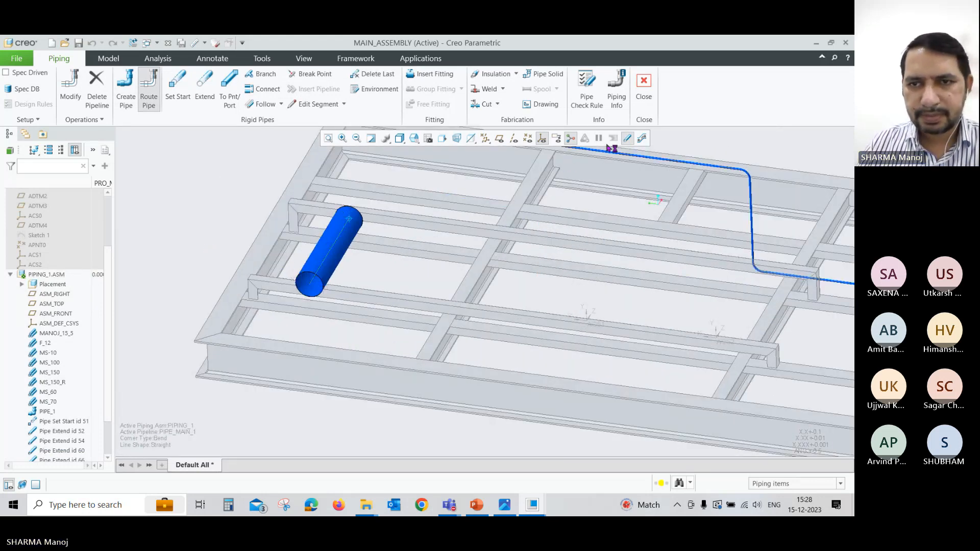
left_click(640, 139)
scroll(597, 169, "up", 3)
middle_click_drag(258, 287, 212, 278)
Examine the Piping_Final.JPG reference picture in the photo viewer, and return to the skid assembly in Creo
left_click(505, 505)
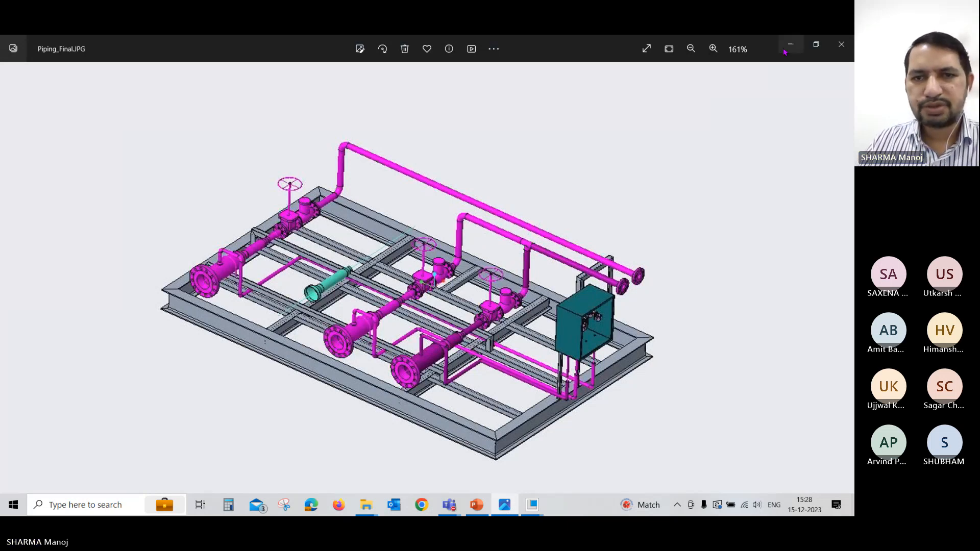
left_click(786, 49)
middle_click_drag(422, 363, 385, 326)
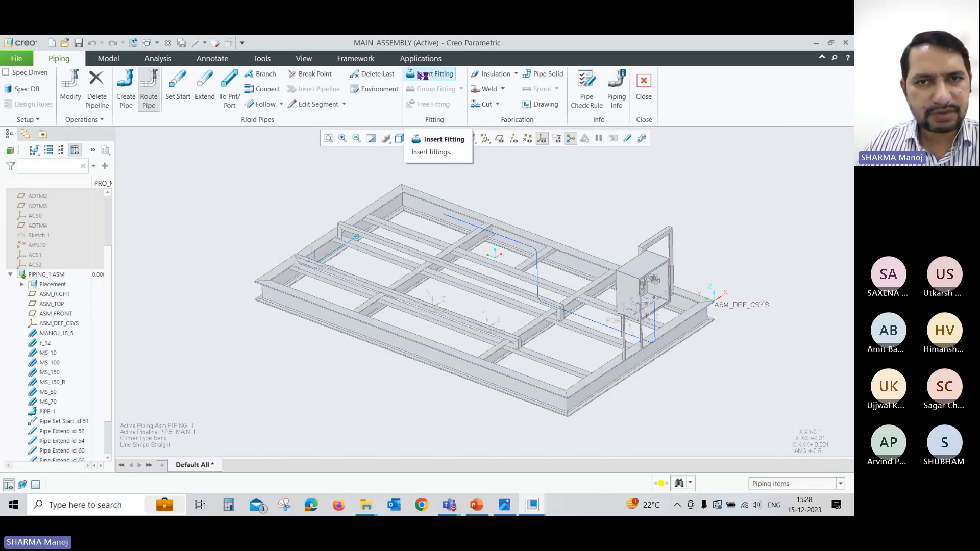
scroll(322, 260, "down", 2)
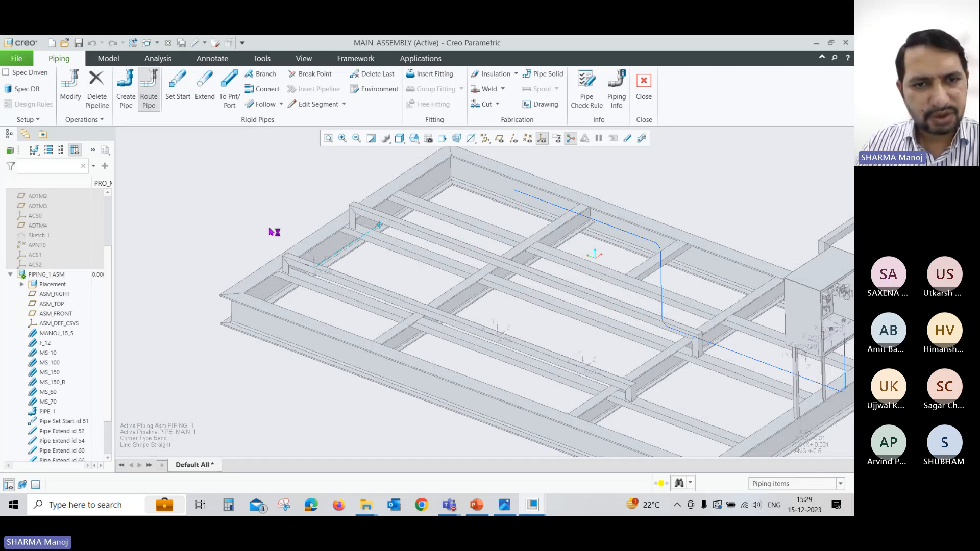
Insert an end fitting from Fitting Dir using flange_neck_rf.prt, instance FLANGE_NECK_RF-STEEL-30K-150
left_click(430, 78)
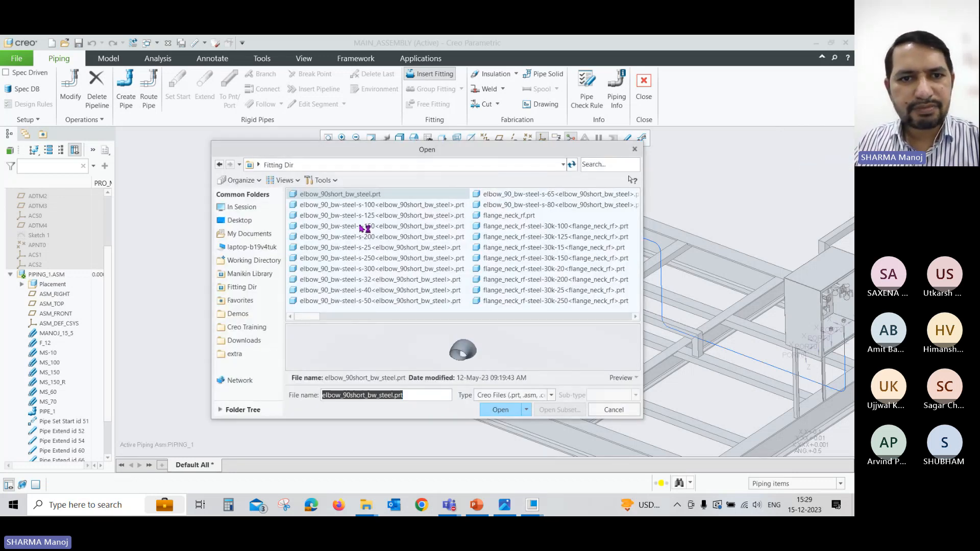
left_click(281, 168)
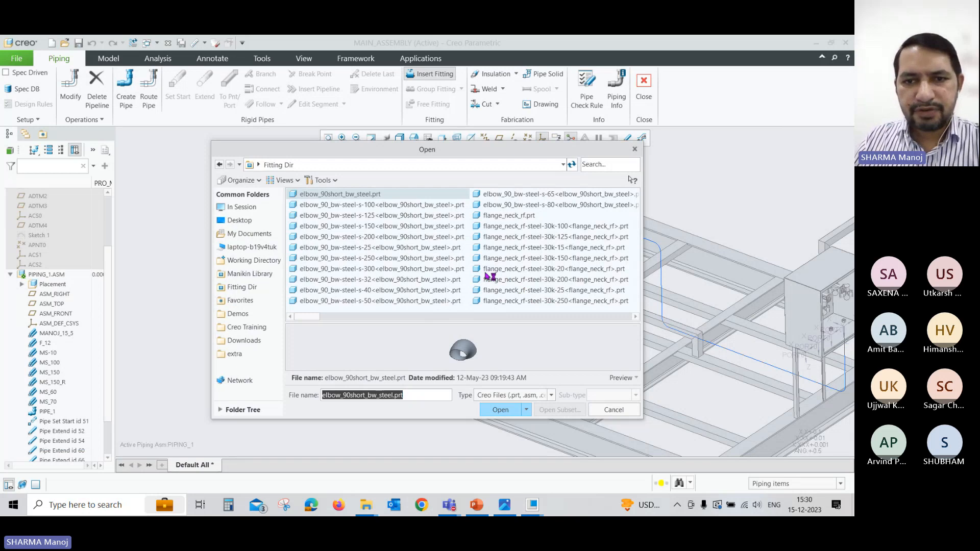
left_click(518, 216)
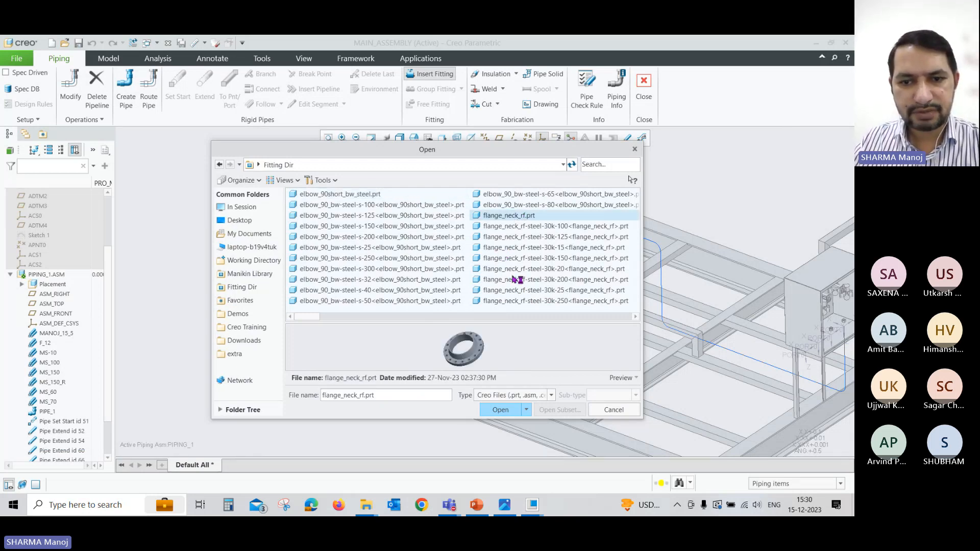
left_click(502, 410)
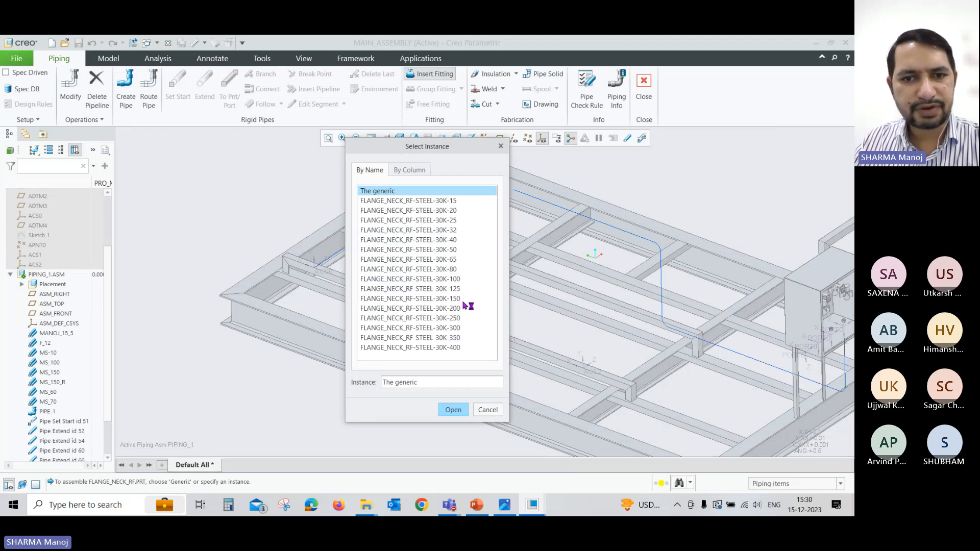
left_click(428, 299)
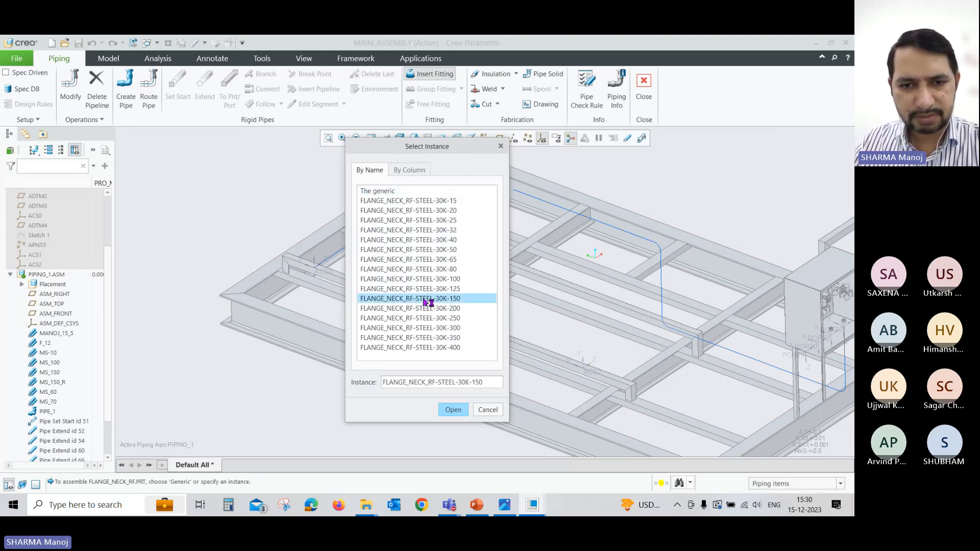
left_click(454, 410)
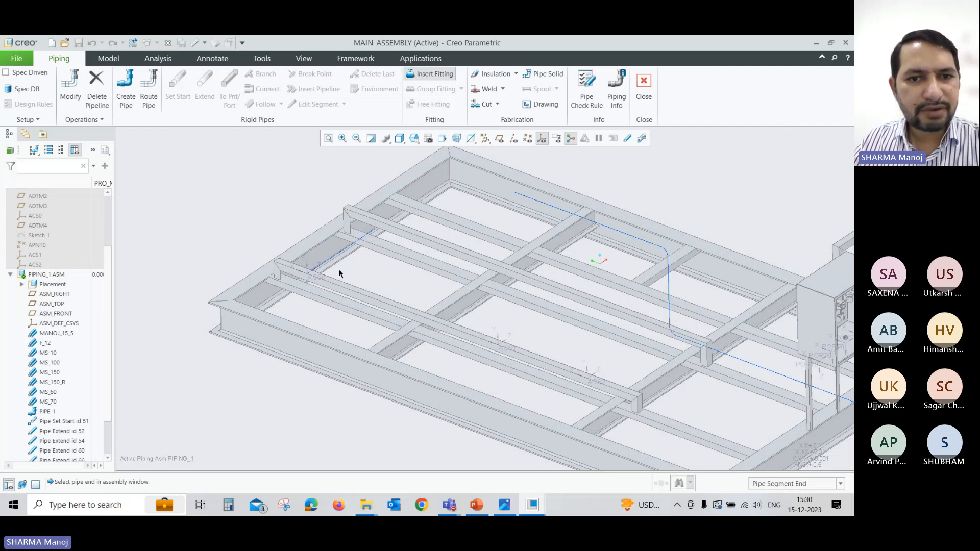
Place the flange on Pipe_Main_1's starting end, with datum points shown and PORT1 as both entry port and alignment point
left_click(309, 275)
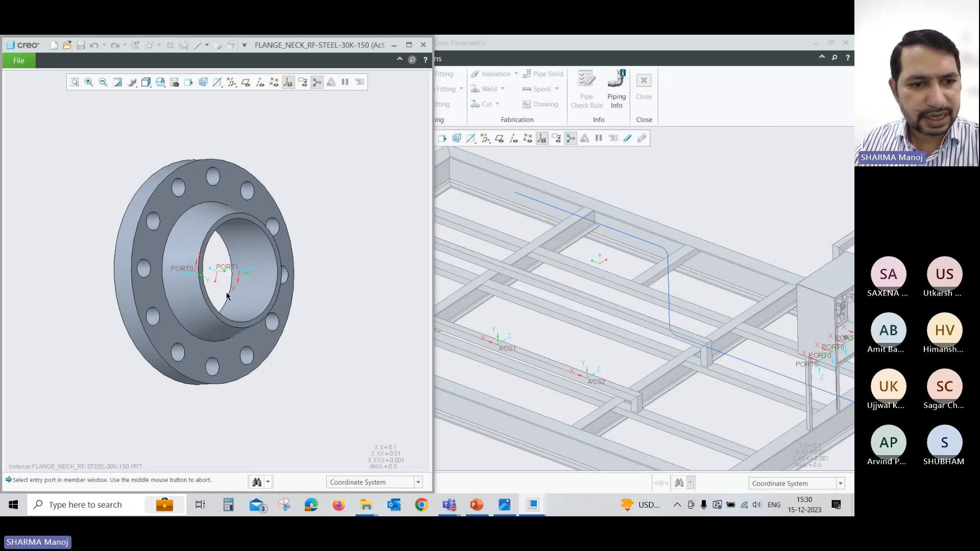
left_click(273, 84)
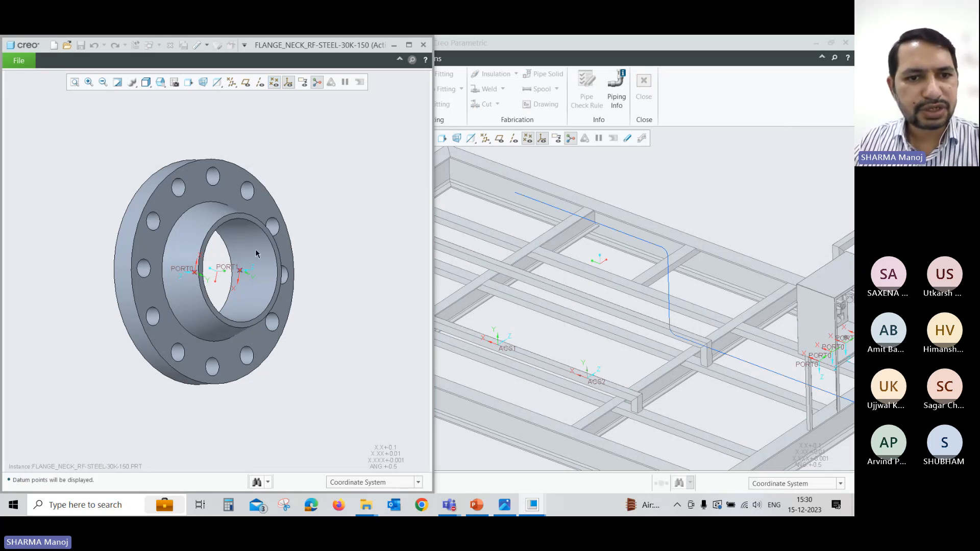
left_click(241, 273)
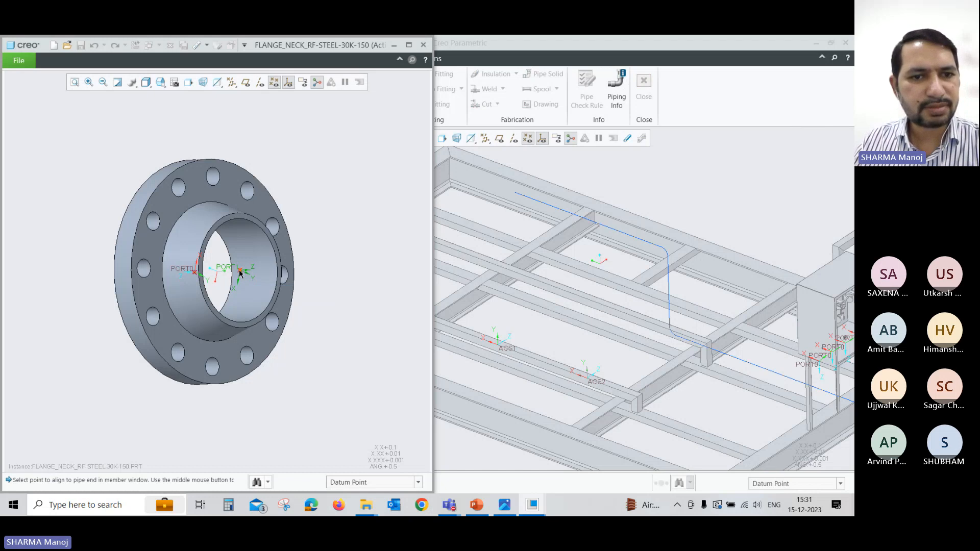
left_click(239, 273)
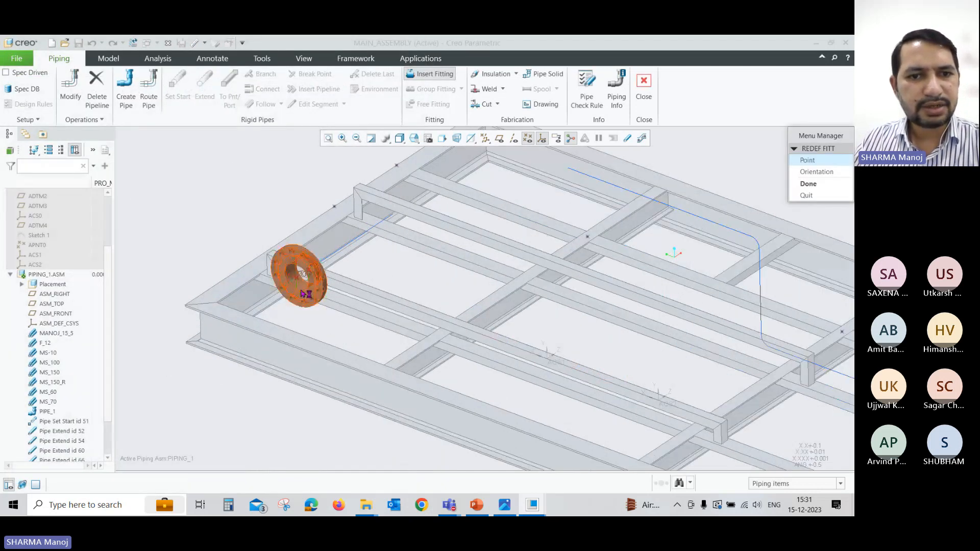
mouse_move(240, 273)
middle_mouse_down()
mouse_move(250, 280)
mouse_move(236, 284)
mouse_move(250, 282)
mouse_move(221, 289)
mouse_move(247, 281)
middle_mouse_up()
scroll(327, 238, "up", 2)
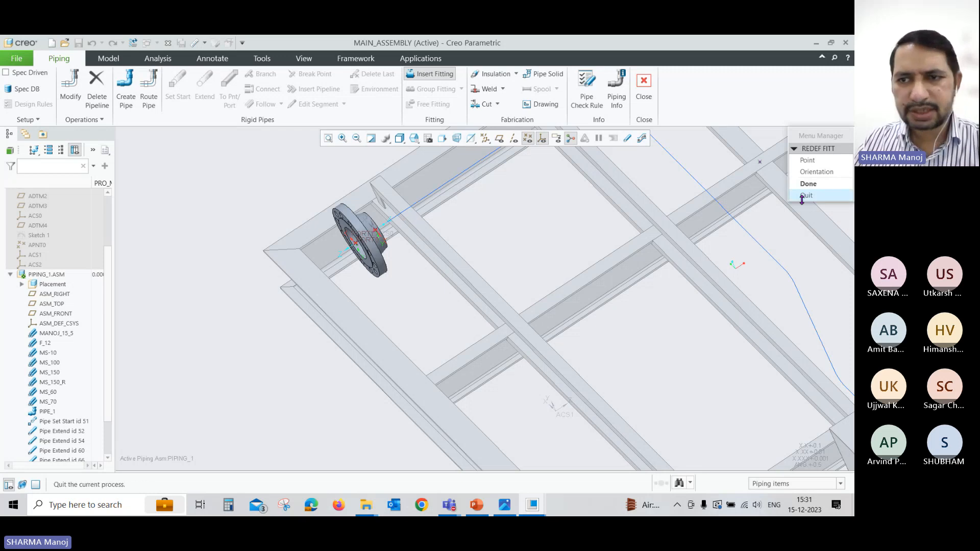
left_click(822, 185)
Inspect the flange joint with the pipelines shown in real thickness, and return to thin centerline display
scroll(236, 271, "down", 2)
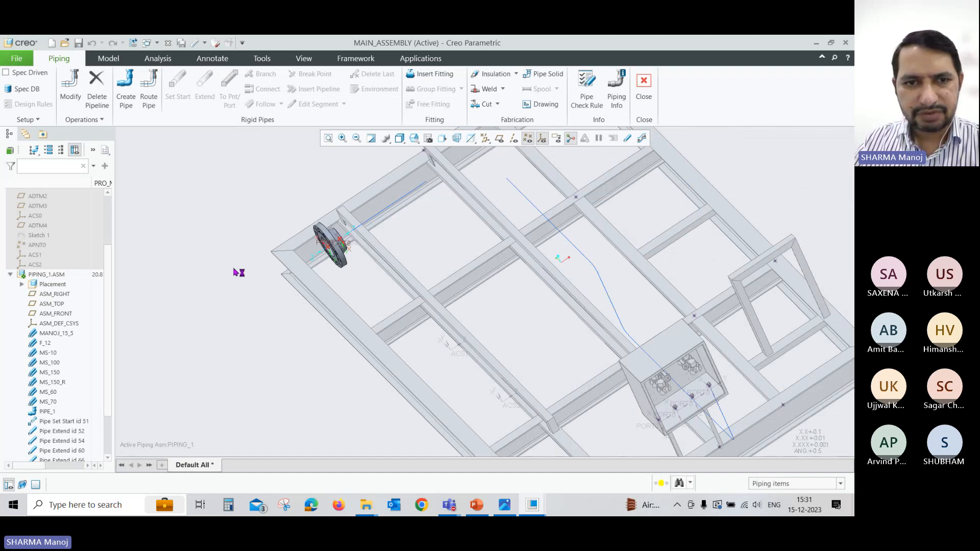
middle_click_drag(221, 253, 241, 260)
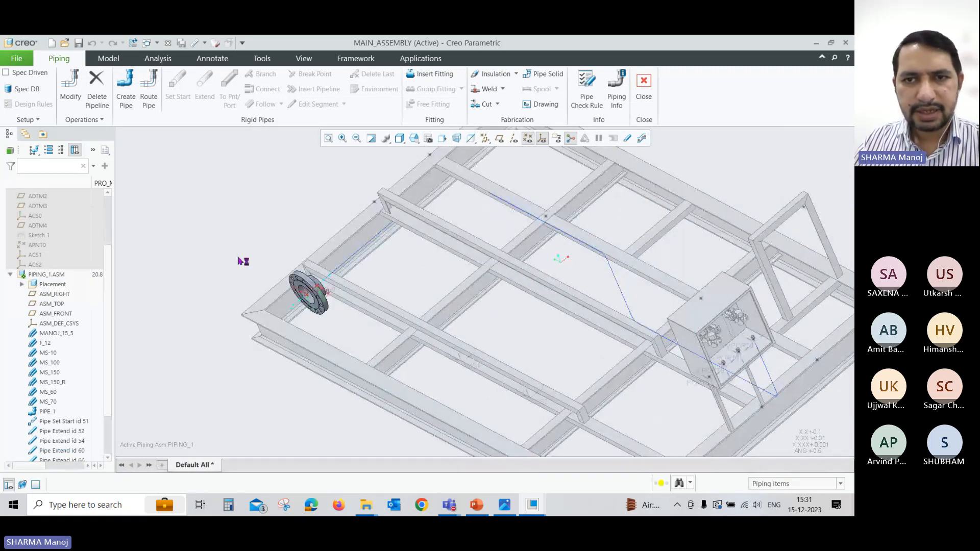
left_click(627, 139)
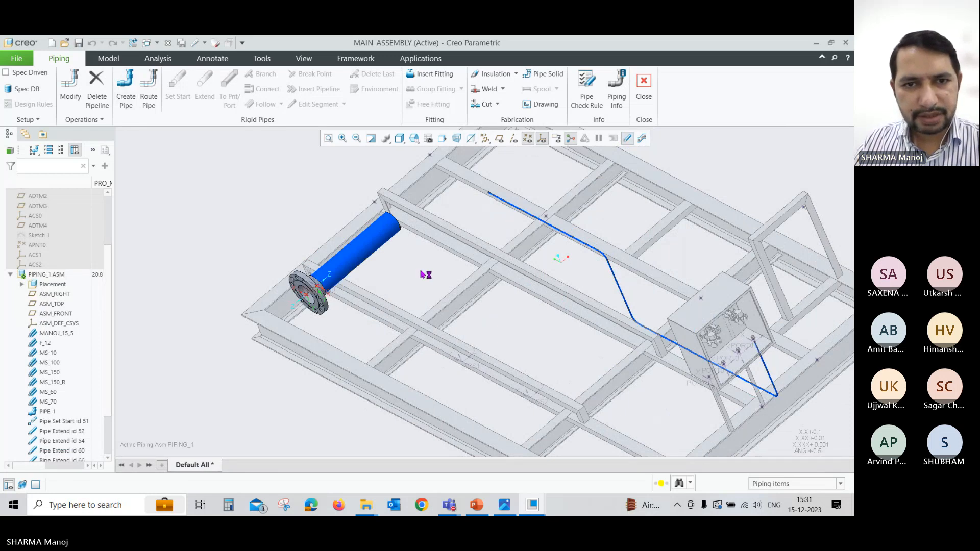
scroll(429, 274, "up", 2)
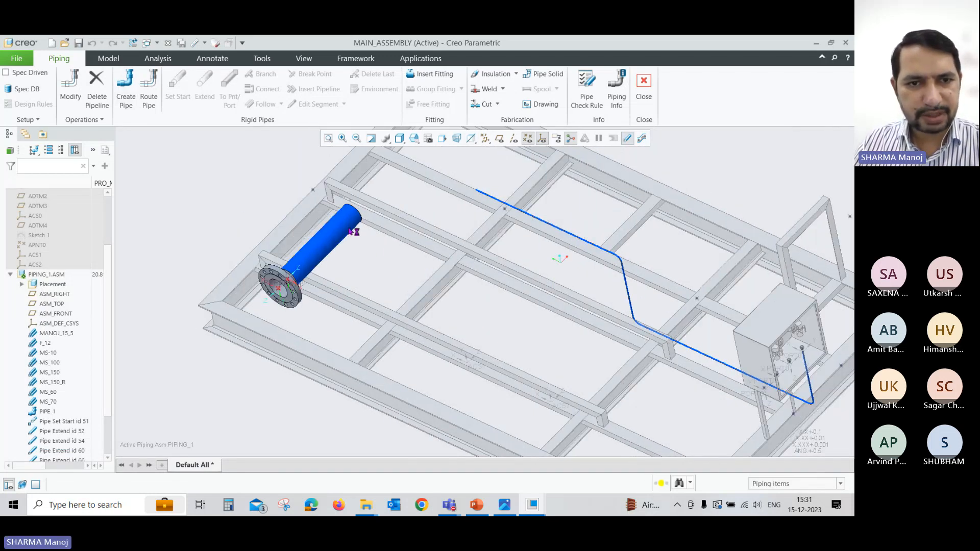
scroll(280, 306, "up", 2)
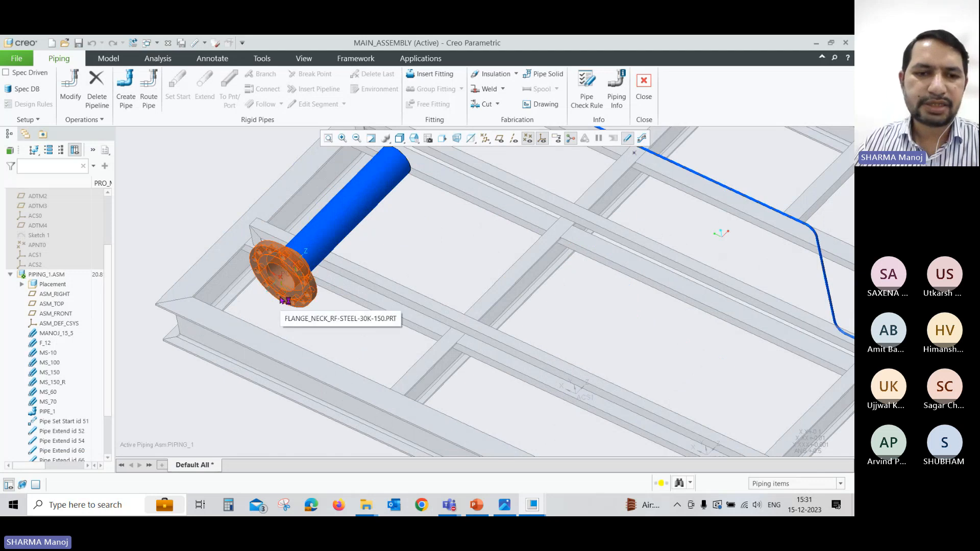
left_click(628, 138)
scroll(409, 260, "up", 2)
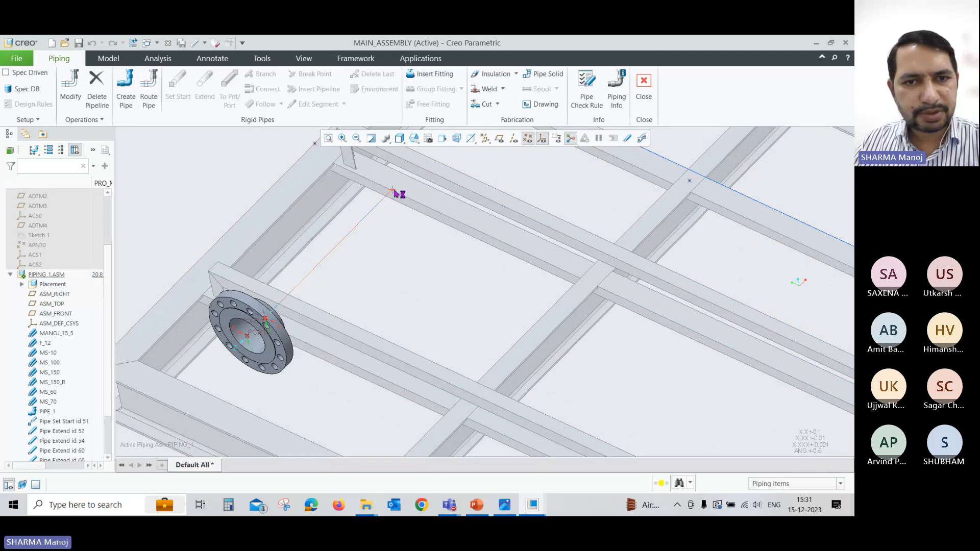
Check the Piping_Final.JPG reference, and insert an end fitting in Creo using red_concentric_bw.prt, instance RED_CON_BW-COPPER-150X100
left_click(504, 508)
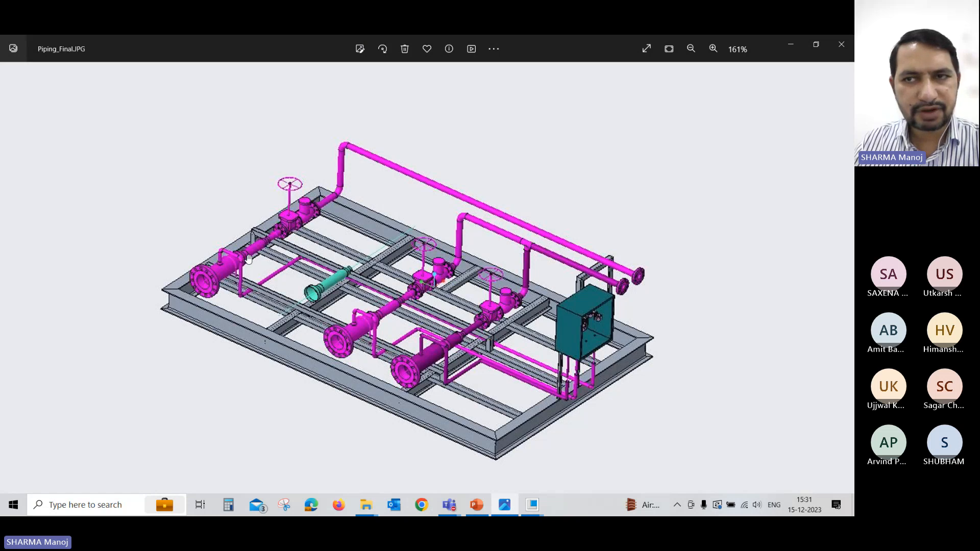
left_click(787, 48)
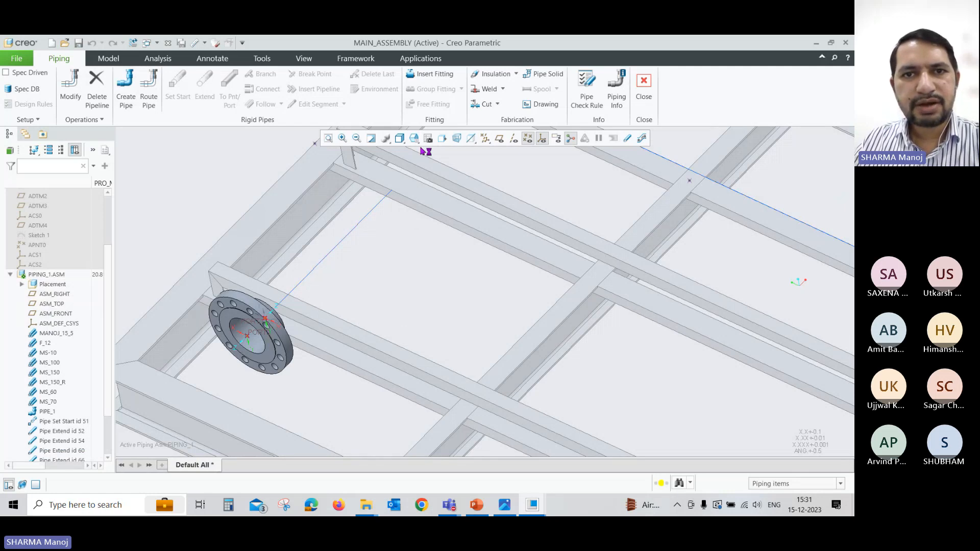
left_click(438, 75)
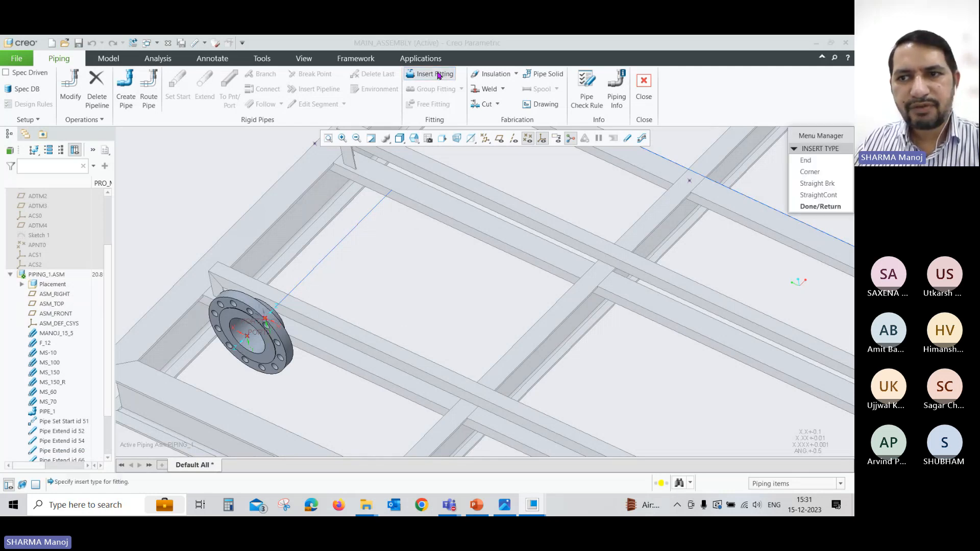
left_click(794, 160)
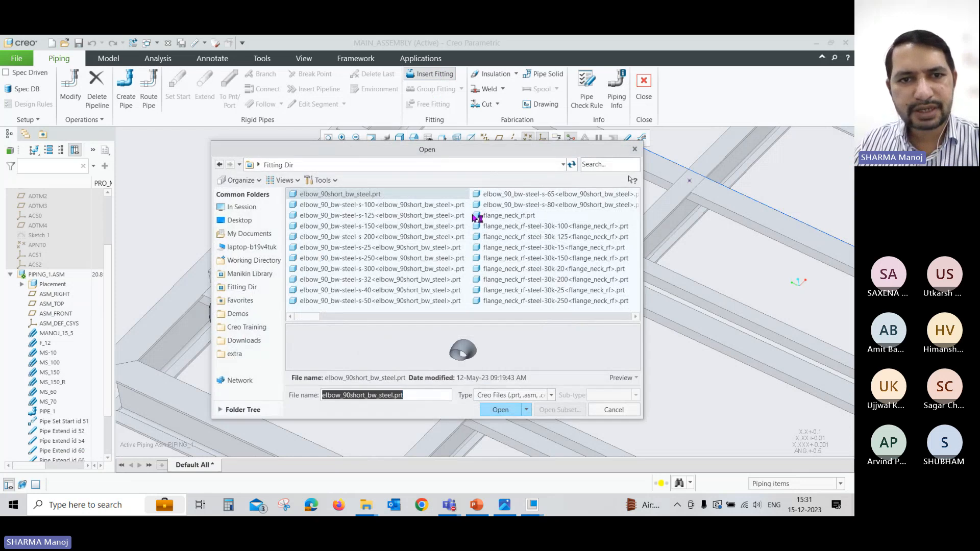
left_click(635, 316)
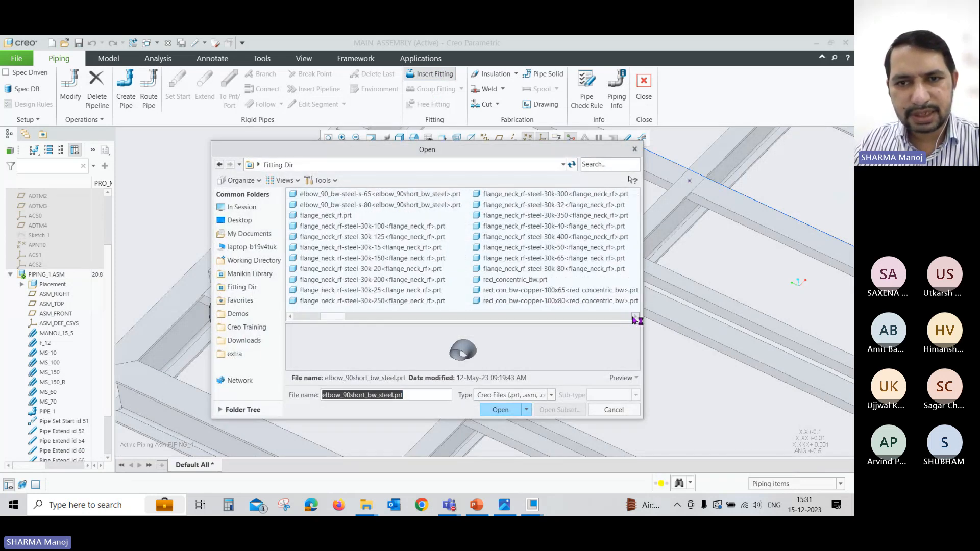
left_click(524, 280)
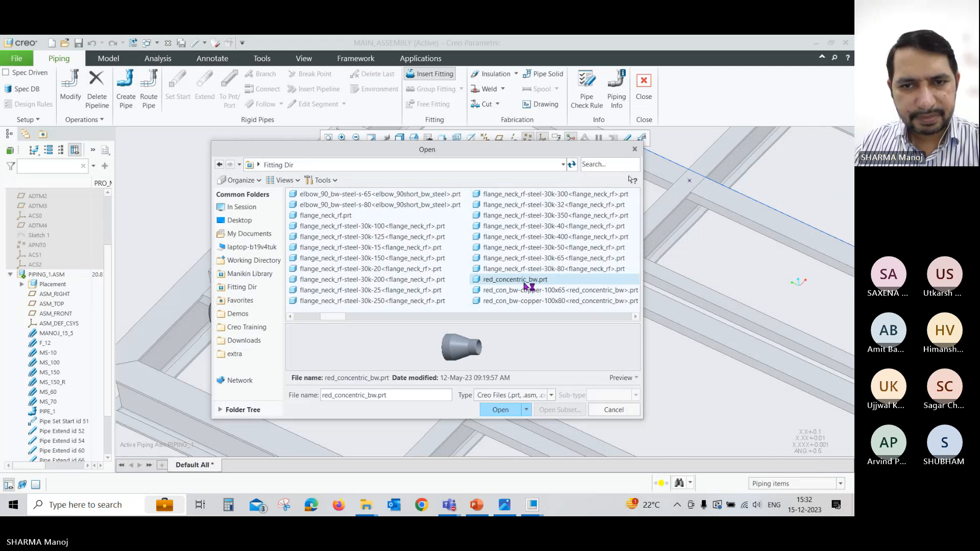
left_click(502, 409)
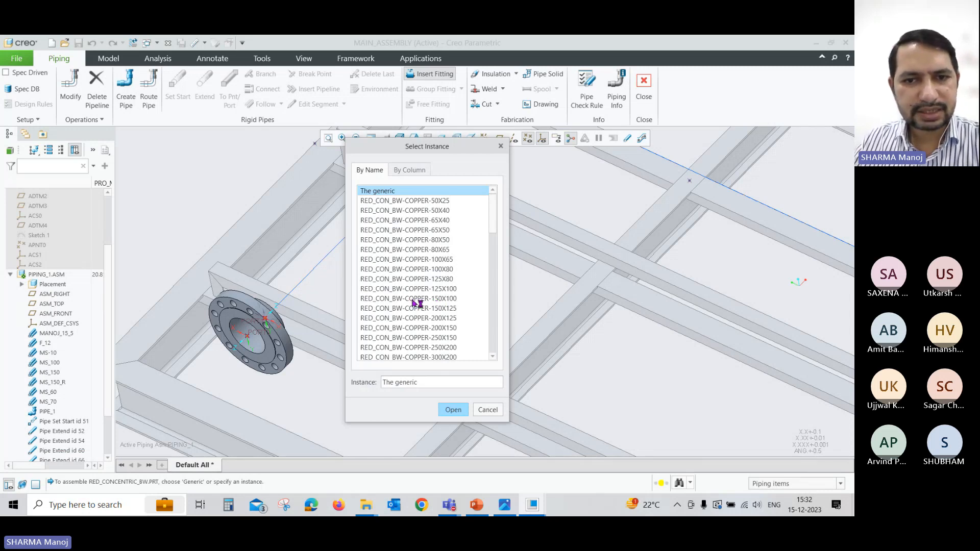
left_click(441, 300)
left_click(455, 410)
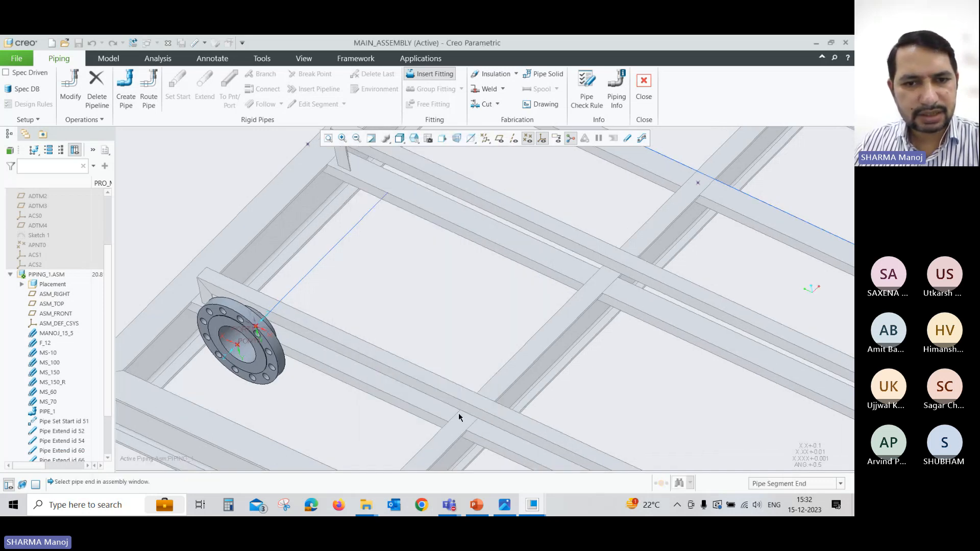
Place the reducer on Pipe_Main_1's free end opposite the flange, using PORT0 as both entry port and alignment point
left_click(387, 195)
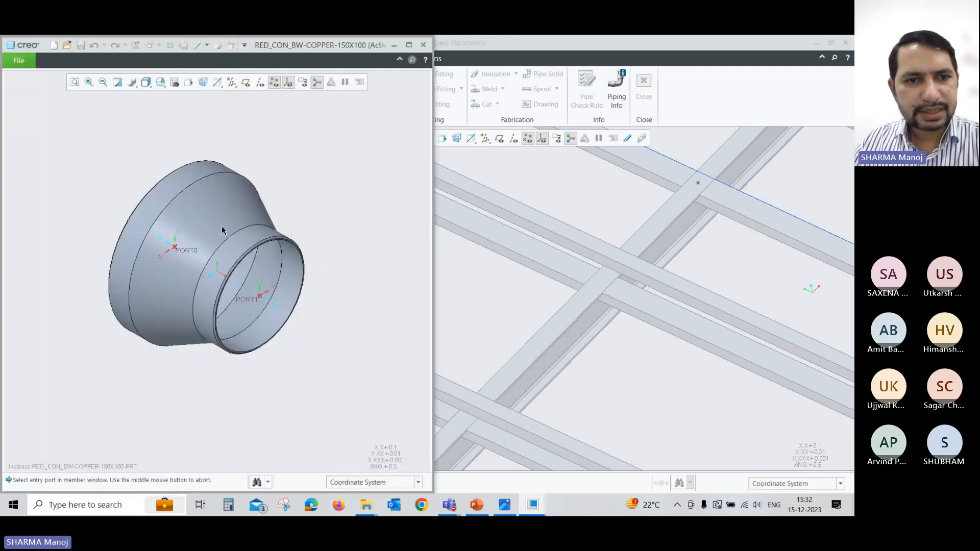
left_click(176, 251)
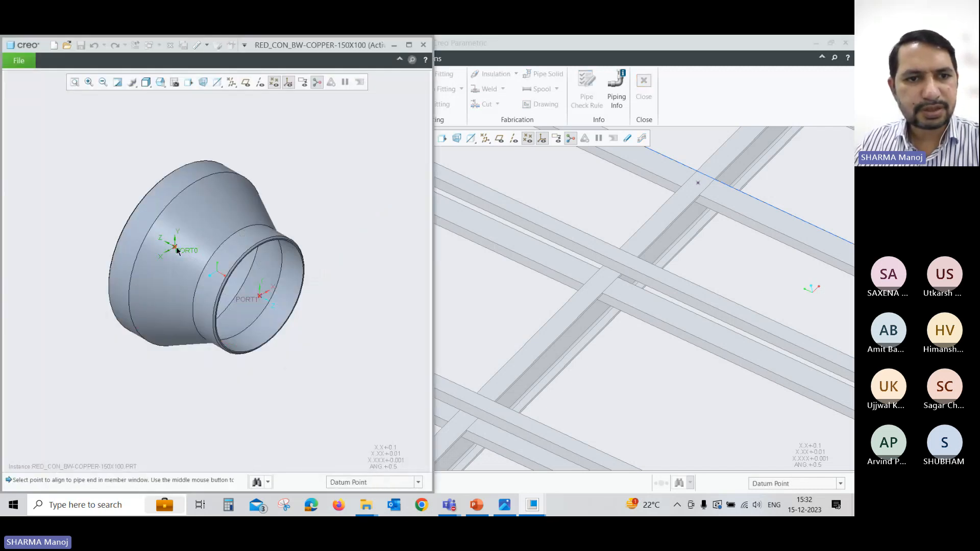
left_click(175, 247)
scroll(398, 171, "down", 1)
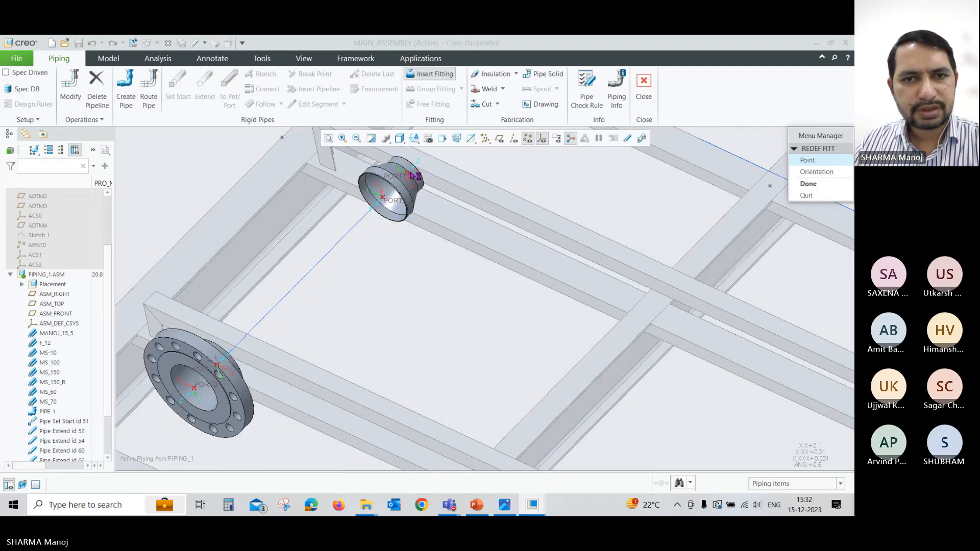
left_click(824, 185)
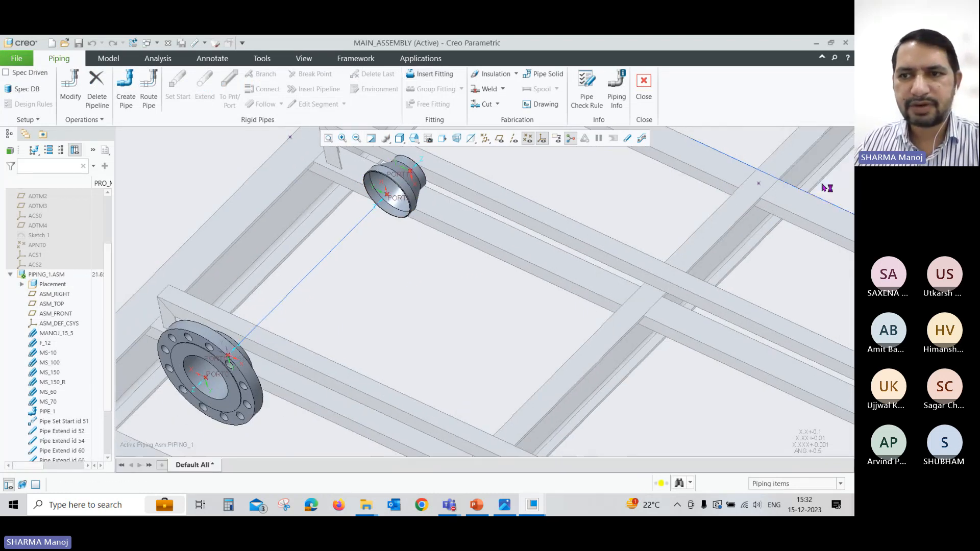
Show the pipelines with real thickness again, with the flange, reducer and most of the skid in view
left_click(627, 138)
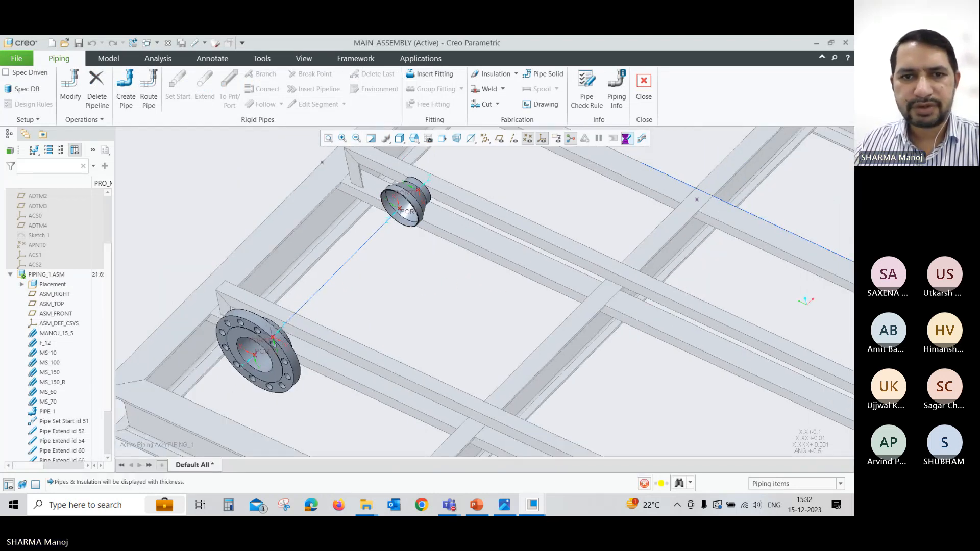
scroll(415, 239, "up", 2)
mouse_move(429, 252)
middle_mouse_down()
mouse_move(418, 242)
mouse_move(423, 253)
middle_mouse_up()
scroll(339, 365, "up", 2)
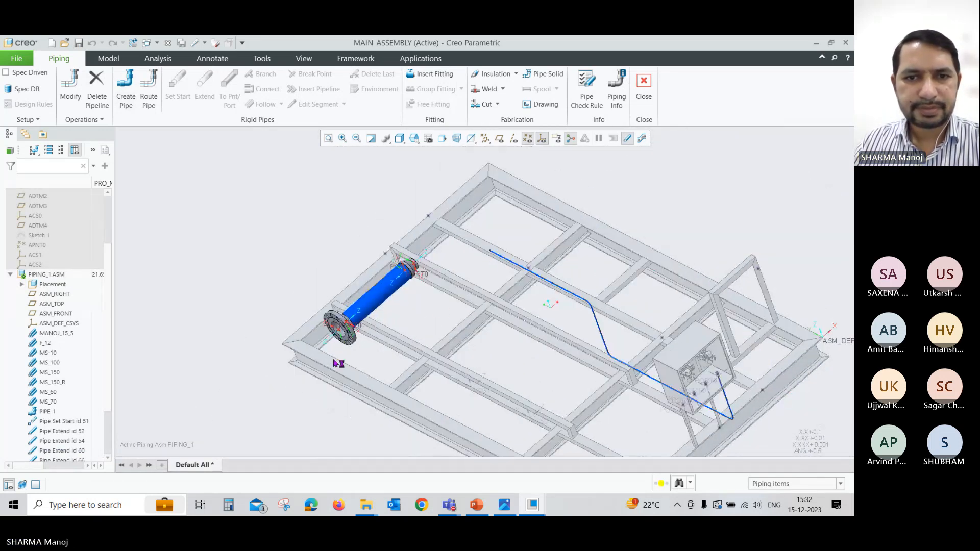
Check the Piping_Final.JPG reference image, and create a new pipeline named Pipe-Med_1 in Creo
scroll(451, 242, "down", 2)
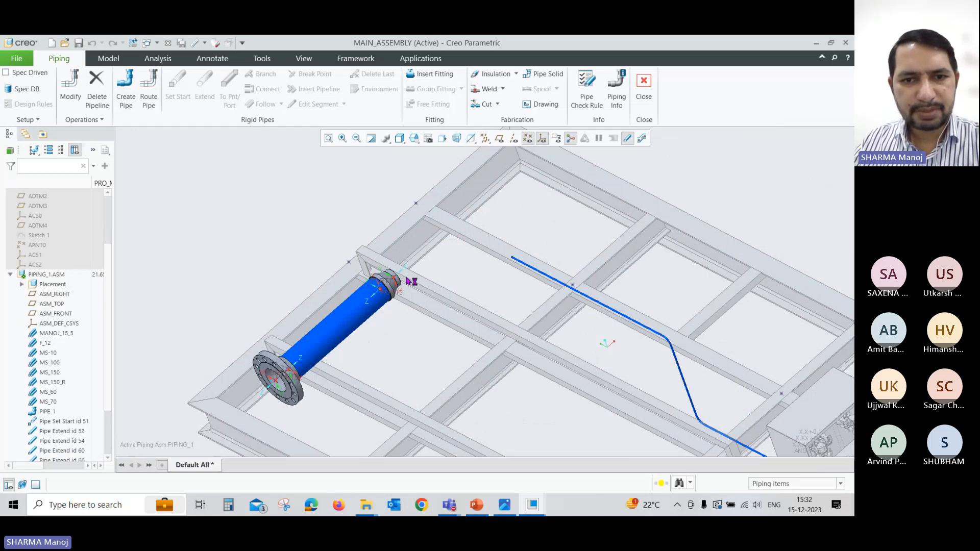
left_click(504, 505)
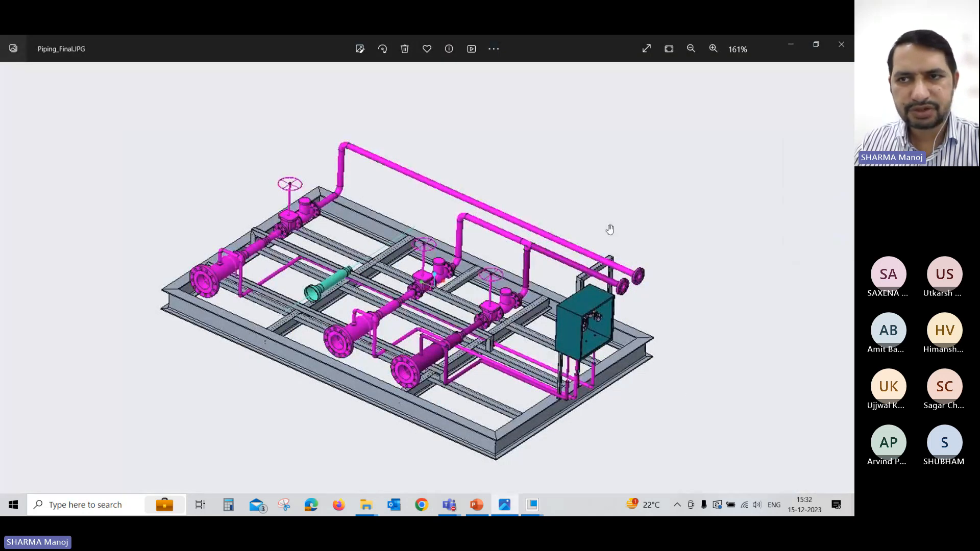
left_click(791, 48)
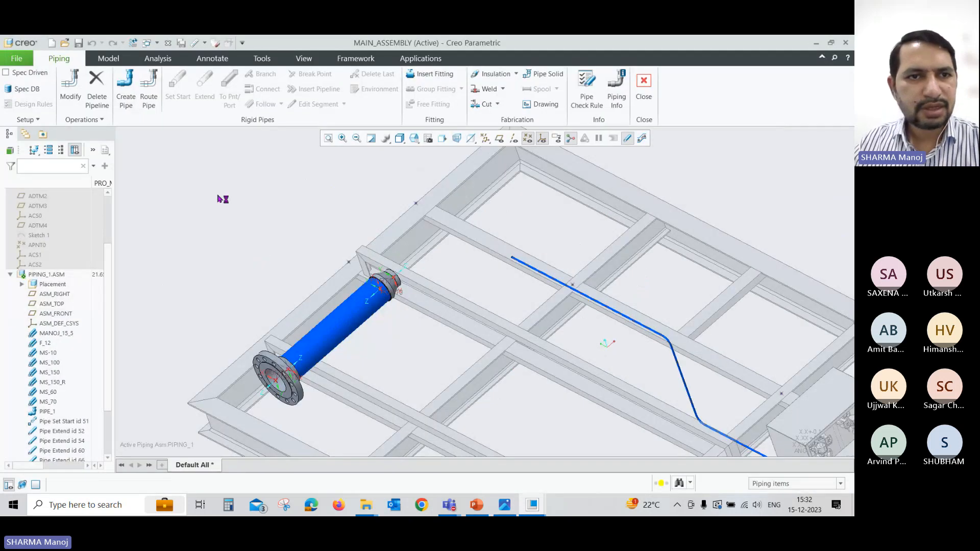
left_click(133, 94)
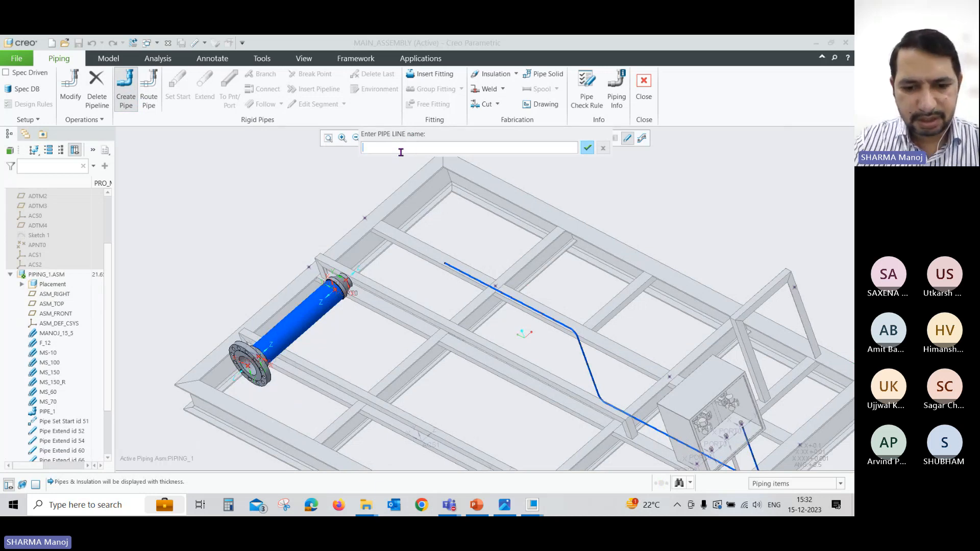
type("Pipe")
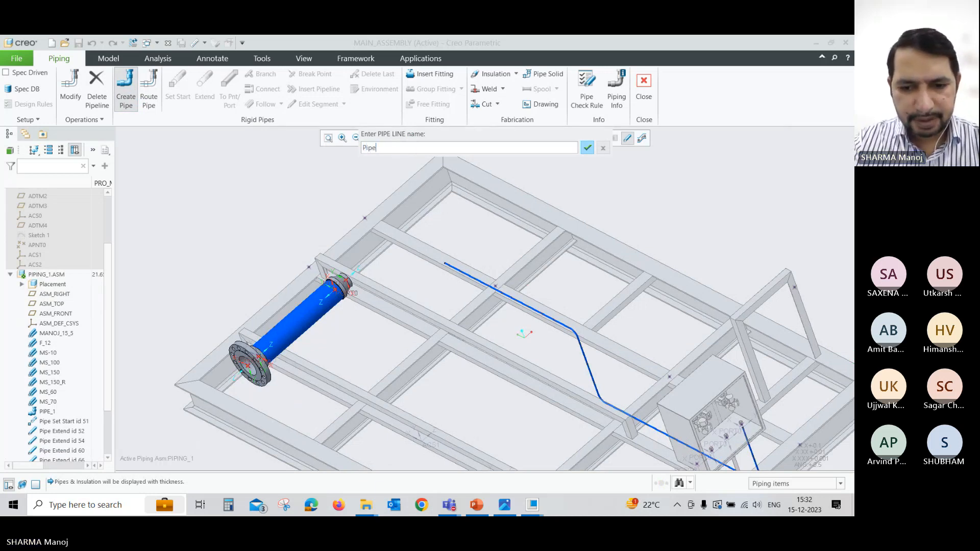
type("-Med_1")
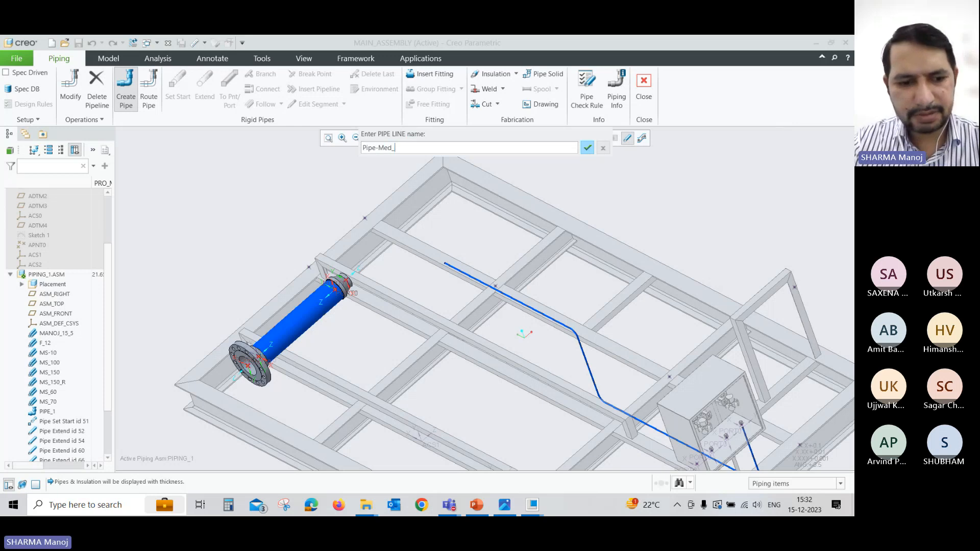
left_click(587, 147)
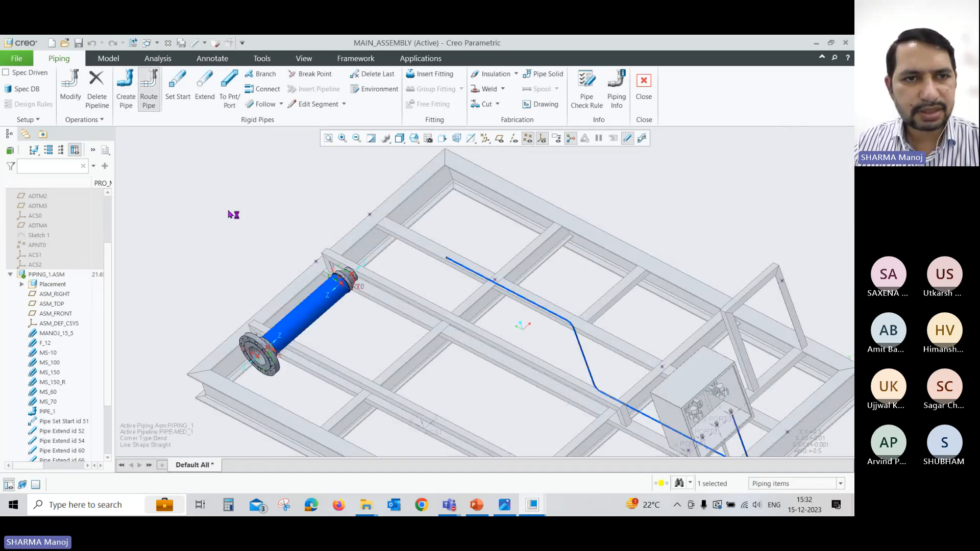
Set the start of pipeline Pipe-Med_1 at PORT1 on the reducer's free end
left_click(185, 105)
scroll(359, 259, "down", 3)
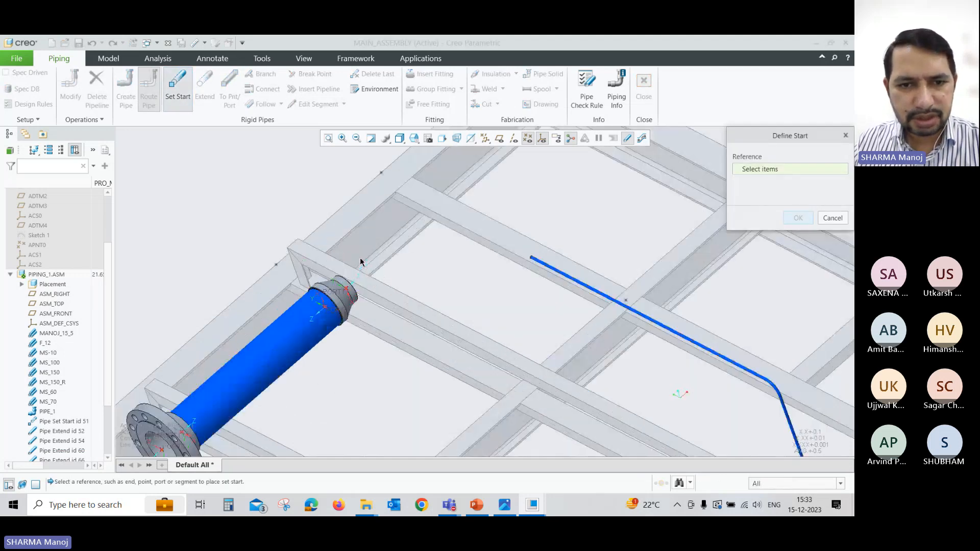
scroll(360, 261, "down", 2)
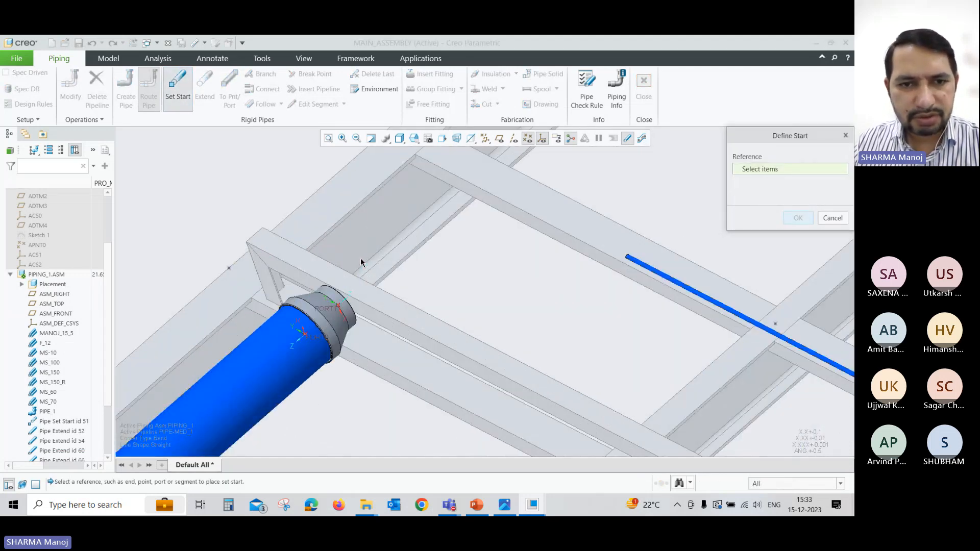
left_click(335, 311)
left_click(797, 218)
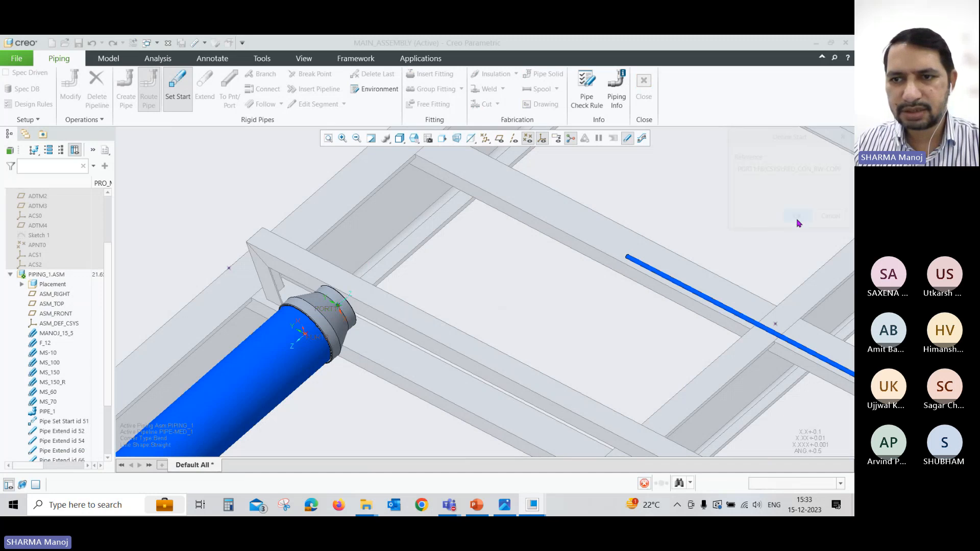
Define an extension of Pipe-Med_1 from the reducer Along Csys Axis, using Offset from Ref to the side surface of the skid's far end beam
scroll(309, 343, "up", 3)
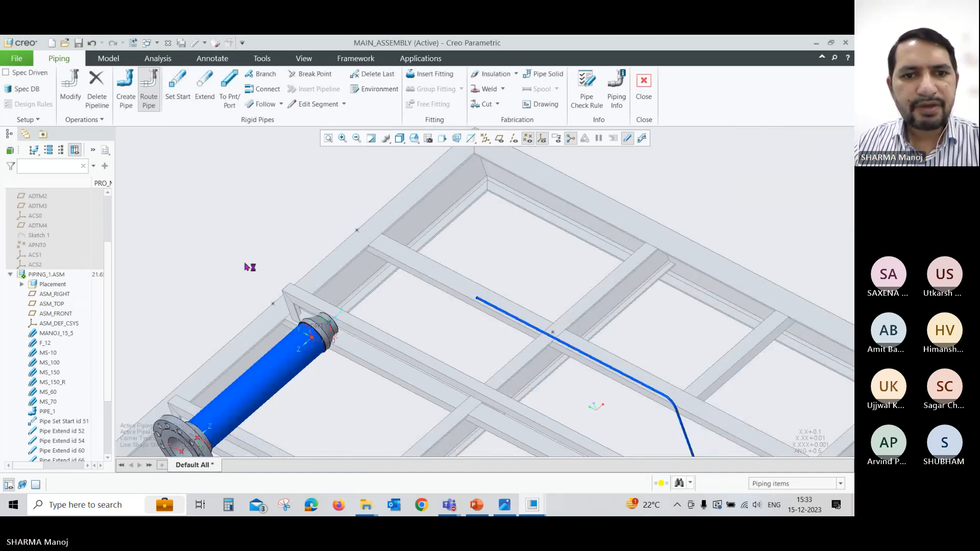
left_click(205, 91)
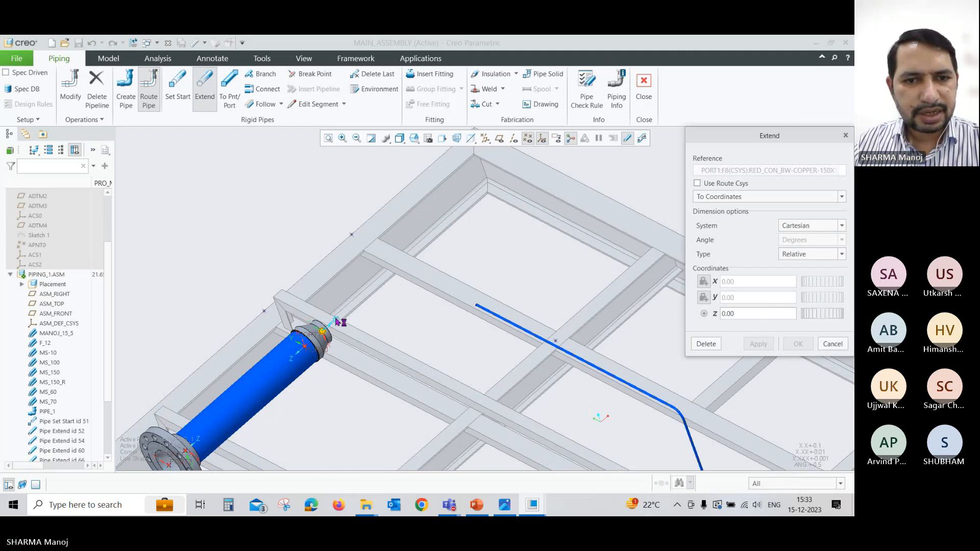
left_click_drag(336, 317, 386, 274)
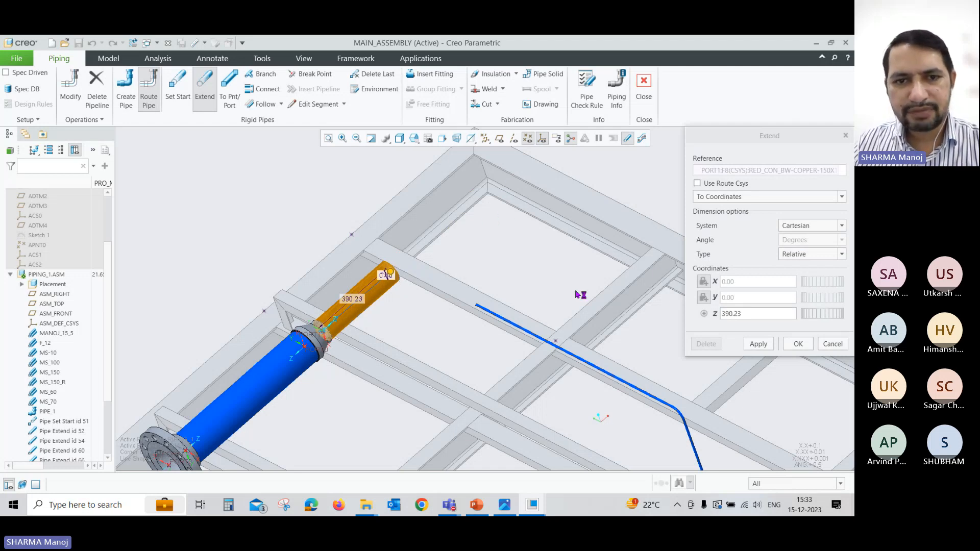
left_click(748, 200)
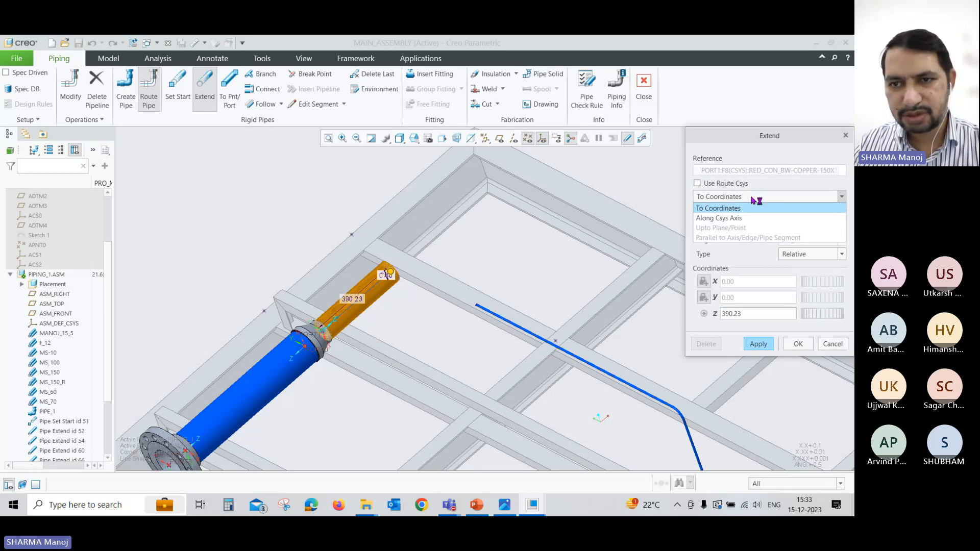
left_click(732, 217)
left_click(771, 265)
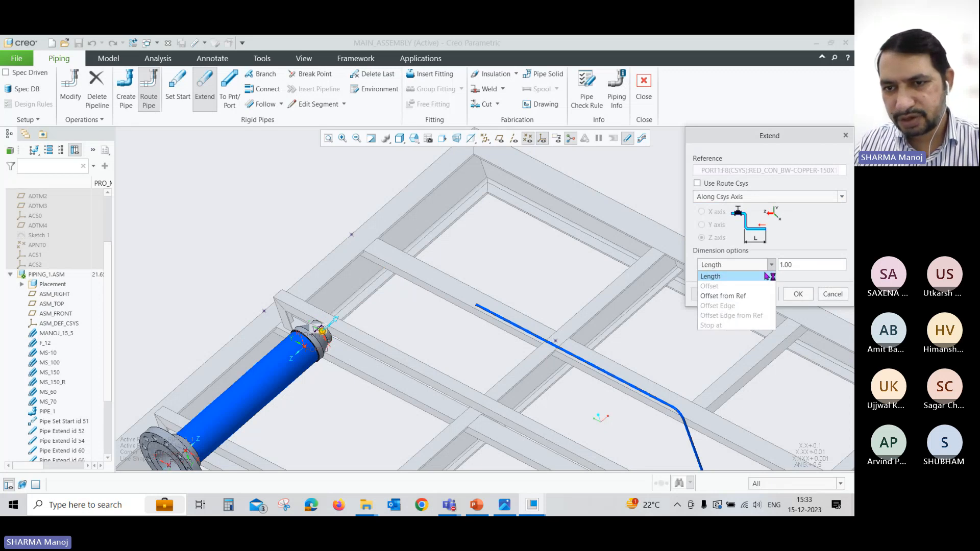
left_click(760, 299)
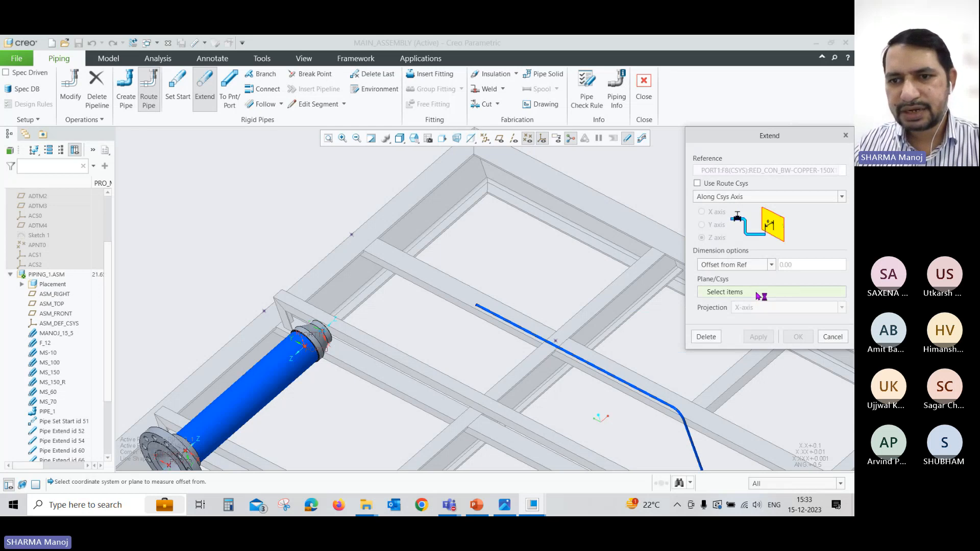
scroll(534, 250, "down", 5)
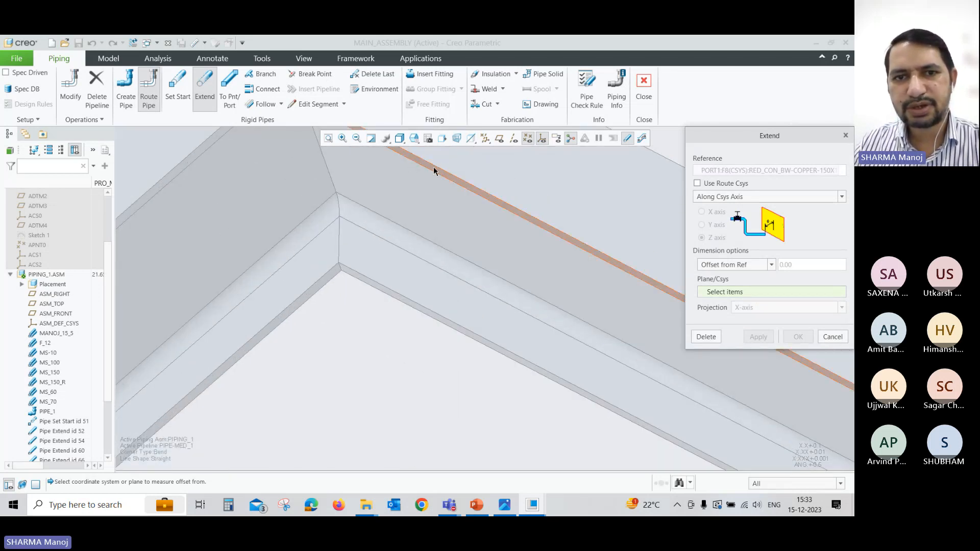
left_click(434, 171)
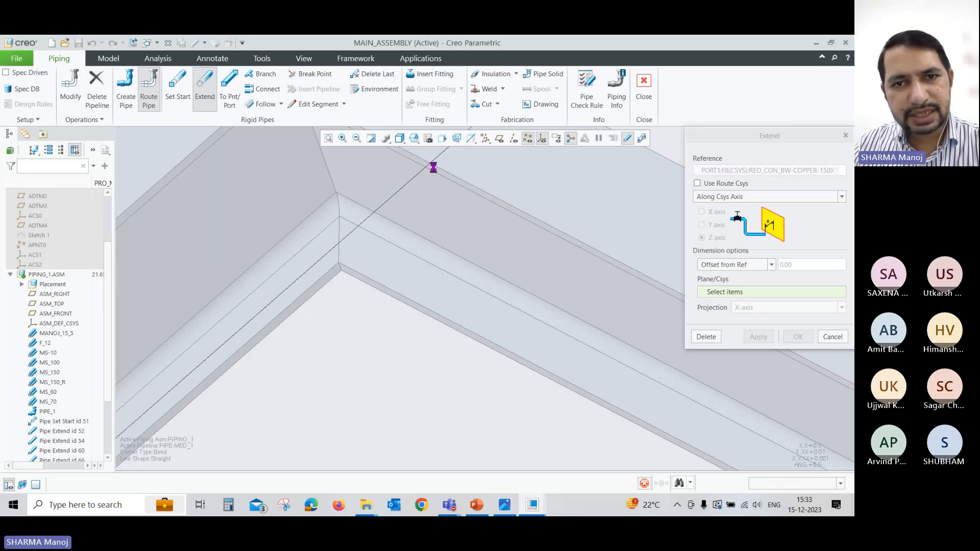
scroll(432, 184, "up", 6)
scroll(424, 199, "down", 4)
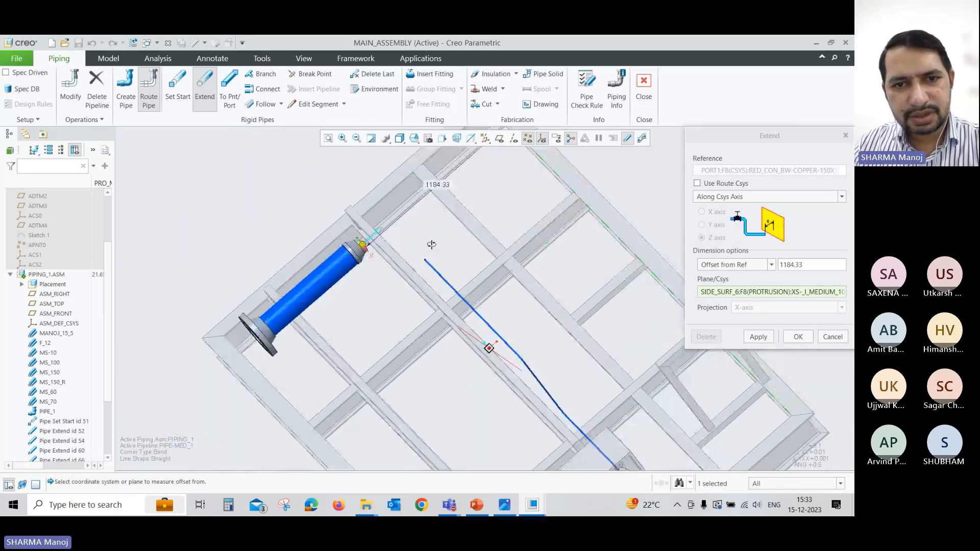
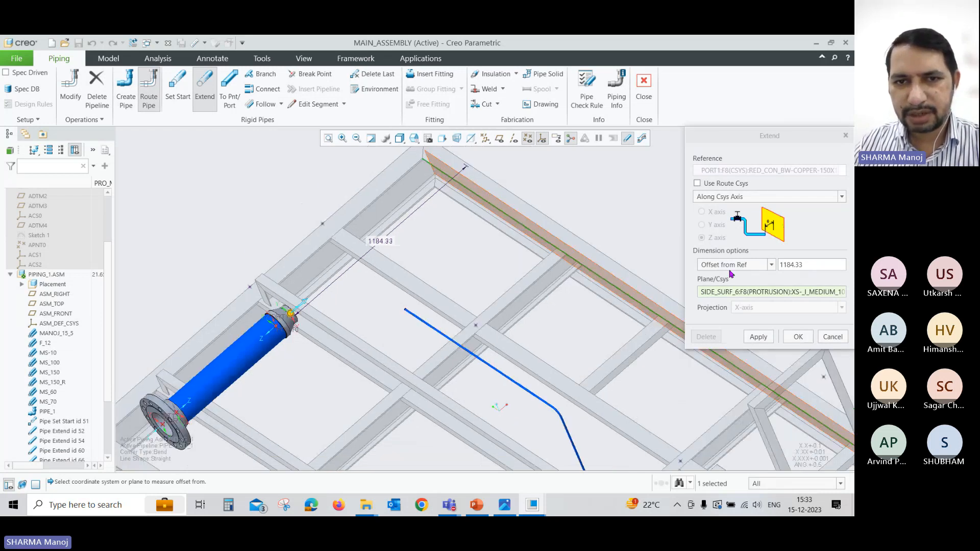
Set the extension's offset from the end beam's side surface to 0
scroll(369, 335, "up", 2)
double_click(814, 267)
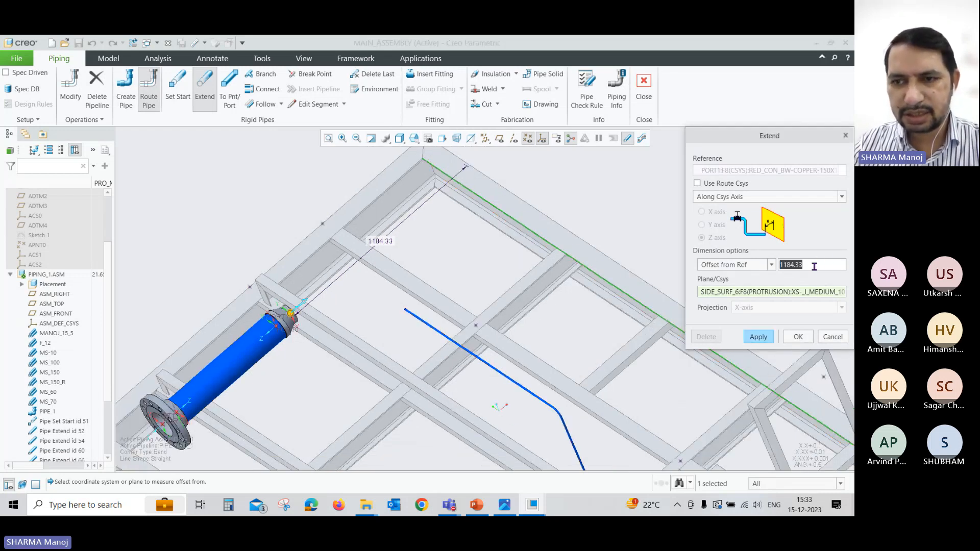
type("0")
key("Return")
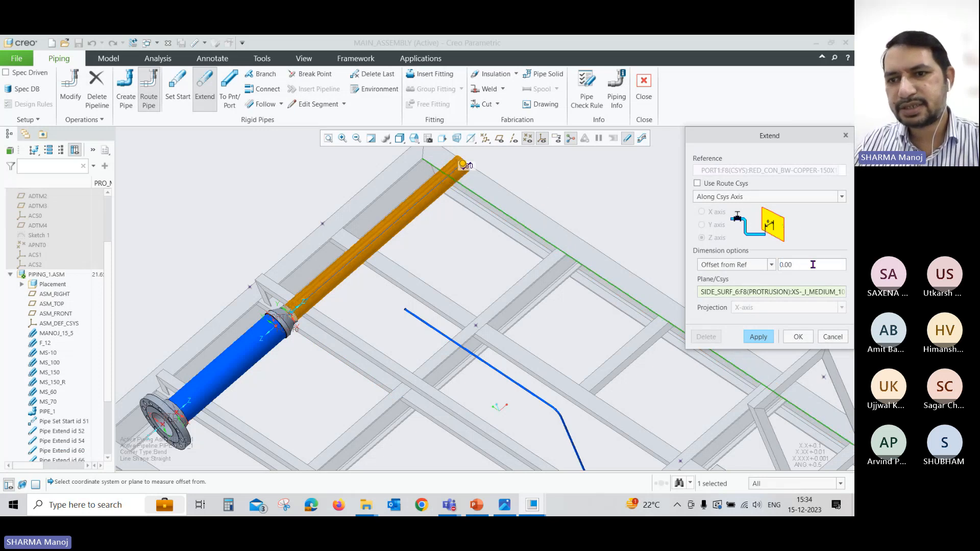
Try an offset of 100 from the end beam's surface and inspect where the pipe ends
double_click(789, 263)
type("1")
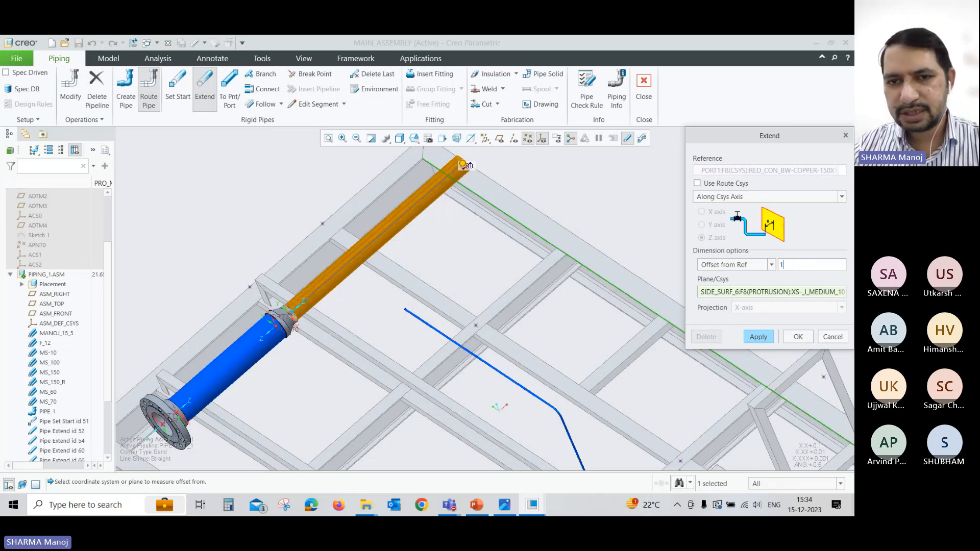
type("00")
key("Return")
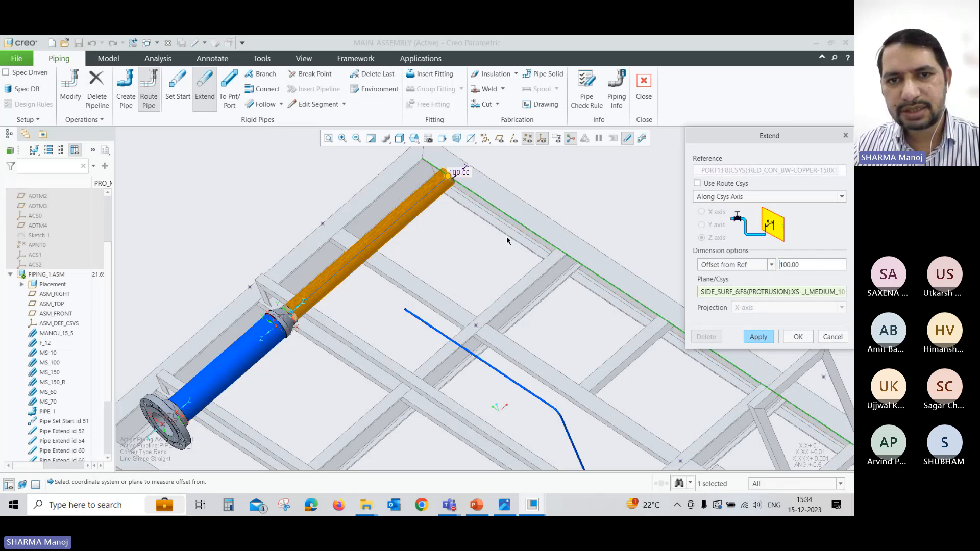
middle_click_drag(507, 238, 498, 243)
scroll(497, 243, "up", 3)
scroll(521, 186, "down", 6)
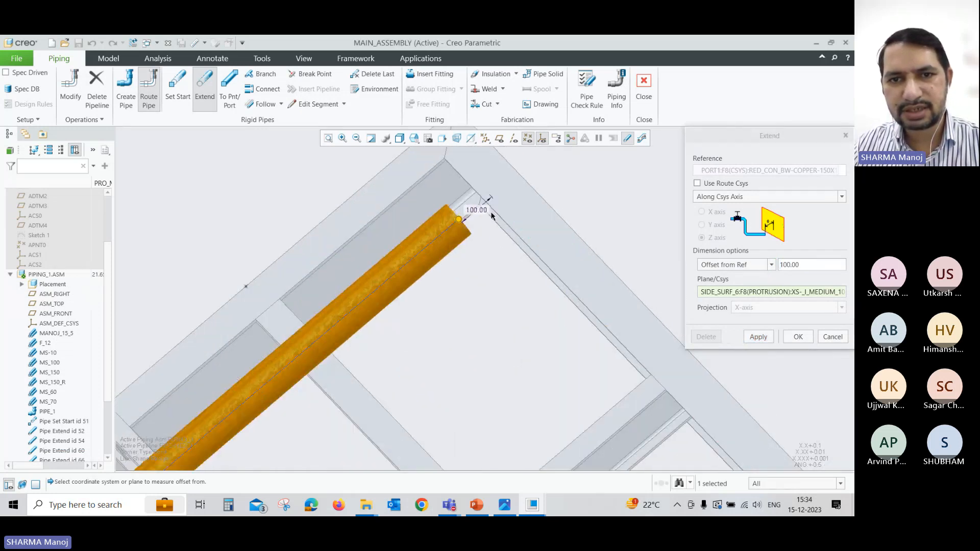
Try an offset of -150 from the end beam's surface and inspect the pipe's end against the skid
double_click(789, 264)
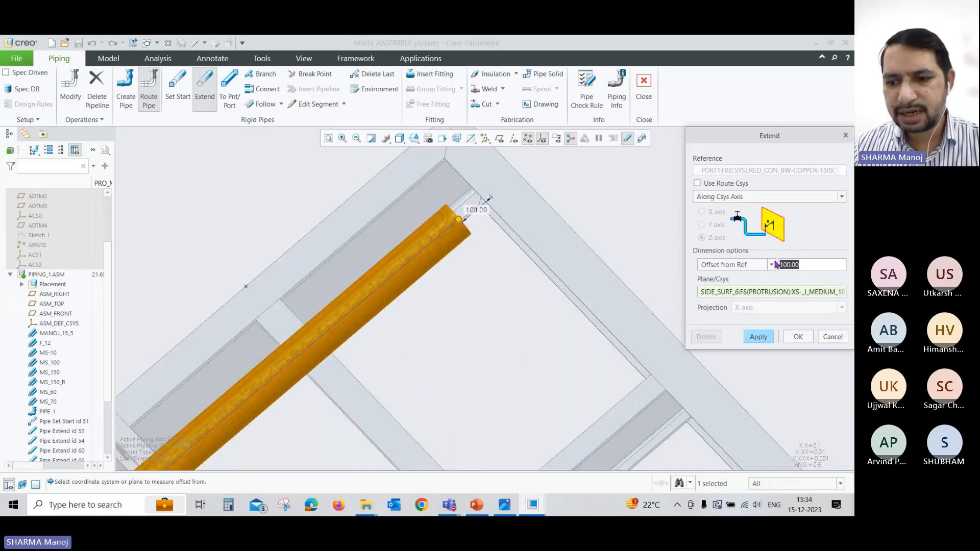
type("-150")
key("Return")
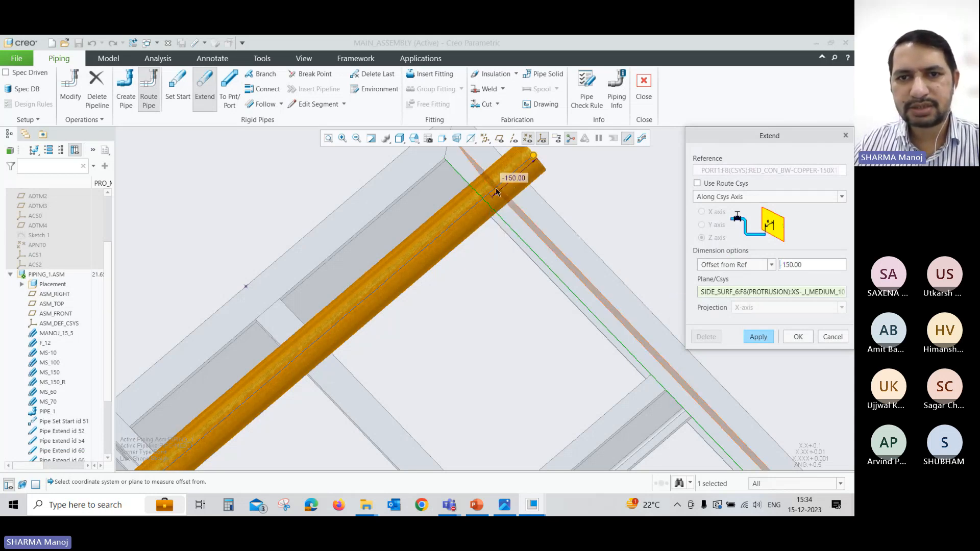
scroll(448, 228, "up", 2)
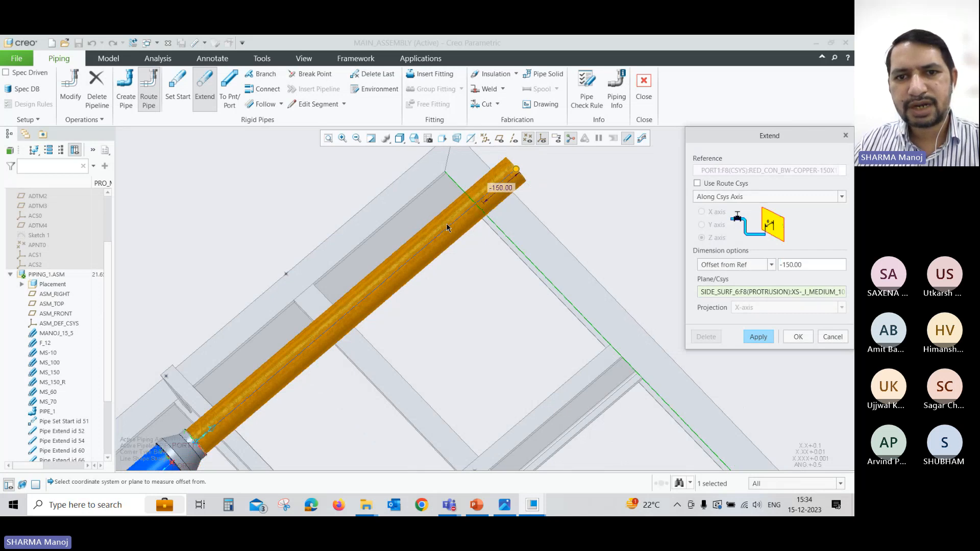
scroll(447, 227, "up", 3)
middle_click_drag(465, 258, 481, 243)
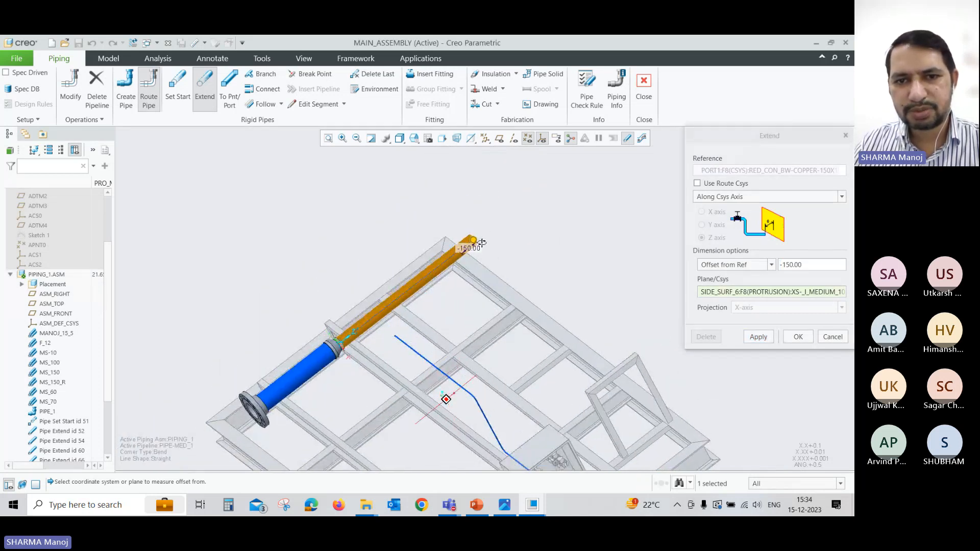
Return the extension's offset from the end beam to 0 and apply the straight run
double_click(794, 265)
type("0")
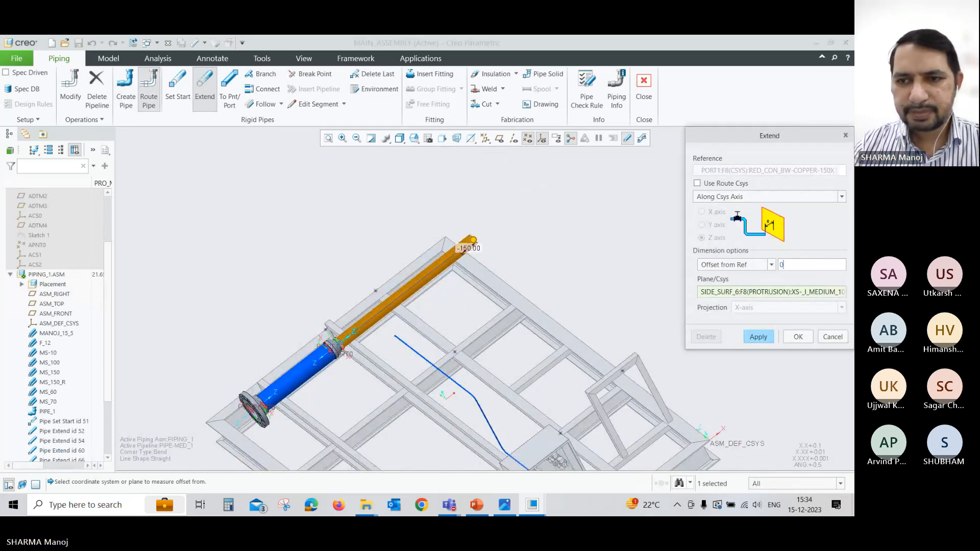
key("Return")
left_click(758, 336)
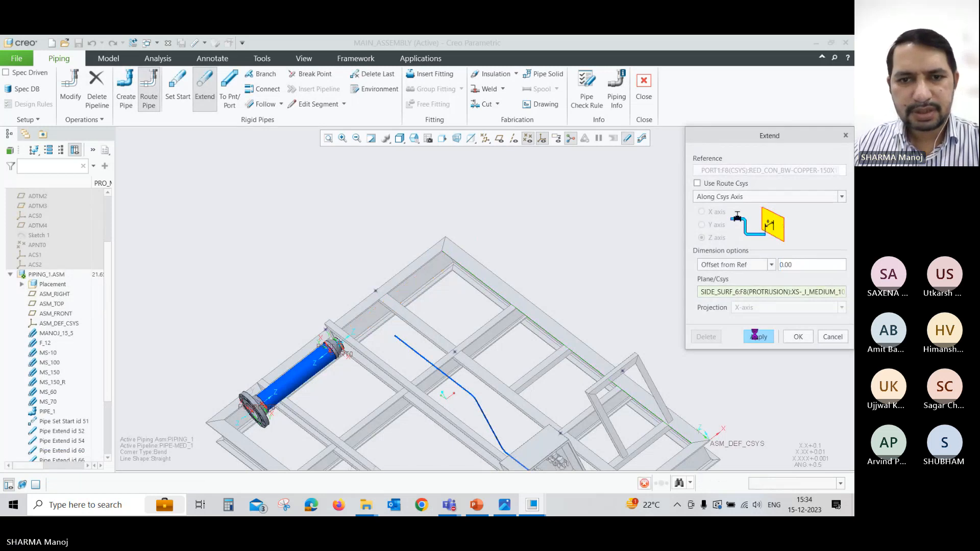
Direct the next extension along the X axis, measured from the top surface of the support frame behind the panel box
middle_click_drag(531, 277, 490, 324)
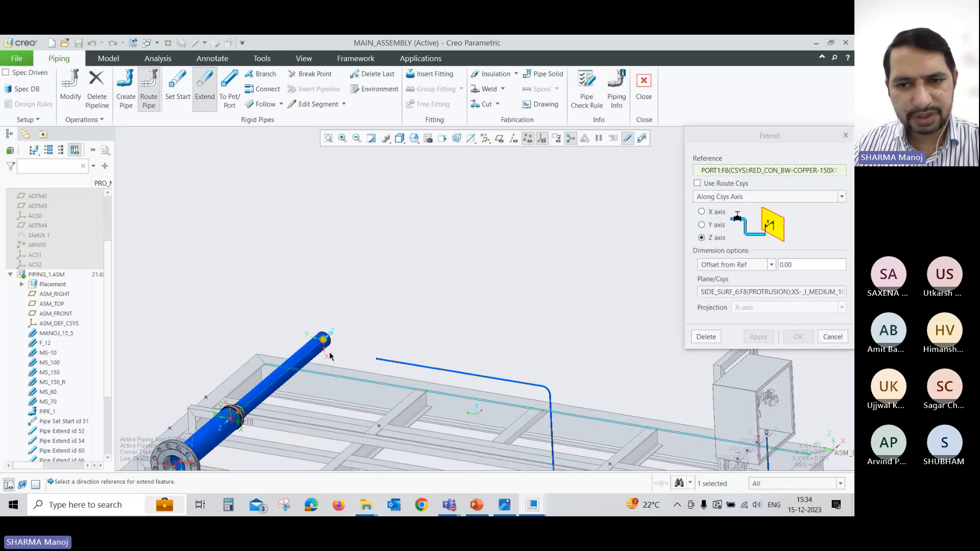
left_click(704, 213)
scroll(270, 300, "up", 3)
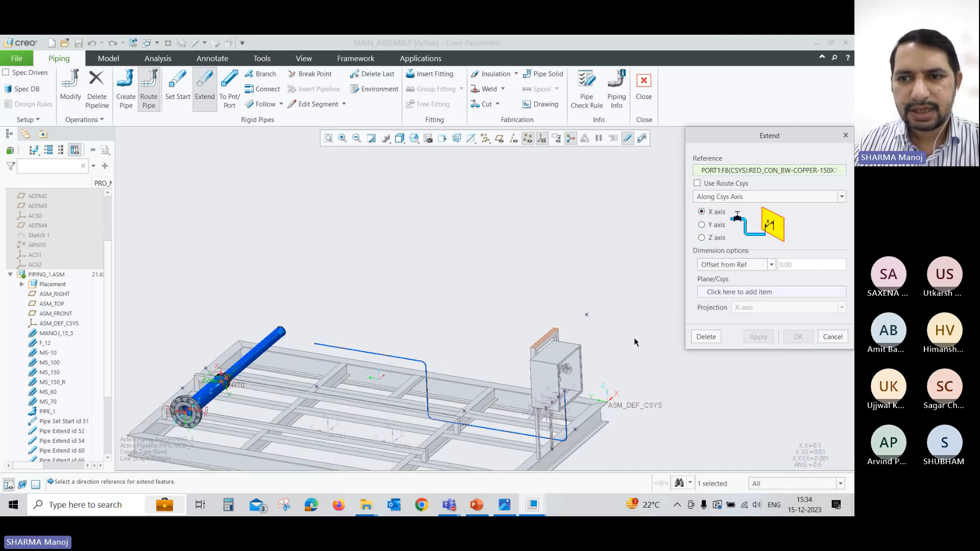
left_click(750, 292)
scroll(543, 350, "down", 4)
scroll(543, 350, "down", 2)
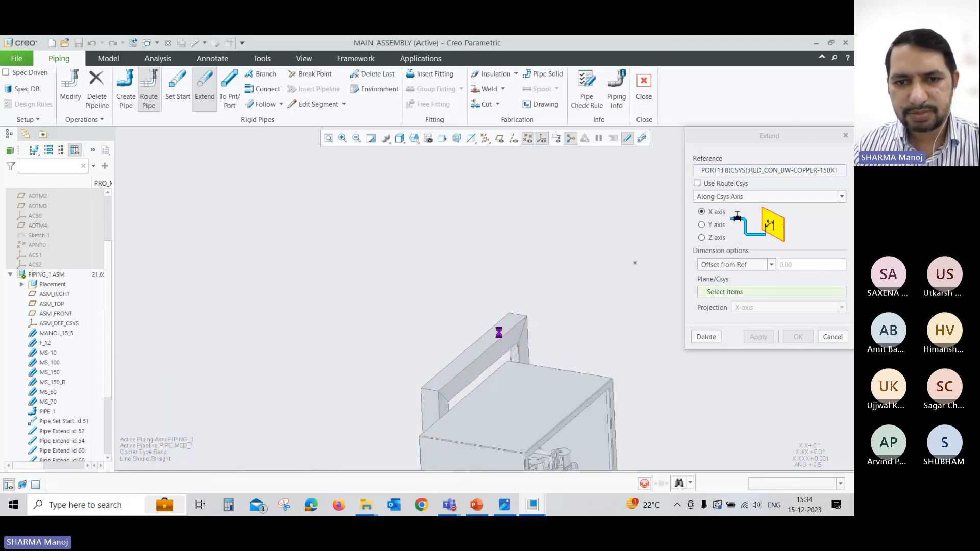
left_click(498, 333)
scroll(561, 329, "up", 4)
scroll(459, 329, "up", 2)
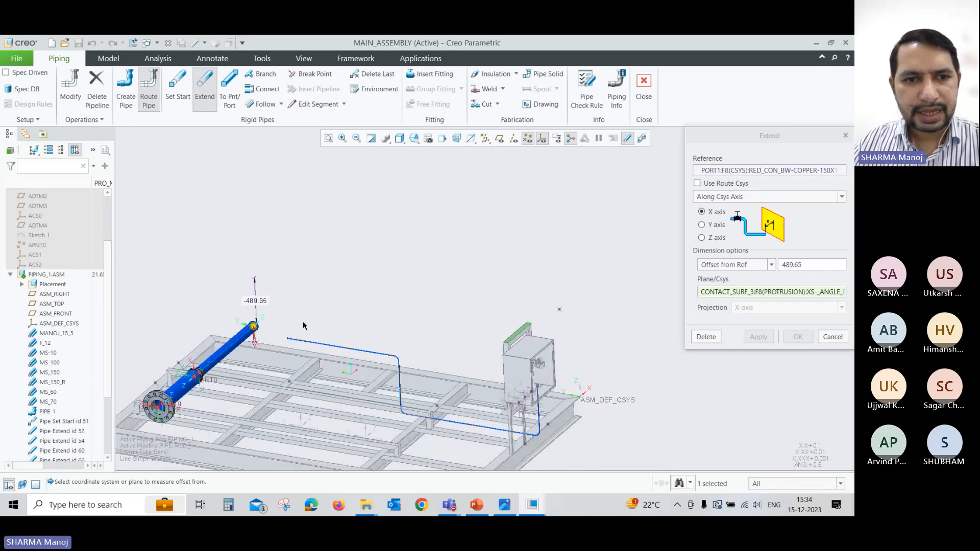
Set the riser's offset from the support frame's top surface to 150 and apply the vertical run
double_click(782, 265)
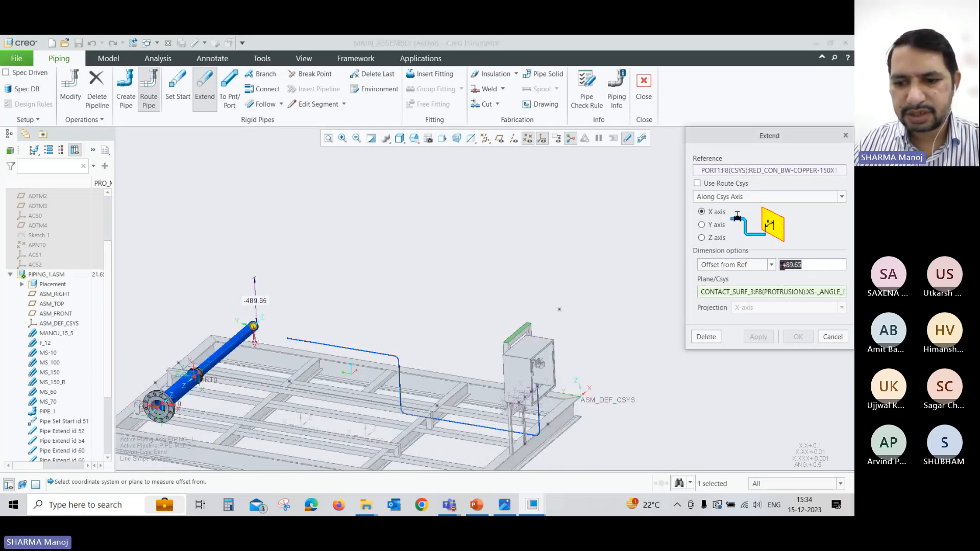
type("150")
key("Return")
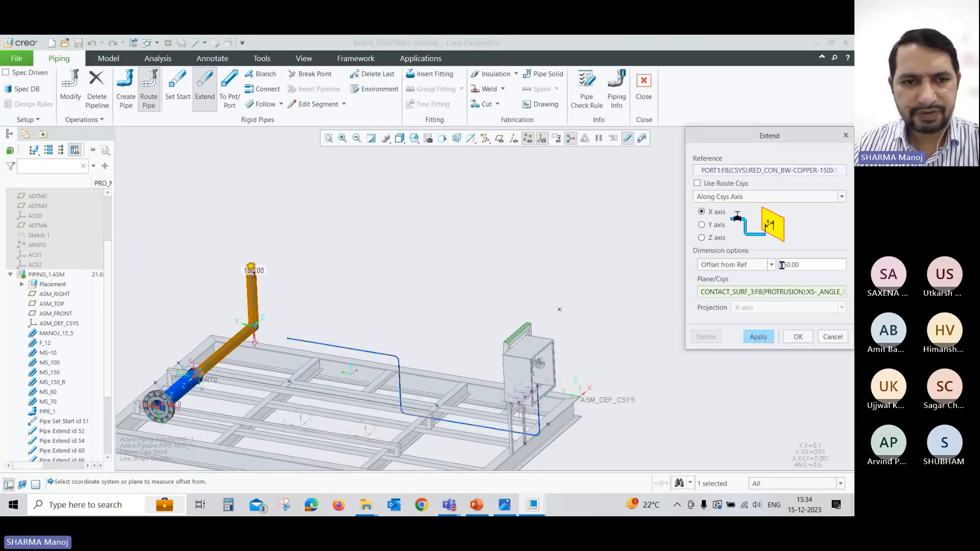
scroll(303, 316, "down", 2)
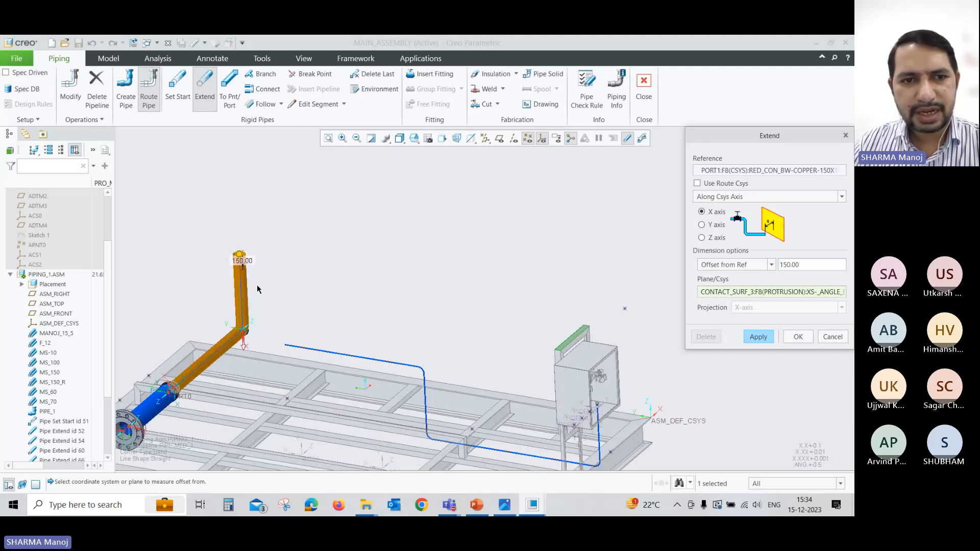
scroll(608, 333, "down", 2)
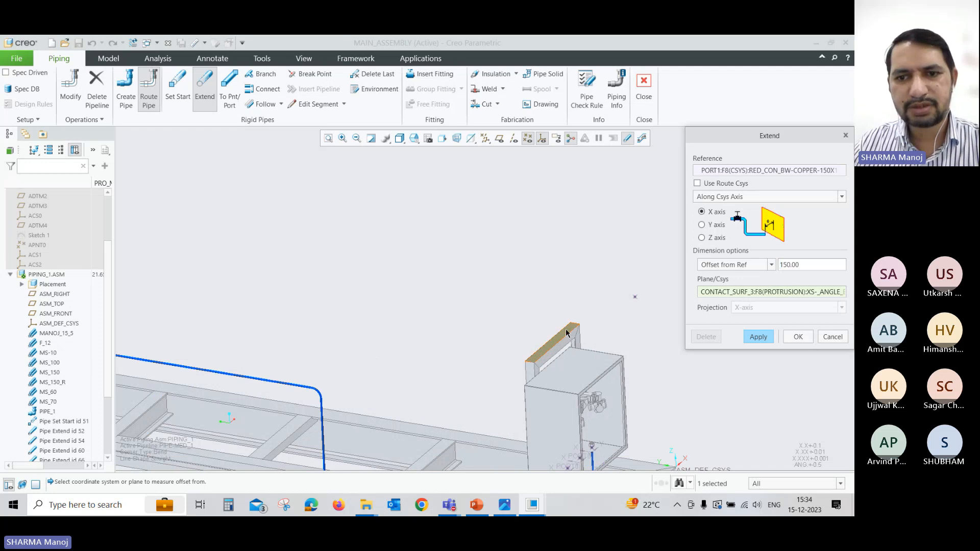
scroll(613, 339, "up", 3)
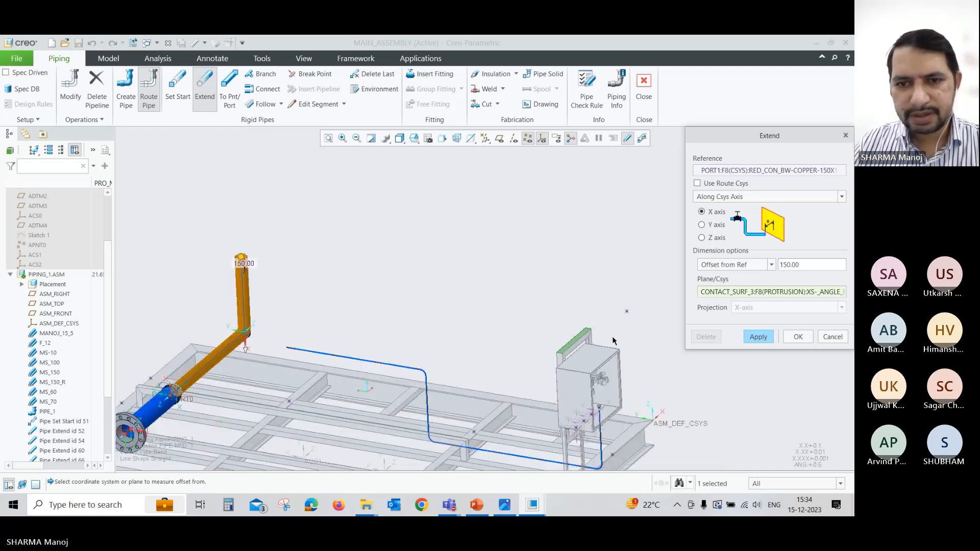
left_click(757, 337)
scroll(459, 312, "down", 2)
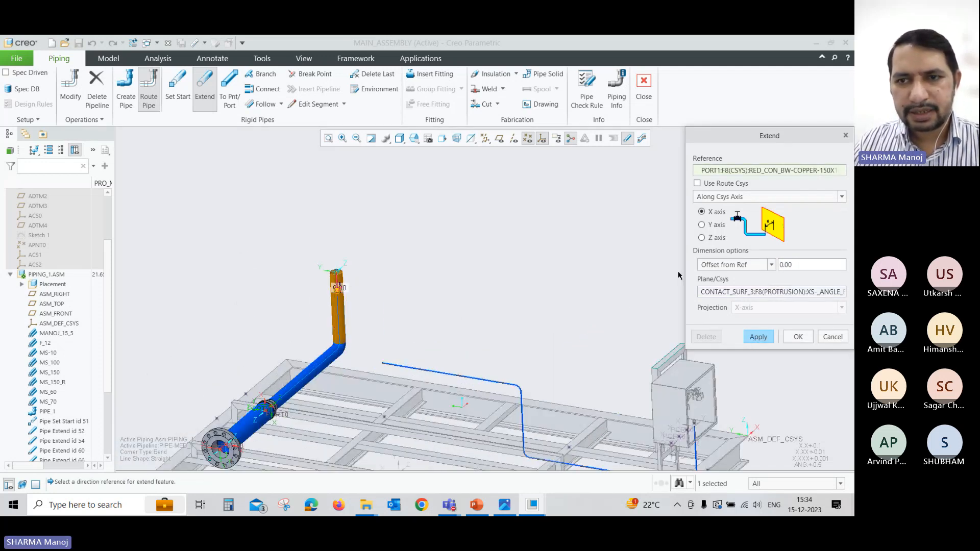
Direct the next extension along the Y axis, measured from the side surface of the panel's support frame
left_click(702, 226)
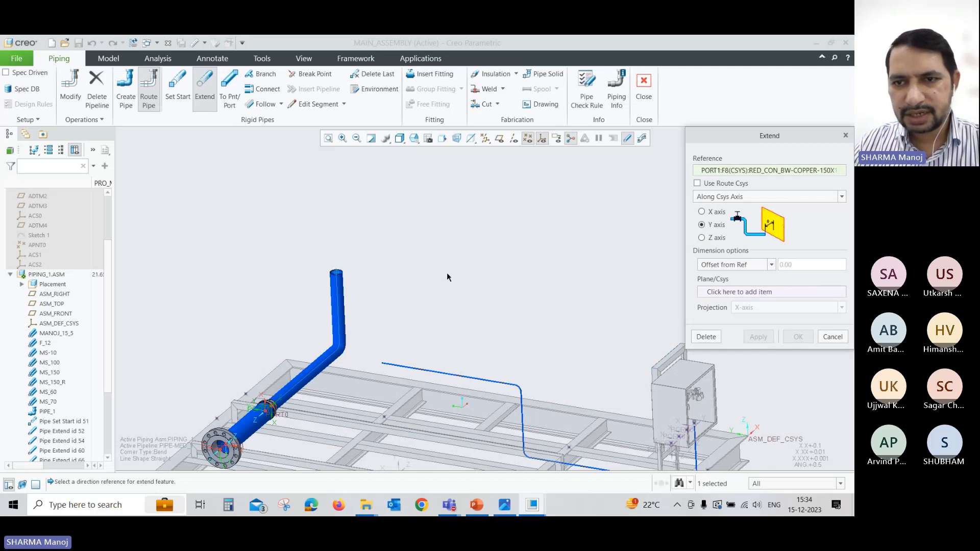
left_click(746, 292)
scroll(587, 339, "down", 5)
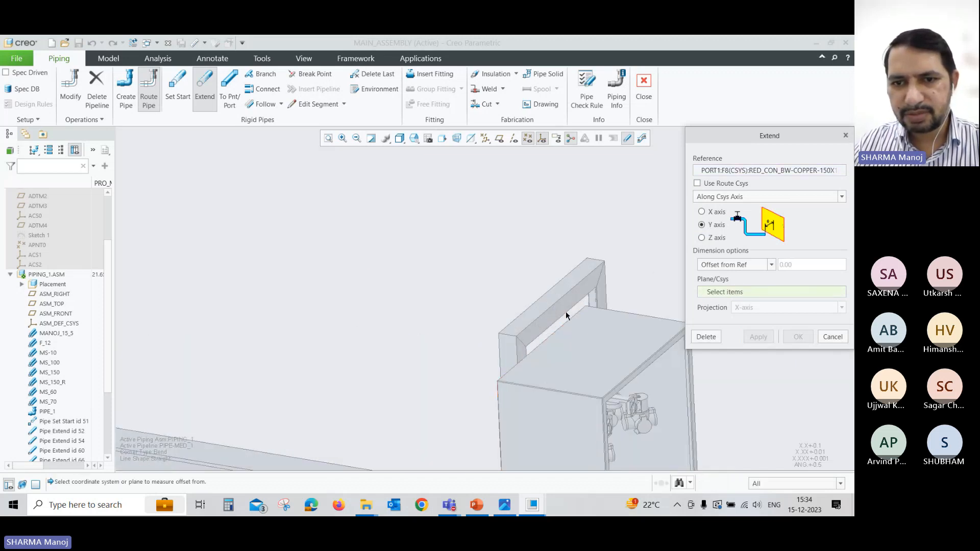
scroll(565, 315, "up", 5)
left_click(562, 309)
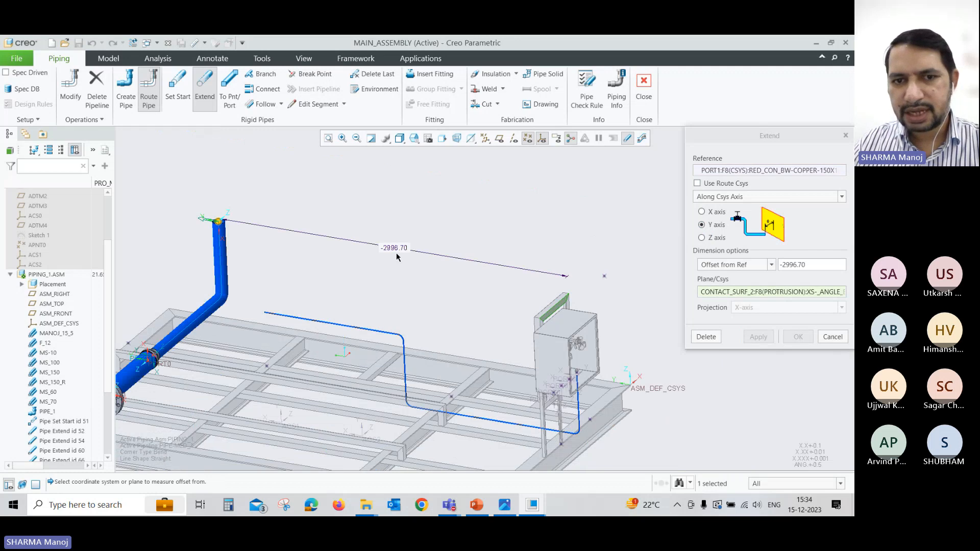
Try an offset of 0 from the support frame's side surface for the overhead run
double_click(821, 265)
type("0")
key("Return")
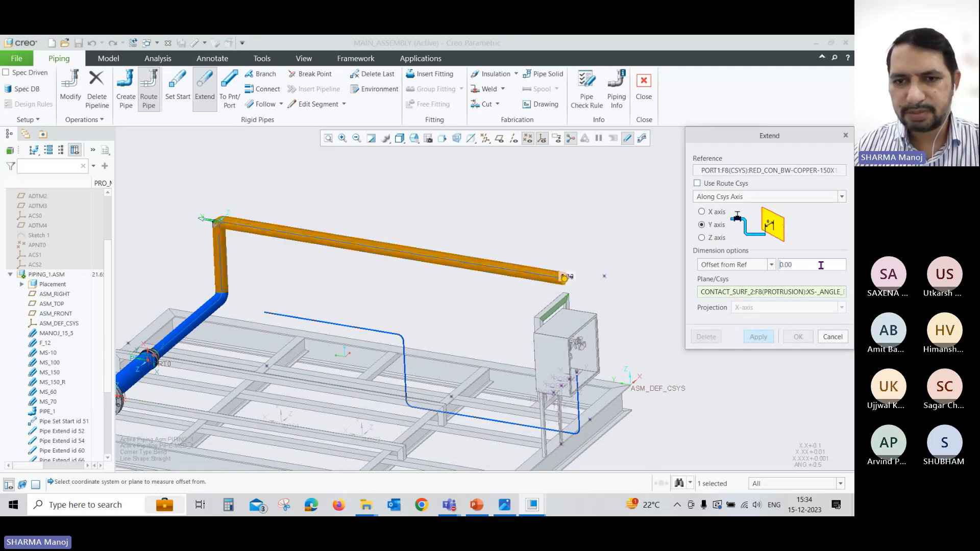
Set the overhead run's offset from the support frame to 100, apply it and finish extending the pipe
left_click_drag(813, 263, 773, 262)
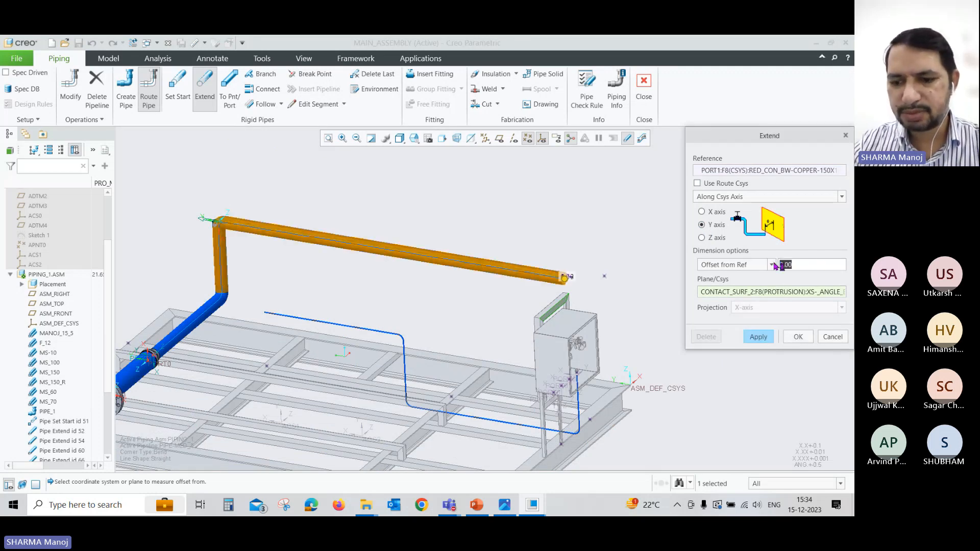
type("100")
key("Return")
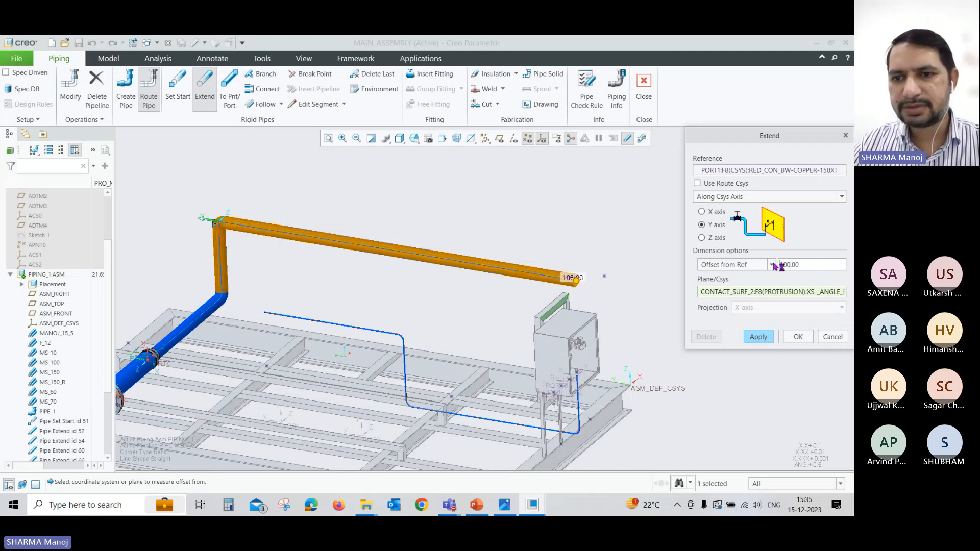
left_click(757, 337)
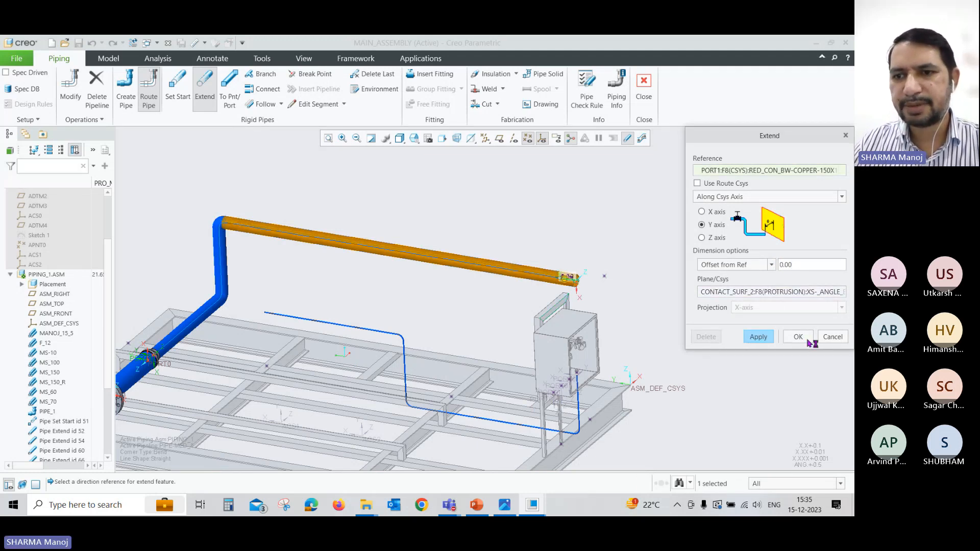
left_click(822, 340)
Switch to the reference picture Piping_Final.JPG and check how the overhead pipe's end is finished, then return to Creo
middle_click_drag(678, 293, 667, 213)
scroll(580, 267, "up", 3)
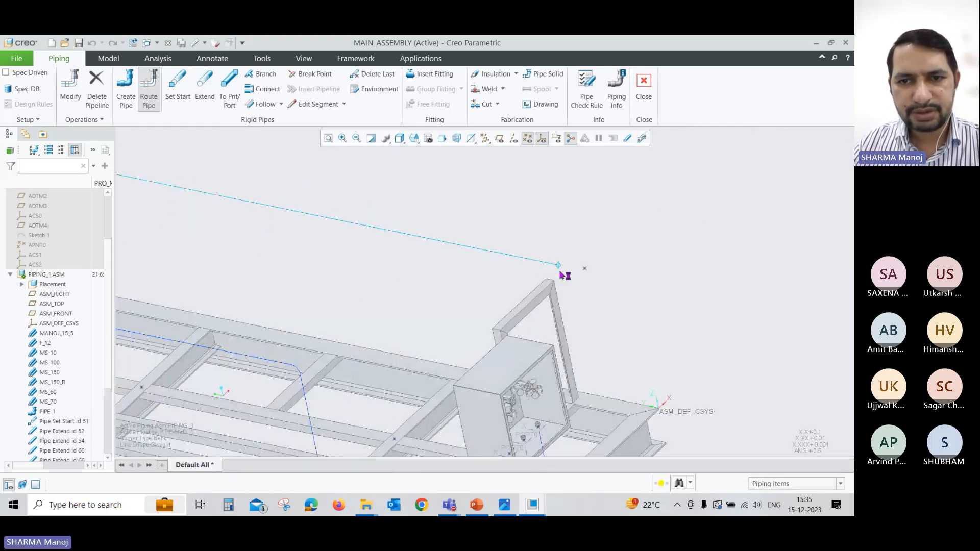
left_click(504, 505)
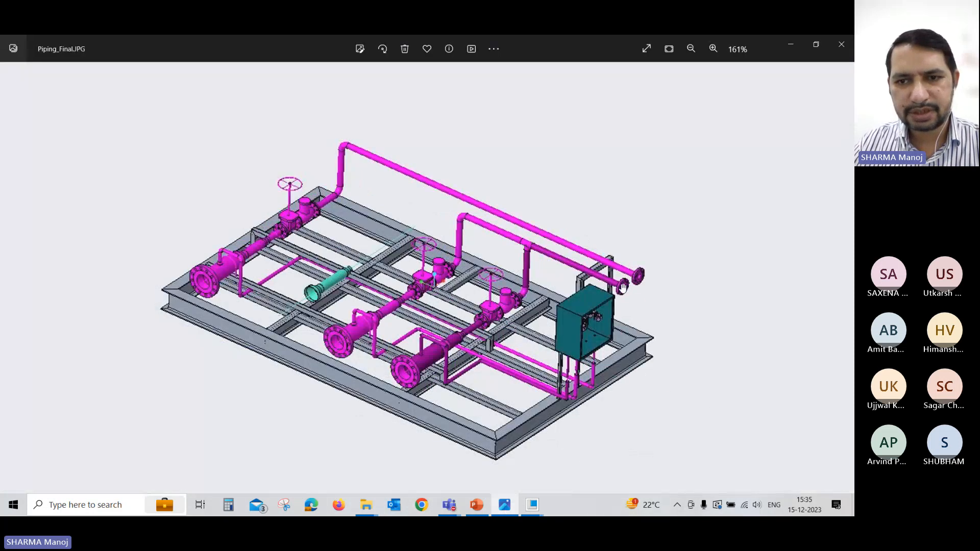
left_click(791, 45)
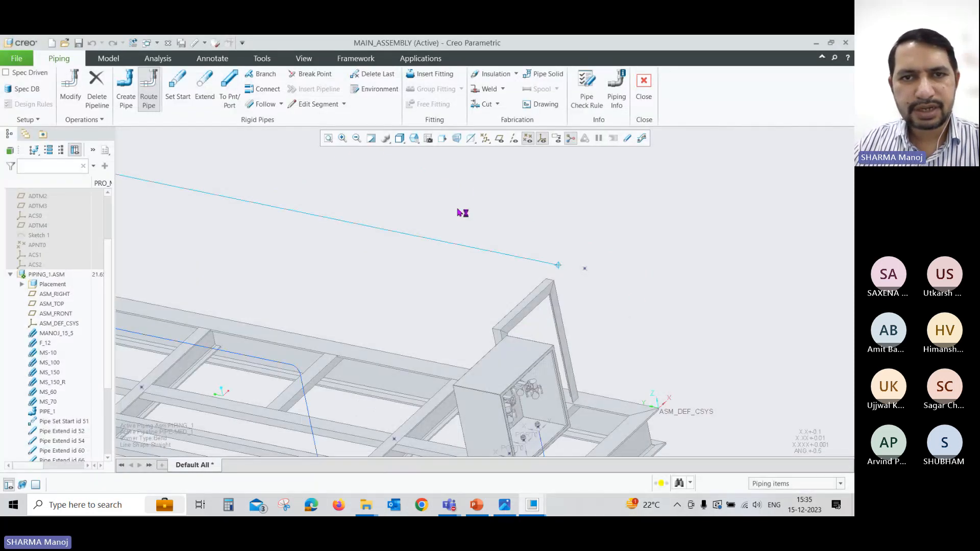
Start an end fitting from flange_neck_rf.prt using instance FLANGE_NECK_RF-STEEL-30K-100
left_click(442, 77)
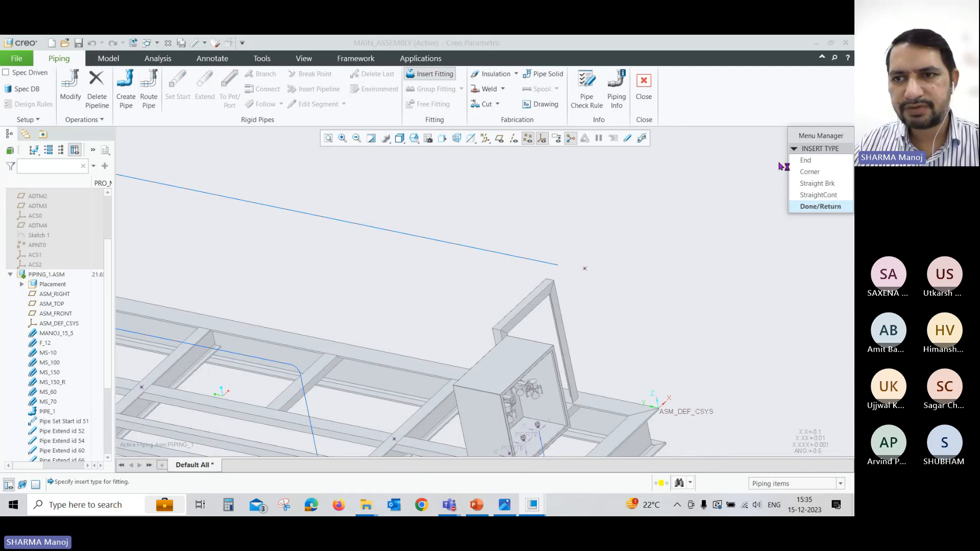
left_click(805, 162)
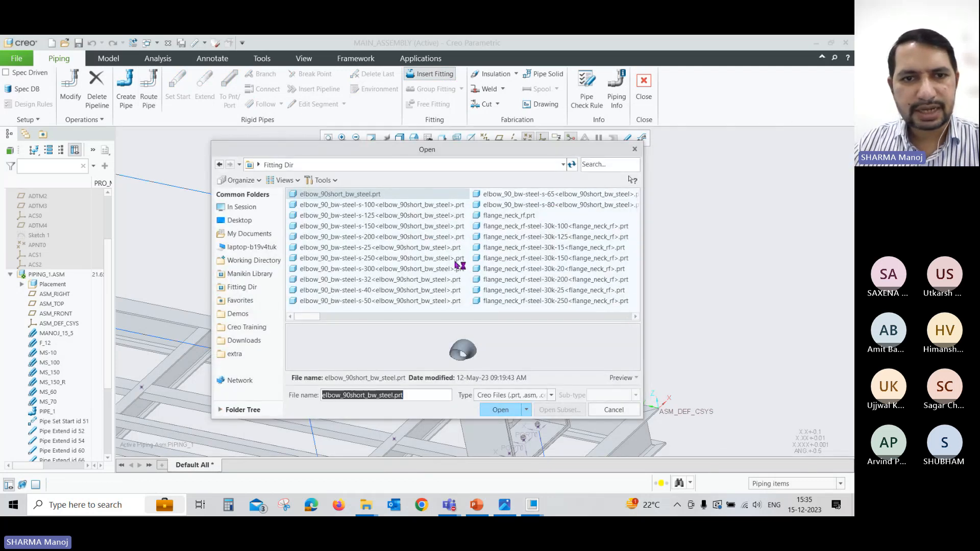
left_click(499, 216)
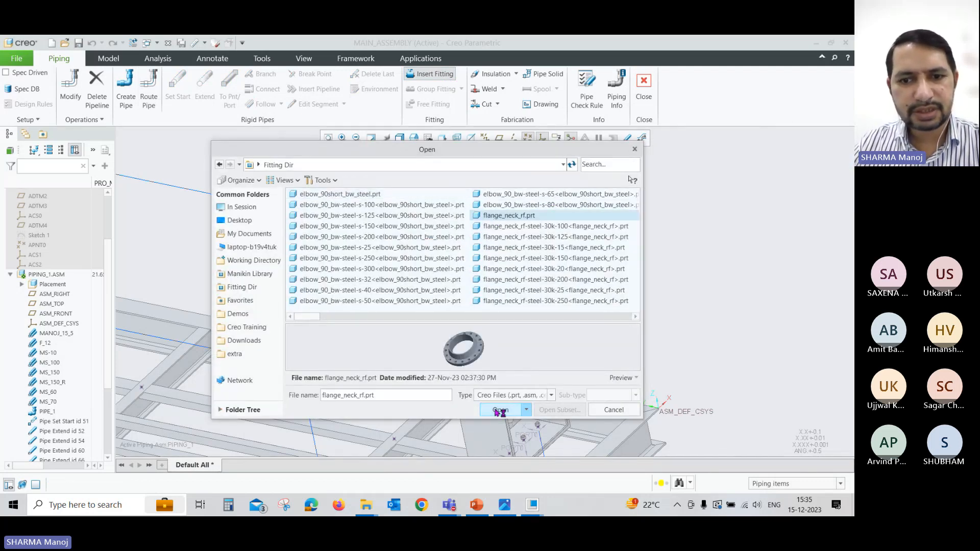
left_click(496, 410)
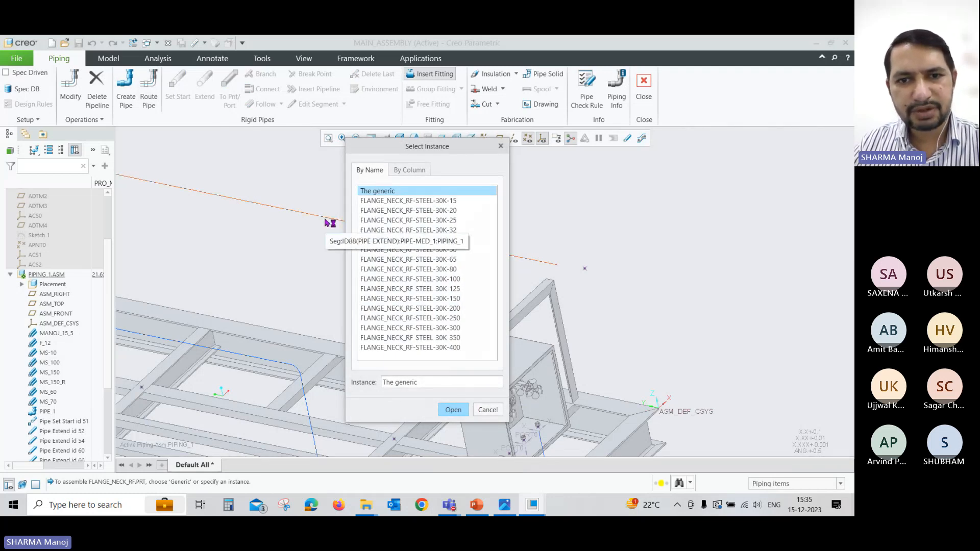
left_click(451, 408)
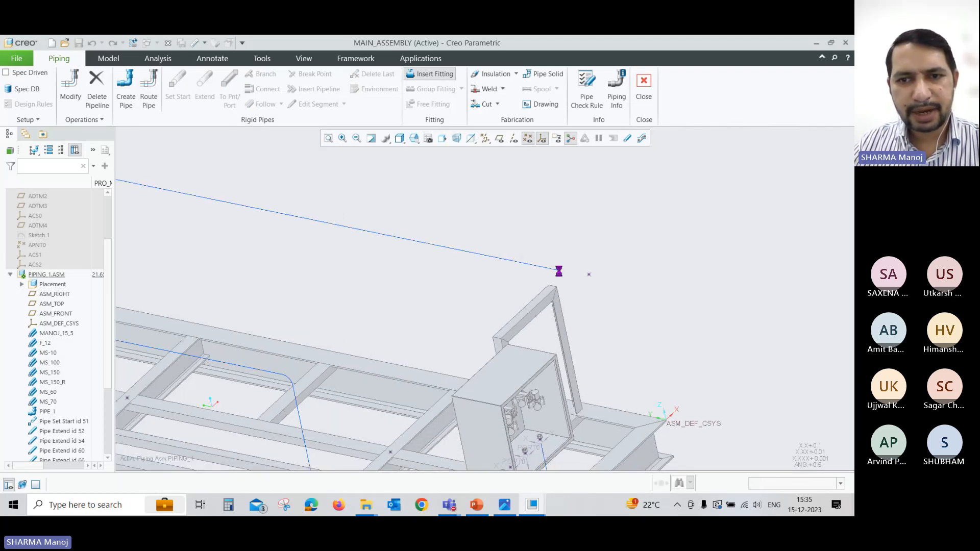
Place the flange on the free end of the overhead pipe with PORT1 as its entry port and complete the fitting
left_click(560, 271)
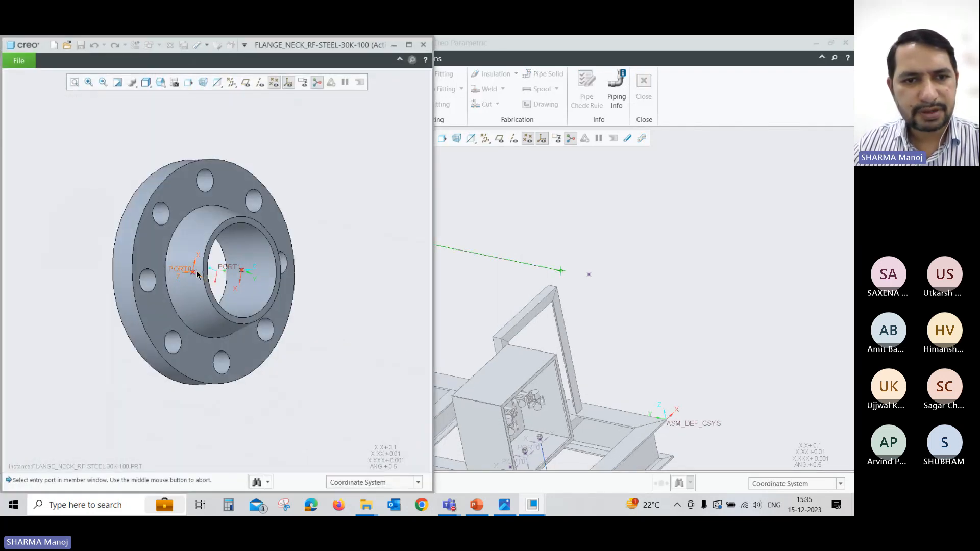
left_click(242, 273)
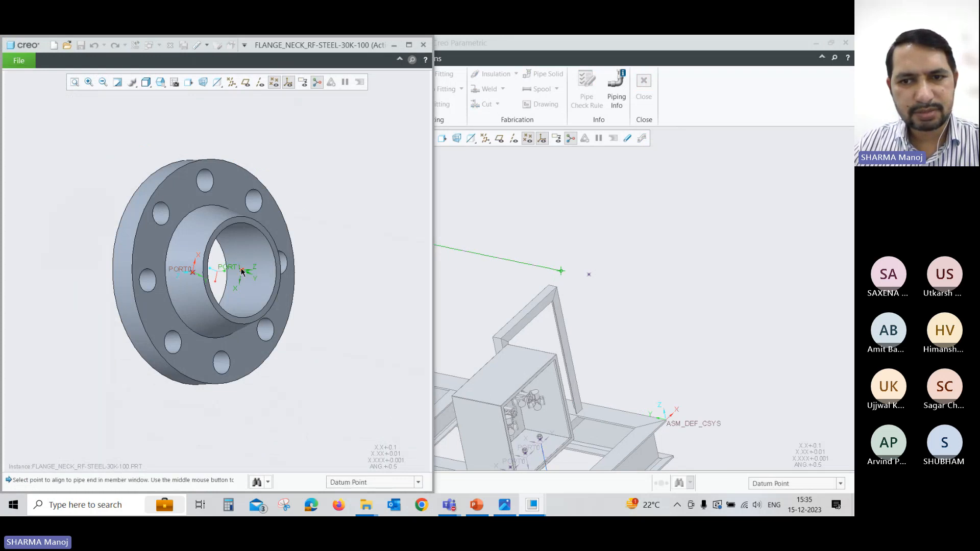
middle_click(241, 272)
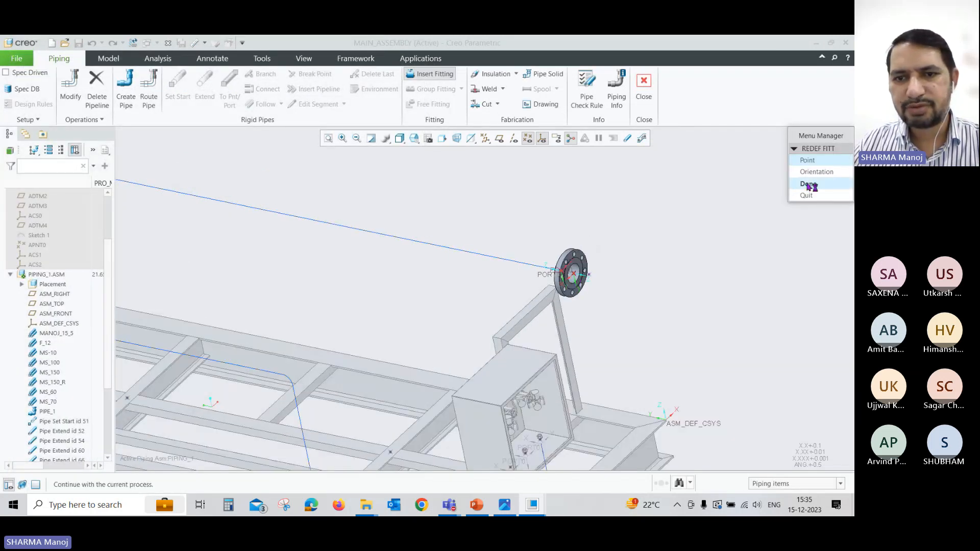
left_click(809, 184)
Display the pipelines at full thickness and examine the corner bends at both ends of the riser
scroll(692, 252, "up", 3)
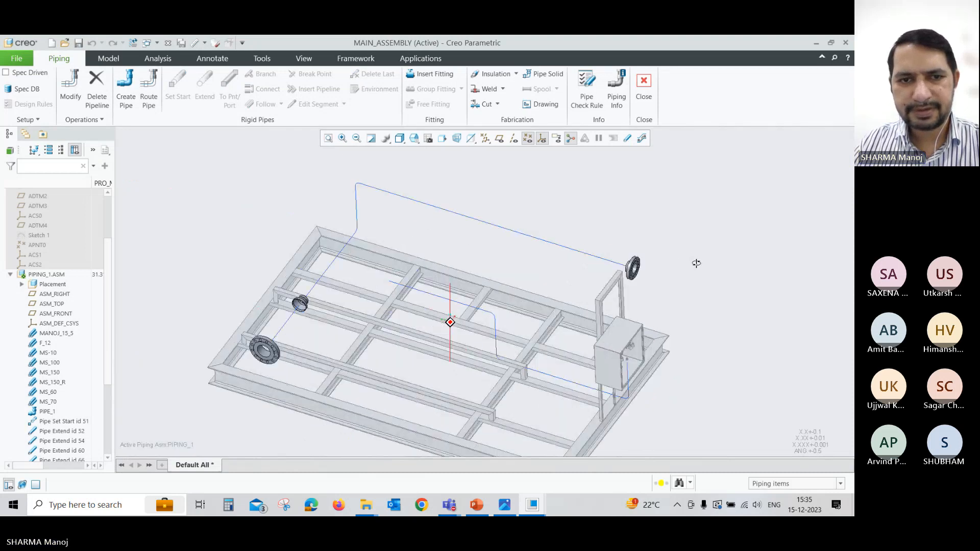
mouse_move(696, 262)
middle_mouse_down()
mouse_move(684, 243)
mouse_move(680, 264)
middle_mouse_up()
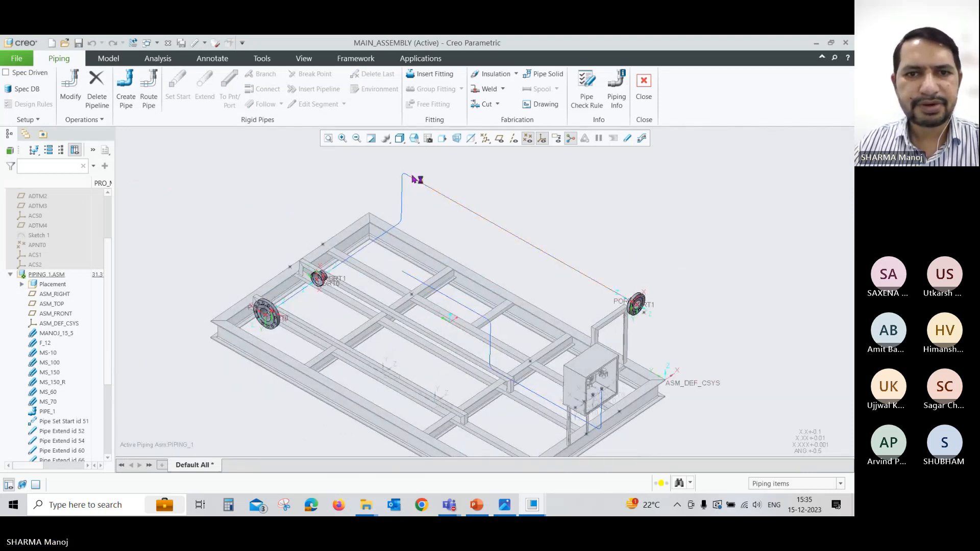
scroll(416, 178, "down", 3)
left_click(628, 138)
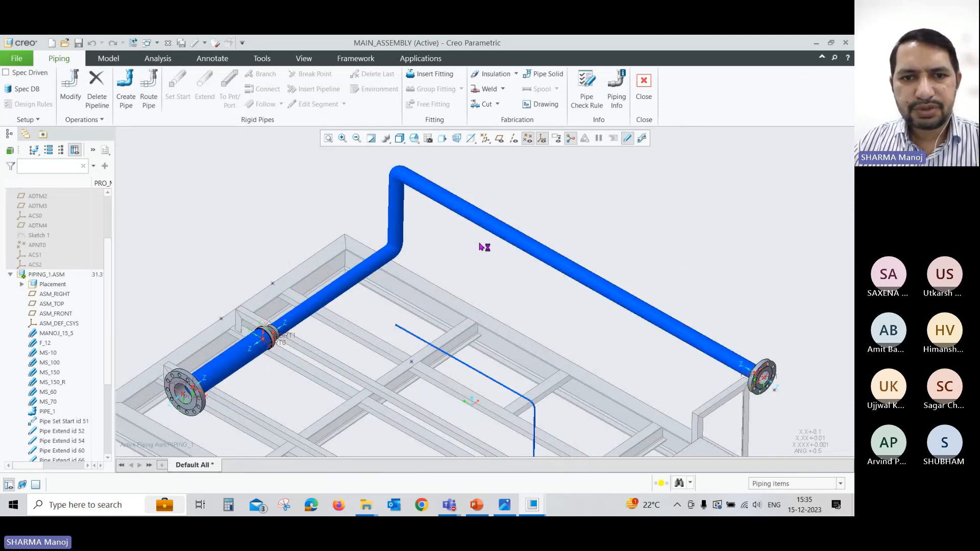
scroll(431, 258, "down", 5)
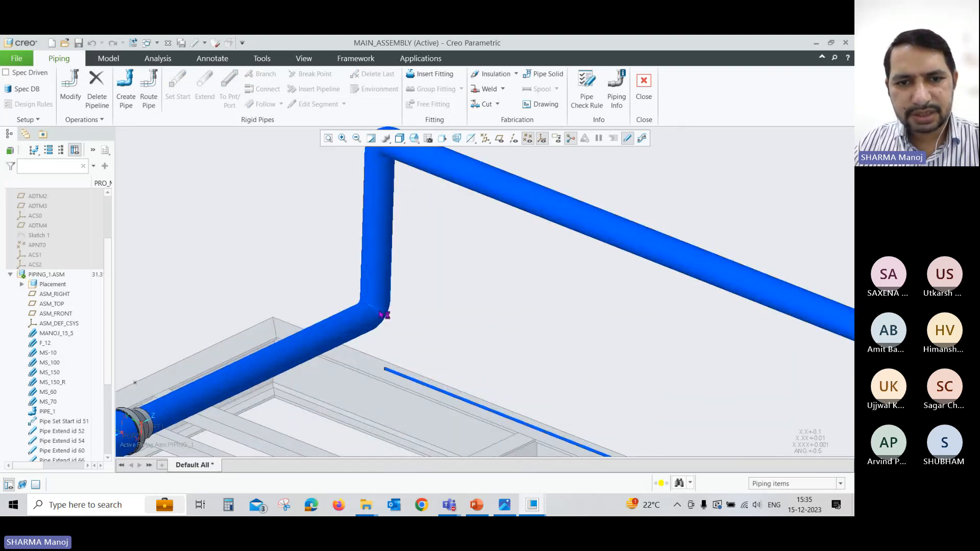
scroll(384, 317, "up", 5)
middle_click_drag(409, 291, 396, 289)
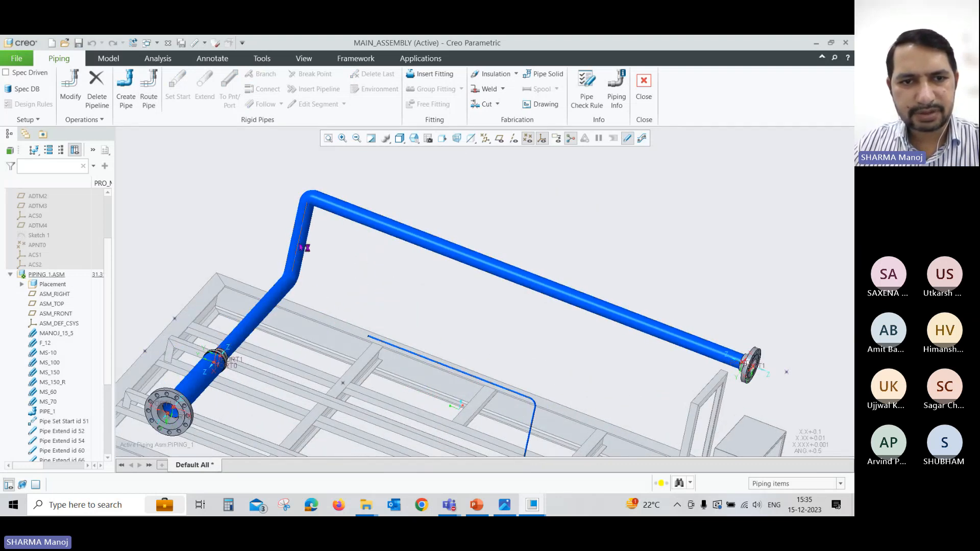
middle_click_drag(342, 233, 321, 229)
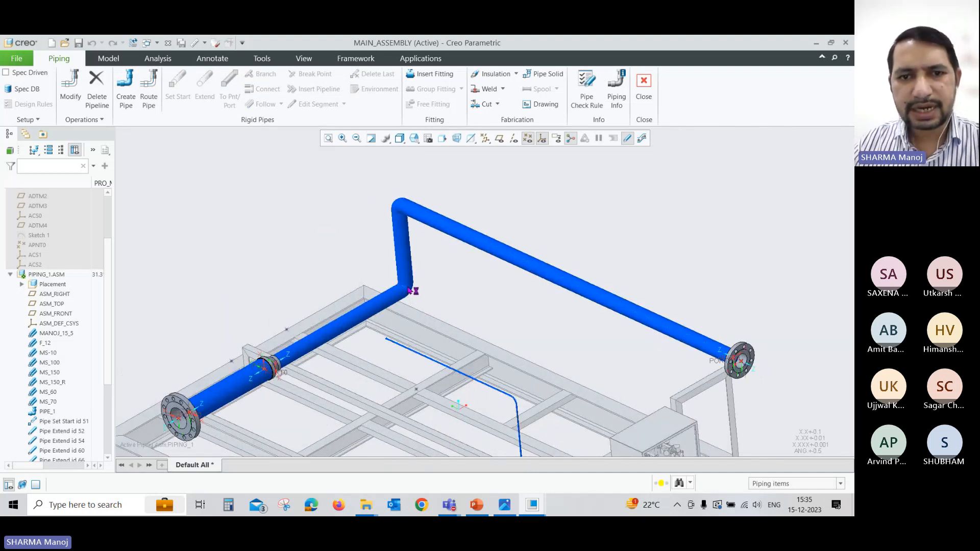
middle_click_drag(416, 232, 425, 256)
scroll(463, 271, "down", 3)
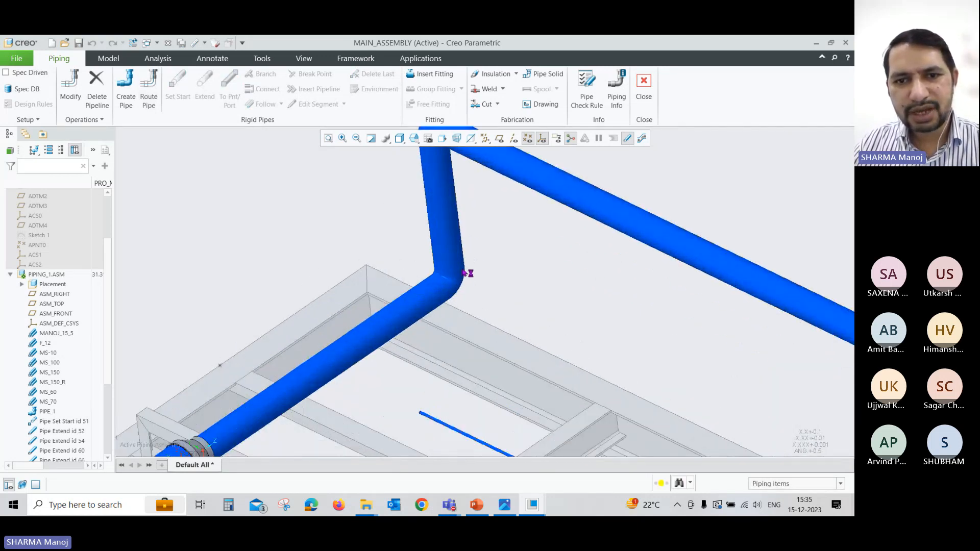
Review the whole pipeline run at full thickness and return the pipeline display to centerlines
scroll(459, 279, "up", 5)
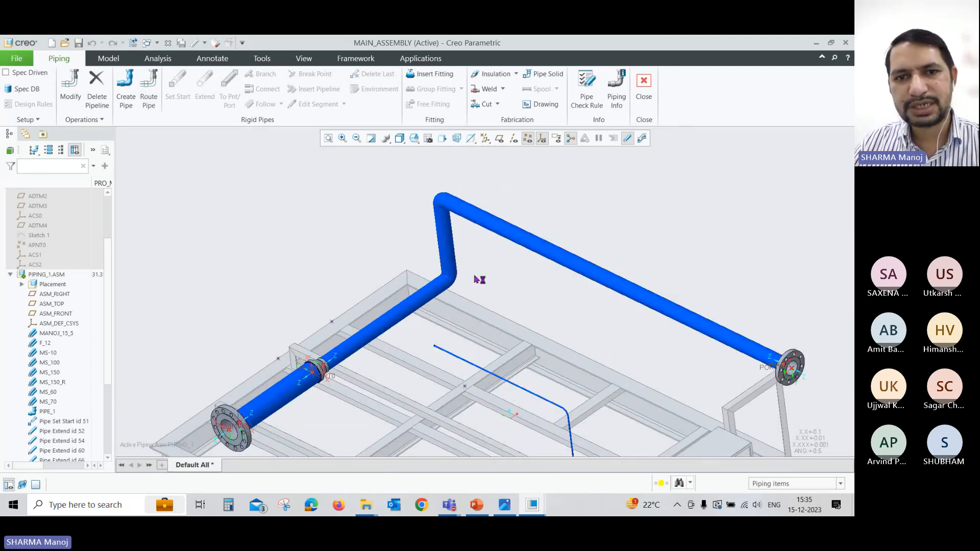
middle_click_drag(476, 277, 505, 274)
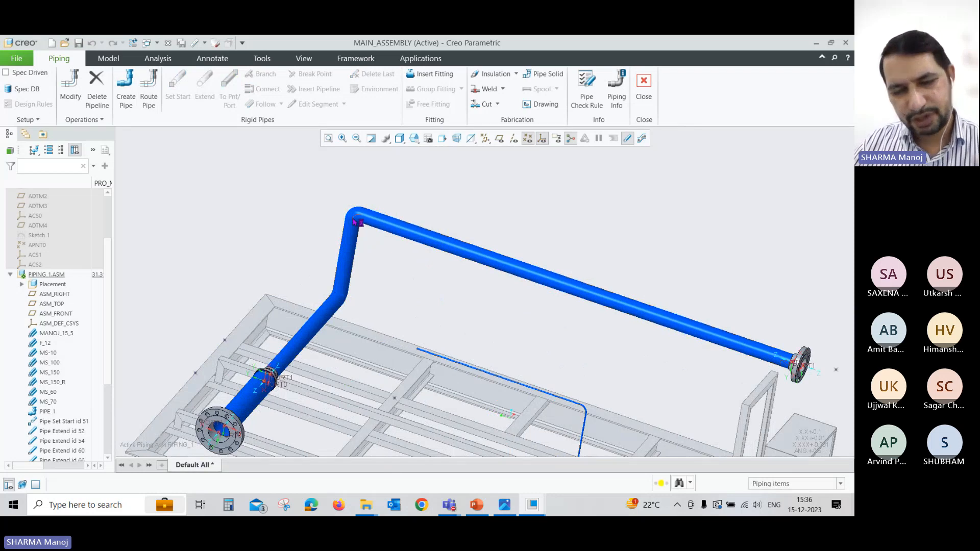
middle_click_drag(372, 249, 352, 250)
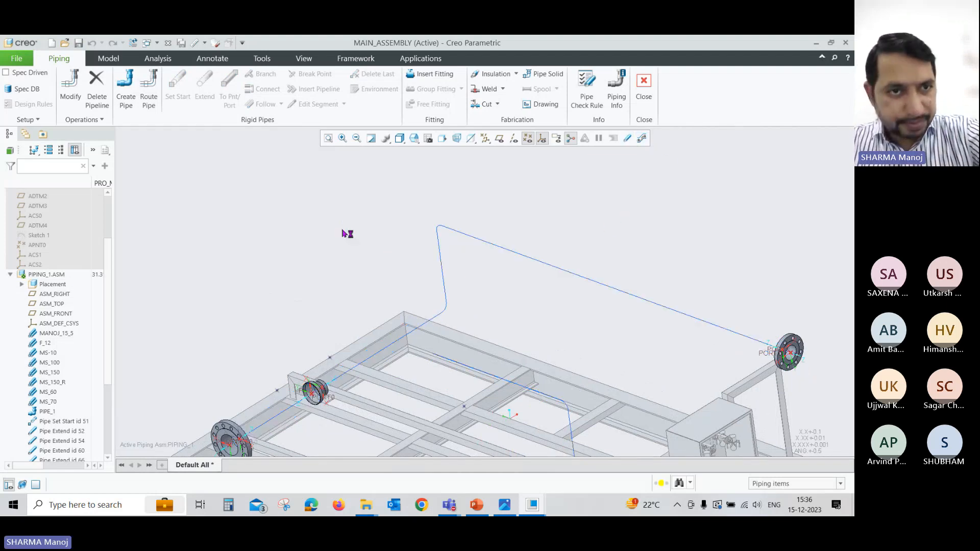
Modify the corner type of the two bends at the riser's lower and upper ends to Fitting and apply the change
left_click(72, 87)
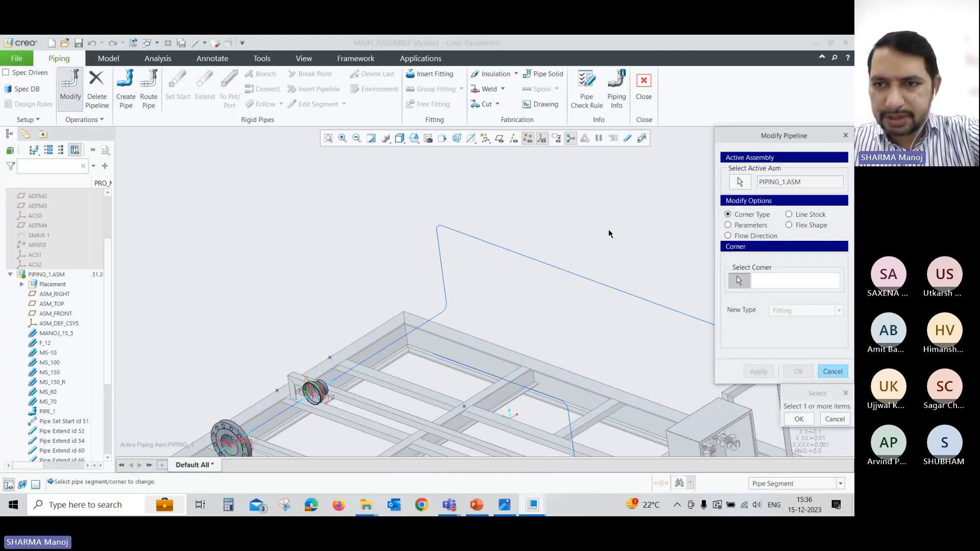
scroll(442, 316, "down", 3)
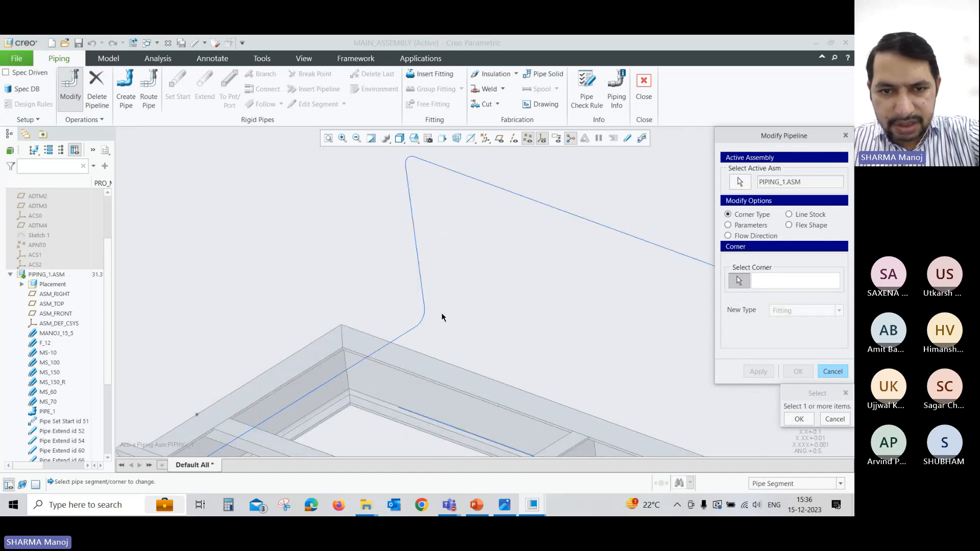
left_click(421, 322)
scroll(439, 333, "up", 2)
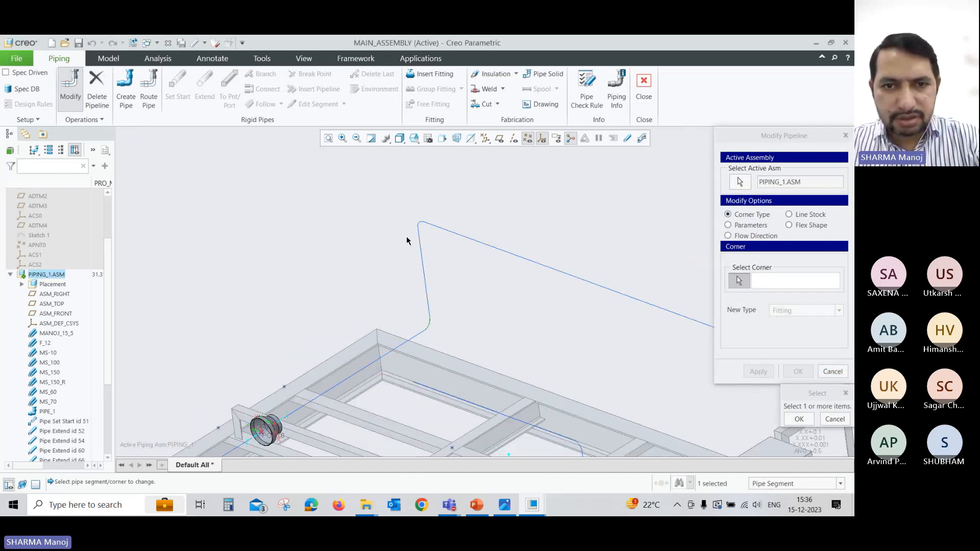
left_click(417, 225)
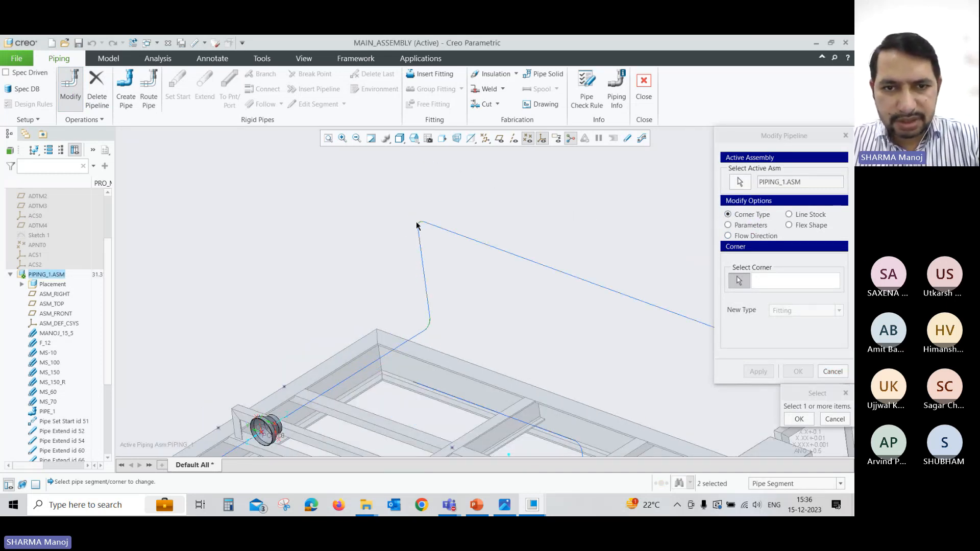
left_click(799, 419)
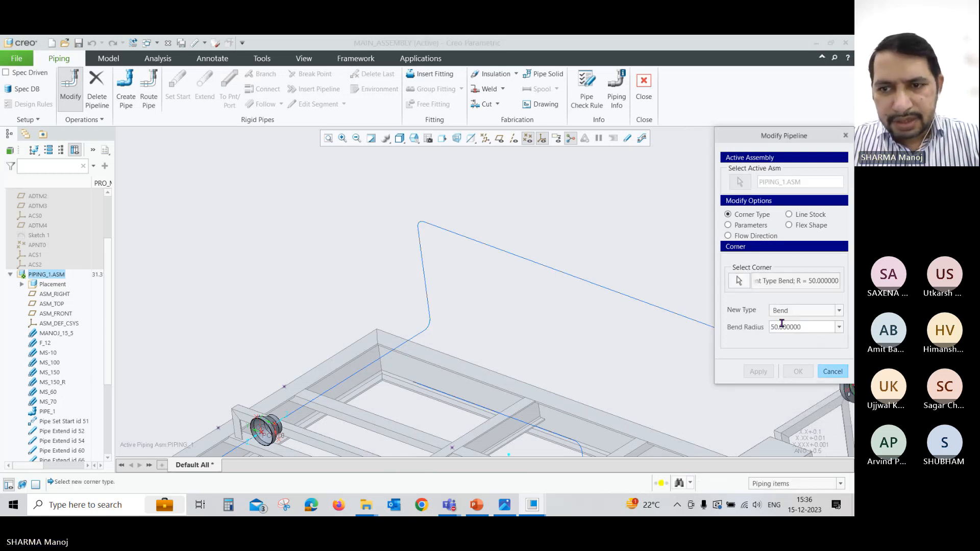
left_click(839, 330)
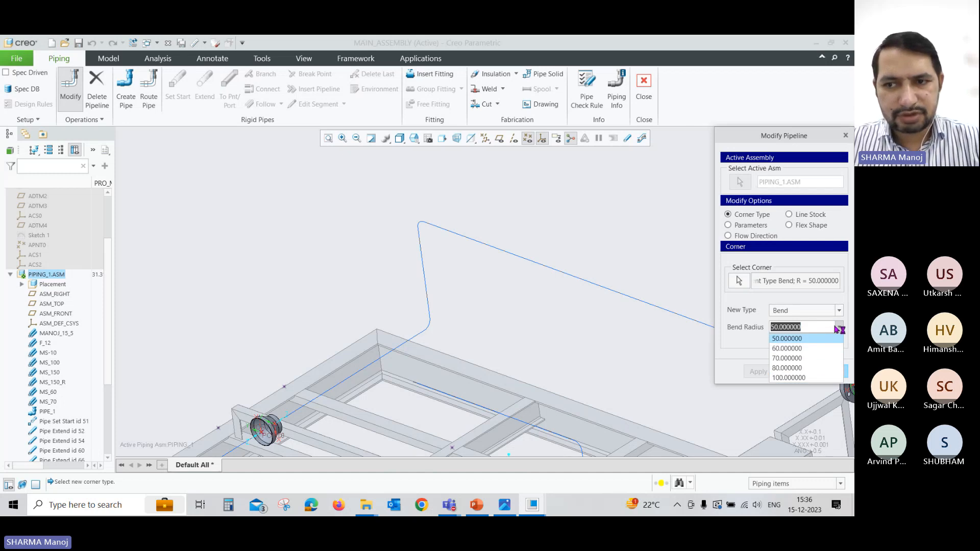
left_click(838, 328)
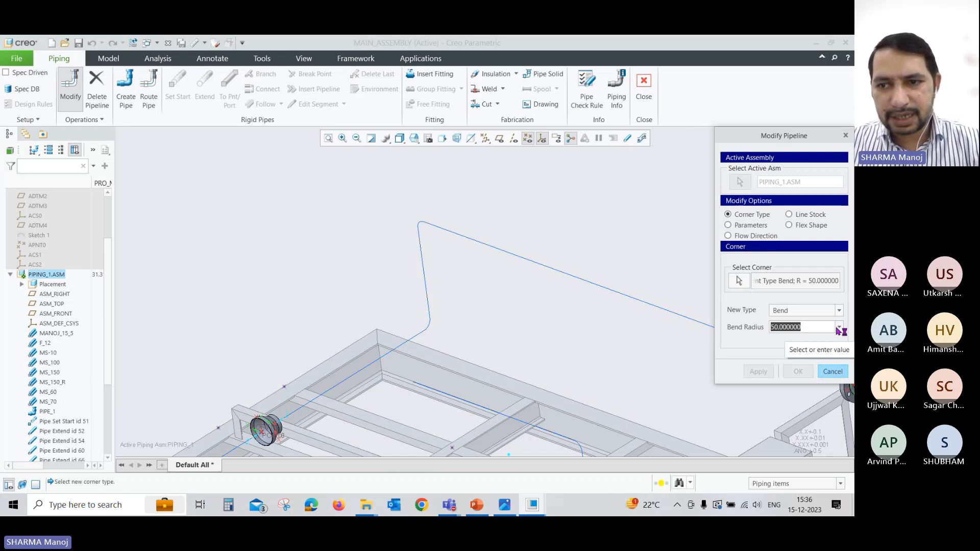
left_click(839, 311)
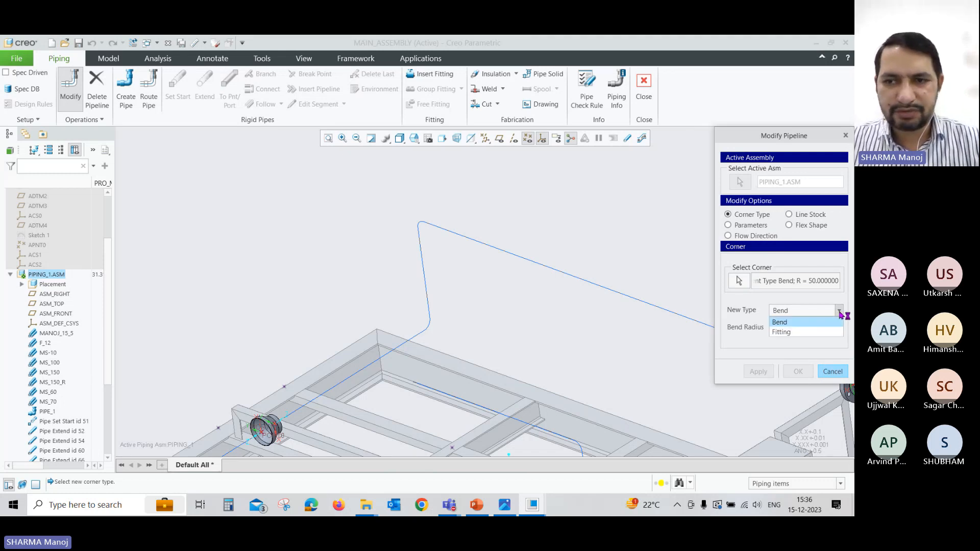
left_click(809, 332)
left_click(758, 371)
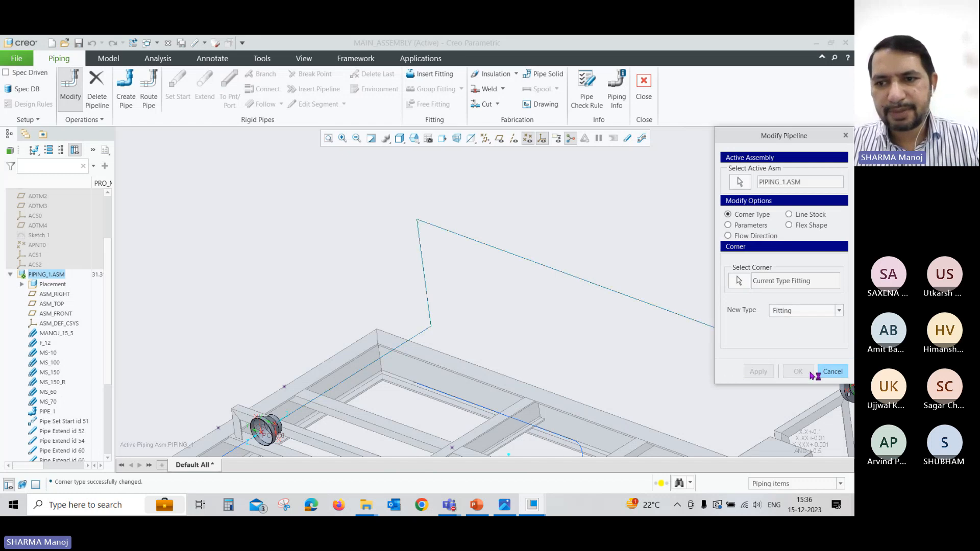
Close the pipeline modification and examine the route's corners with the pipes displayed as solids, then restore the centerline display
left_click(832, 372)
scroll(644, 343, "down", 3)
scroll(415, 339, "down", 4)
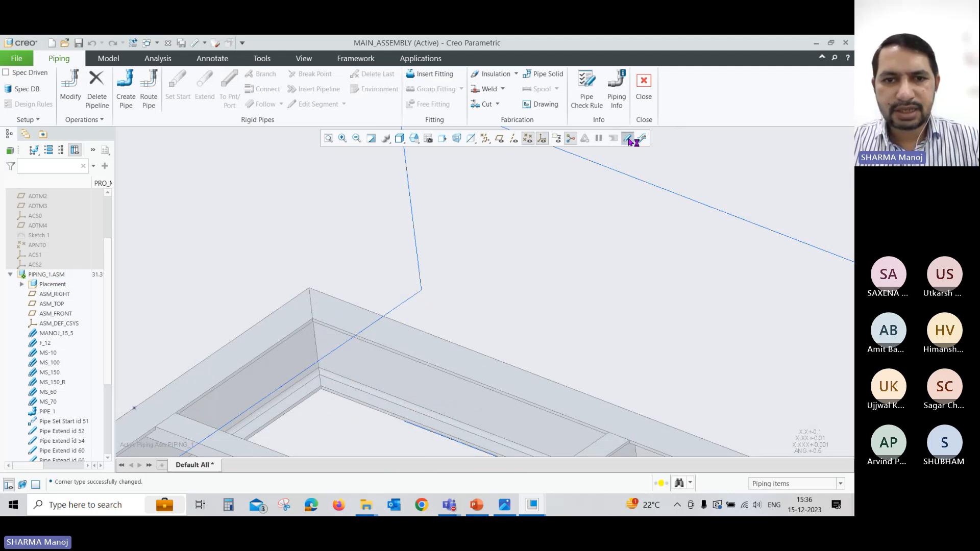
scroll(514, 308, "up", 2)
middle_click_drag(514, 297, 534, 302)
scroll(511, 304, "up", 2)
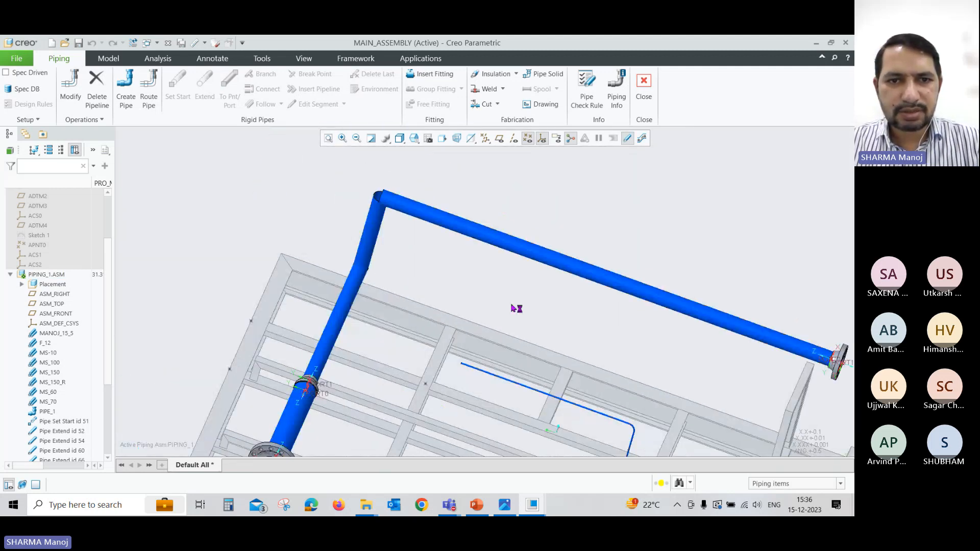
scroll(393, 200, "down", 3)
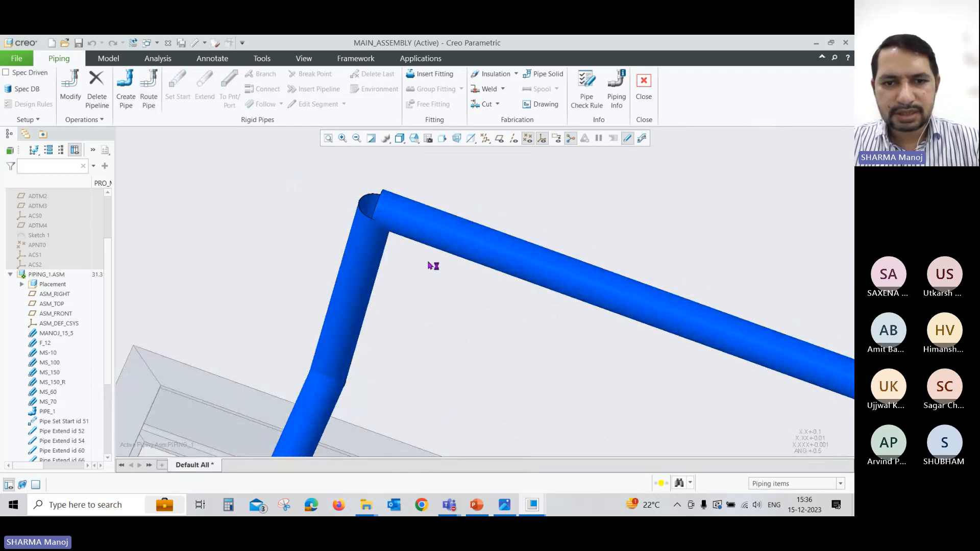
middle_click_drag(429, 265, 411, 261)
scroll(379, 250, "up", 2)
middle_click_drag(553, 368, 518, 350)
scroll(498, 336, "up", 2)
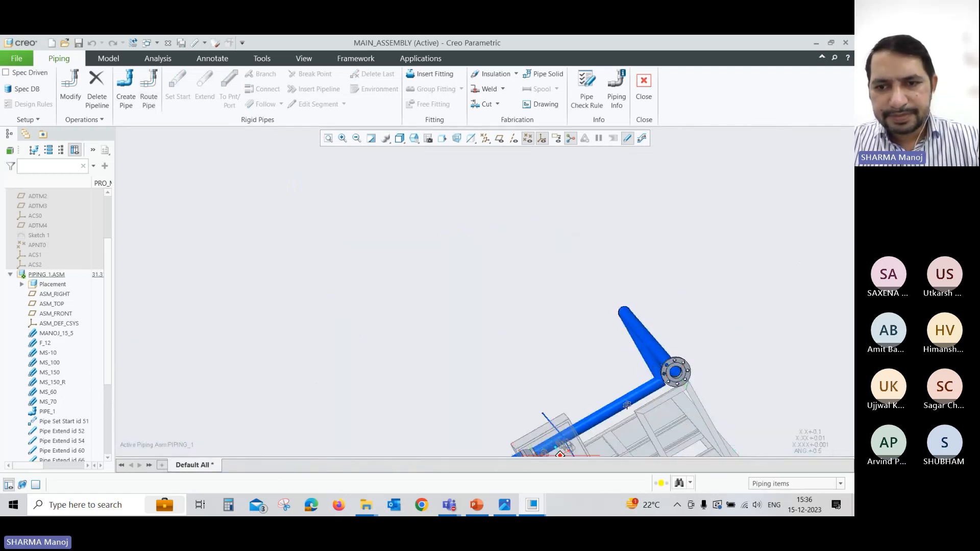
middle_click_drag(627, 404, 615, 392)
scroll(614, 391, "down", 2)
scroll(617, 387, "down", 2)
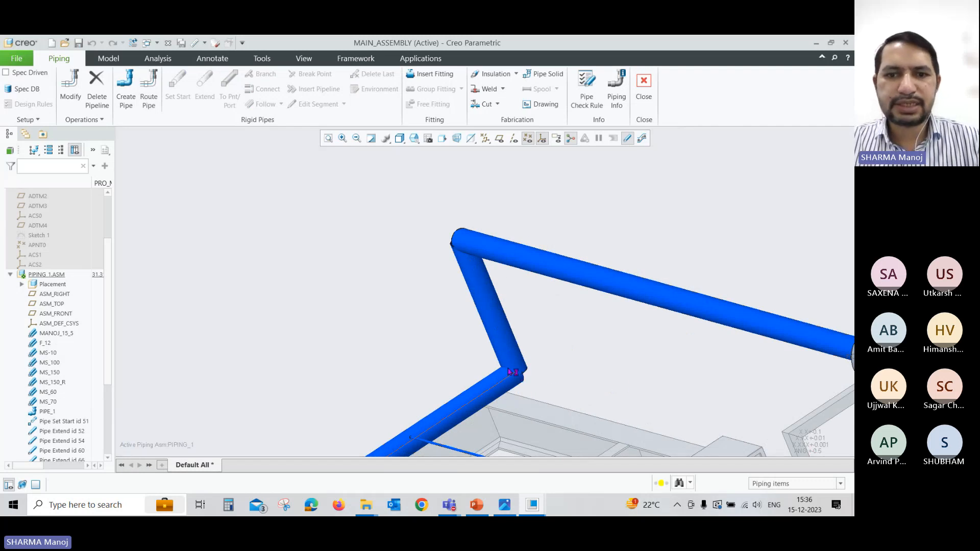
scroll(346, 258, "up", 3)
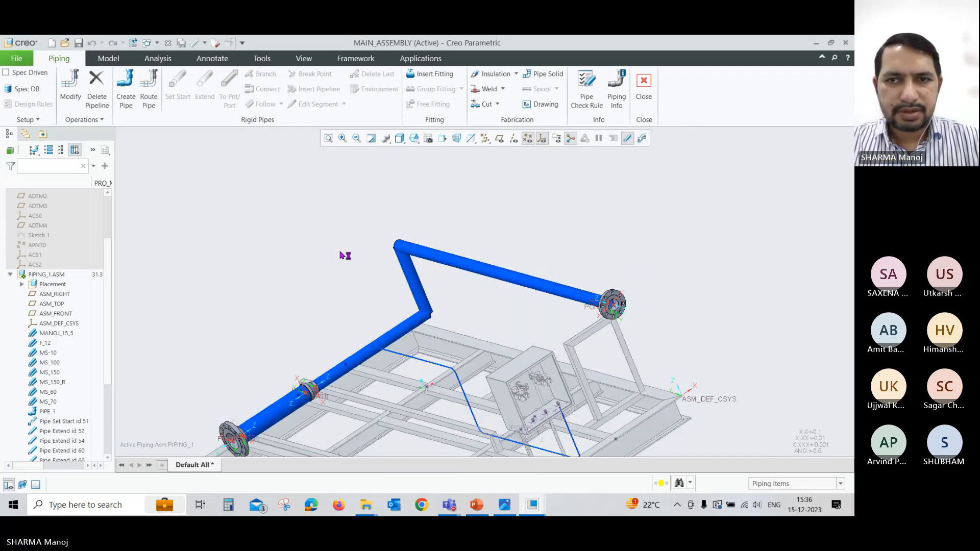
scroll(345, 256, "down", 2)
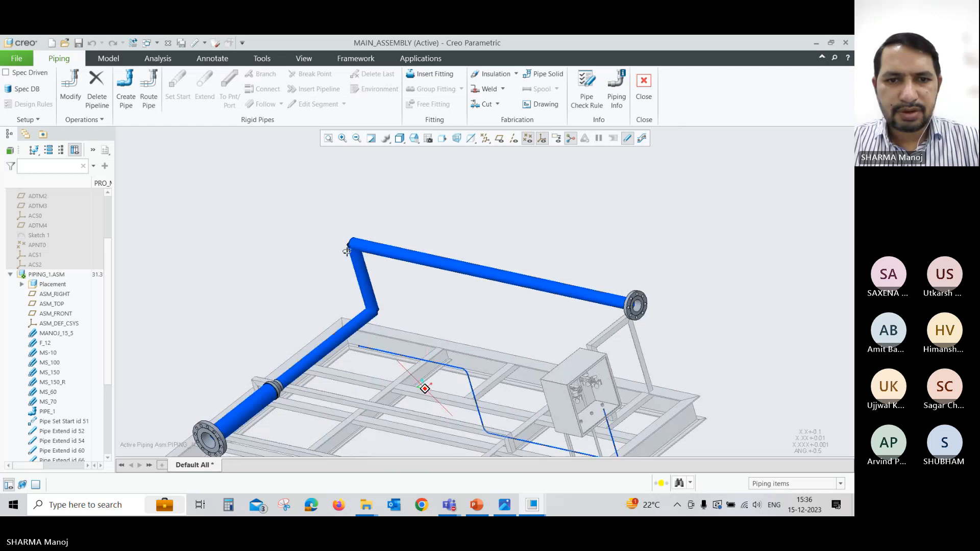
left_click(628, 138)
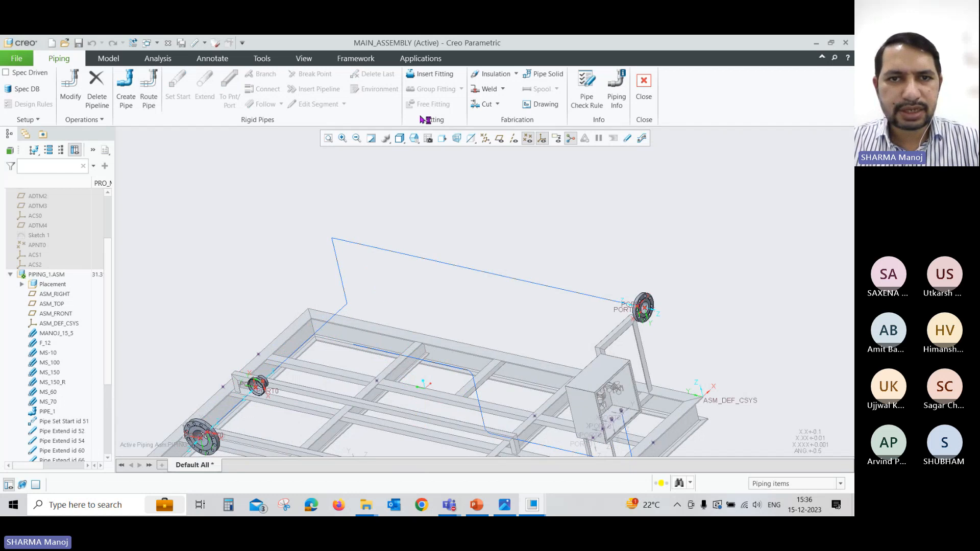
Insert the ELBOW_90_BW-STEEL-S-100 instance of elbow_90short_bw_steel.prt as a corner fitting at the pipe route's upper corner
left_click(432, 77)
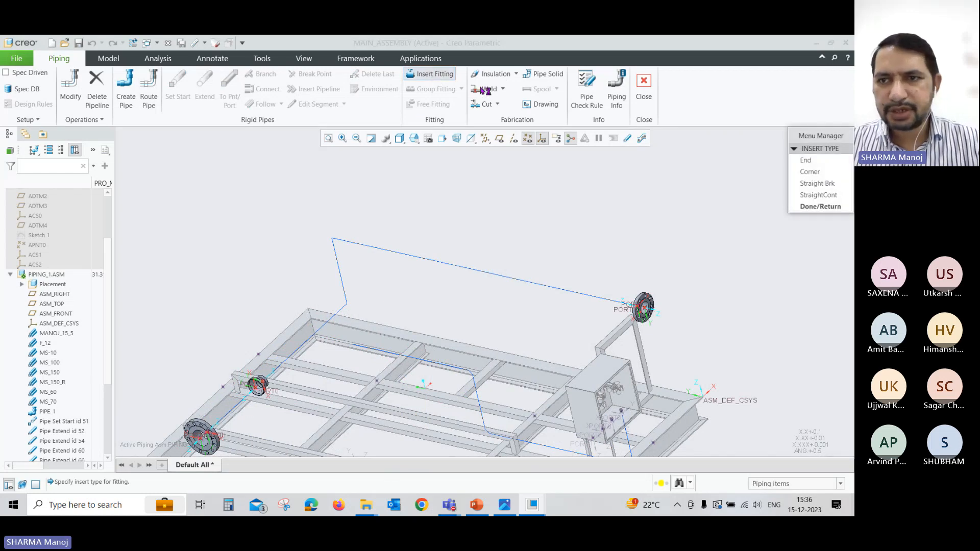
left_click(824, 173)
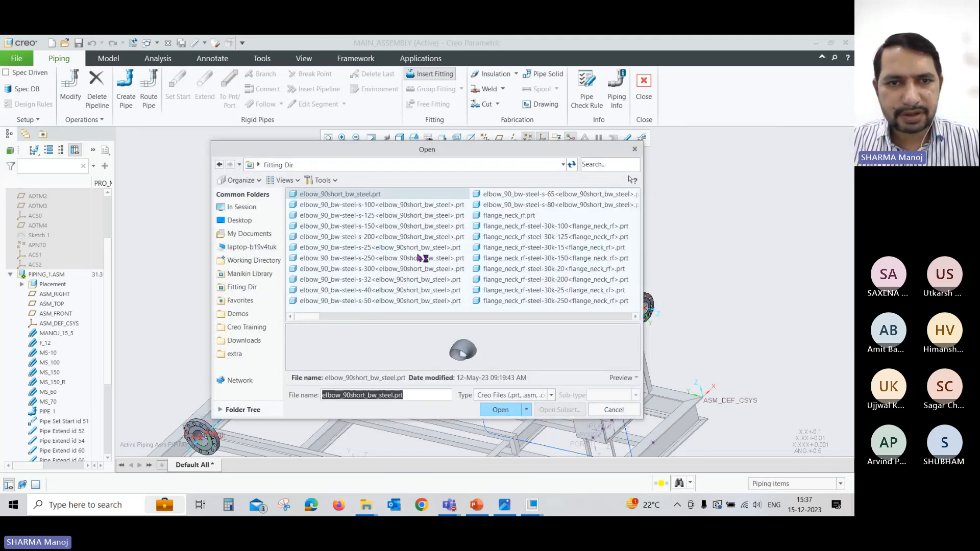
left_click(501, 409)
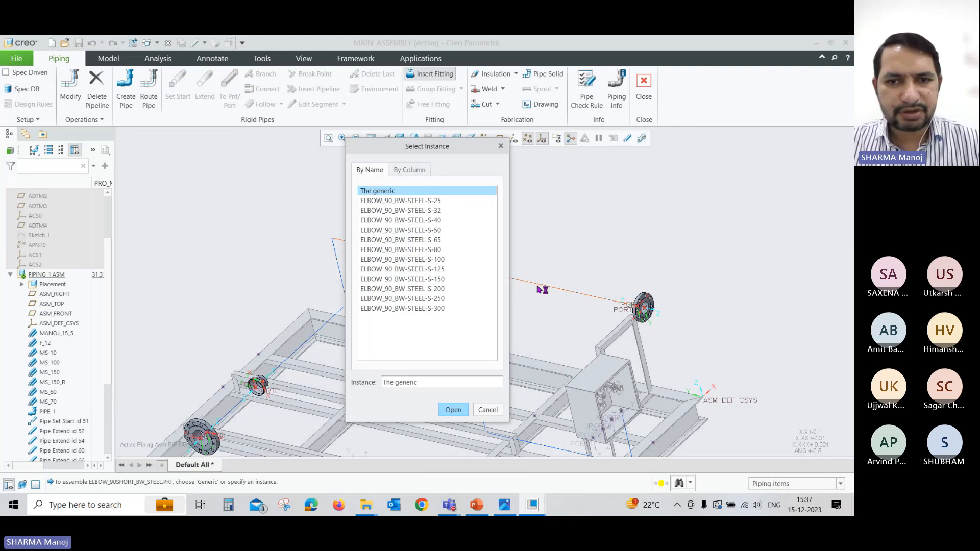
left_click(428, 259)
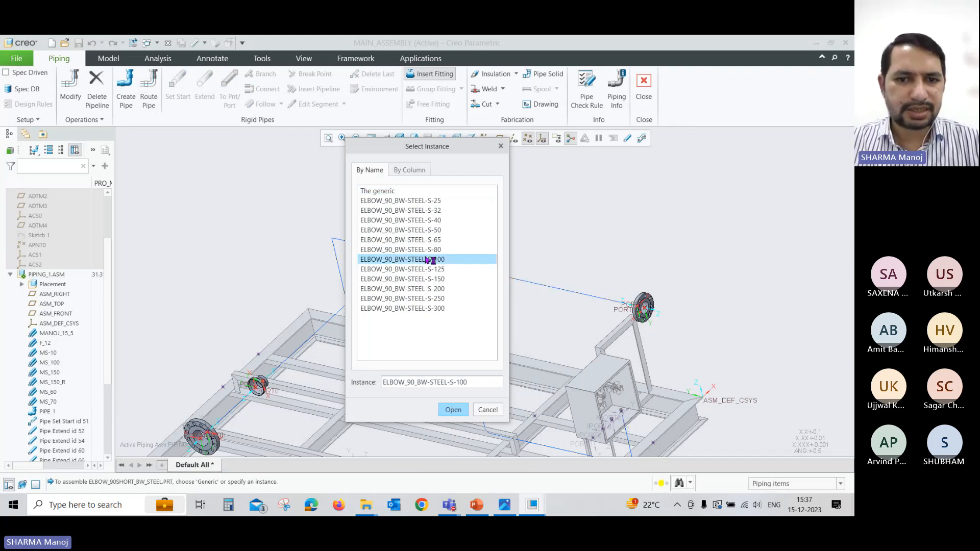
left_click(453, 410)
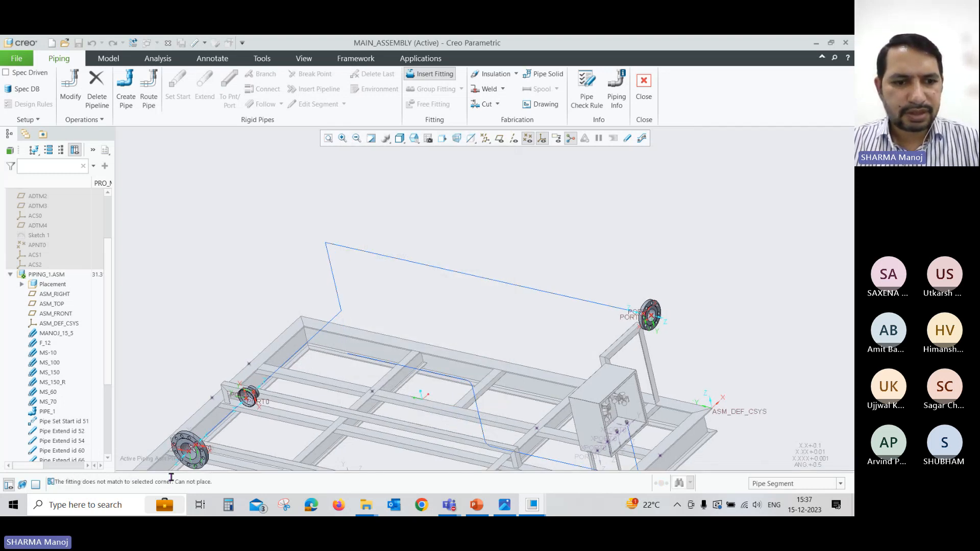
left_click(327, 247)
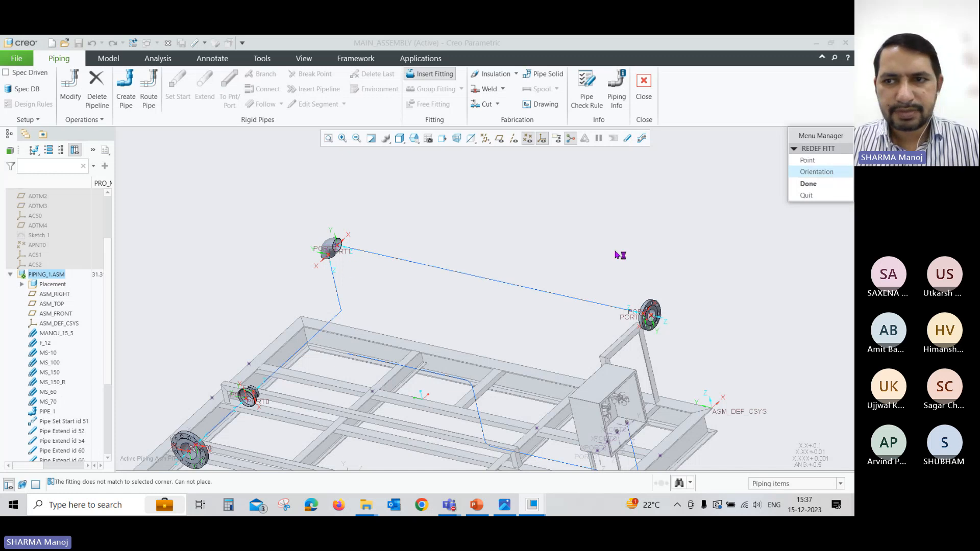
left_click(817, 184)
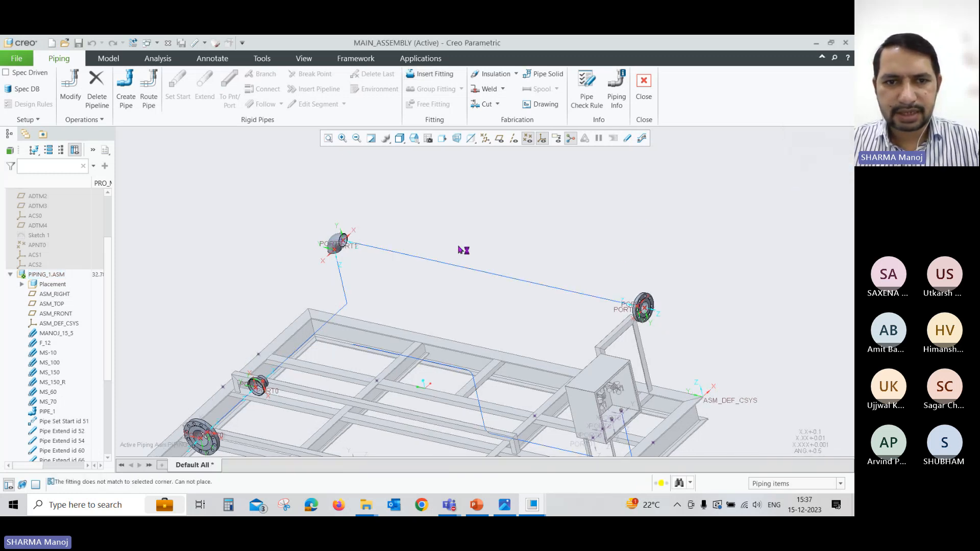
Examine the upper elbow's fit with the pipes displayed as solids, and return to the centerline display
middle_click_drag(462, 249, 444, 236)
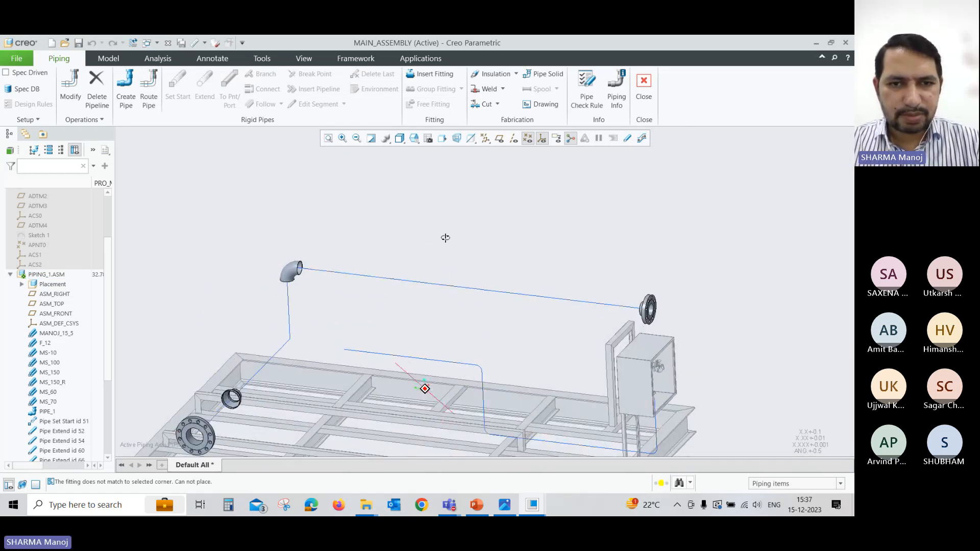
left_click(627, 138)
scroll(284, 296, "down", 6)
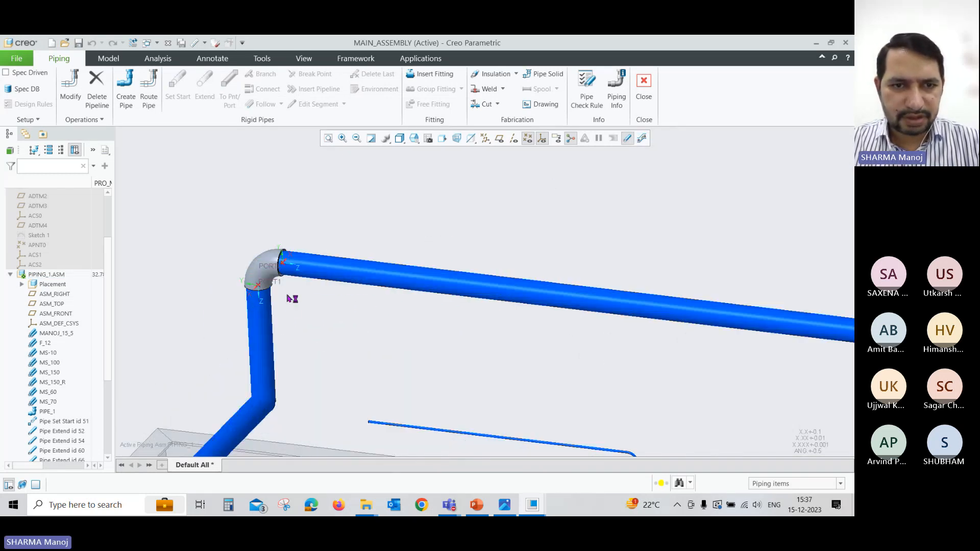
middle_click_drag(277, 297, 306, 293)
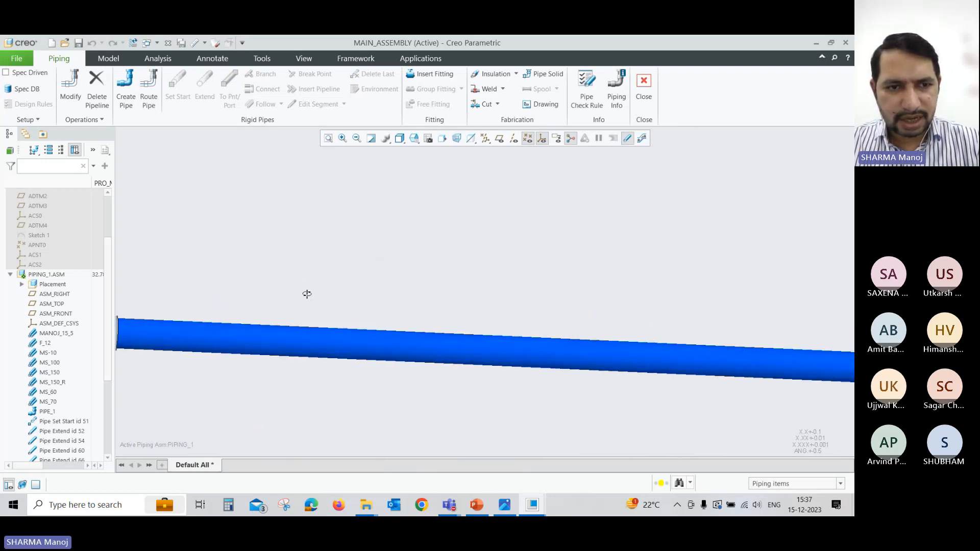
scroll(367, 292, "up", 5)
middle_click_drag(419, 318, 385, 317)
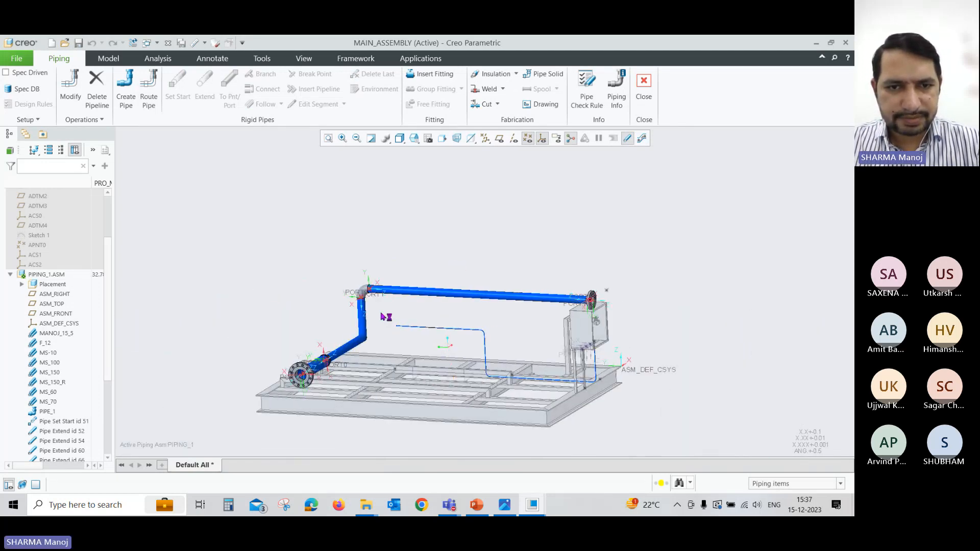
scroll(385, 318, "down", 3)
left_click(628, 143)
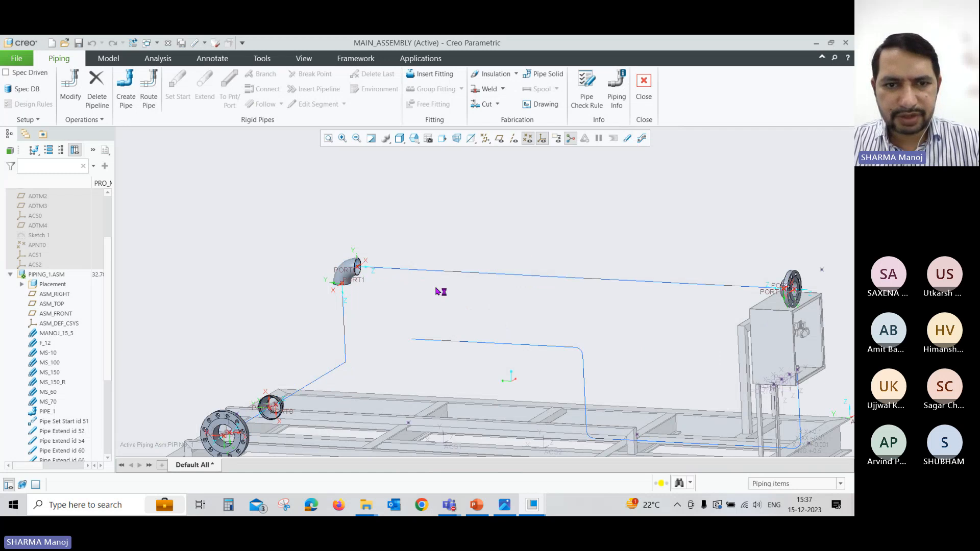
Insert an ELBOW_90_BW-STEEL-S-100 corner fitting at the lower corner, where the vertical pipe meets the run along the frame
middle_click_drag(437, 289, 376, 302)
middle_click_drag(355, 338, 382, 331)
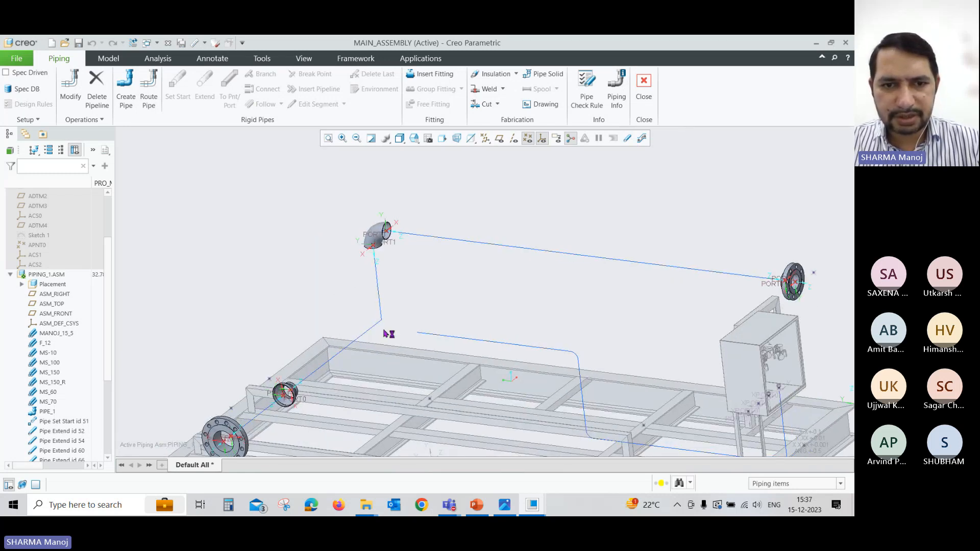
left_click(431, 74)
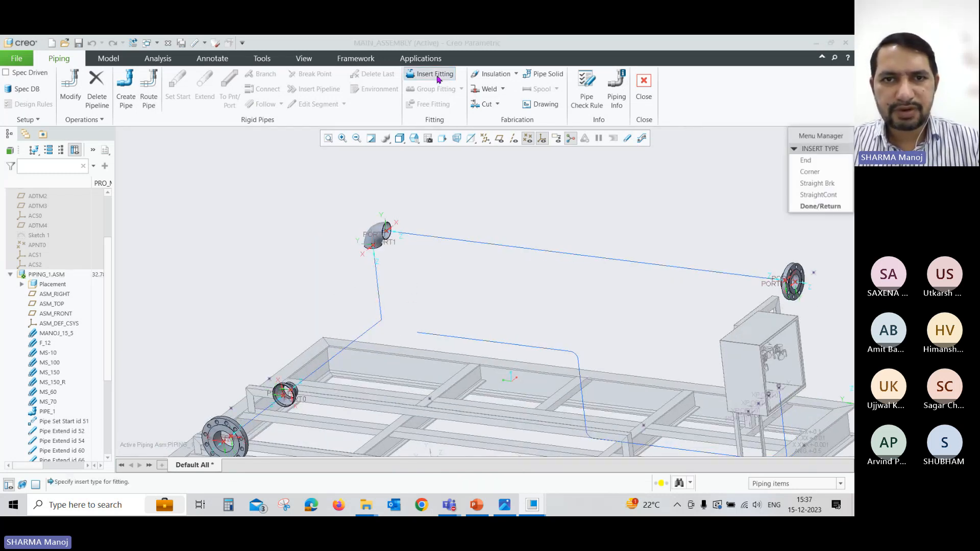
left_click(813, 160)
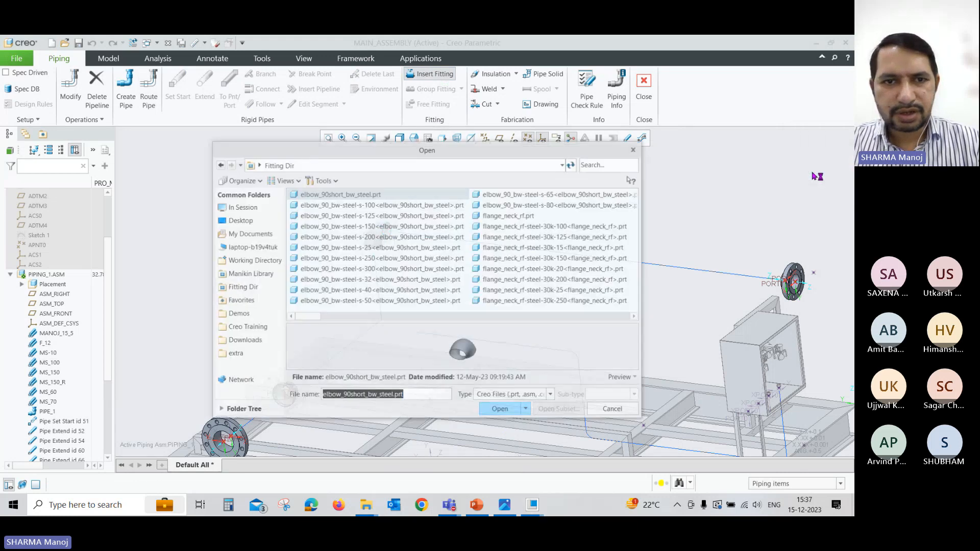
left_click(484, 409)
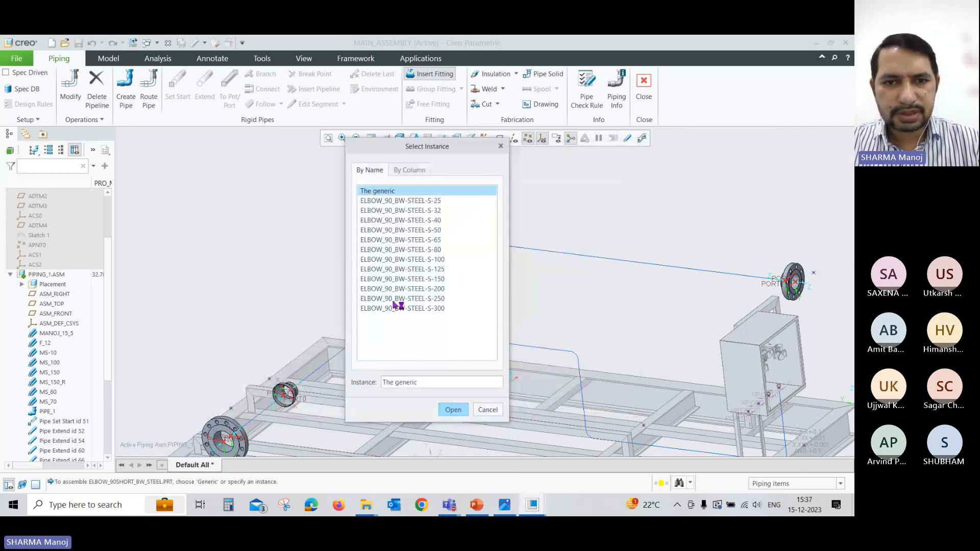
left_click(416, 260)
left_click(453, 410)
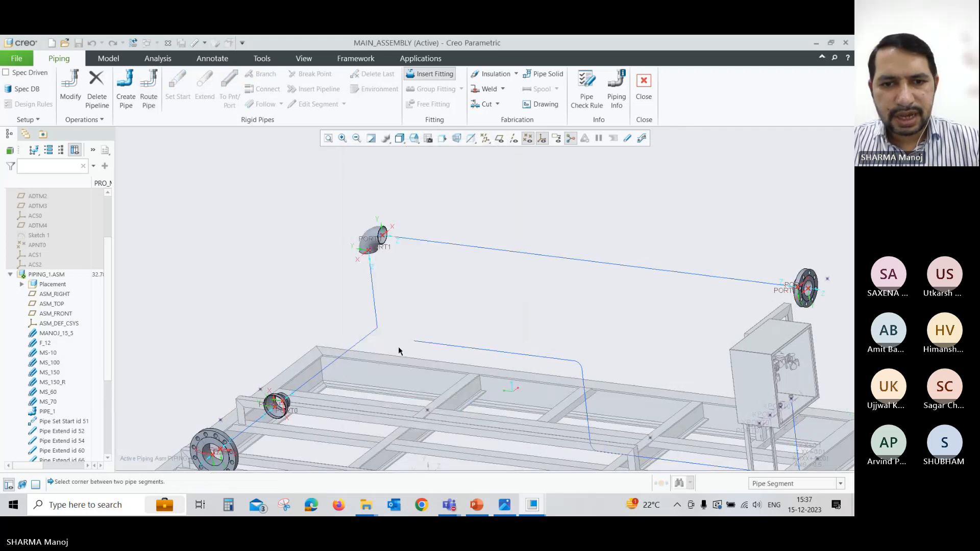
left_click(375, 331)
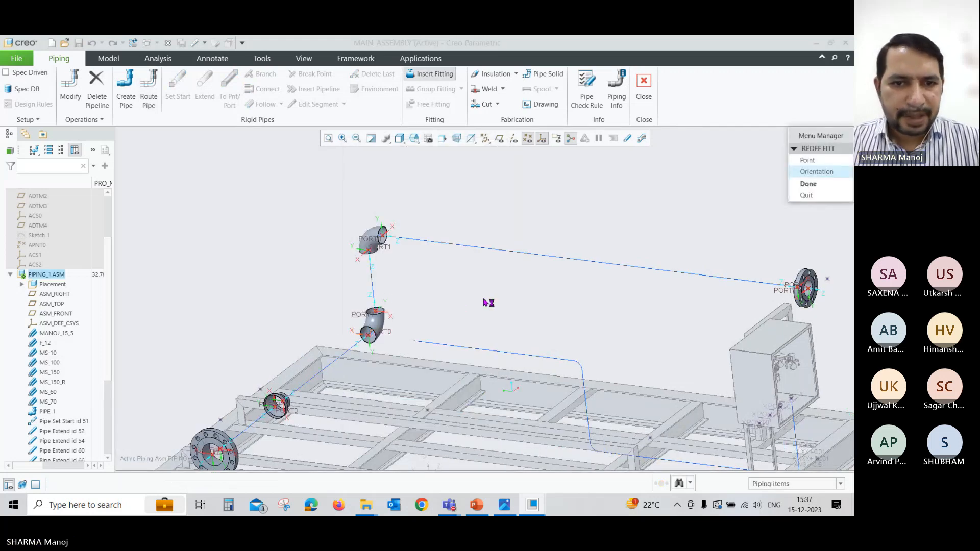
left_click(816, 185)
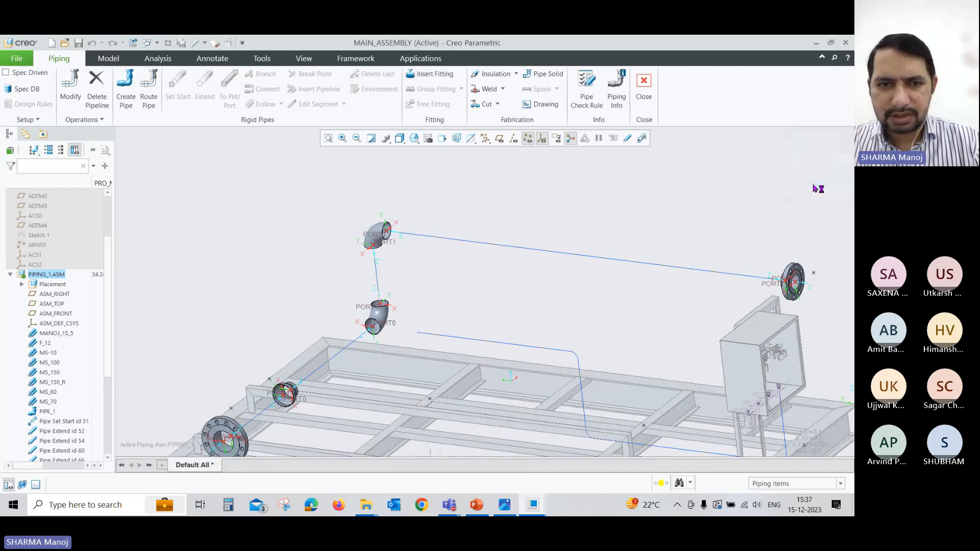
Display the pipes as solids, examine both elbows, and compare the route with the Piping_Final.JPG reference image
left_click(627, 138)
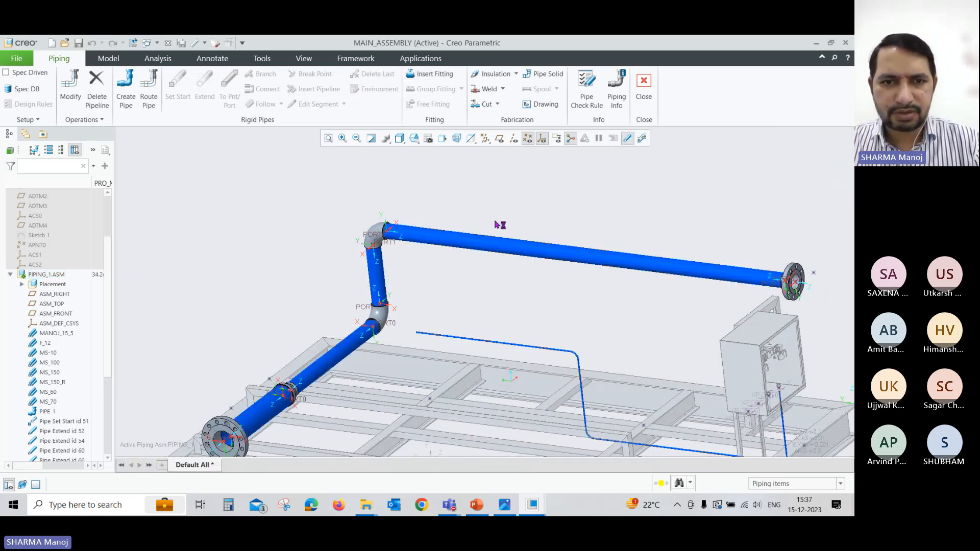
scroll(292, 248, "down", 2)
middle_click_drag(292, 248, 317, 261)
scroll(320, 258, "down", 1)
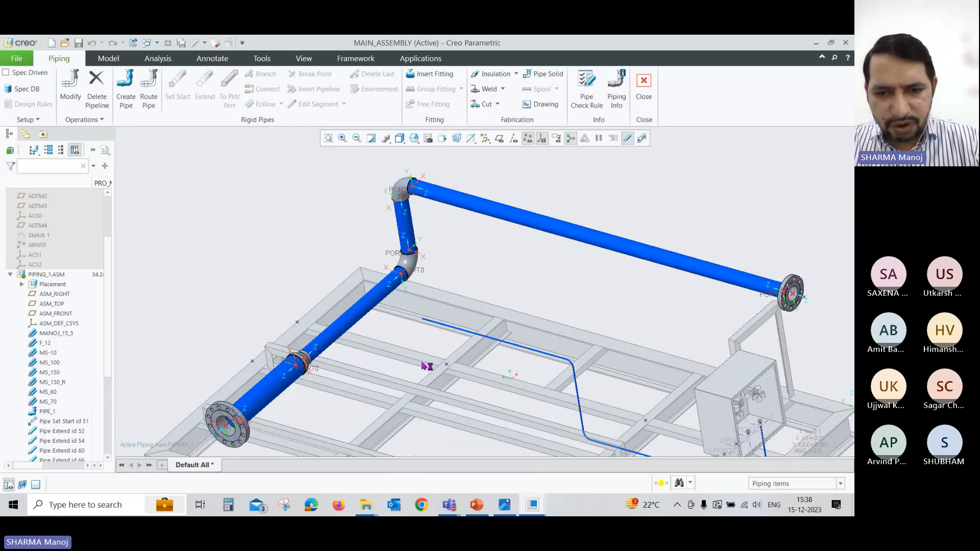
left_click(504, 507)
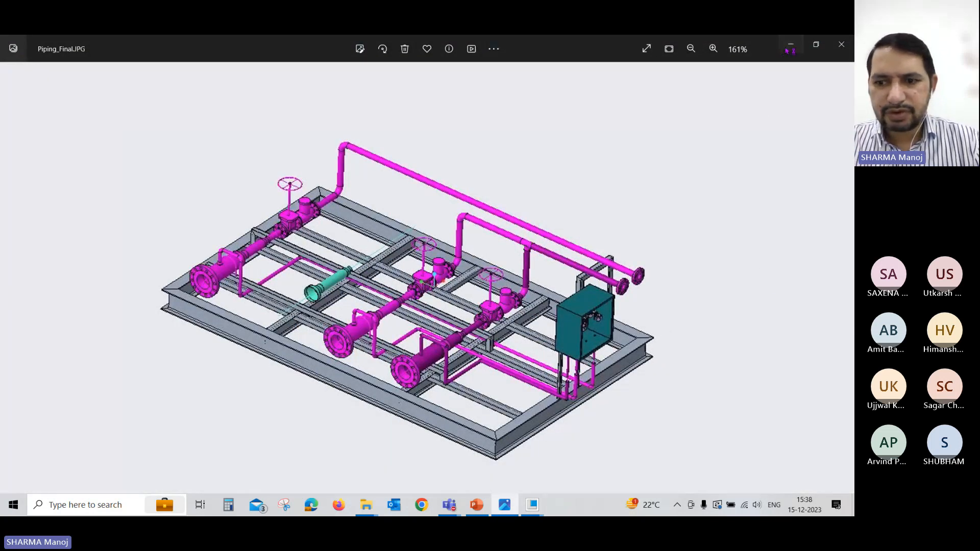
left_click(790, 50)
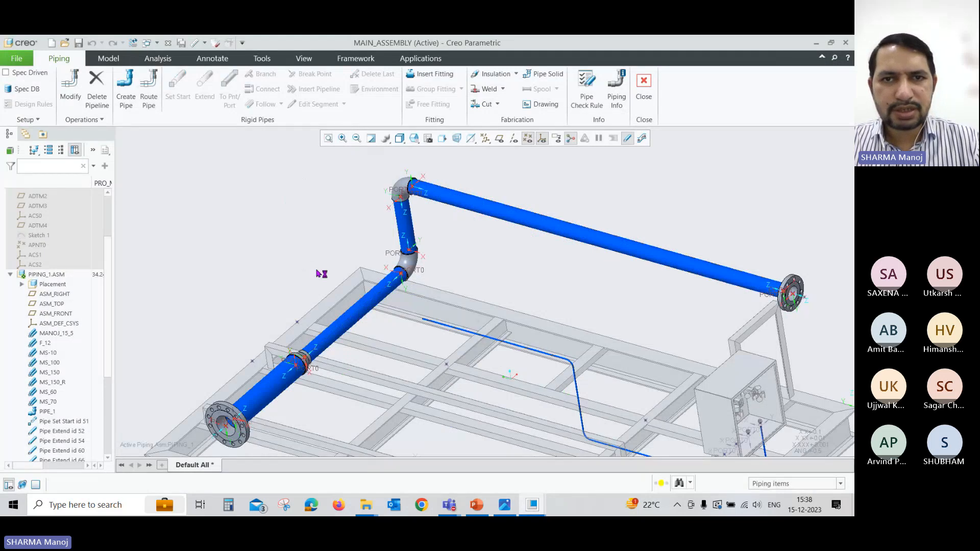
Start inserting a straight-break fitting using the VL_GATE_FLRF-STEEL-10K-100 instance of vl_gate_flrf.prt from the fitting directory
left_click(428, 74)
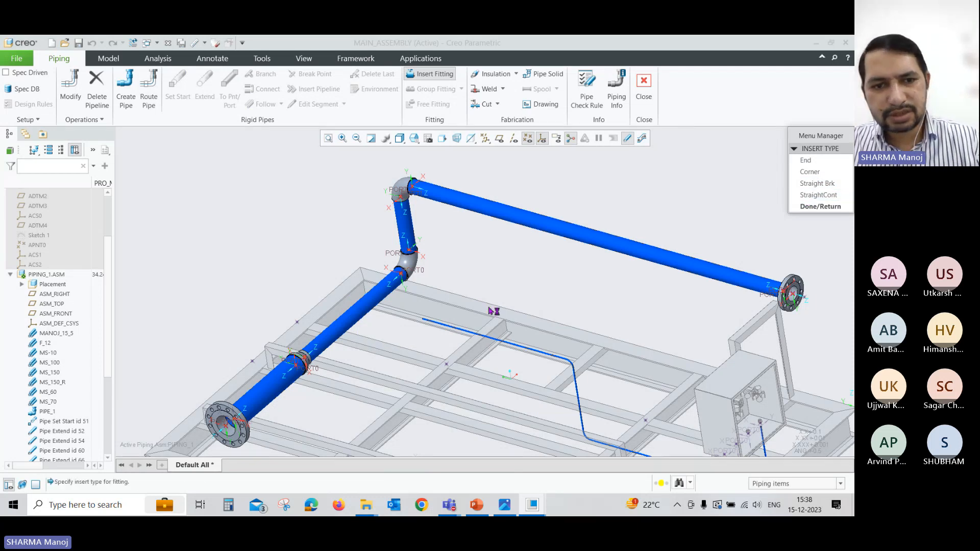
left_click(842, 184)
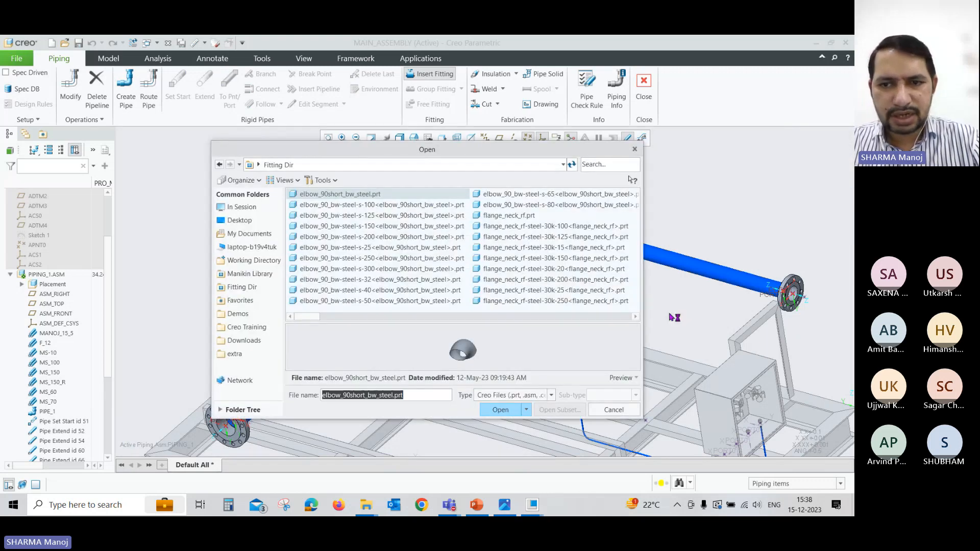
left_click(635, 317)
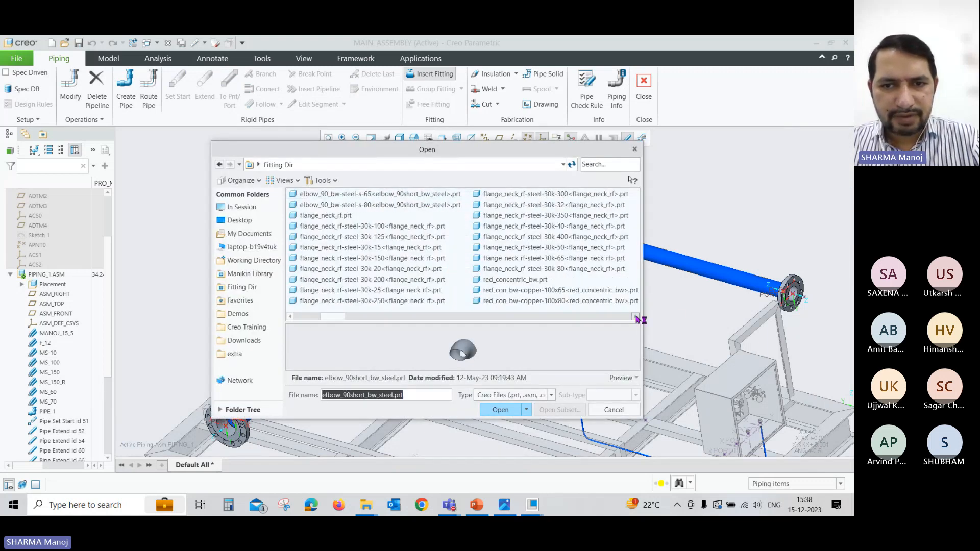
left_click(636, 316)
left_click(636, 316)
left_click(636, 317)
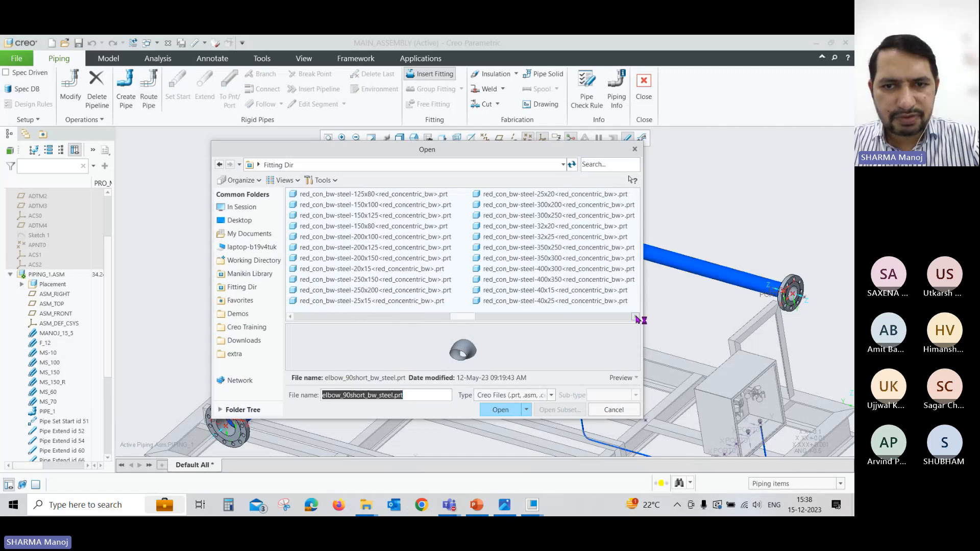
left_click(347, 218)
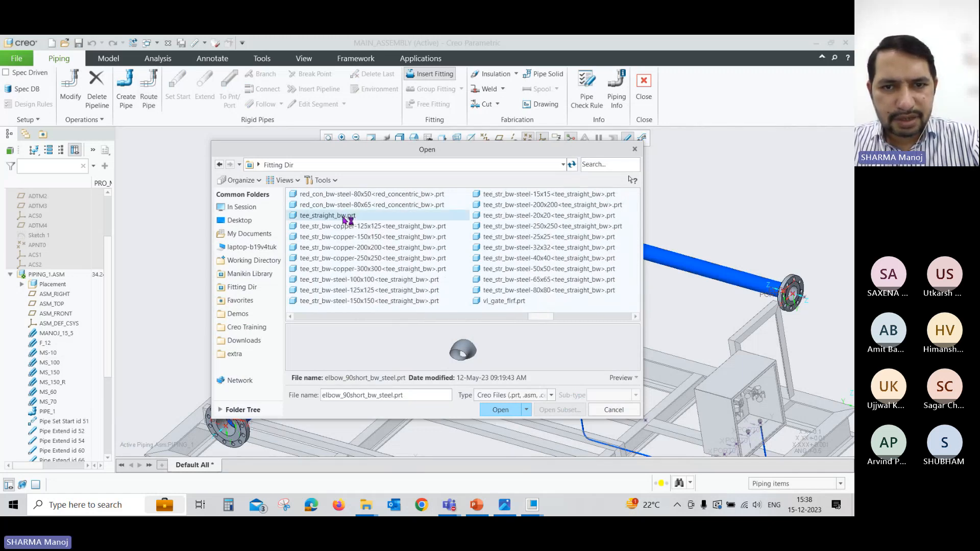
left_click(491, 304)
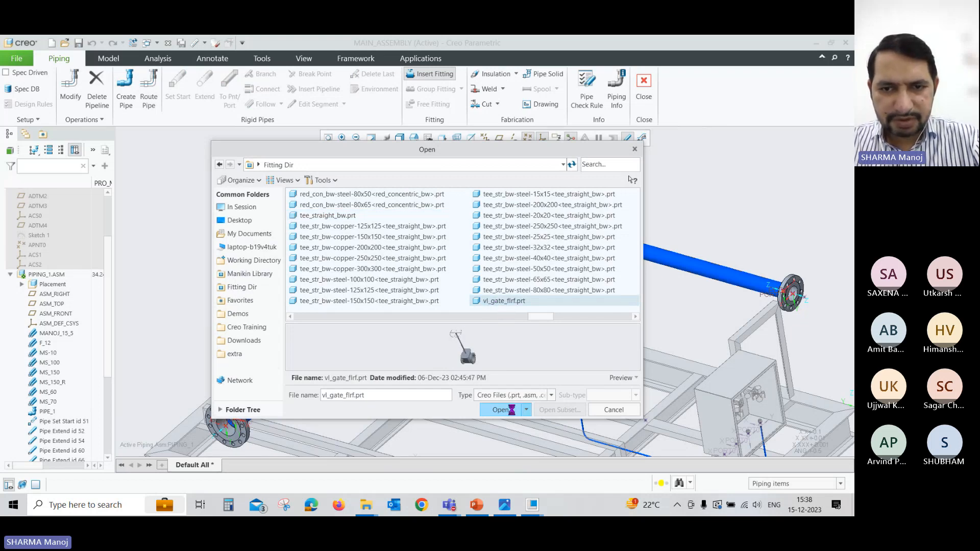
left_click(500, 409)
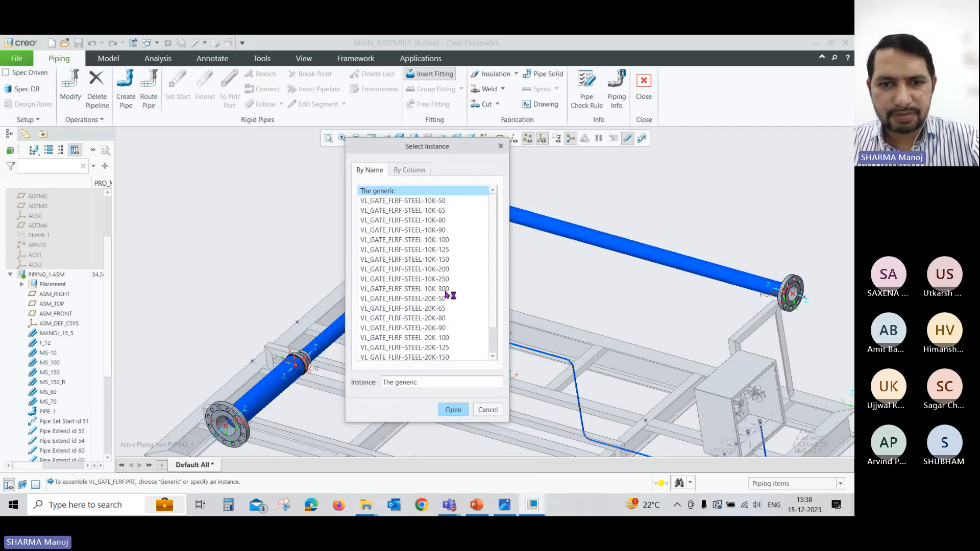
left_click(439, 239)
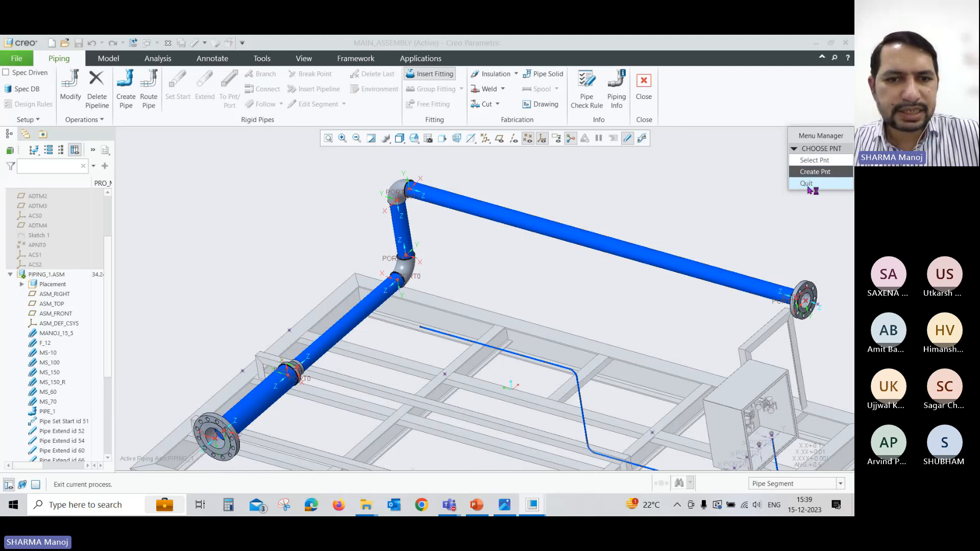
Place the gate valve at length ratio 0.5 on the segment between reducer and lower elbow, aligned by its port point PNT4, with pipes displayed as centerlines
left_click(628, 138)
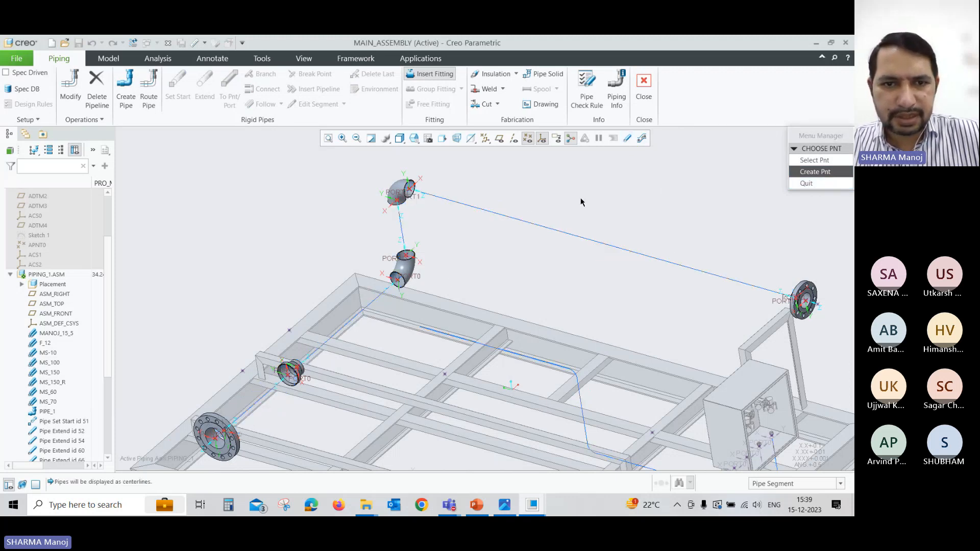
scroll(370, 310, "down", 3)
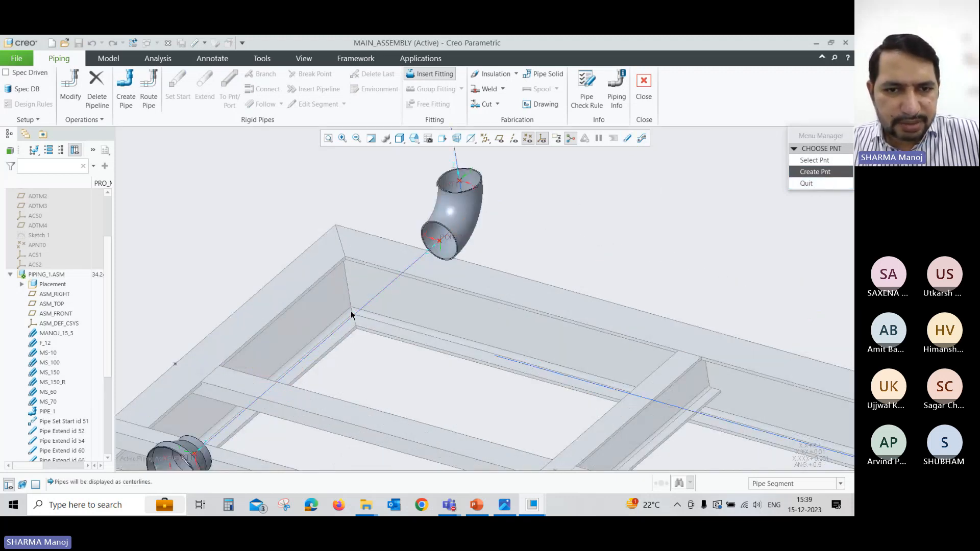
left_click(344, 323)
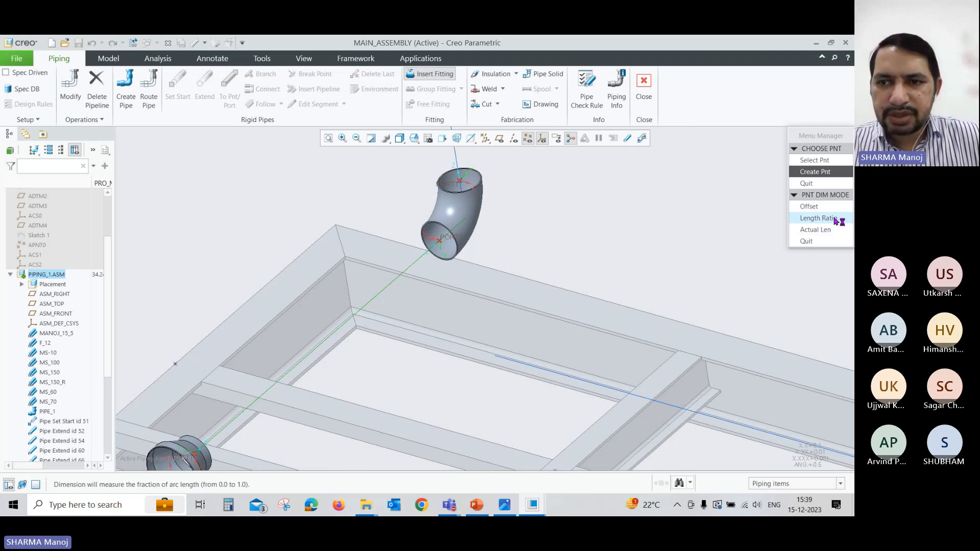
left_click(835, 219)
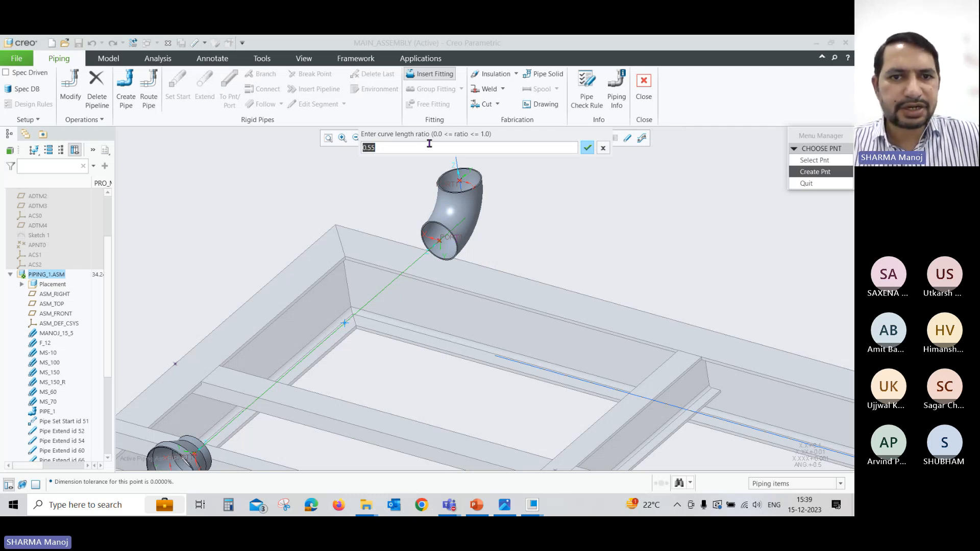
left_click(391, 148)
left_click_drag(391, 149, 352, 149)
type("0")
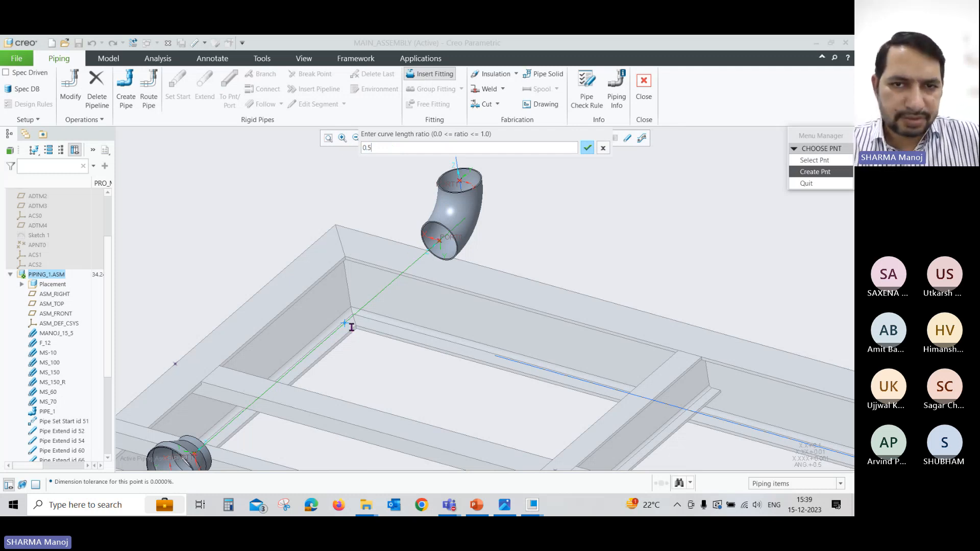
left_click(587, 148)
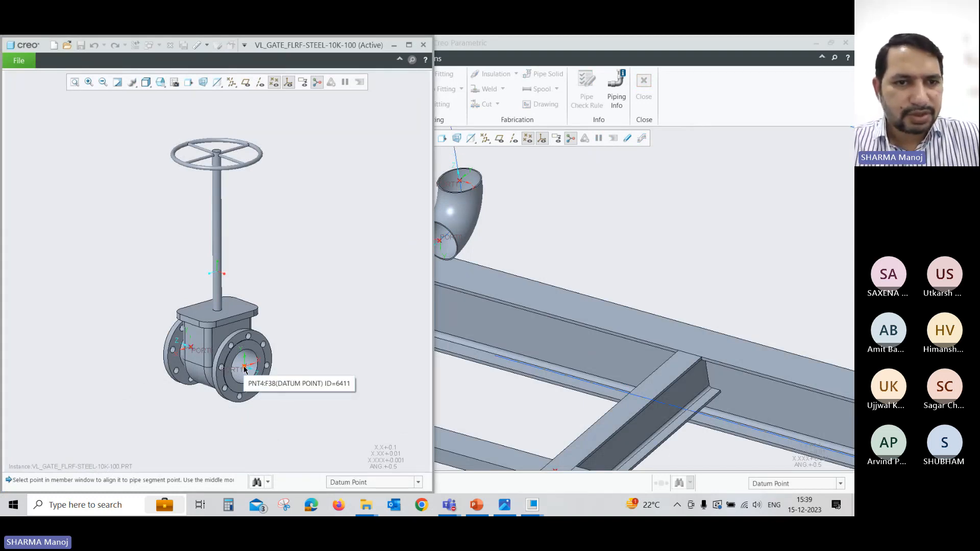
left_click(245, 368)
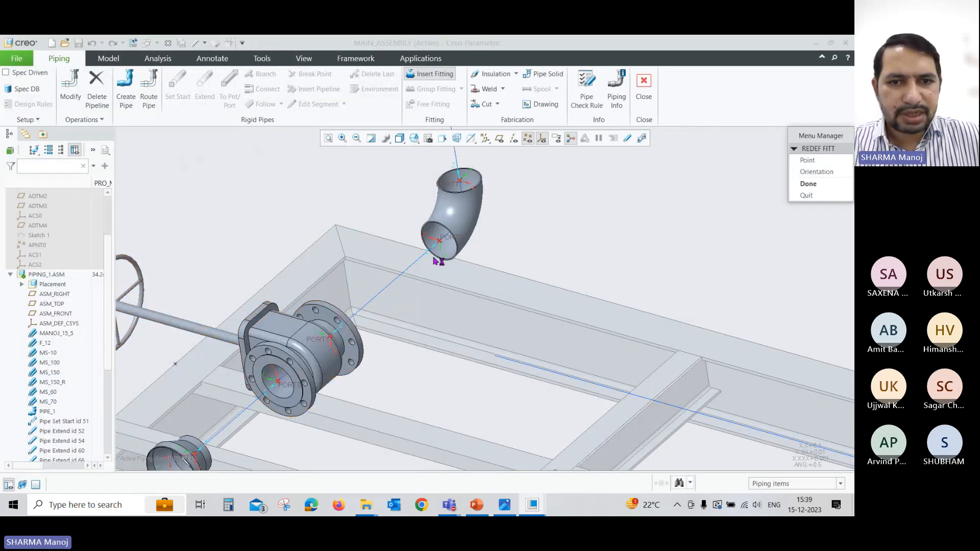
Compare the valve's orientation with the Piping_Final.JPG reference image and try flipping it and twisting it by 90 degrees
mouse_move(358, 260)
middle_mouse_down()
mouse_move(386, 248)
mouse_move(345, 254)
mouse_move(364, 262)
middle_mouse_up()
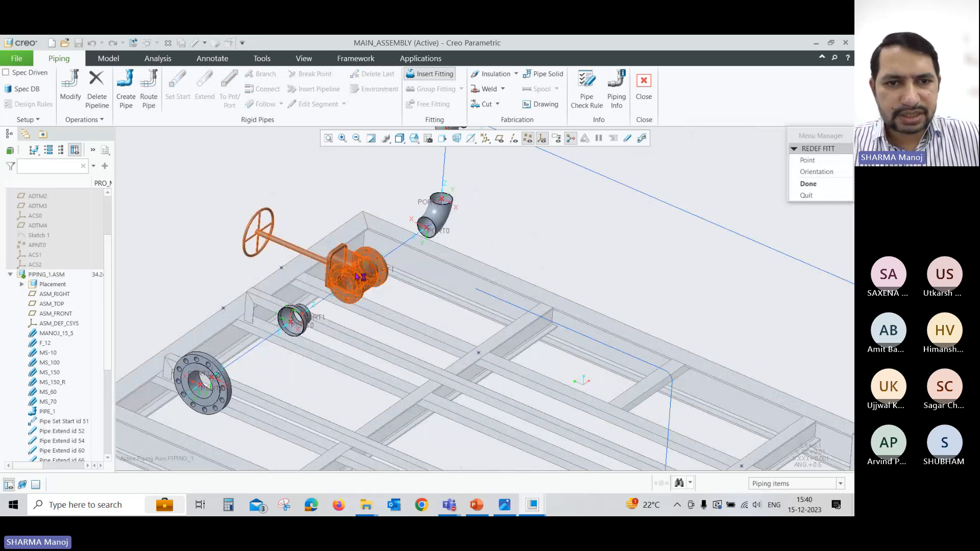
scroll(292, 278, "up", 2)
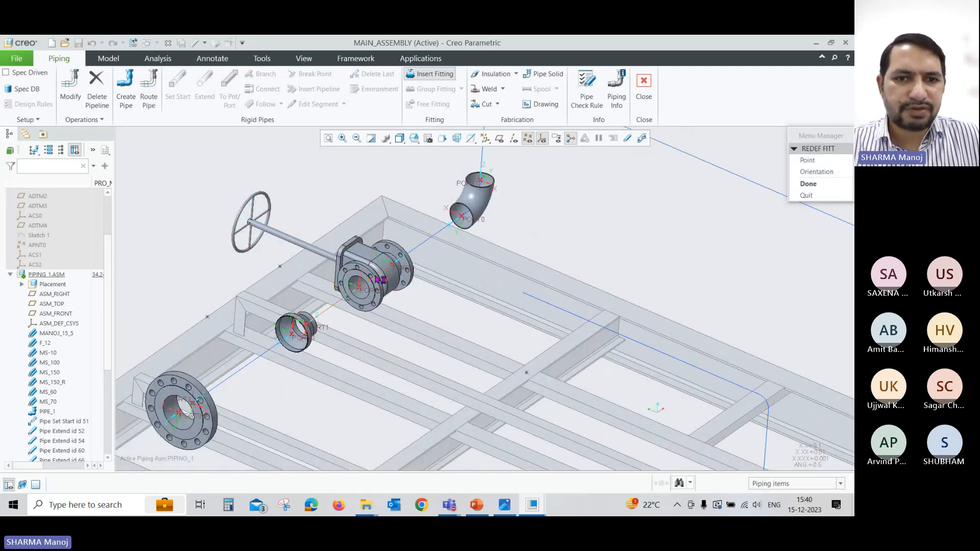
left_click(503, 510)
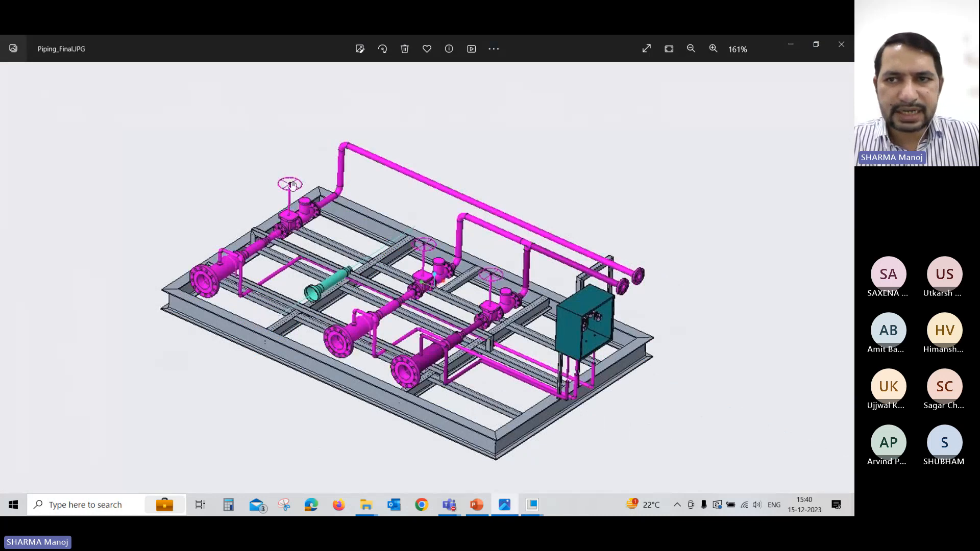
left_click(791, 45)
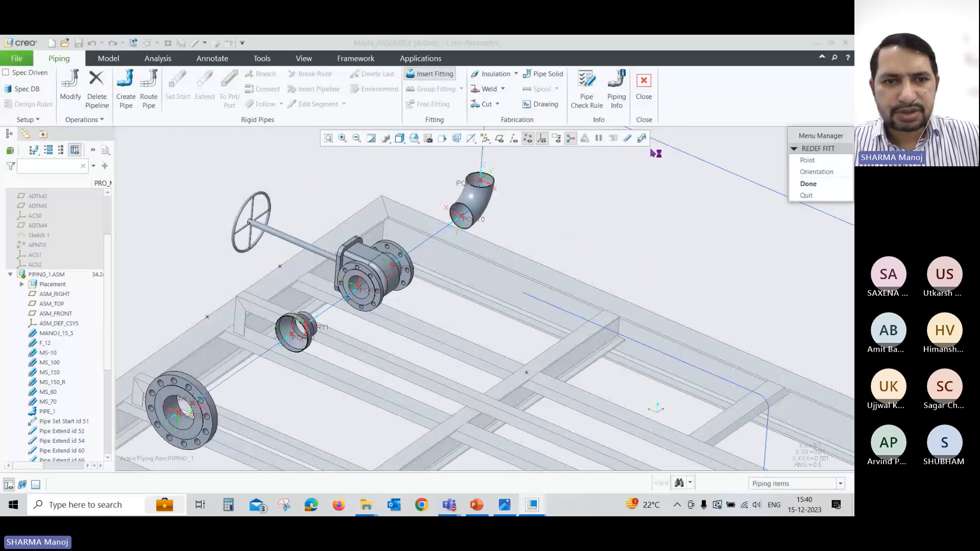
left_click(811, 172)
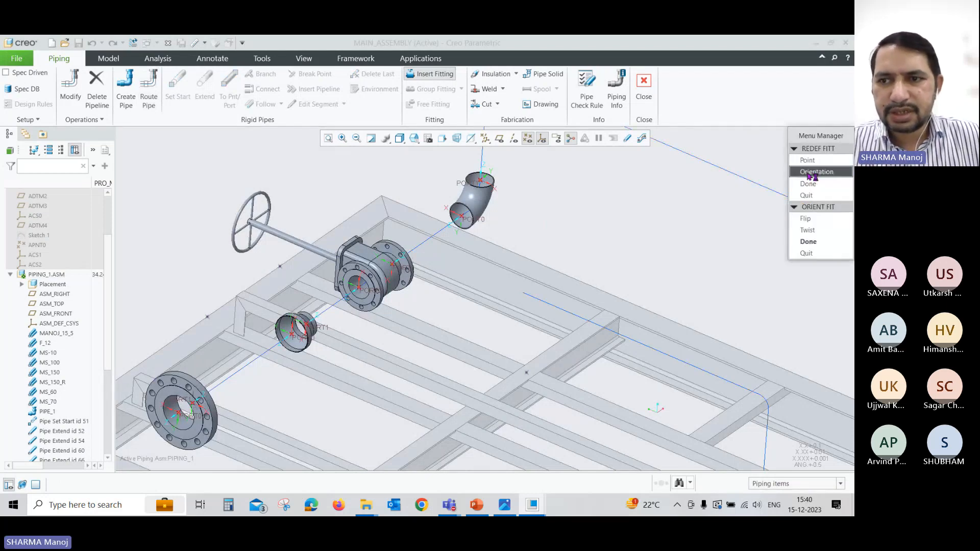
left_click(813, 232)
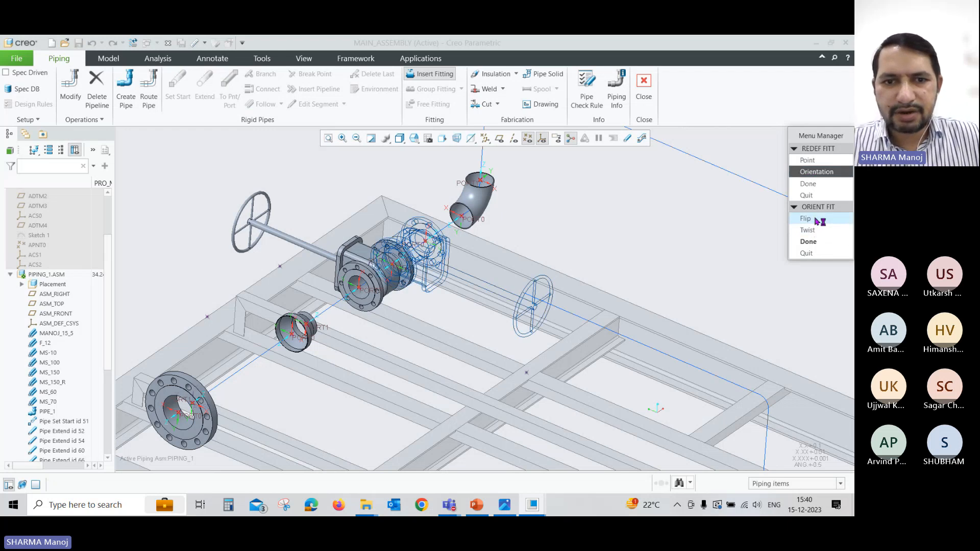
left_click(816, 220)
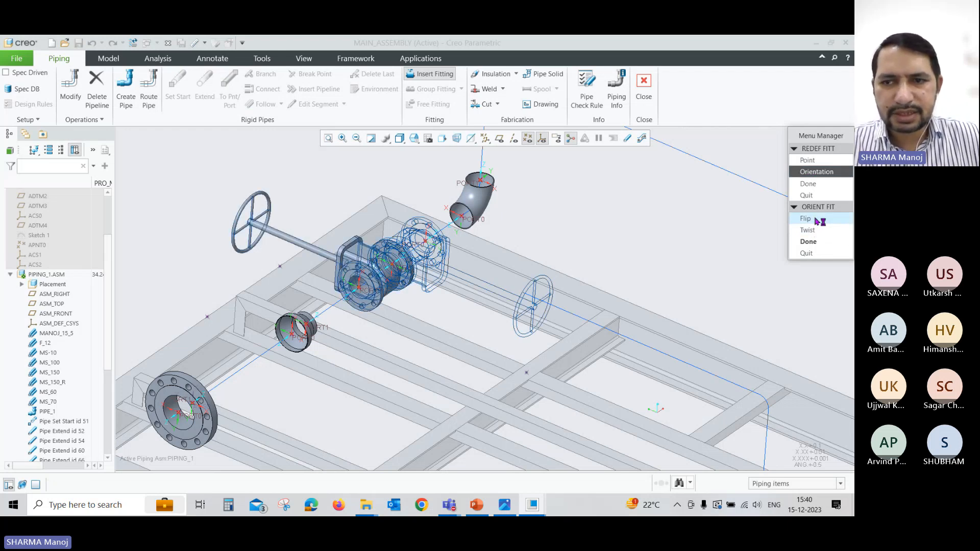
left_click(811, 230)
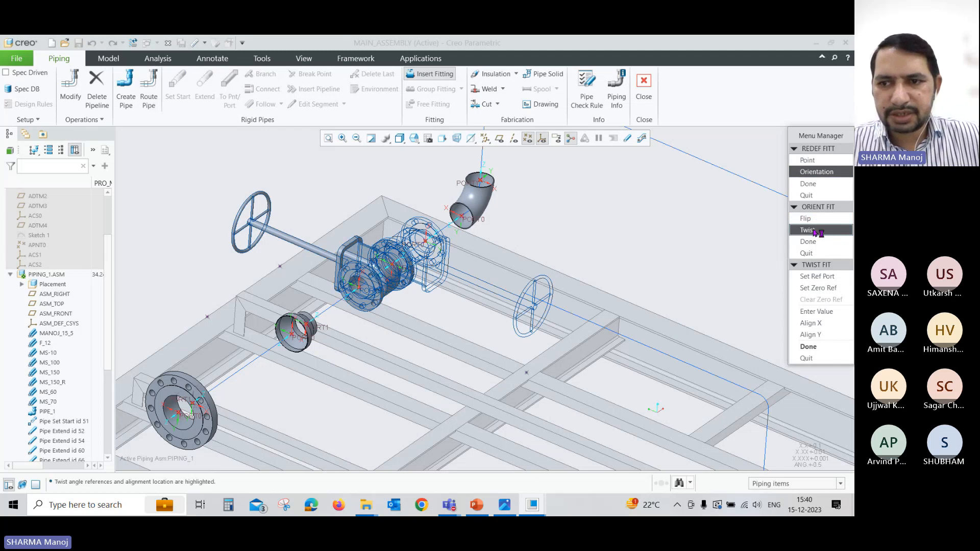
left_click(817, 311)
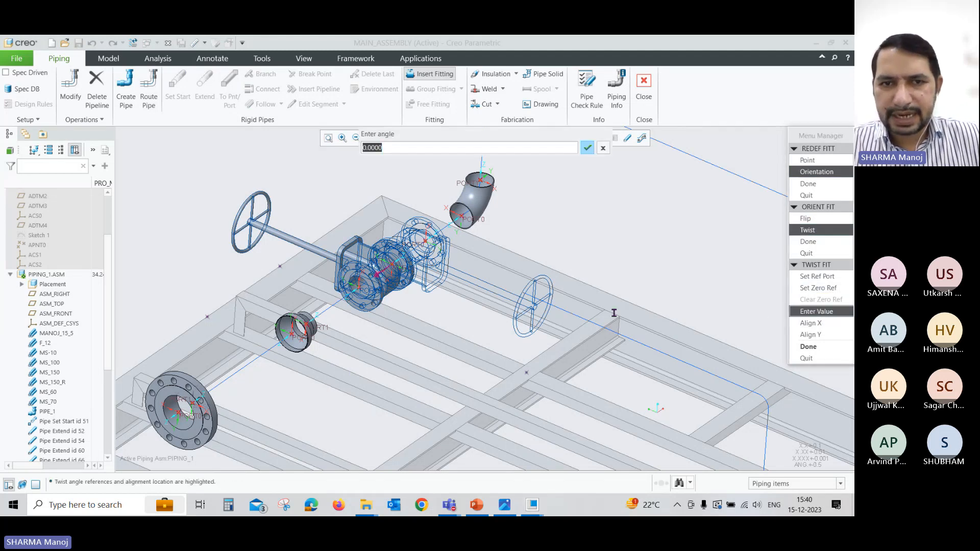
type("90")
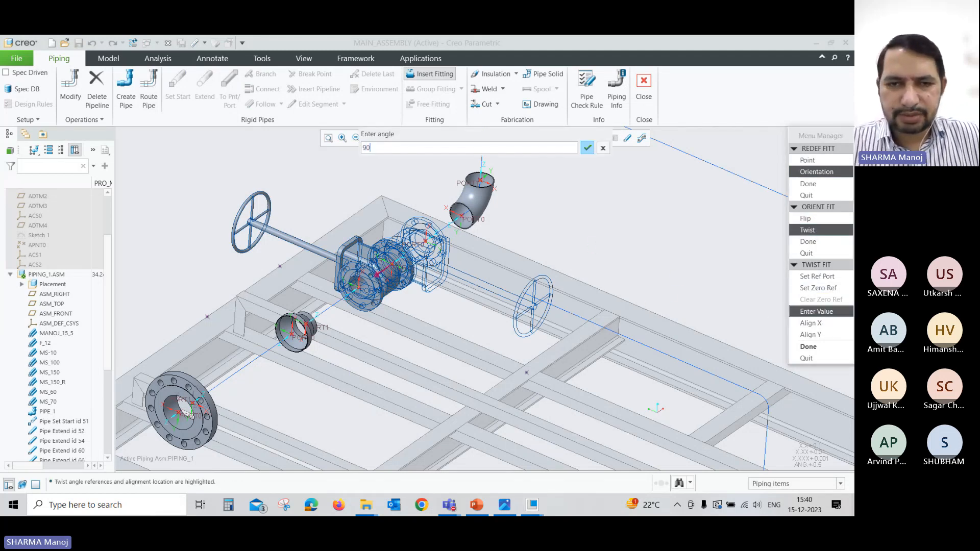
key("Return")
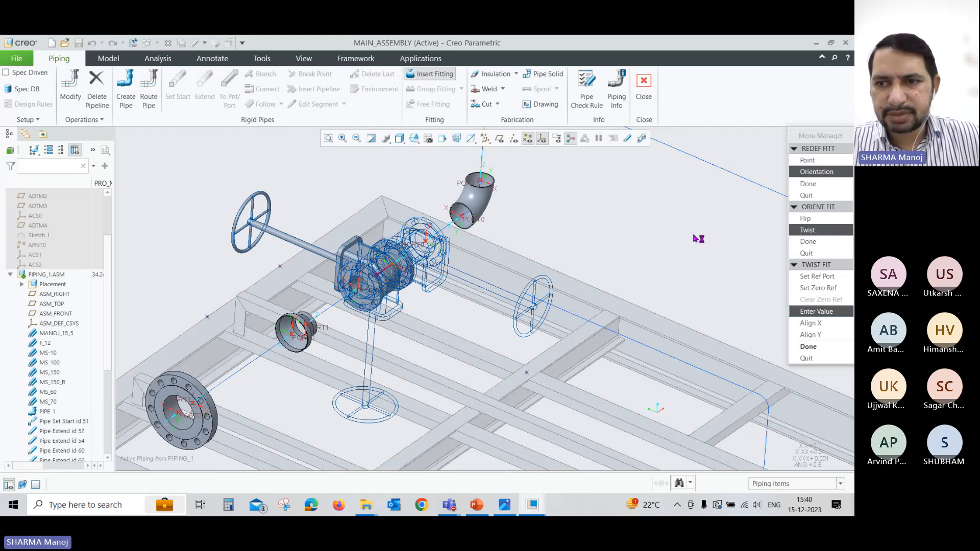
Flip the gate valve and twist it by 90 degrees so its handwheel points upward, and complete the fitting insertion
left_click(819, 222)
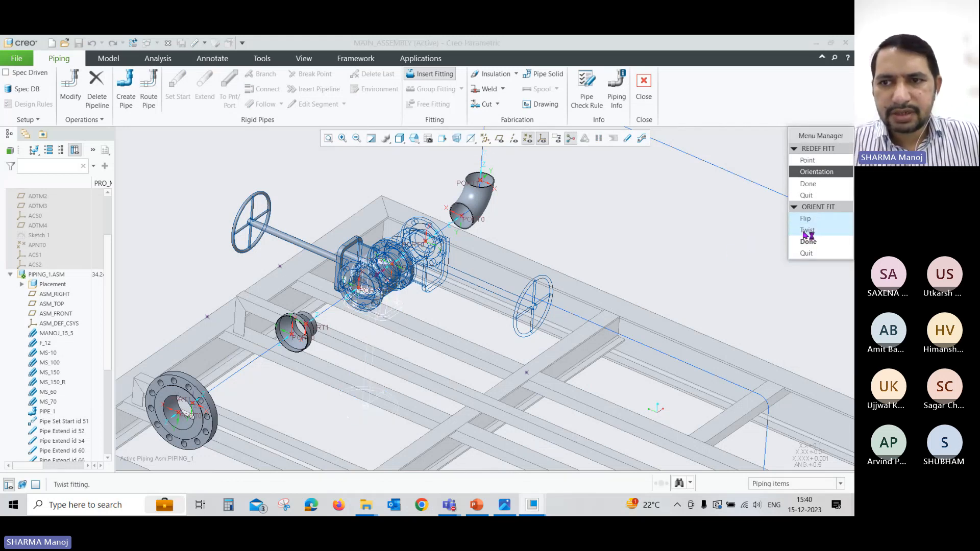
left_click(806, 231)
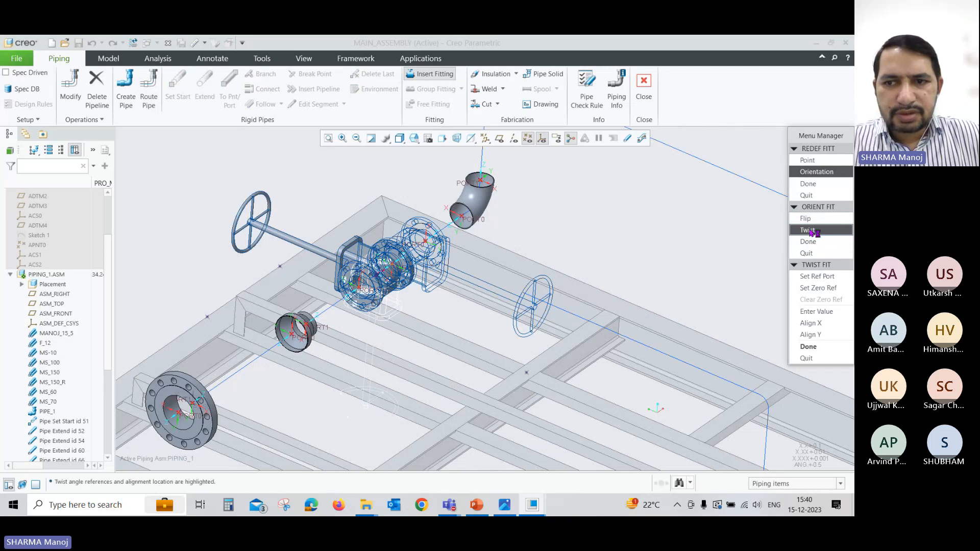
left_click(816, 311)
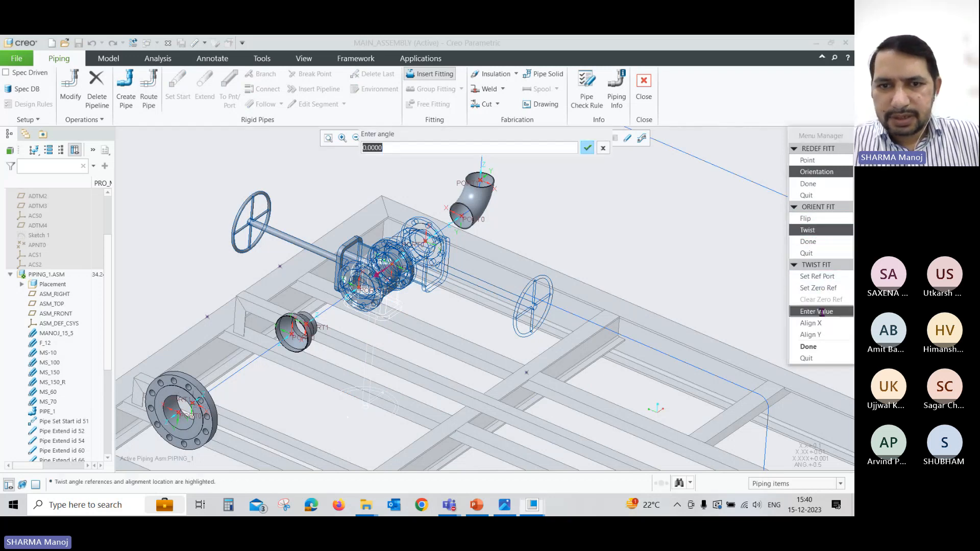
type("-90")
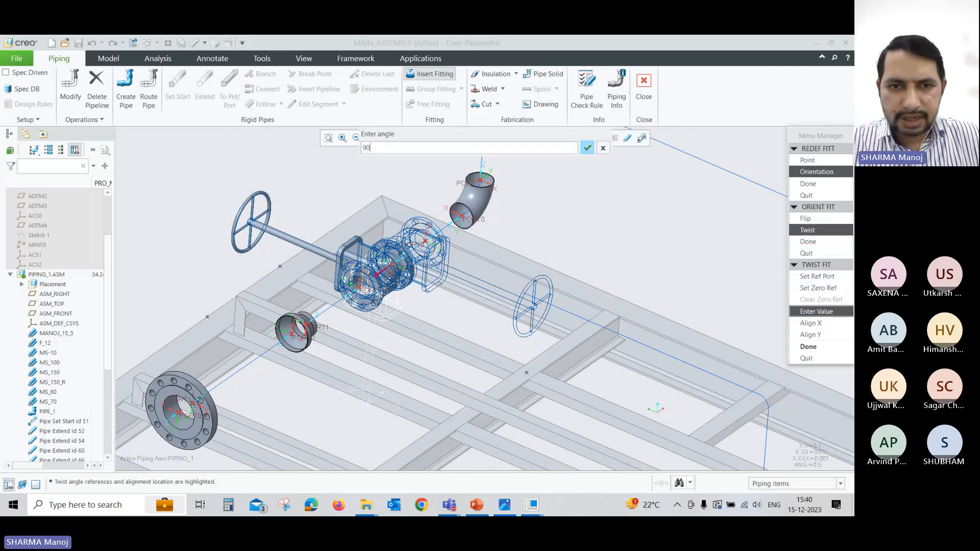
key("Return")
left_click(807, 347)
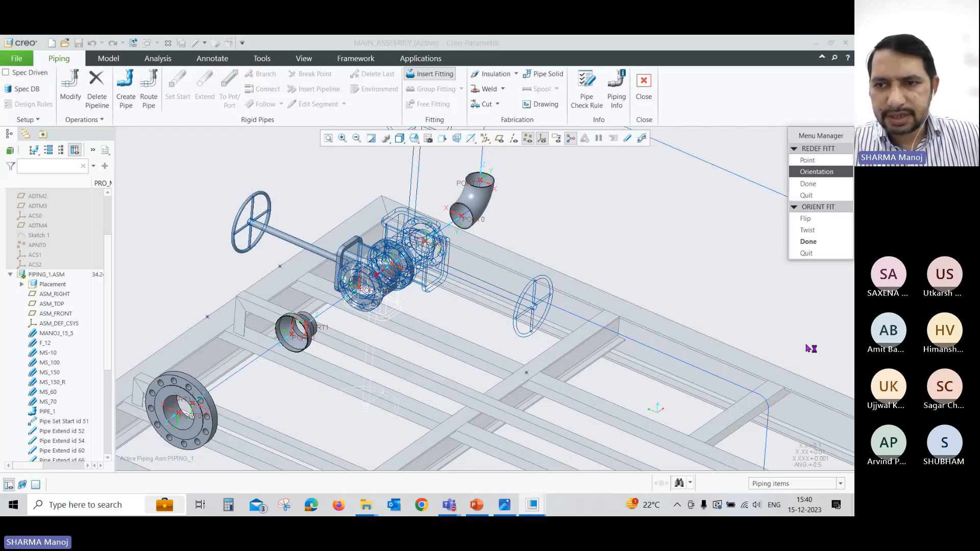
left_click(809, 241)
left_click(817, 188)
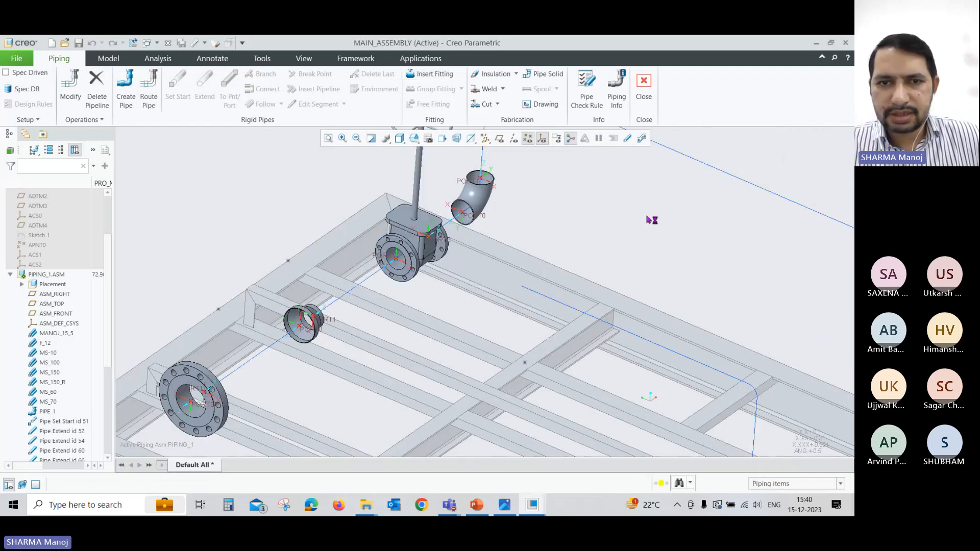
Examine the gate valve in the pipeline with the pipes displayed as solids, and return to the centerline display
scroll(504, 307, "up", 3)
middle_click_drag(503, 305, 411, 240)
scroll(473, 273, "down", 2)
left_click(627, 140)
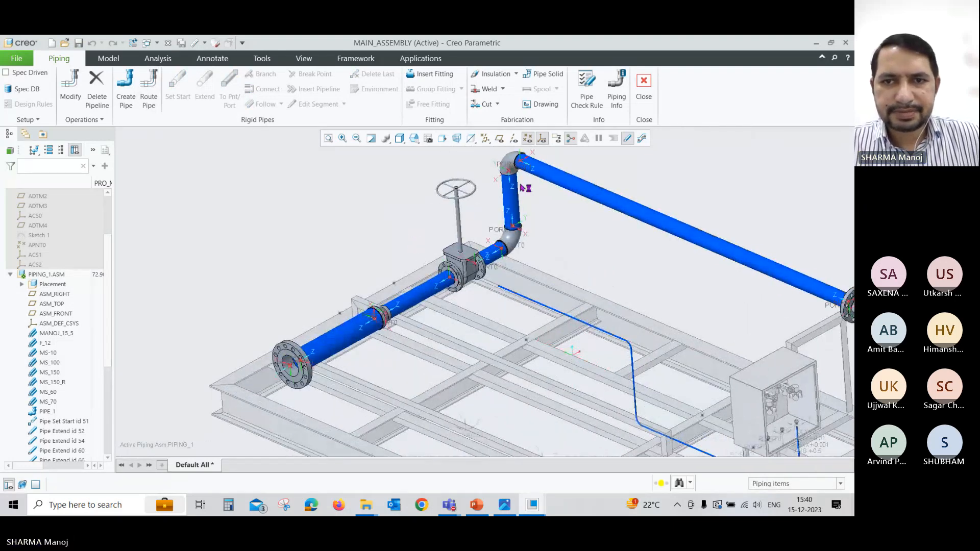
scroll(380, 222, "up", 3)
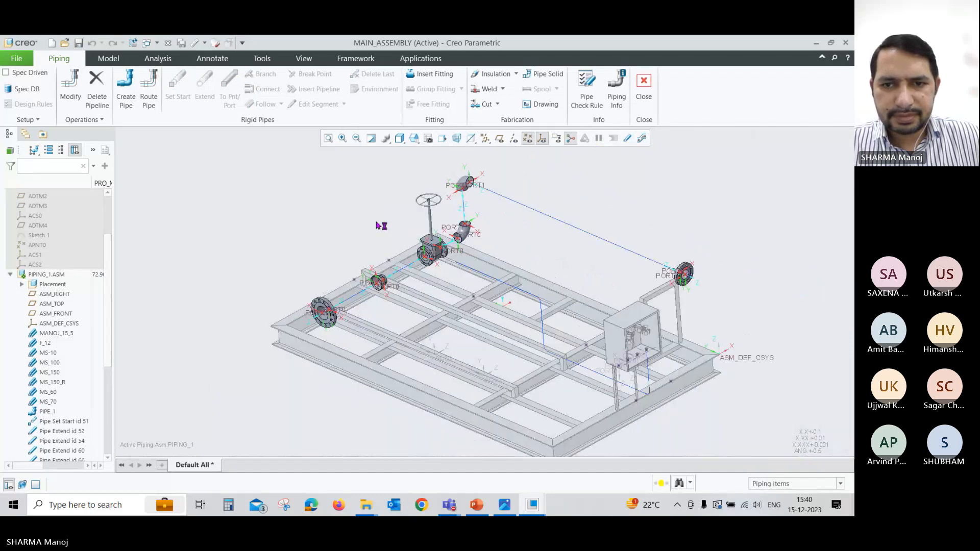
mouse_move(337, 227)
middle_mouse_down()
mouse_move(370, 237)
mouse_move(352, 236)
middle_mouse_up()
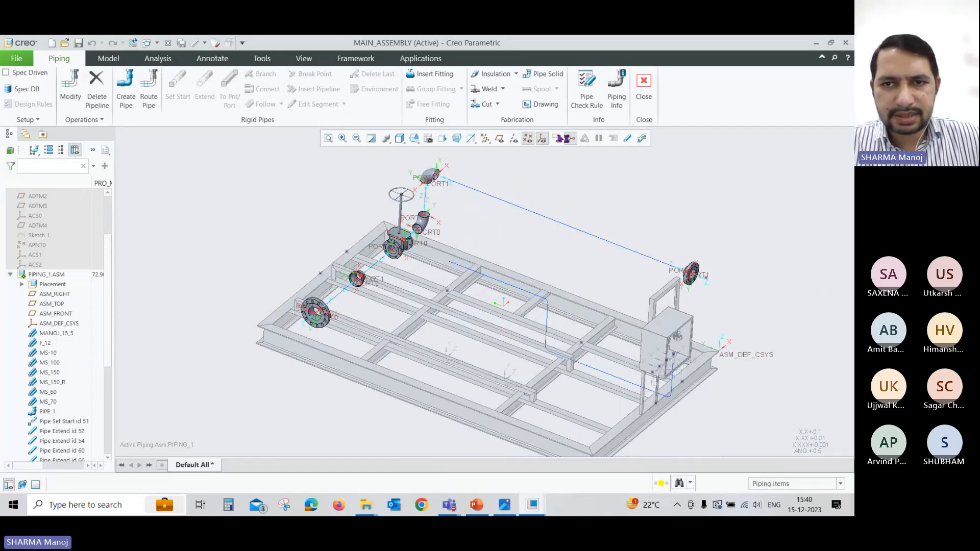
Display the pipes as solids and compare the fitted pipeline with the Piping_Final.JPG reference image
left_click(628, 138)
mouse_move(523, 249)
middle_mouse_down()
mouse_move(534, 243)
mouse_move(507, 236)
mouse_move(519, 245)
middle_mouse_up()
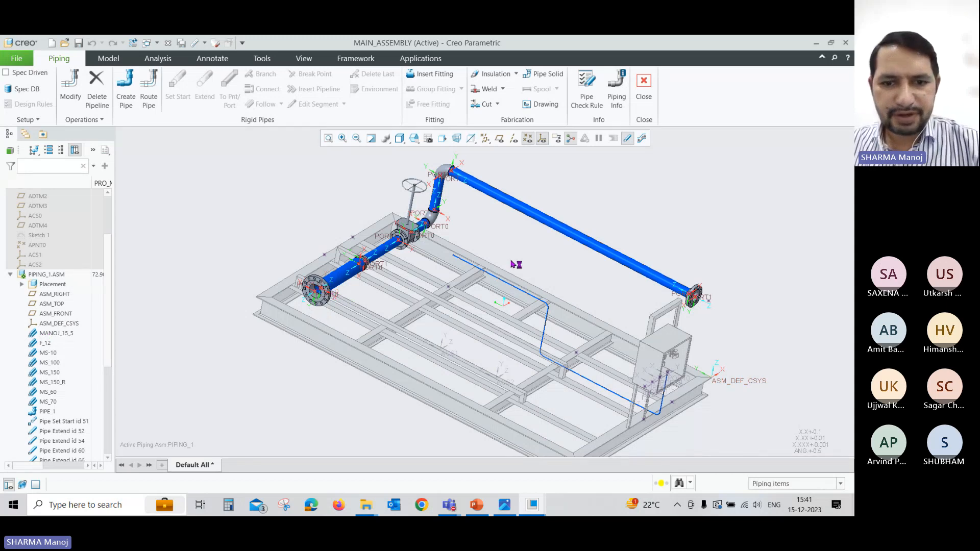
left_click(504, 505)
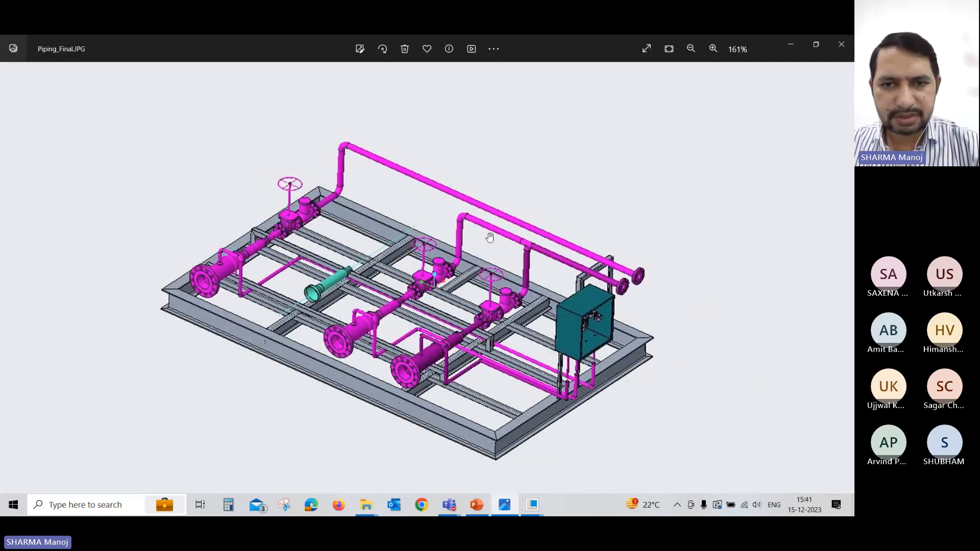
left_click(789, 44)
middle_click_drag(289, 213, 299, 212)
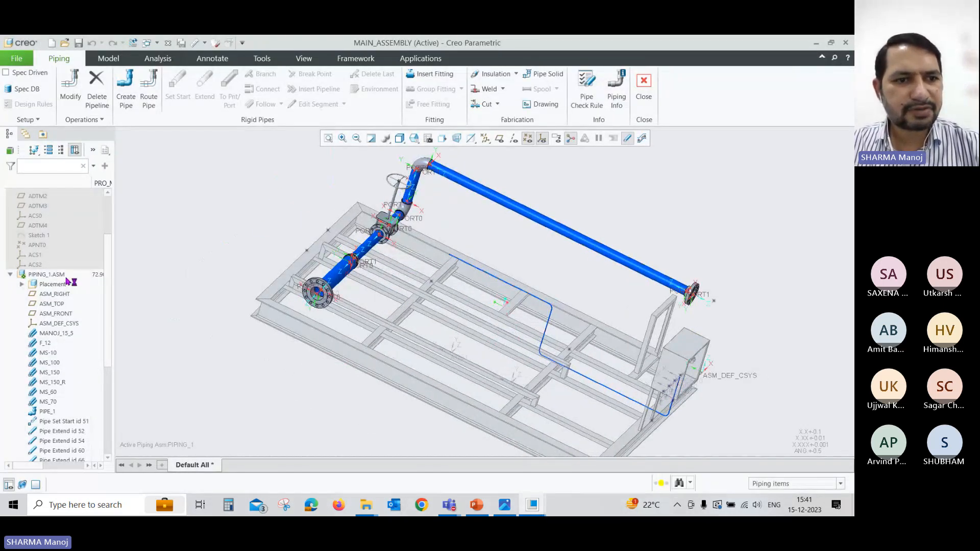
Create a standard subassembly named Pipe_line_2 inside PIPING_1.ASM, copied from creotek_standard_assm.asm
mouse_move(67, 280)
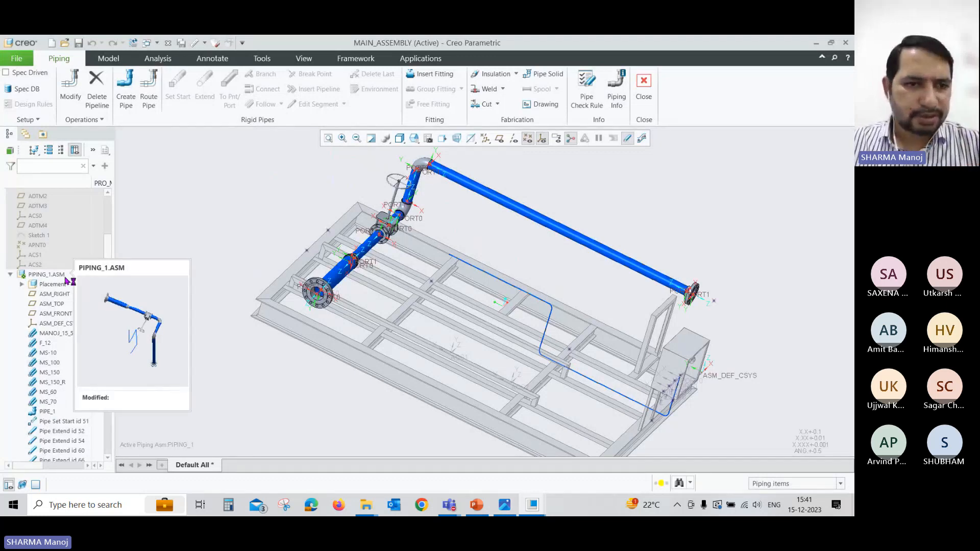
left_click(108, 58)
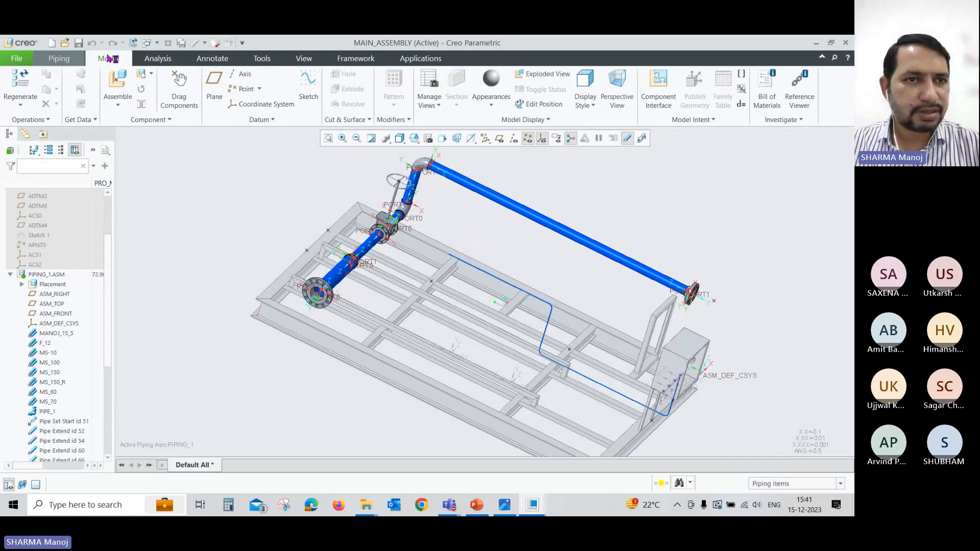
left_click(142, 78)
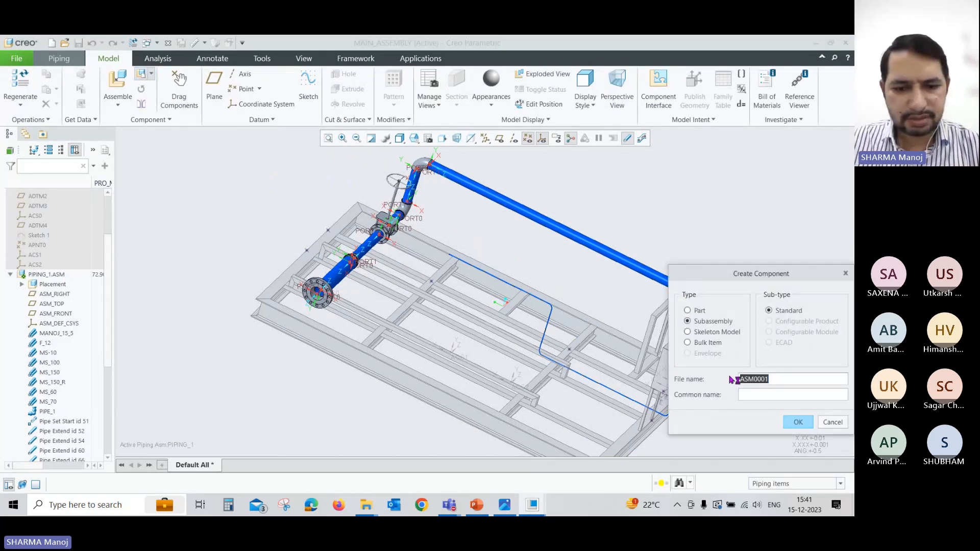
type("Pipe")
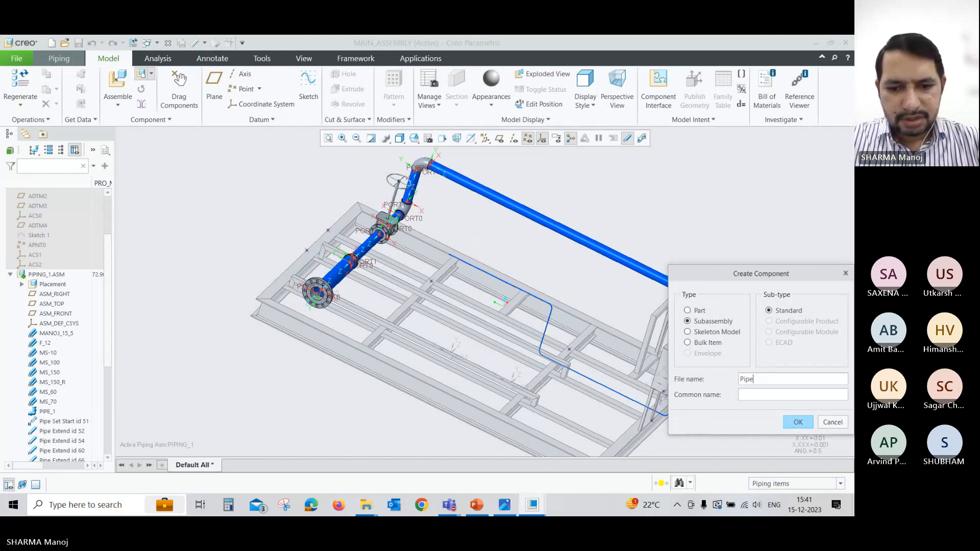
type("_line_2")
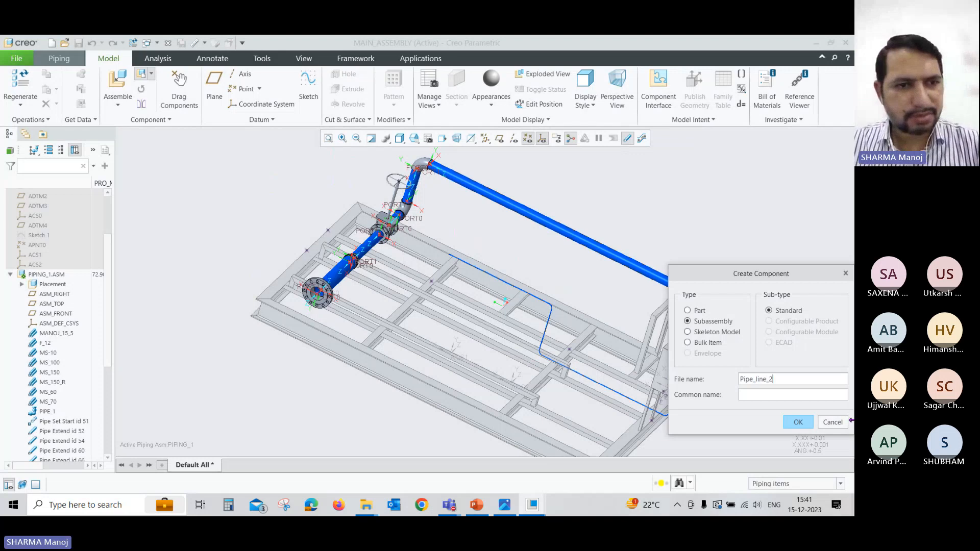
left_click(797, 422)
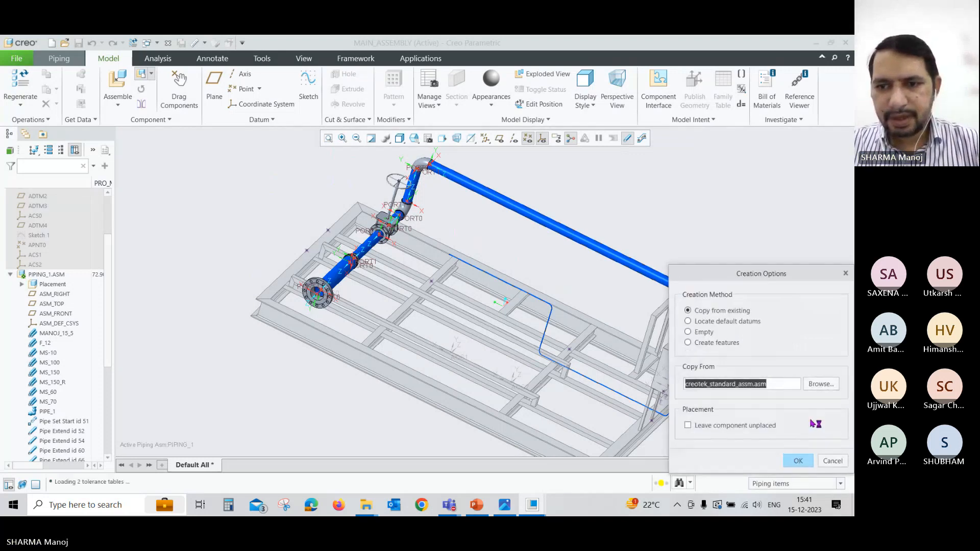
left_click(798, 462)
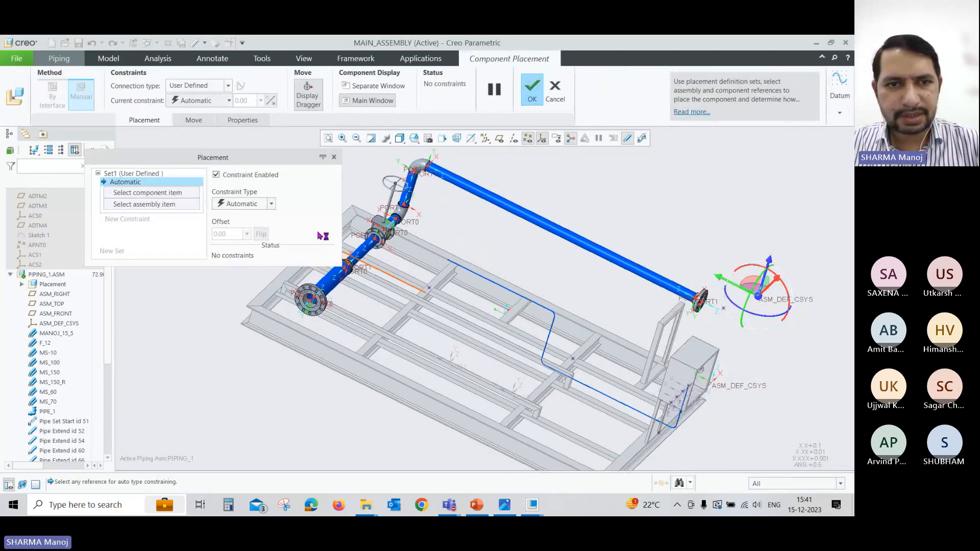
Place the new subassembly with a Default constraint and complete its placement
left_click(272, 204)
left_click(232, 313)
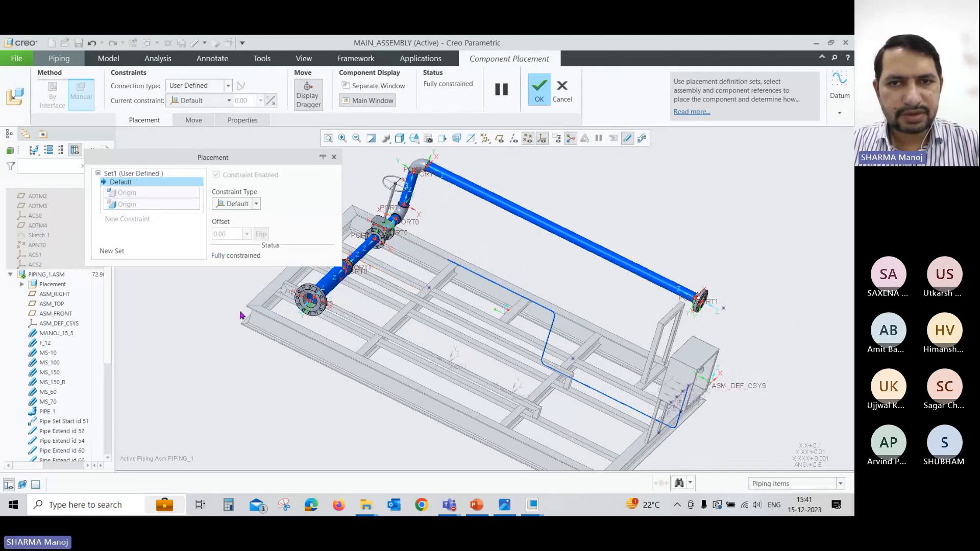
left_click(540, 91)
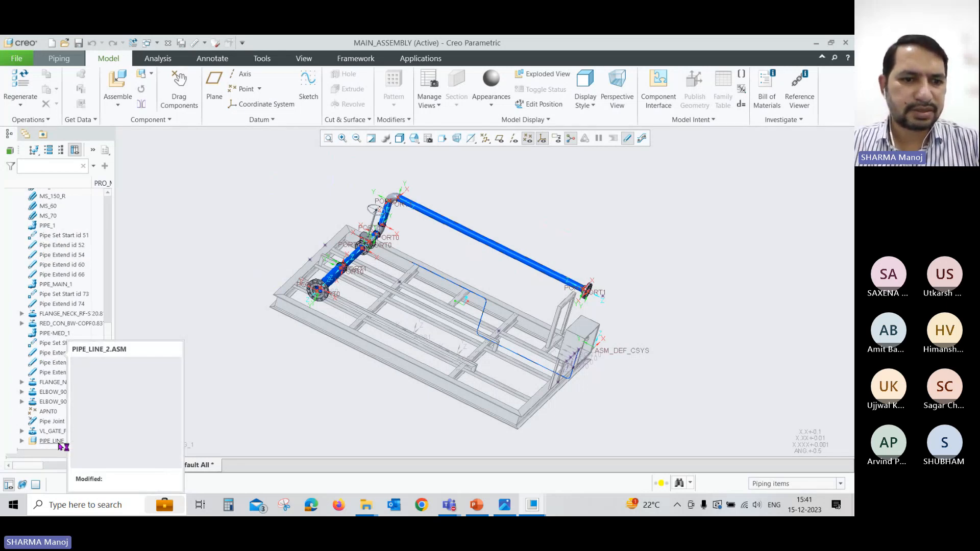
Make PIPE_LINE_2.ASM the active piping assembly
middle_click_drag(258, 400, 240, 356)
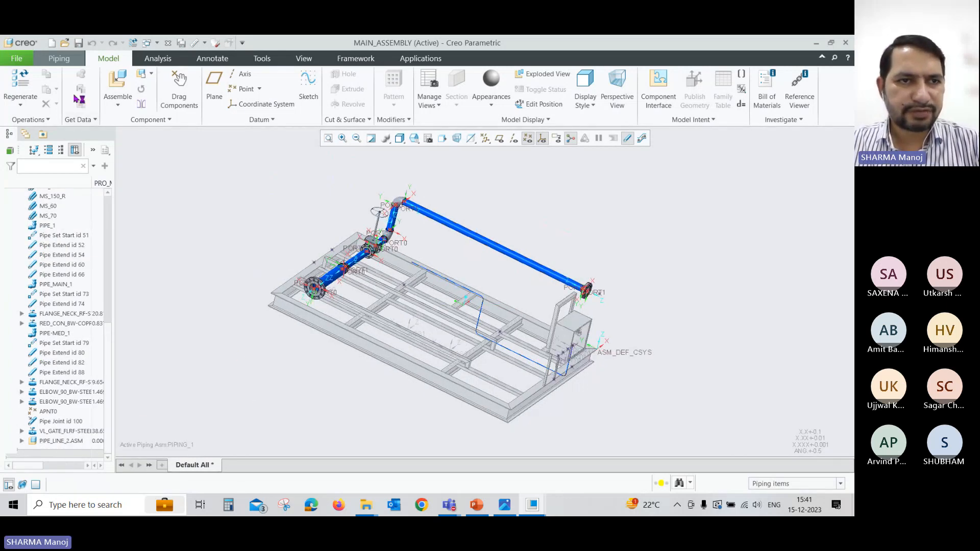
left_click(63, 443)
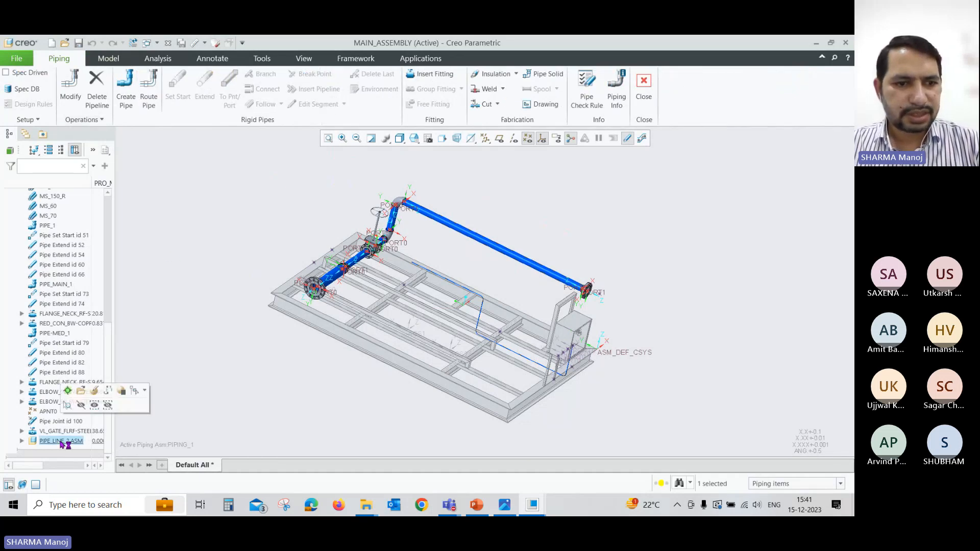
left_click(68, 390)
middle_click_drag(255, 394, 219, 406)
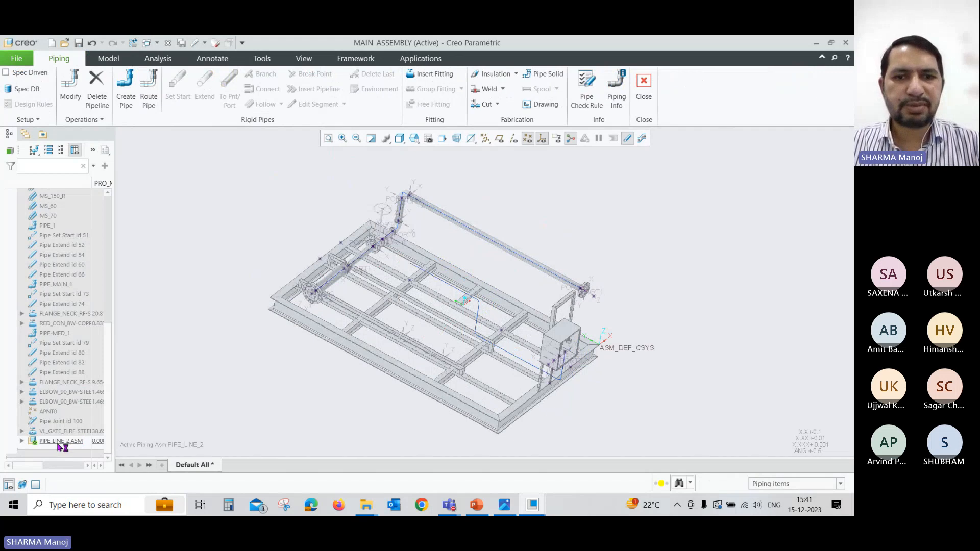
Read all line stock files from f_12.stk through ms_70.stk into PIPE_LINE_2.ASM and expand the subassembly to check them
middle_click_drag(473, 388, 456, 384)
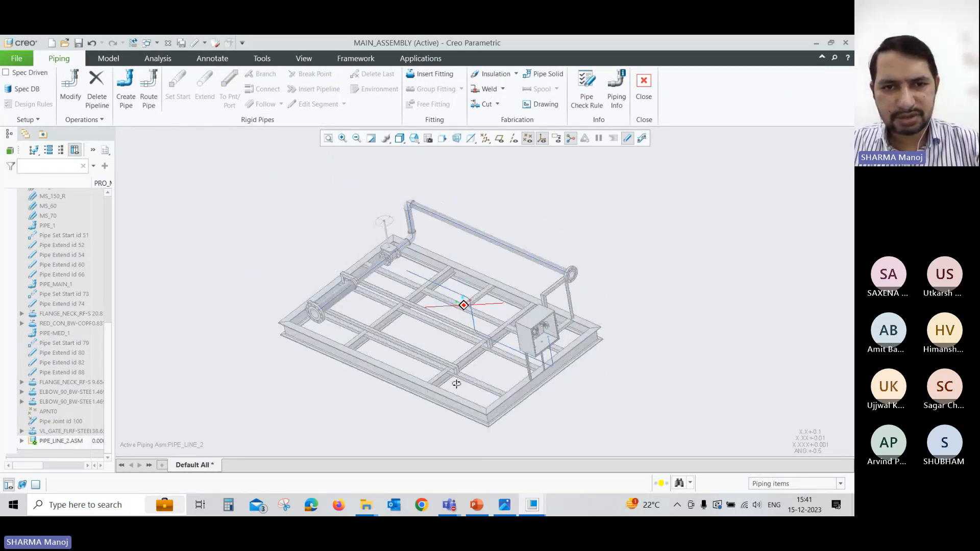
middle_click_drag(282, 262, 294, 274)
left_click(28, 120)
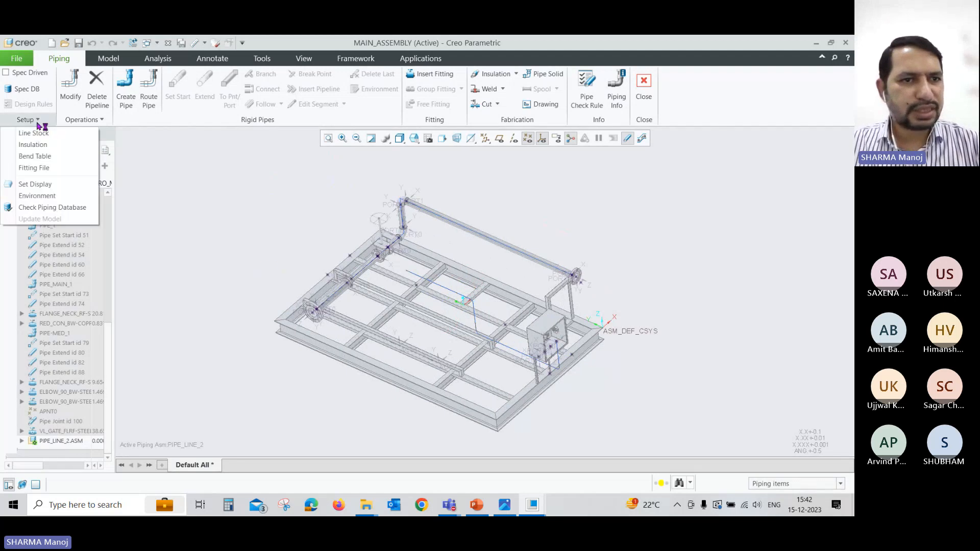
left_click(37, 134)
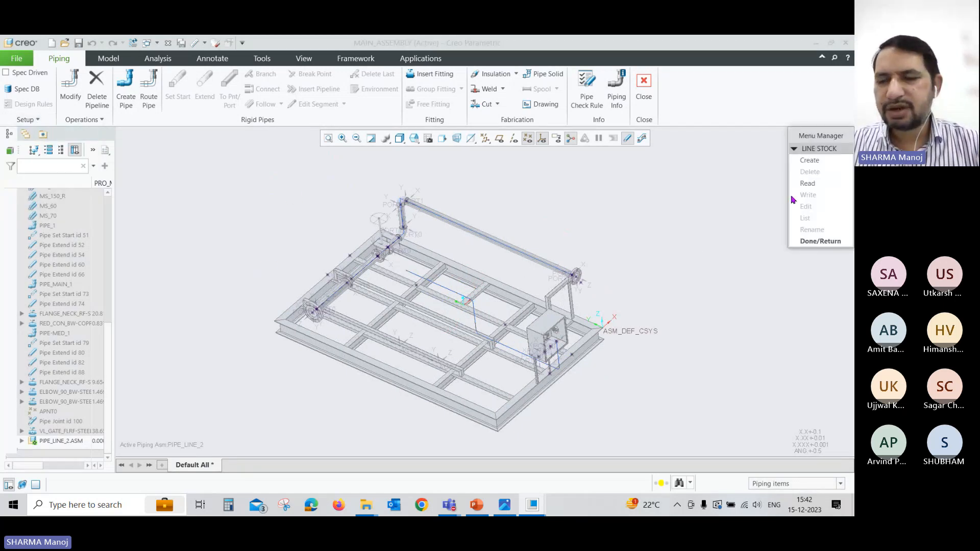
left_click(809, 184)
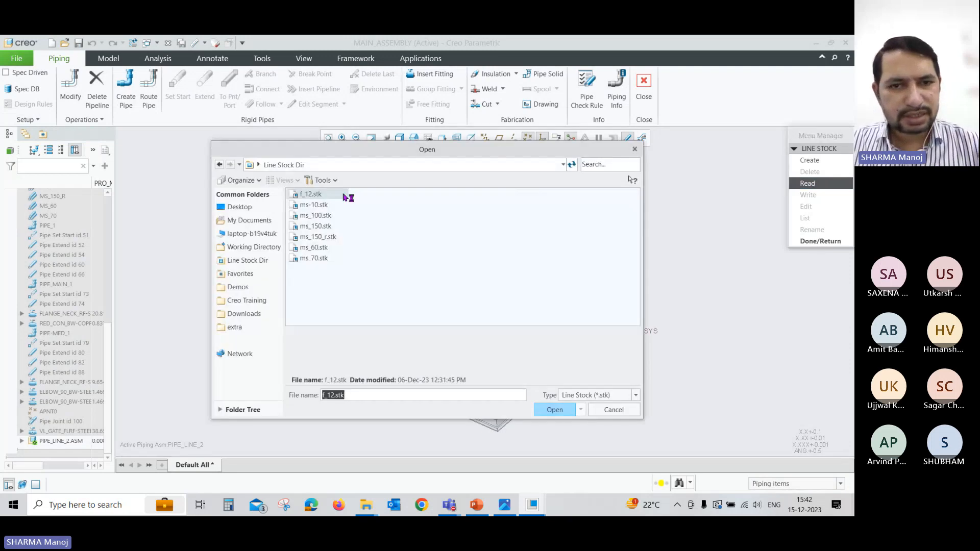
left_click(321, 258, "shift")
left_click(555, 409)
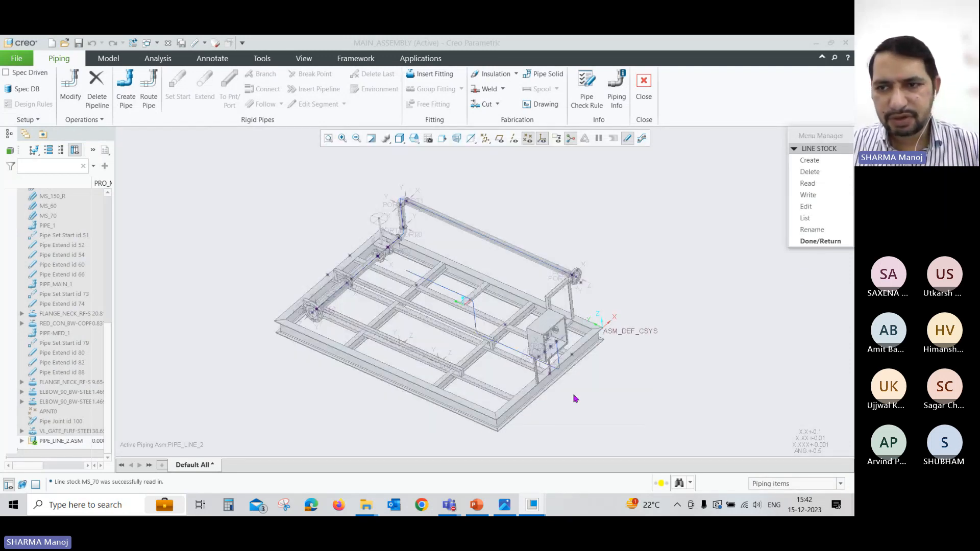
left_click(811, 240)
middle_click_drag(744, 280, 746, 284)
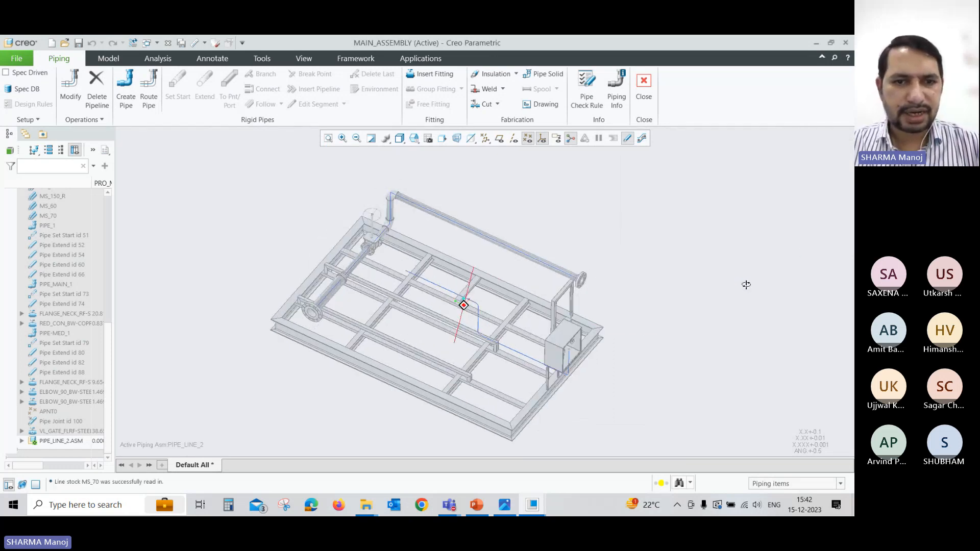
left_click(22, 441)
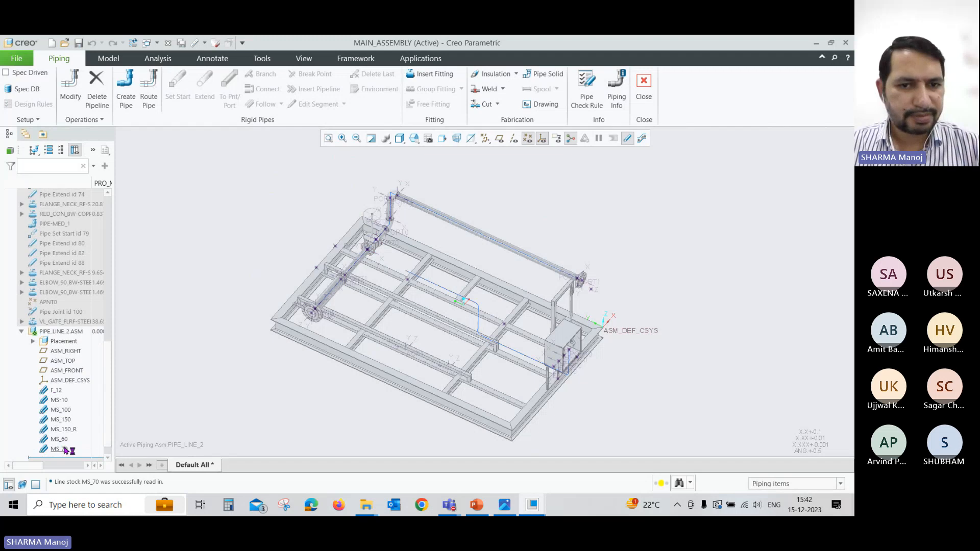
Create a pipeline named Pipe_Main_2 in PIPE_LINE_2.ASM using the MS_150 line stock
middle_click_drag(254, 417, 299, 375)
scroll(367, 357, "down", 3)
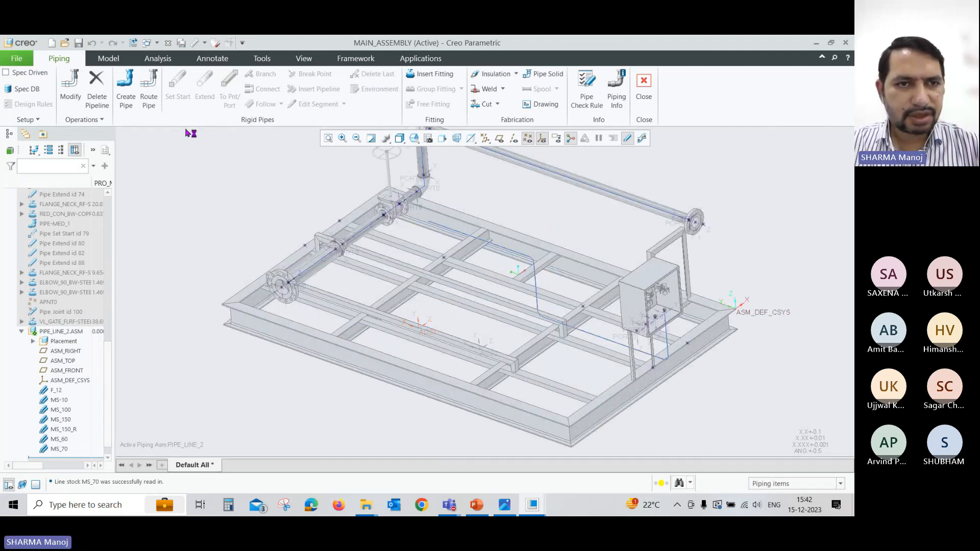
left_click(126, 94)
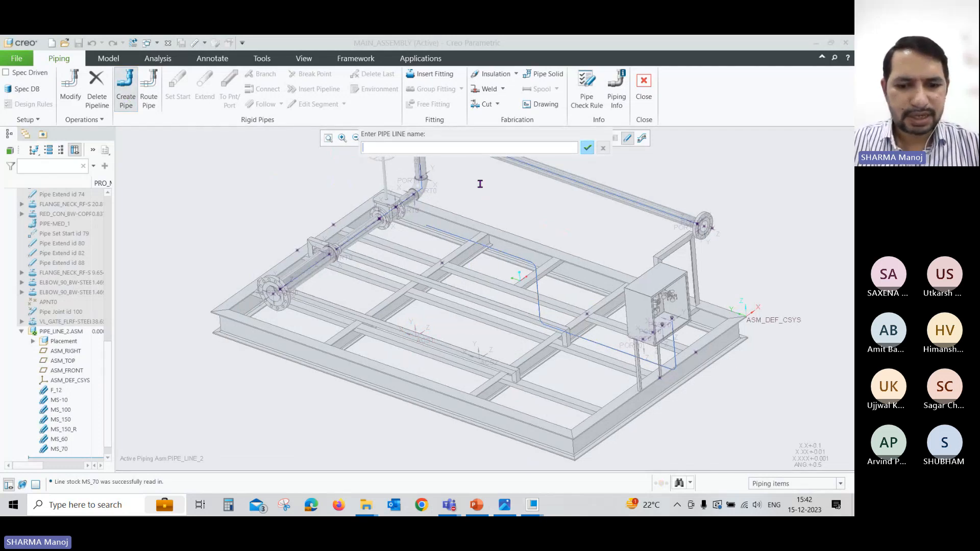
type("Pipe")
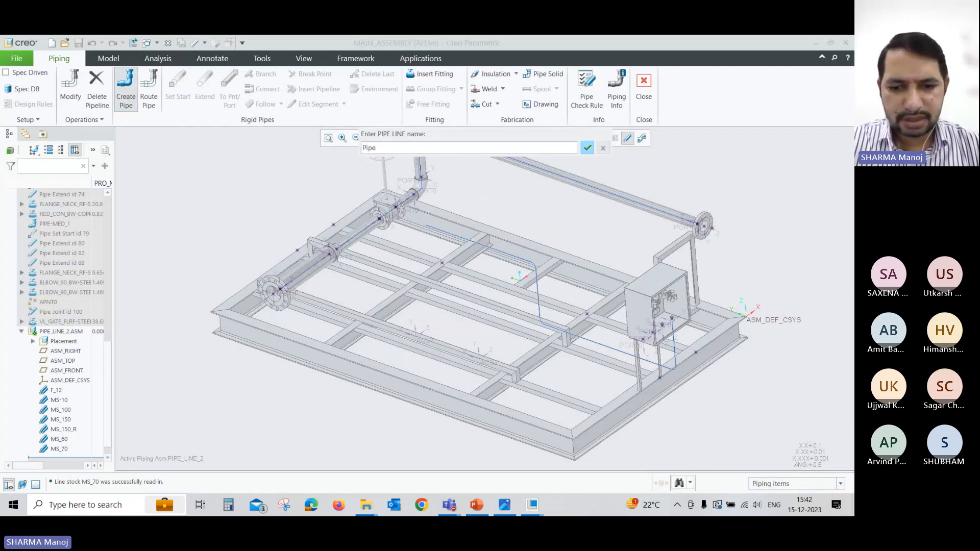
type("_Main)")
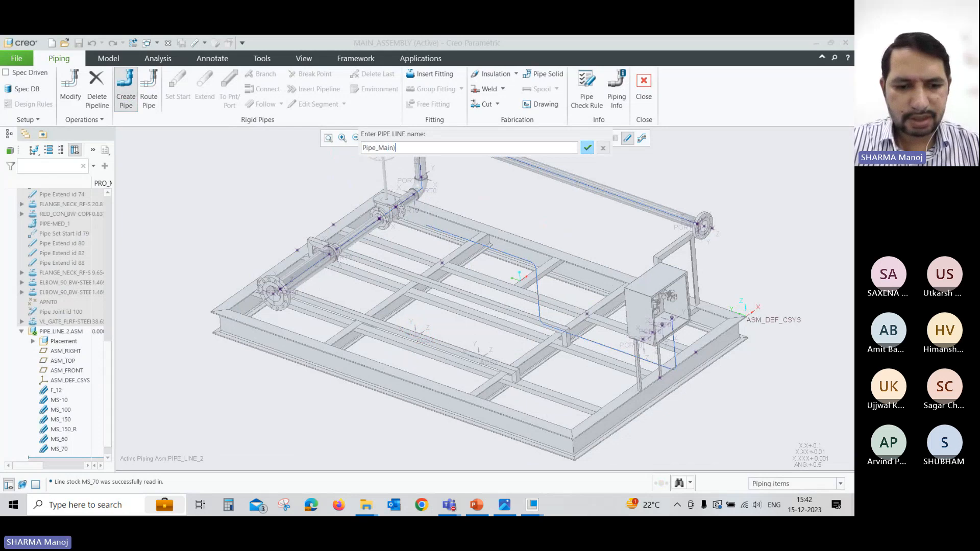
key("BackSpace")
type("_")
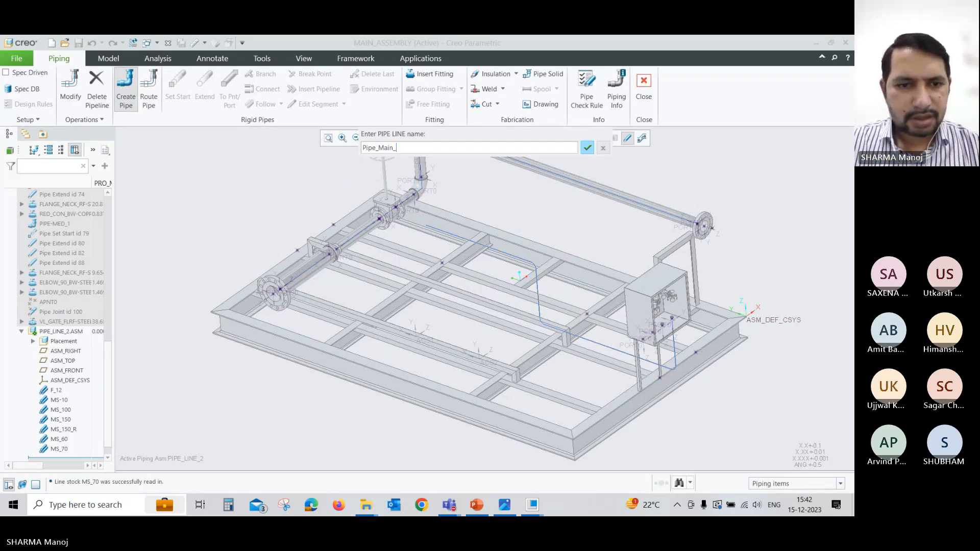
type("2")
left_click(587, 148)
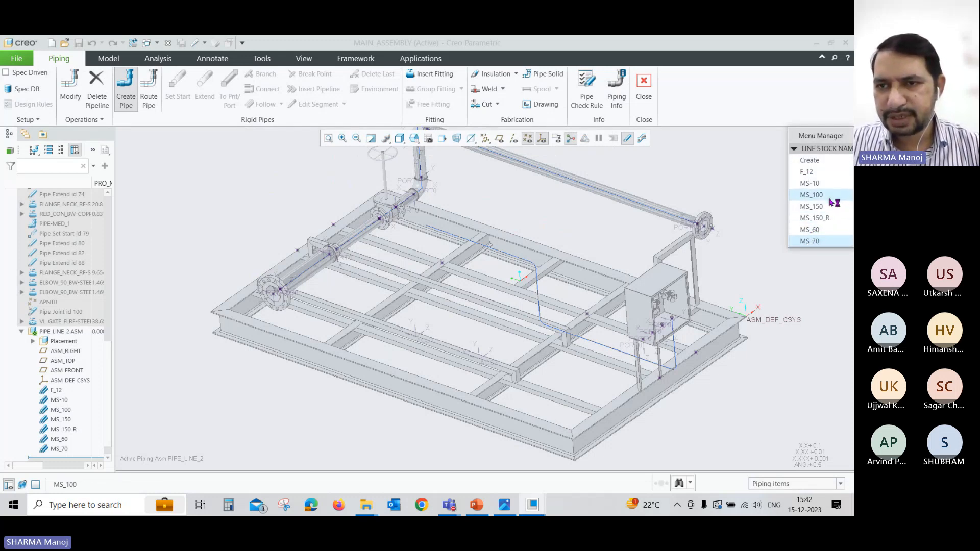
left_click(812, 206)
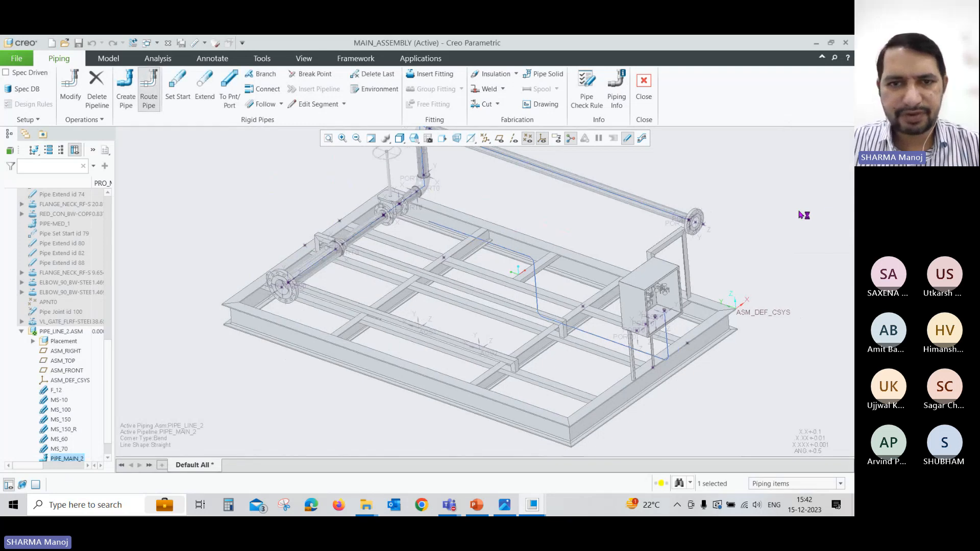
Set the start of the PIPE_MAIN_2 route at coordinate system ACS1 on the frame
left_click(173, 91)
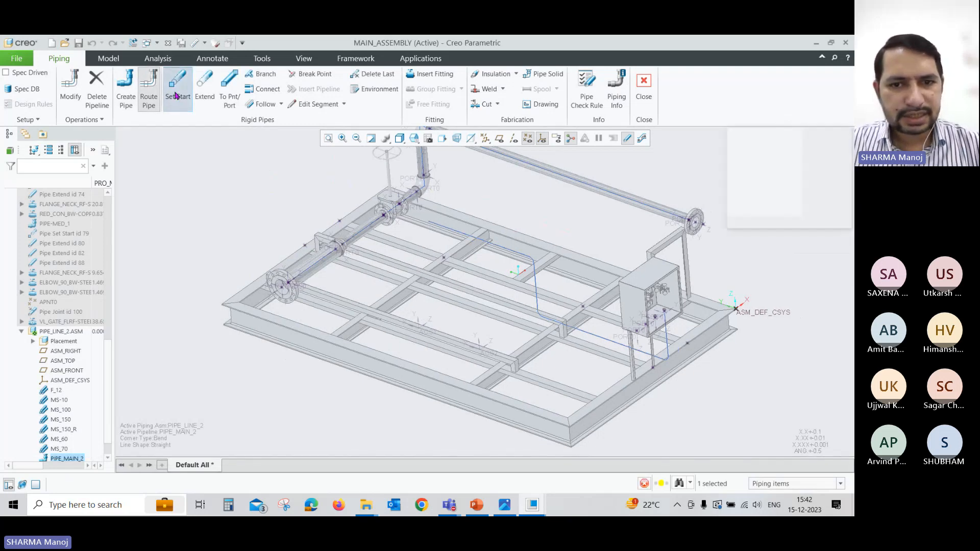
left_click(419, 329)
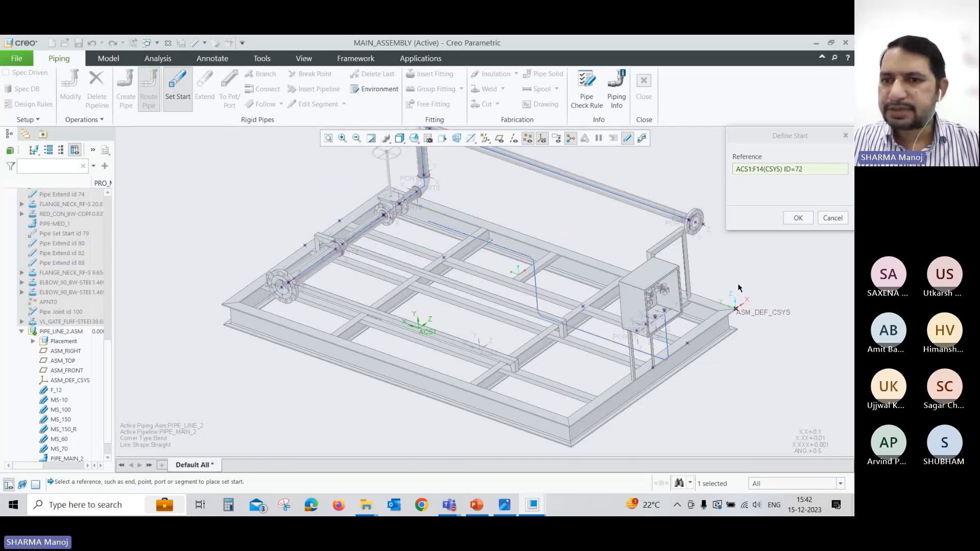
left_click(797, 220)
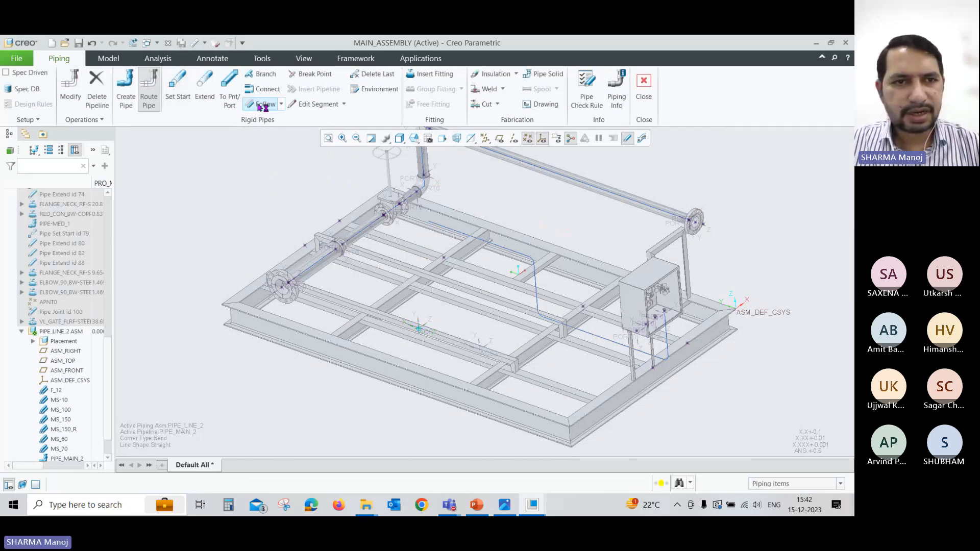
Extend the PIPE_MAIN_2 route from its ACS1 start point by 1000 in the Z direction
left_click(203, 90)
middle_click_drag(317, 230, 434, 339)
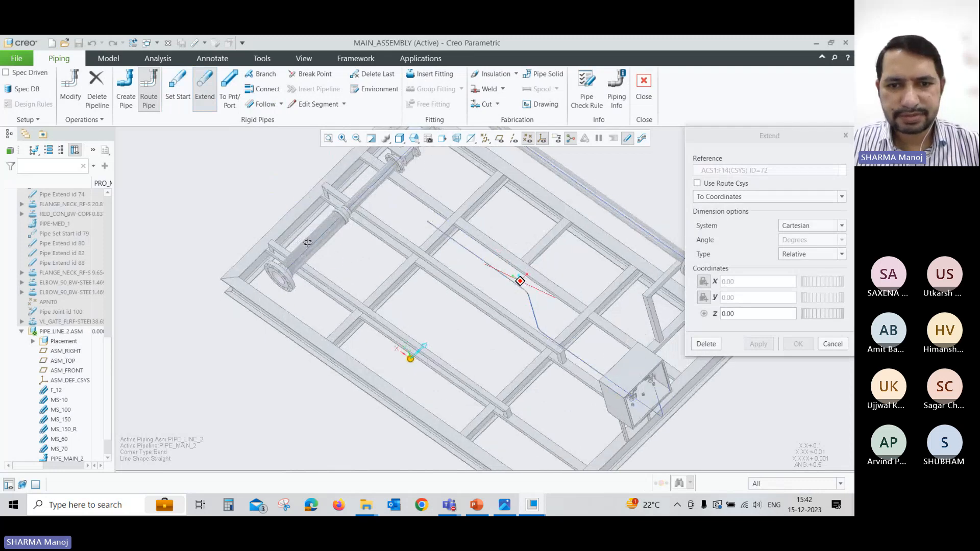
left_click_drag(428, 348, 493, 286)
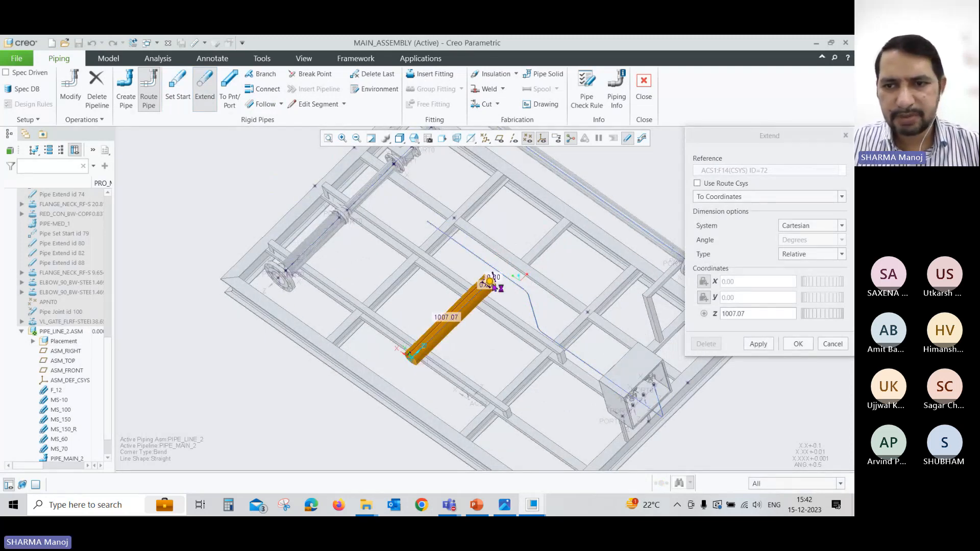
left_click(745, 314)
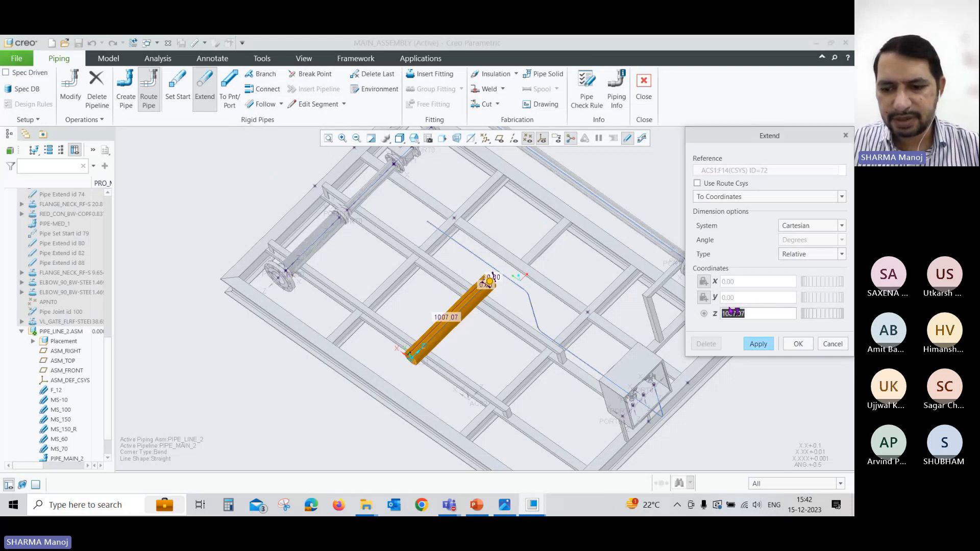
type("100")
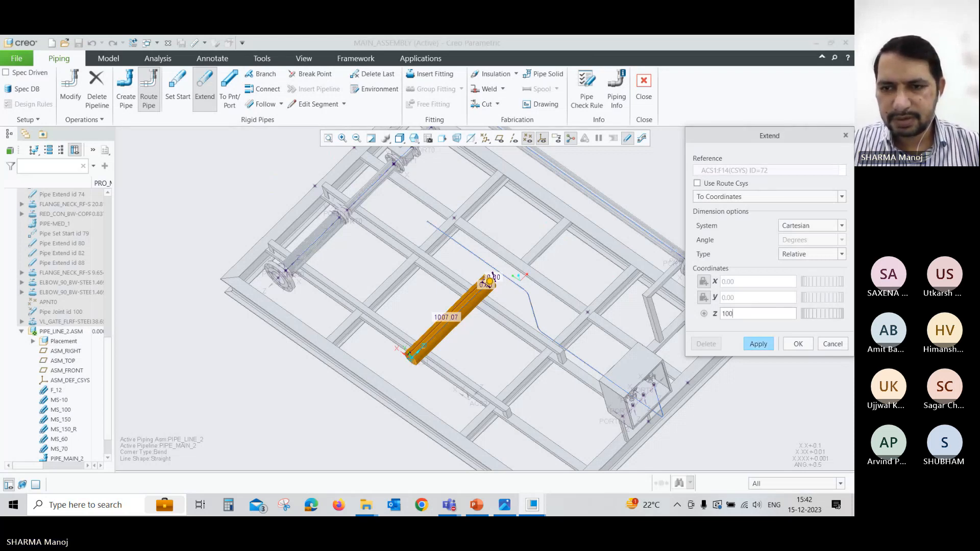
type("0")
key("Return")
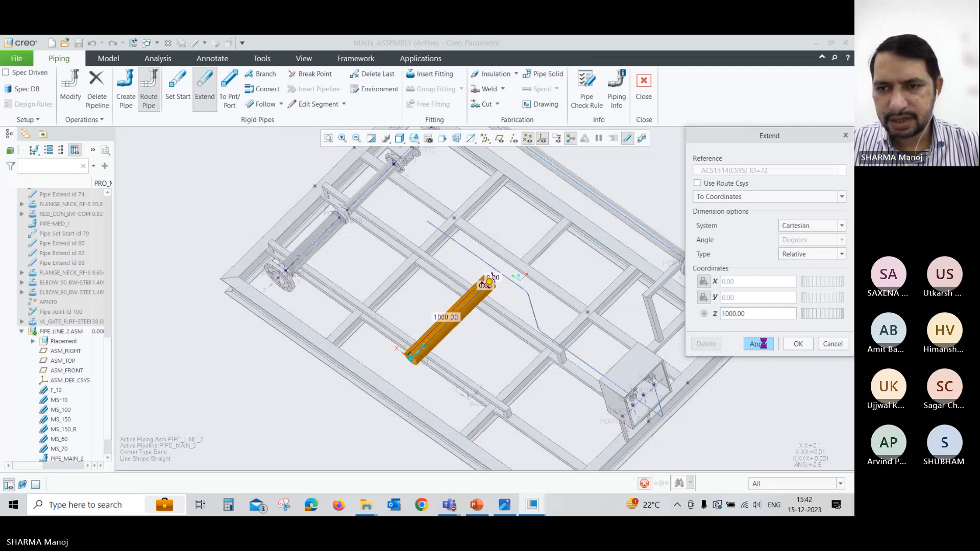
left_click(765, 347)
left_click(831, 345)
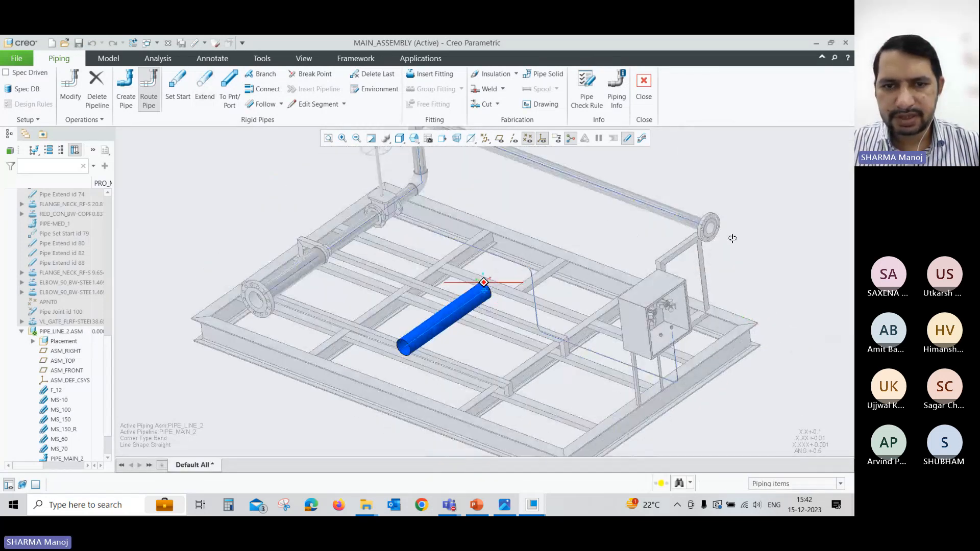
Insert a FLANGE_NECK_RF-STEEL-30K-150 end fitting at the start of the PIPE_MAIN_2 pipe, using PORT1 as the entry port
scroll(484, 333, "up", 2)
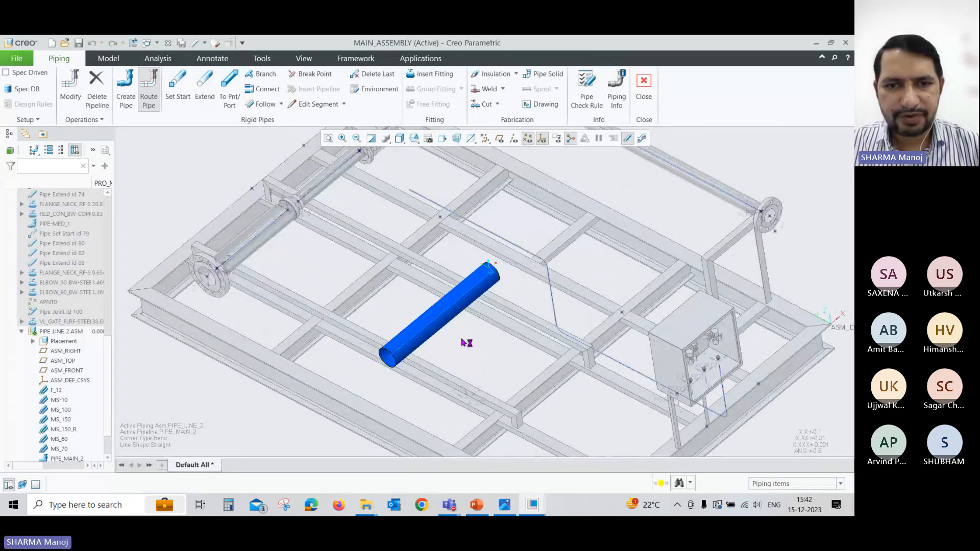
left_click(448, 83)
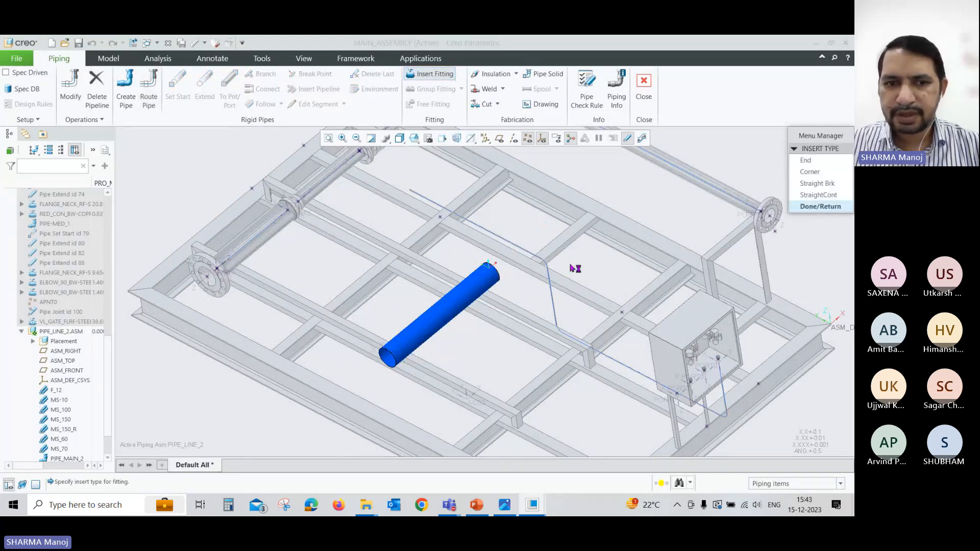
left_click(805, 161)
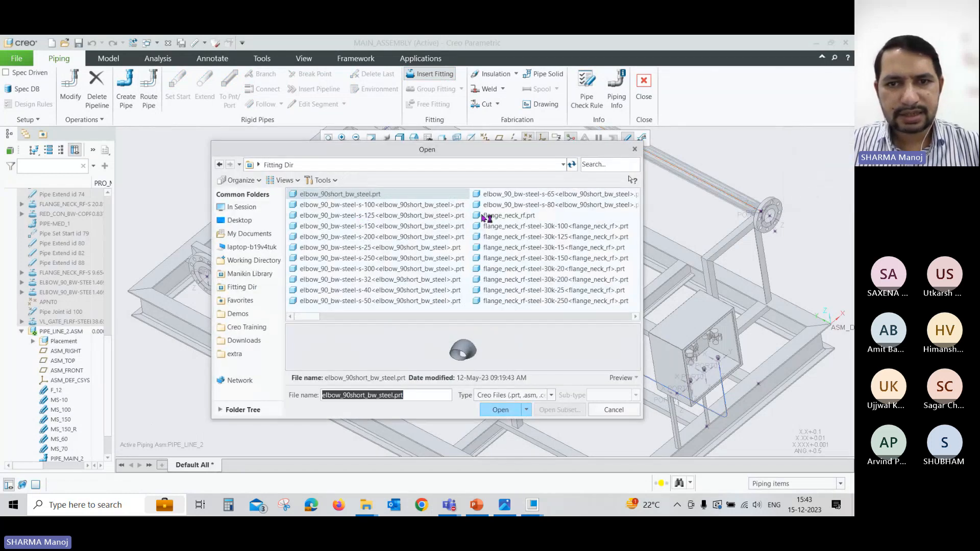
left_click(489, 215)
left_click(502, 410)
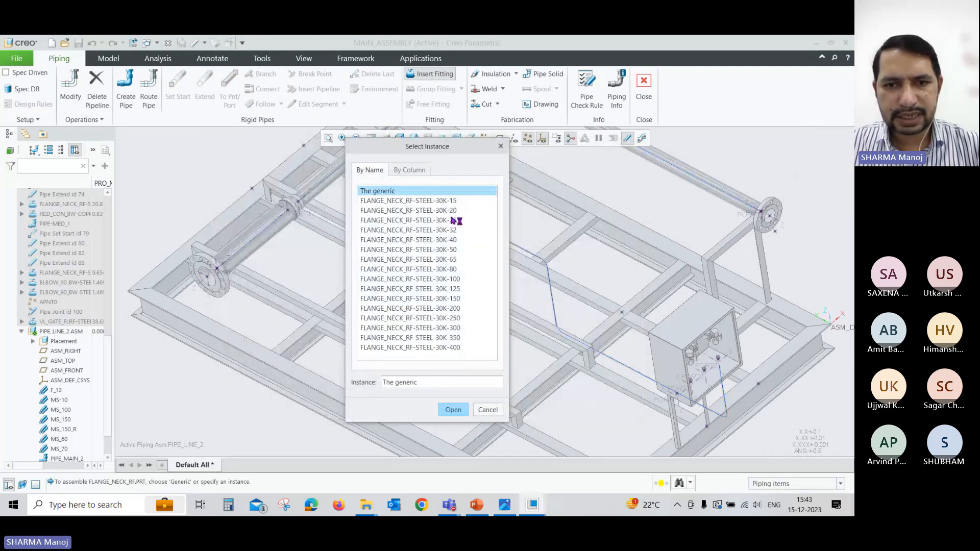
left_click(450, 298)
left_click(452, 409)
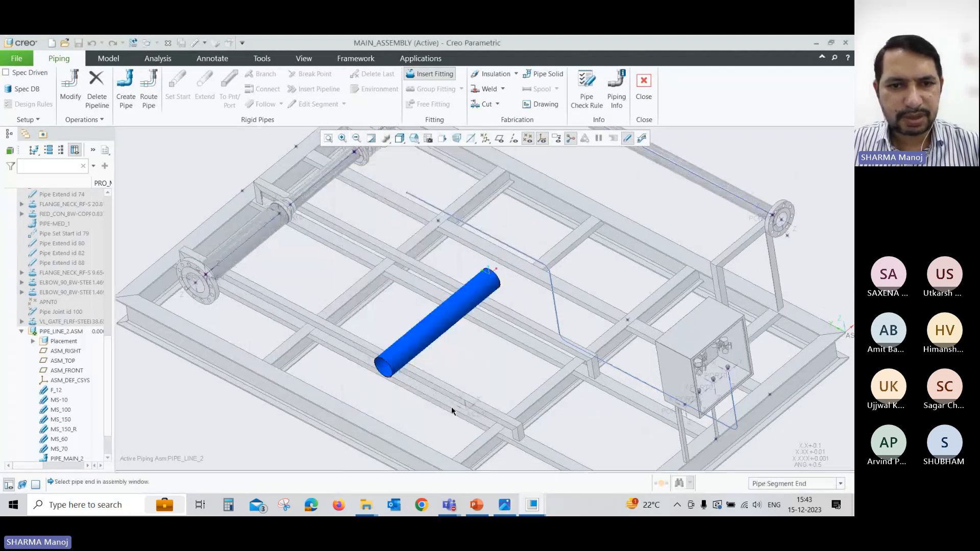
left_click(385, 365)
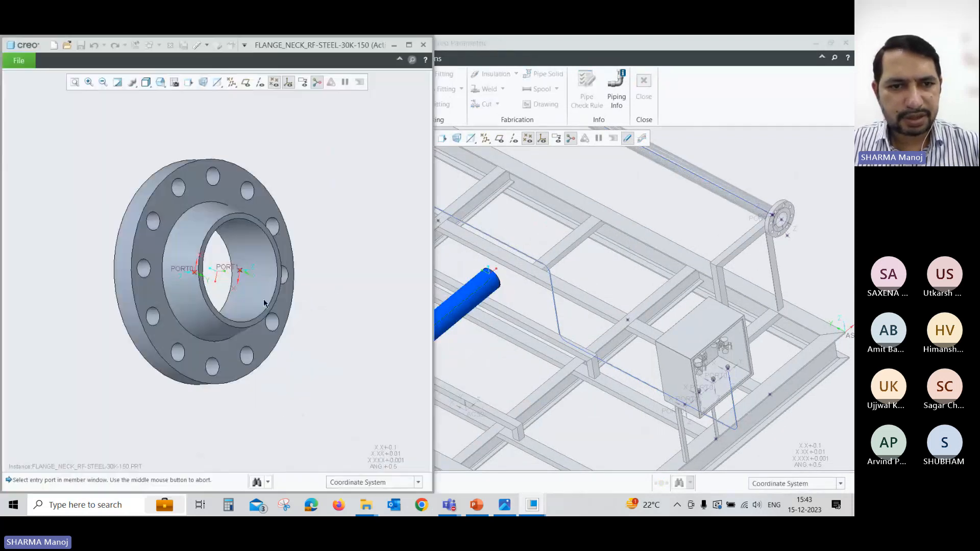
left_click(239, 269)
left_click(808, 184)
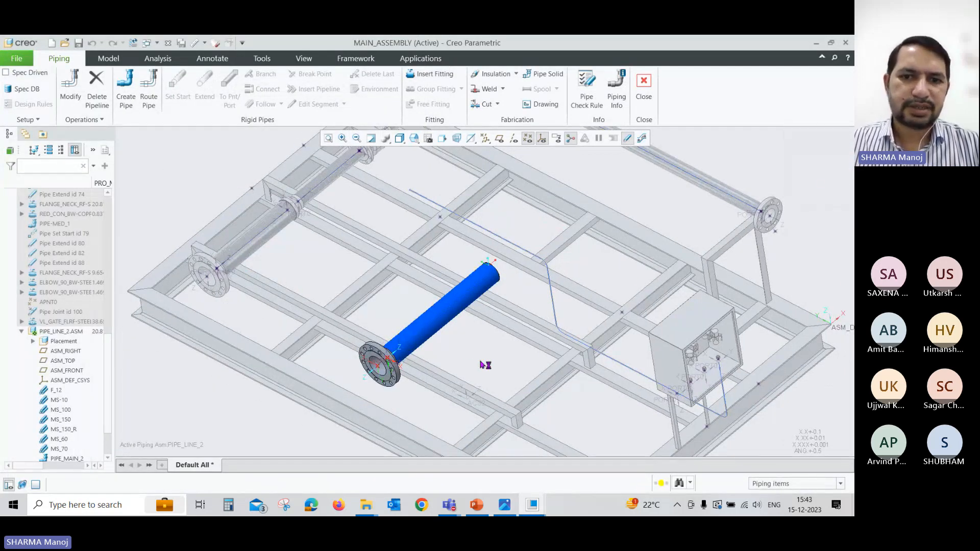
Insert a RED_CON_BW-COPPER-150X100 reducer as end fitting on the pipe's free end, with PORT0 as the entry port
scroll(487, 269, "down", 3)
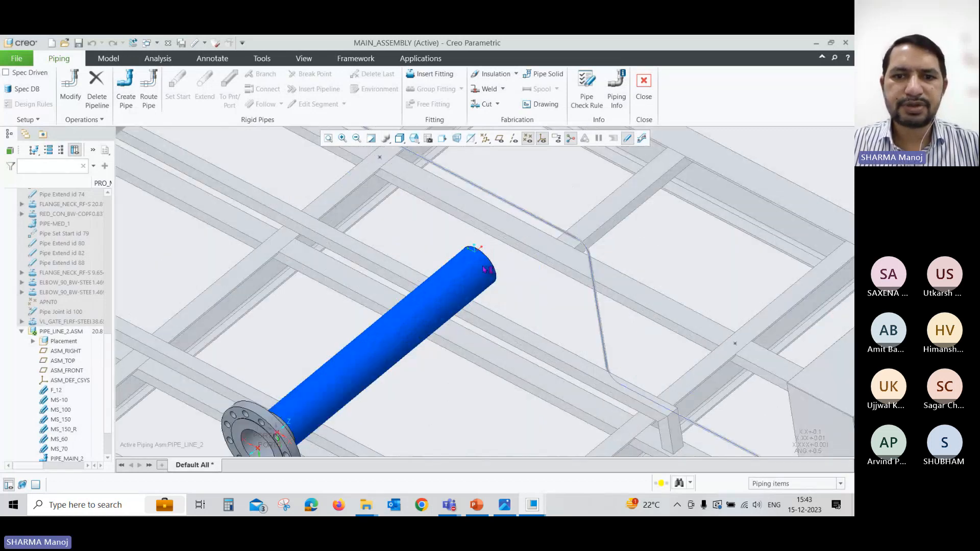
left_click(435, 73)
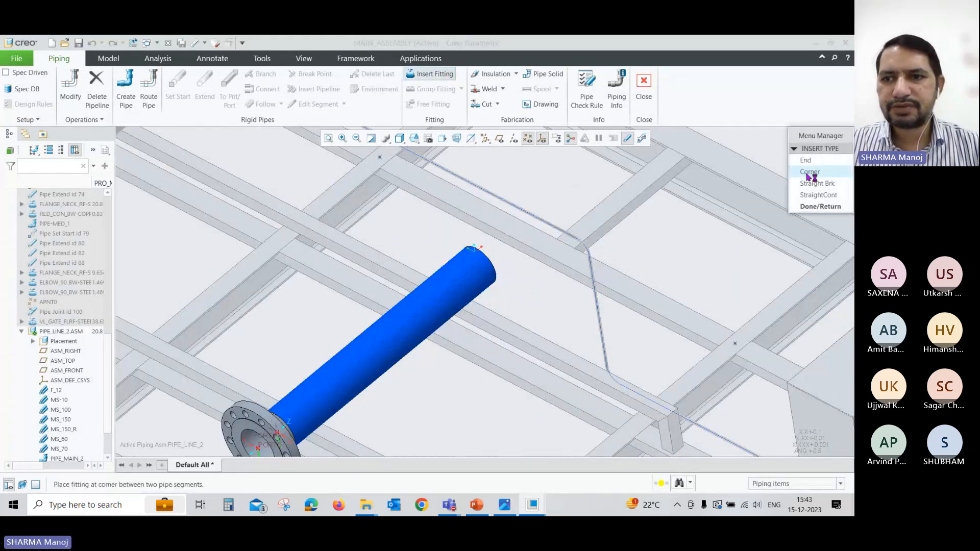
left_click(809, 161)
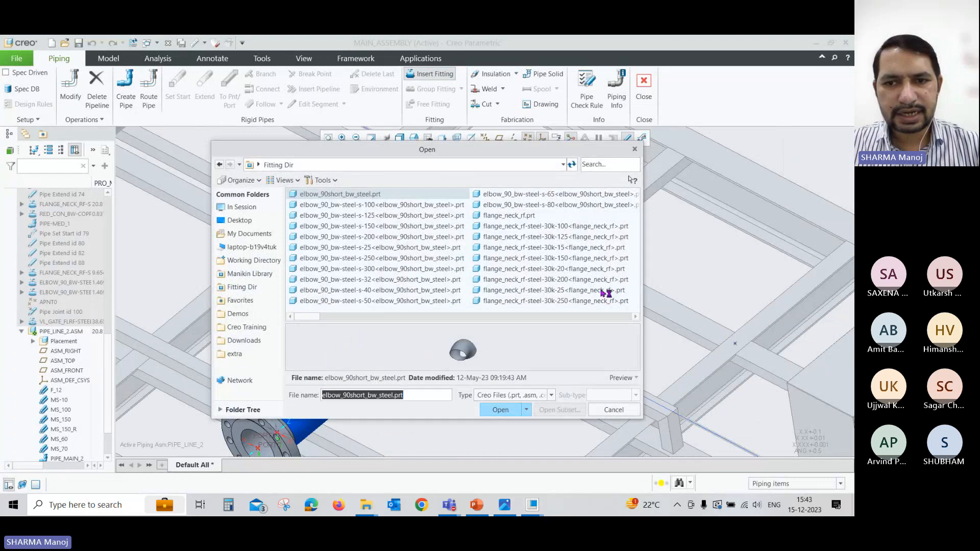
left_click(636, 317)
left_click(515, 279)
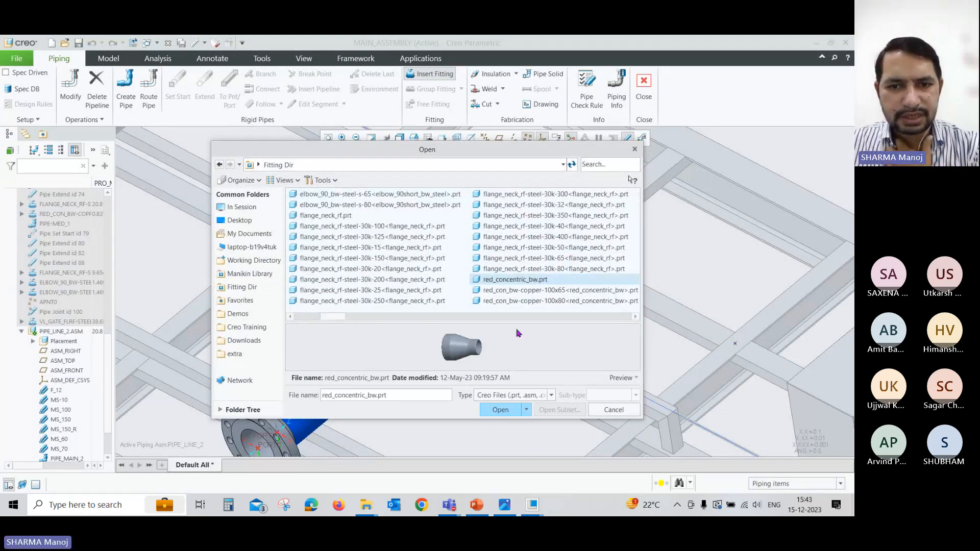
left_click(502, 410)
left_click(444, 299)
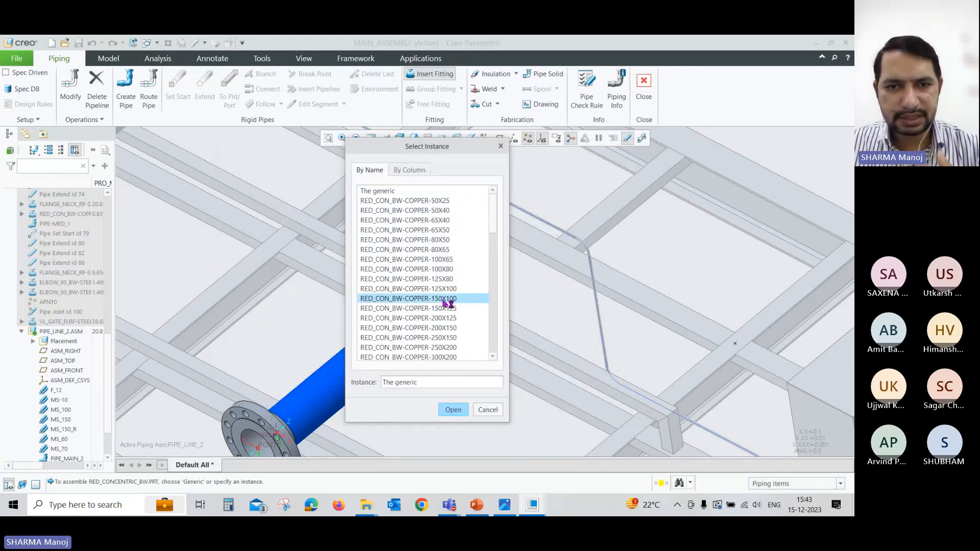
left_click(452, 409)
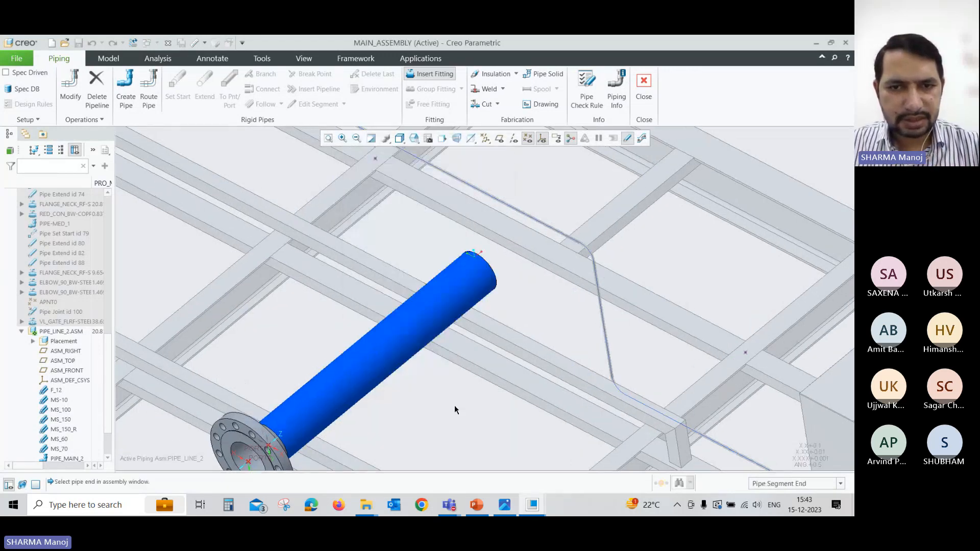
left_click(480, 270)
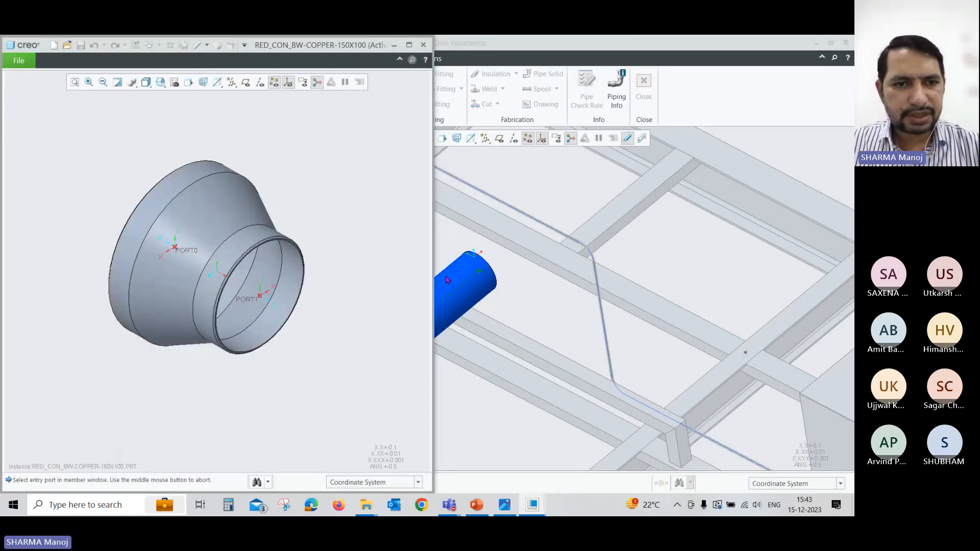
left_click(175, 248)
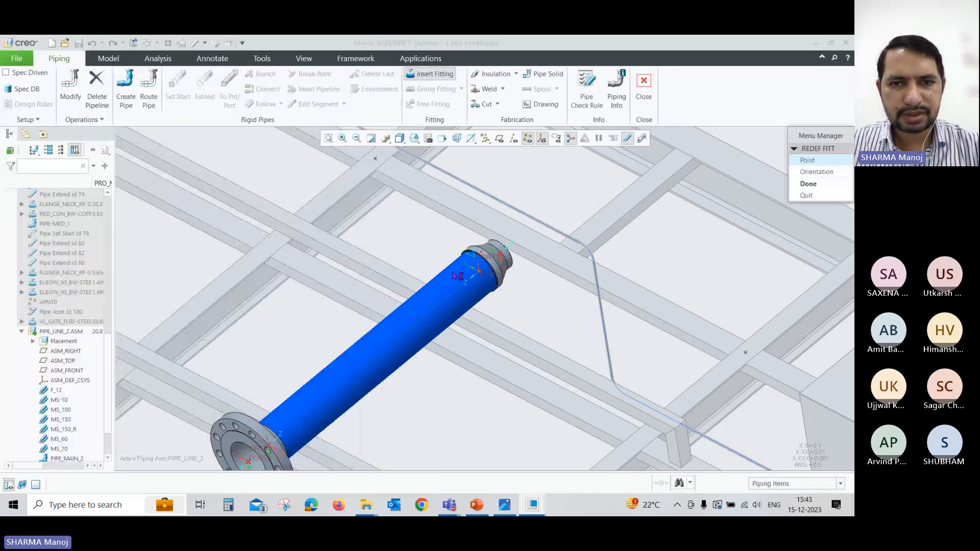
left_click(802, 184)
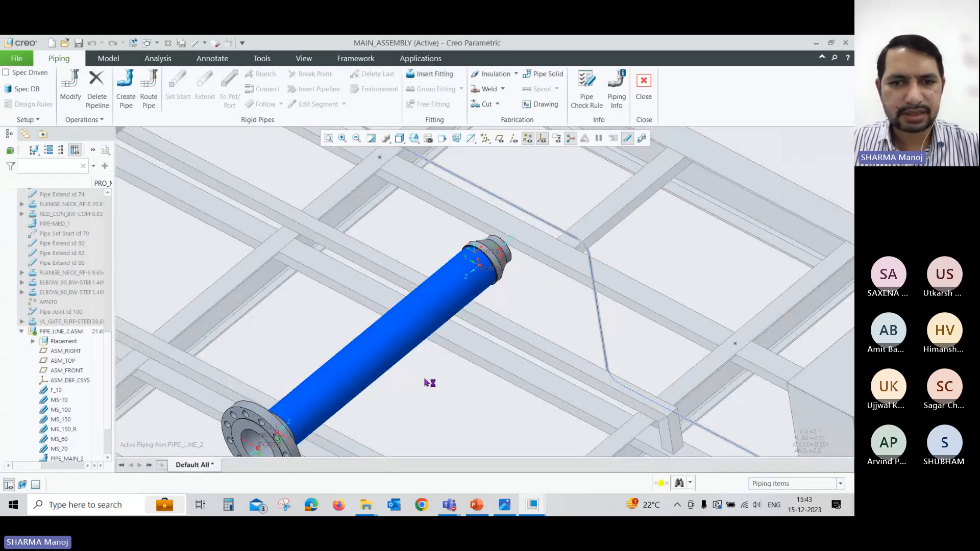
Create a pipeline named Pipe_Mid_2 in PIPE_LINE_2.ASM using the MS_100 line stock
scroll(440, 312, "down", 5)
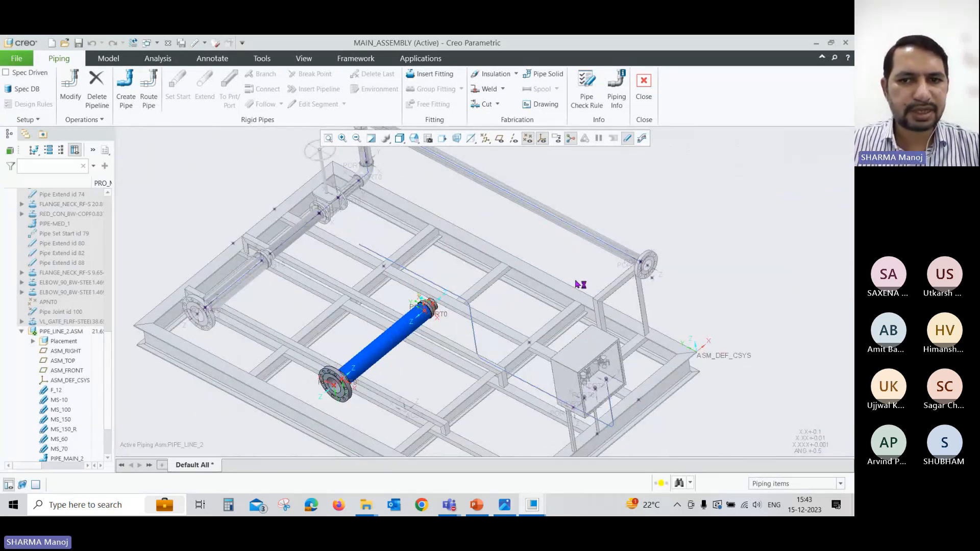
left_click(131, 89)
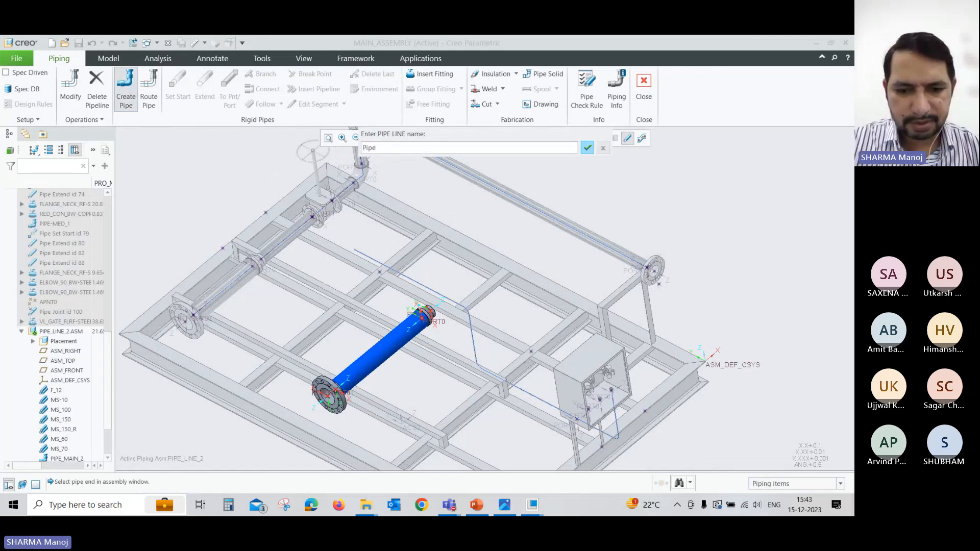
type("Pipe_Mid_2")
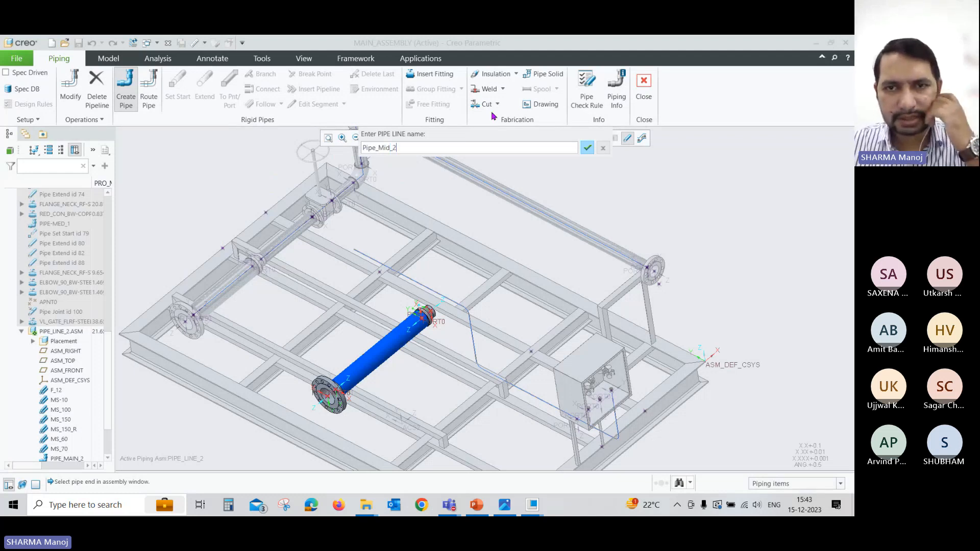
left_click(587, 151)
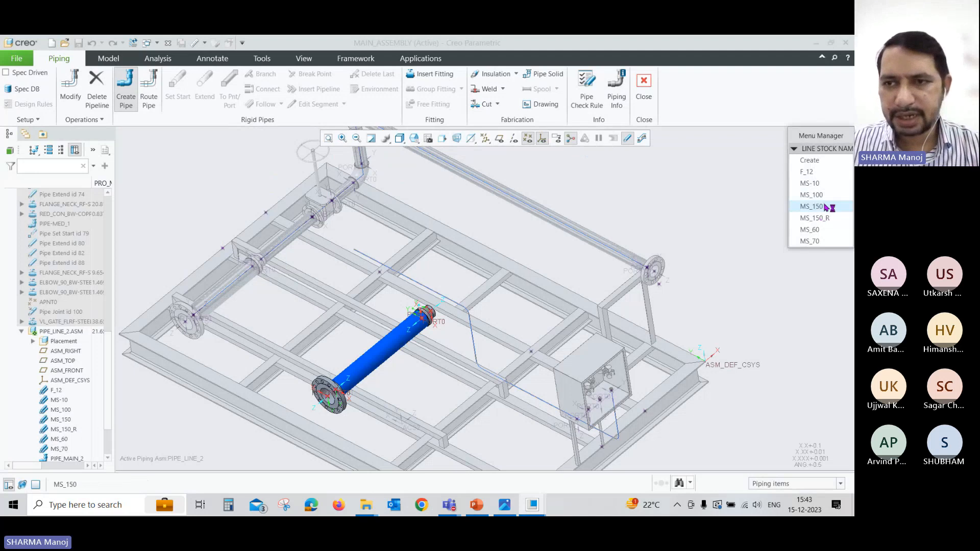
left_click(827, 197)
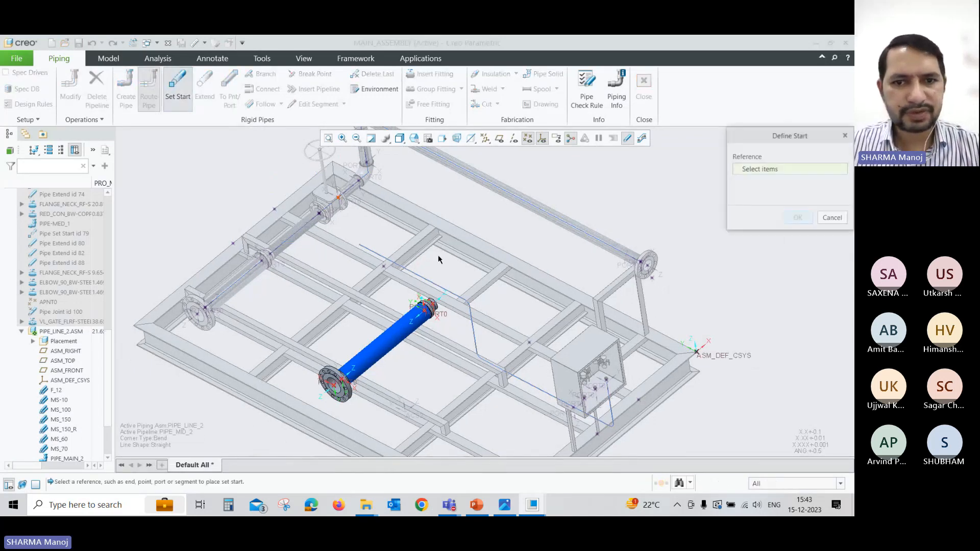
Set the start of the PIPE_MID_2 route at the port on the reducer's small end
scroll(439, 302, "up", 6)
left_click(403, 314)
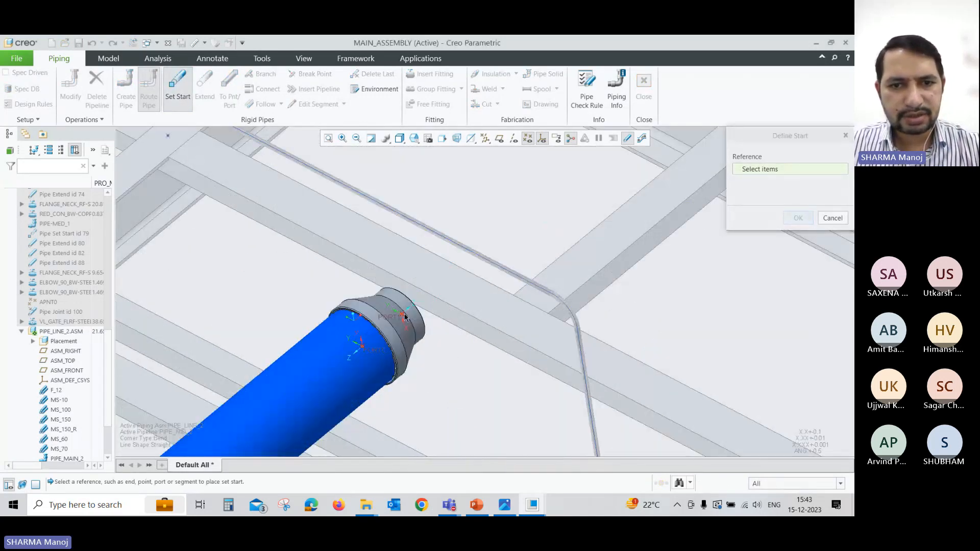
left_click(798, 218)
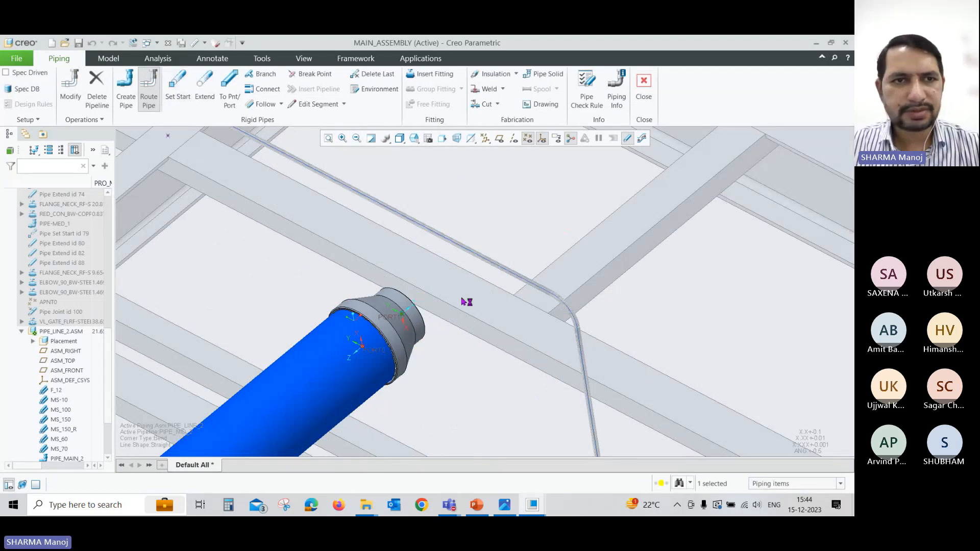
Extend the PIPE_MID_2 route straight out of the reducer by about 535 in the Z direction
scroll(459, 296, "down", 2)
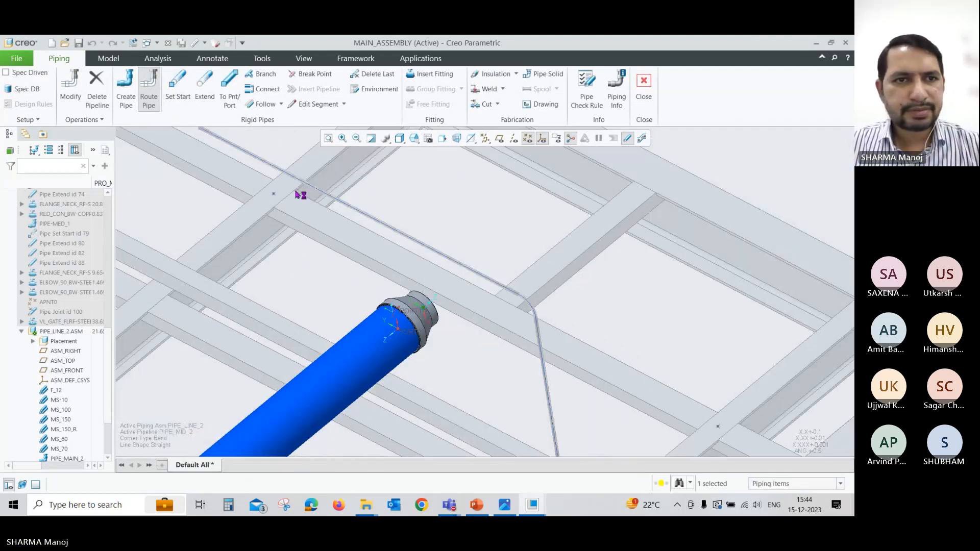
left_click(202, 97)
left_click_drag(439, 310, 574, 210)
scroll(489, 271, "up", 4)
mouse_move(461, 282)
middle_mouse_down()
mouse_move(531, 292)
mouse_move(534, 278)
mouse_move(496, 264)
mouse_move(449, 278)
middle_mouse_up()
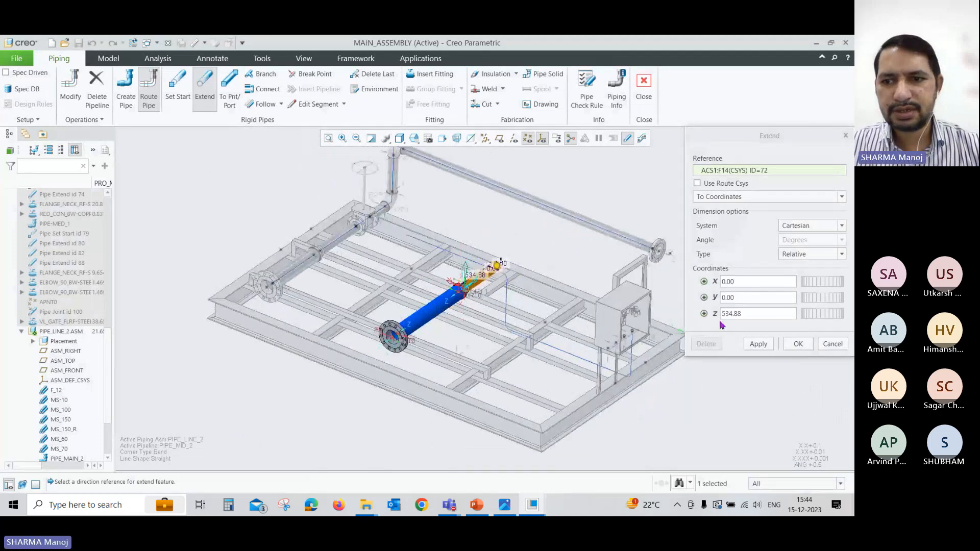
left_click(758, 343)
Try to extend the PIPE_MID_2 route vertically upward by about 678 in the Y direction
scroll(479, 303, "up", 4)
left_click_drag(414, 225, 415, 166)
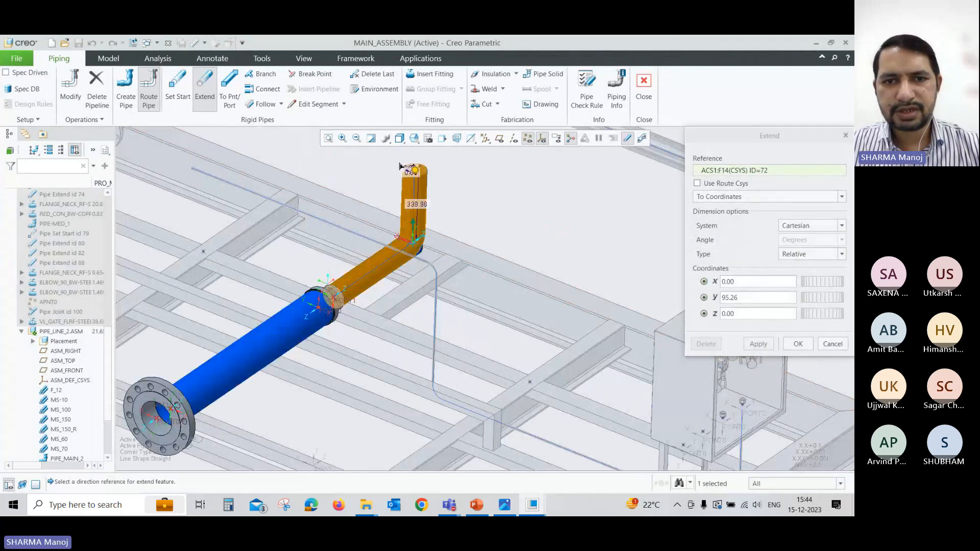
scroll(423, 356, "down", 4)
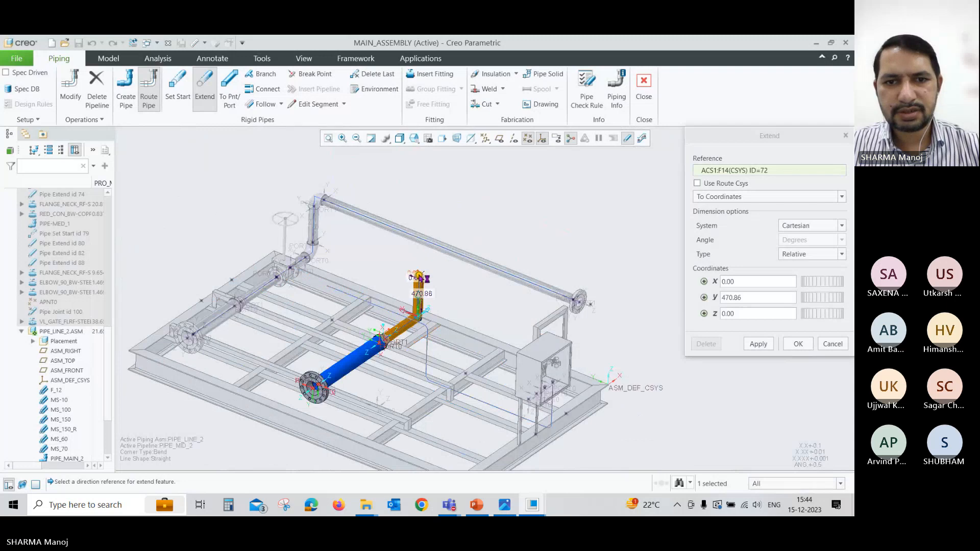
left_click_drag(419, 276, 417, 256)
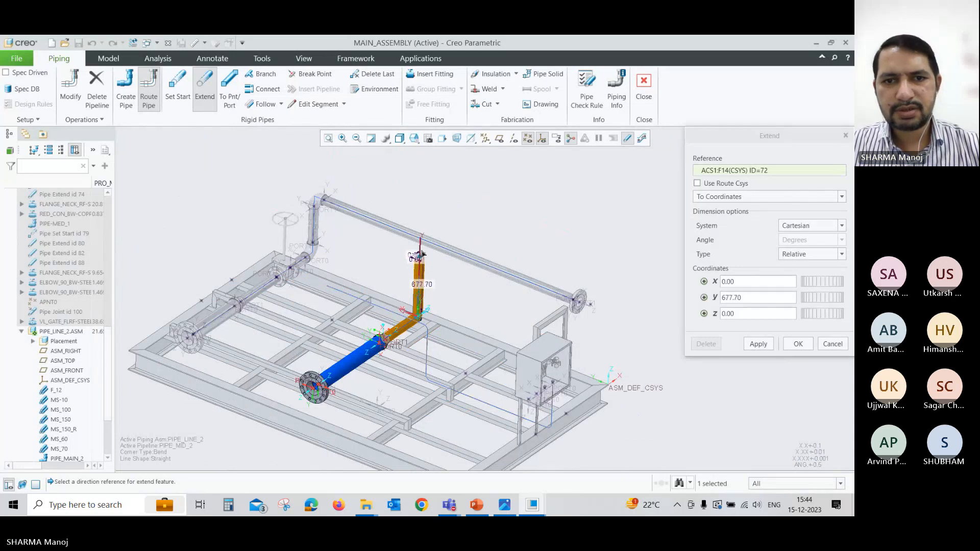
Extend the PIPE_MID_2 route along the Y axis to an offset of 100 from the top surface of the support frame
left_click(715, 199)
left_click(714, 220)
left_click(733, 265)
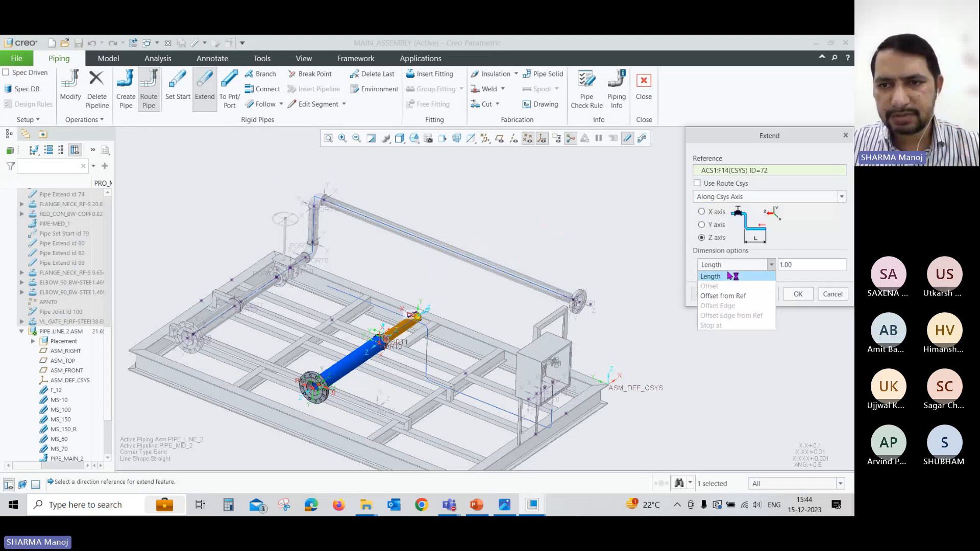
left_click(727, 296)
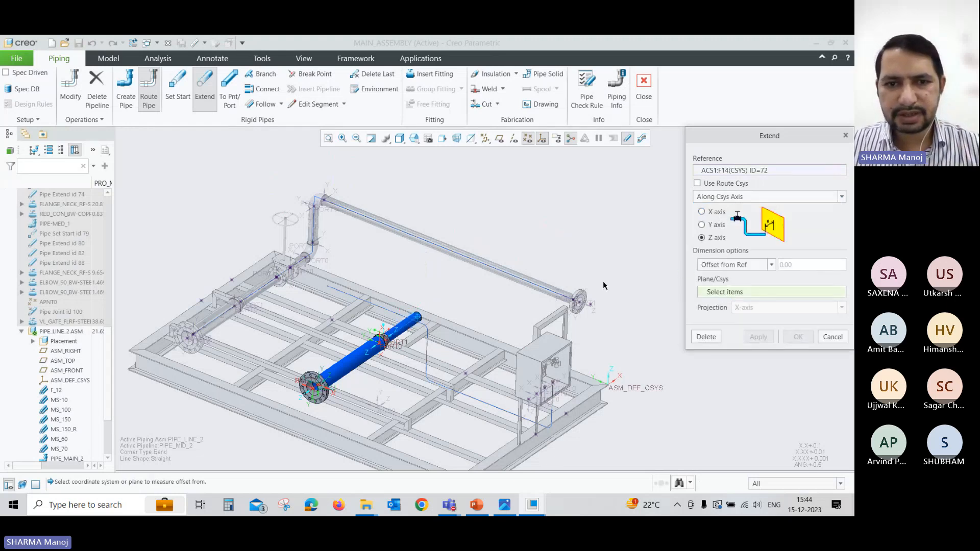
scroll(413, 327, "up", 4)
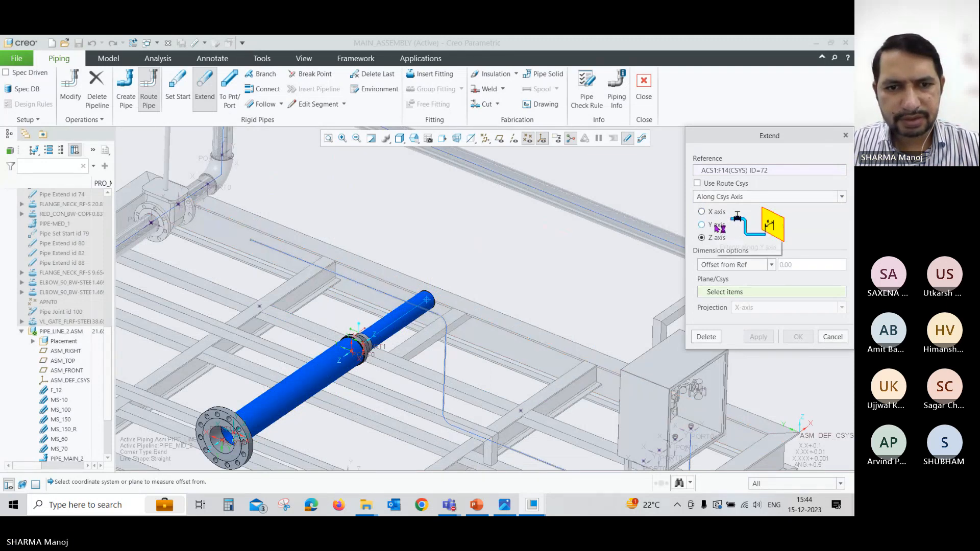
scroll(643, 311, "down", 4)
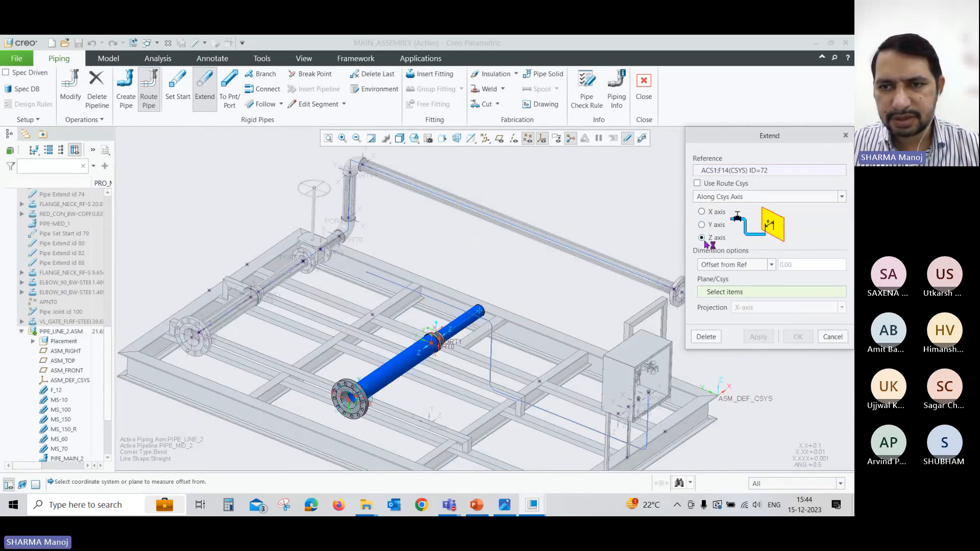
left_click(703, 225)
left_click(651, 304)
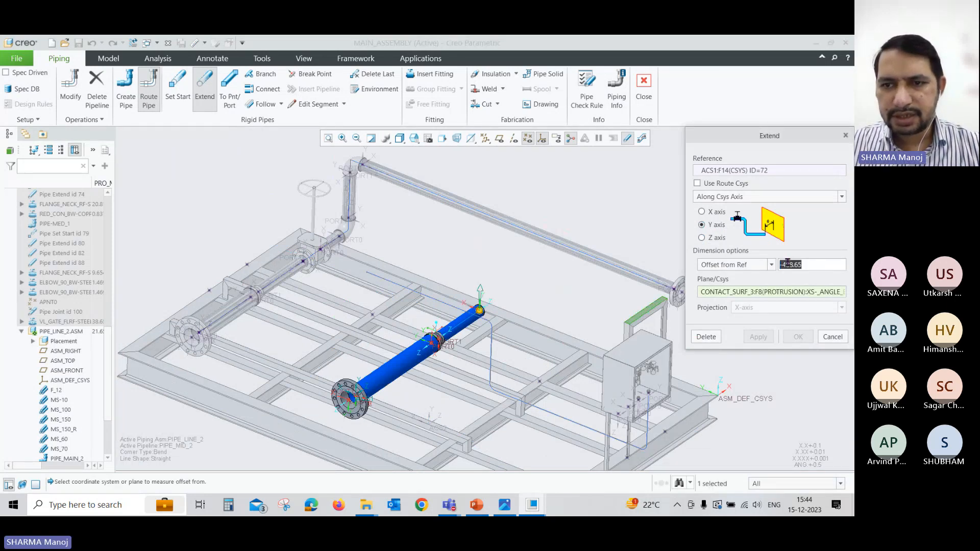
type("100")
key("Return")
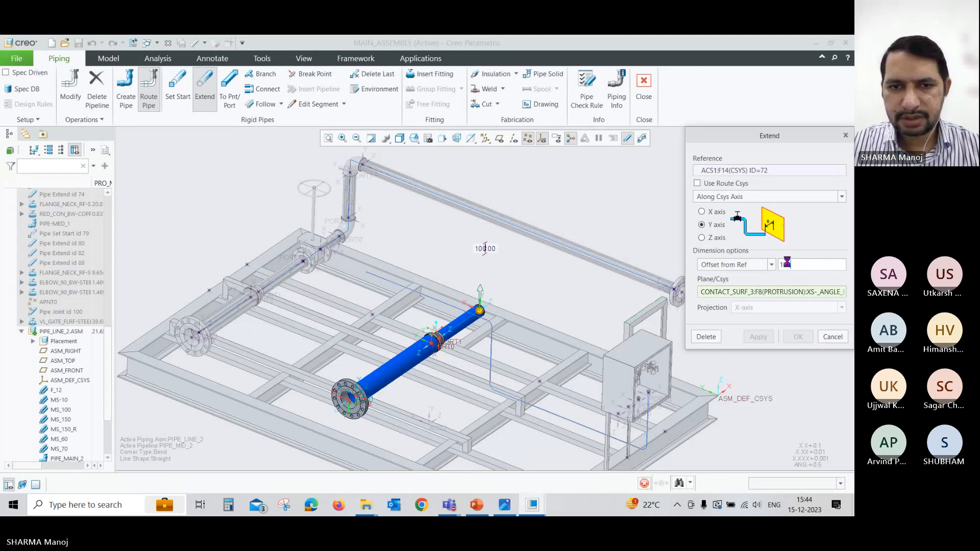
scroll(523, 275, "up", 1)
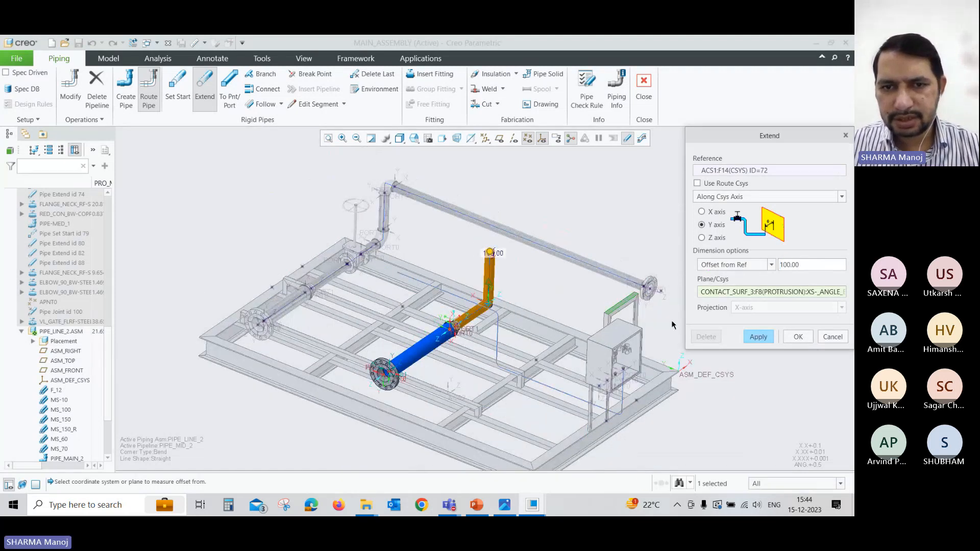
mouse_move(671, 322)
middle_mouse_down()
mouse_move(613, 301)
mouse_move(666, 311)
middle_mouse_up()
left_click(758, 334)
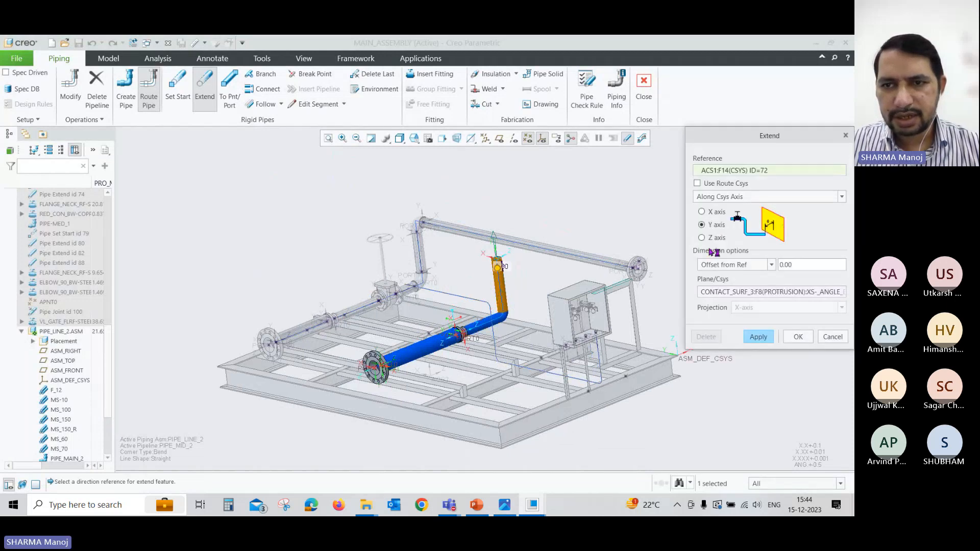
Extend the PIPE_MID_2 route along the X axis to an offset of 200 from the support frame's side surface and finish extending
left_click(717, 293)
scroll(612, 278, "up", 3)
left_click(613, 274)
scroll(613, 276, "down", 3)
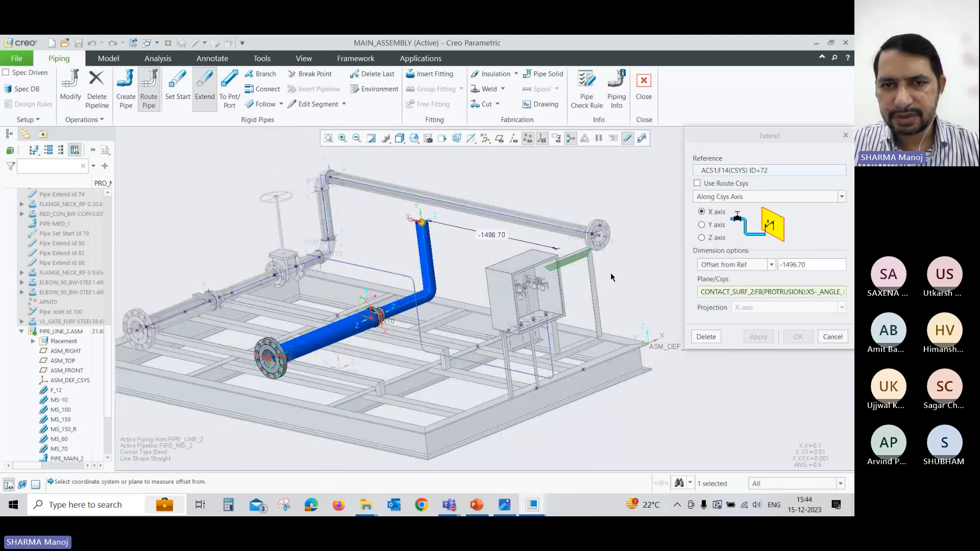
double_click(812, 266)
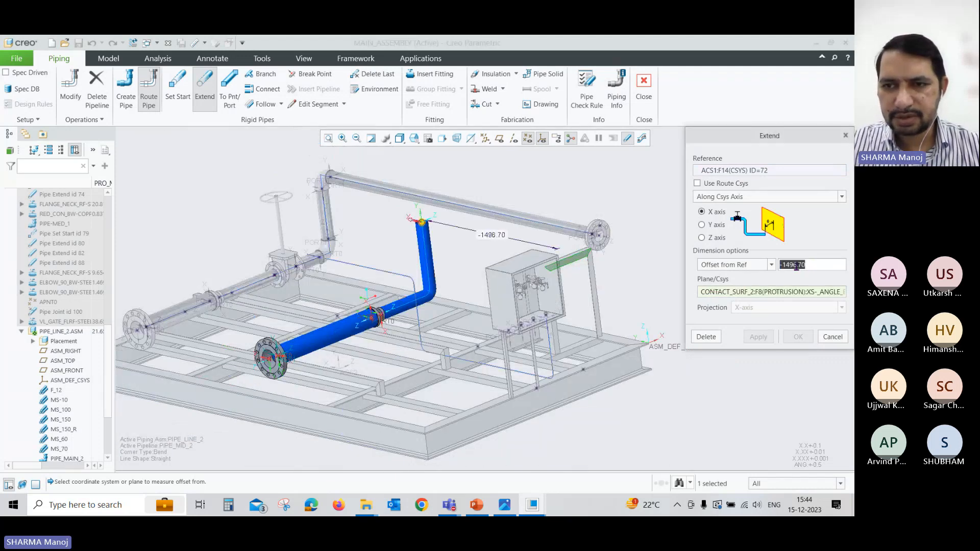
type("200")
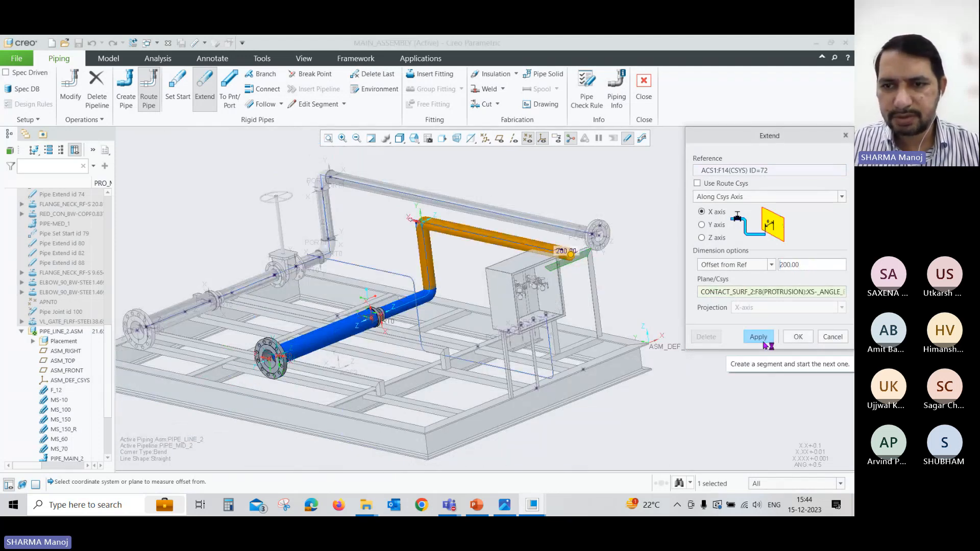
left_click(758, 337)
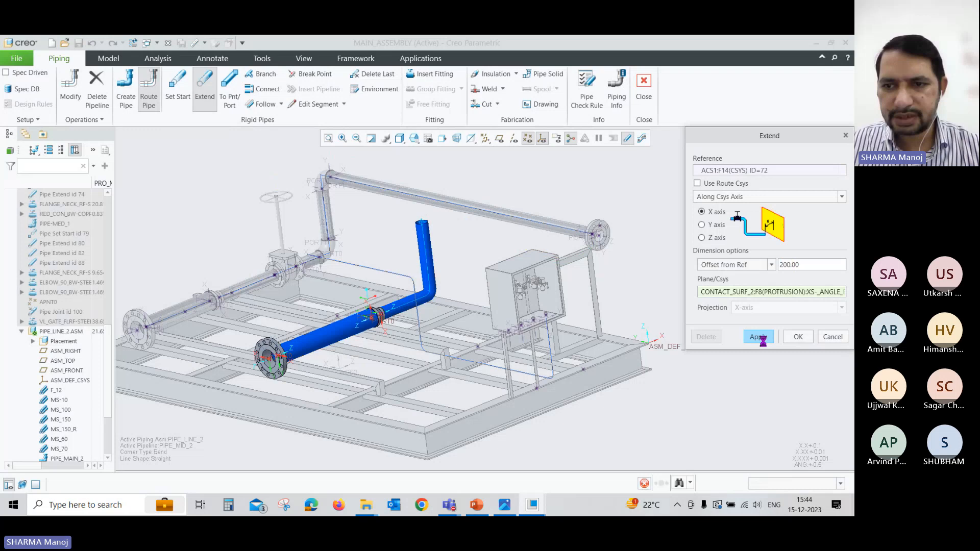
left_click(809, 338)
scroll(667, 299, "down", 5)
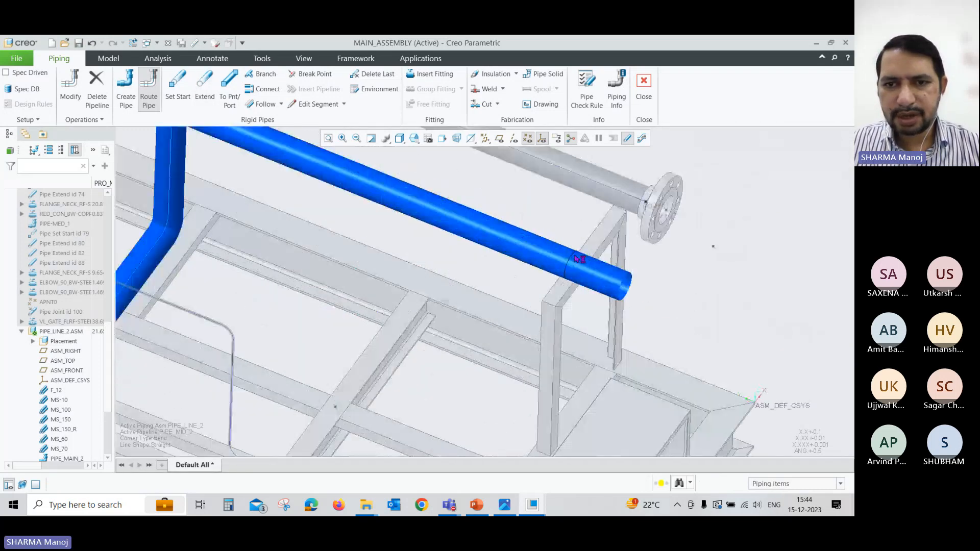
scroll(684, 285, "up", 4)
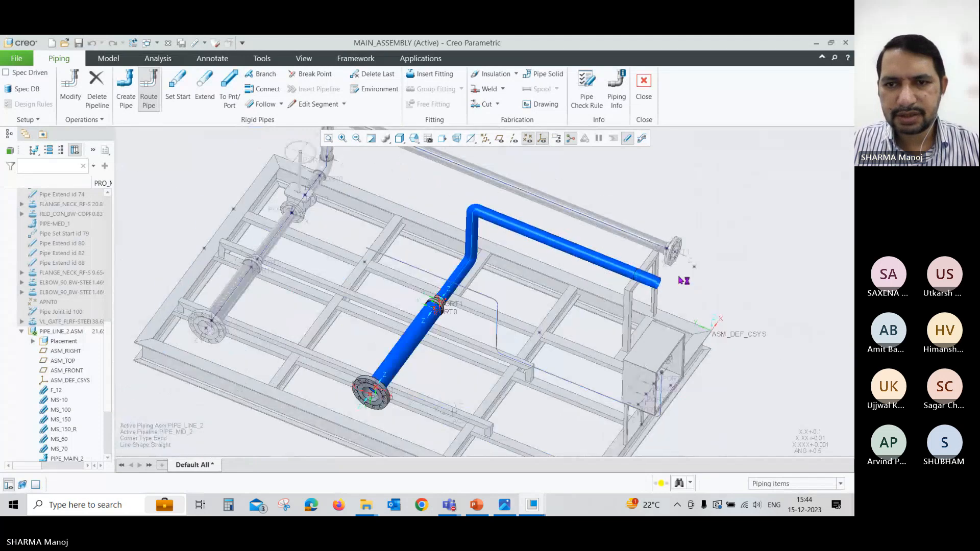
middle_click_drag(679, 278, 684, 252)
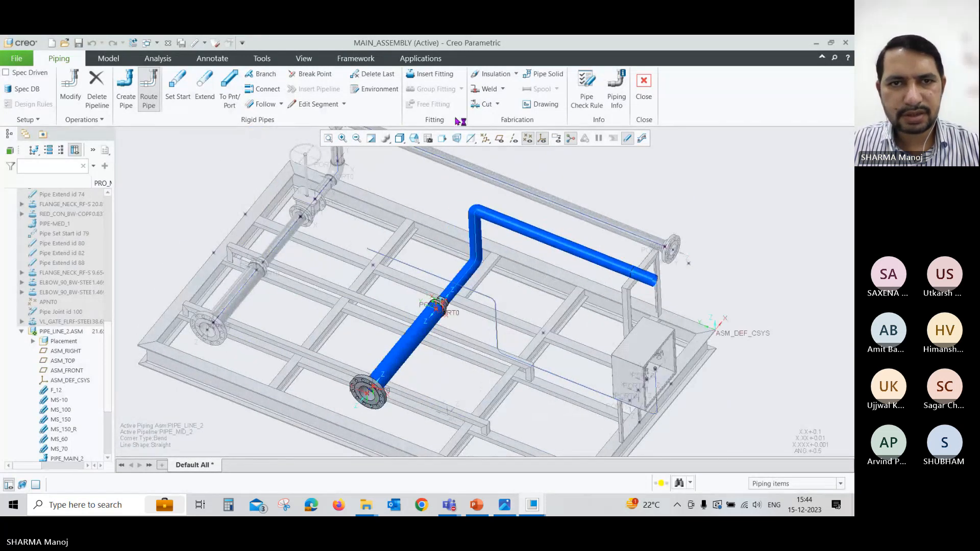
mouse_move(649, 171)
middle_mouse_down()
mouse_move(656, 175)
mouse_move(643, 179)
middle_mouse_up()
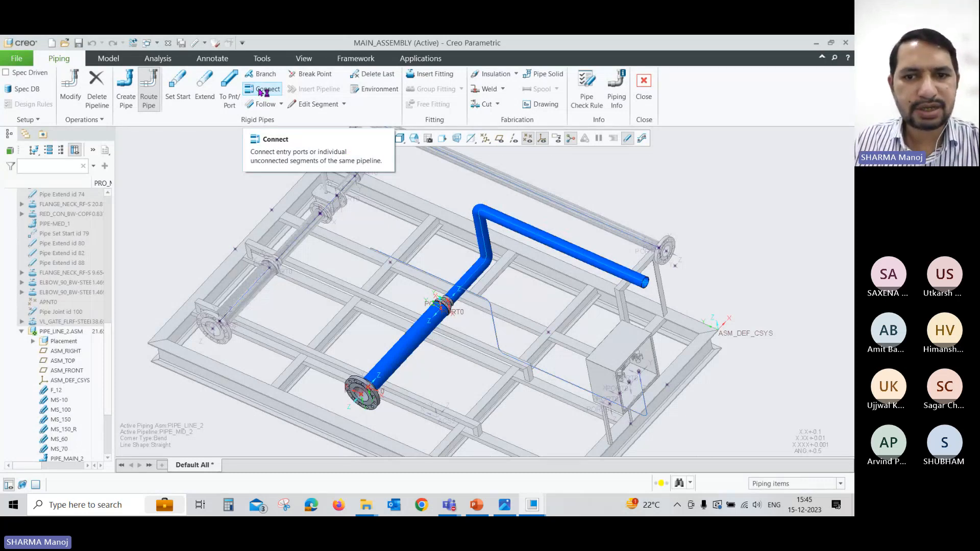
middle_click_drag(221, 169, 227, 166)
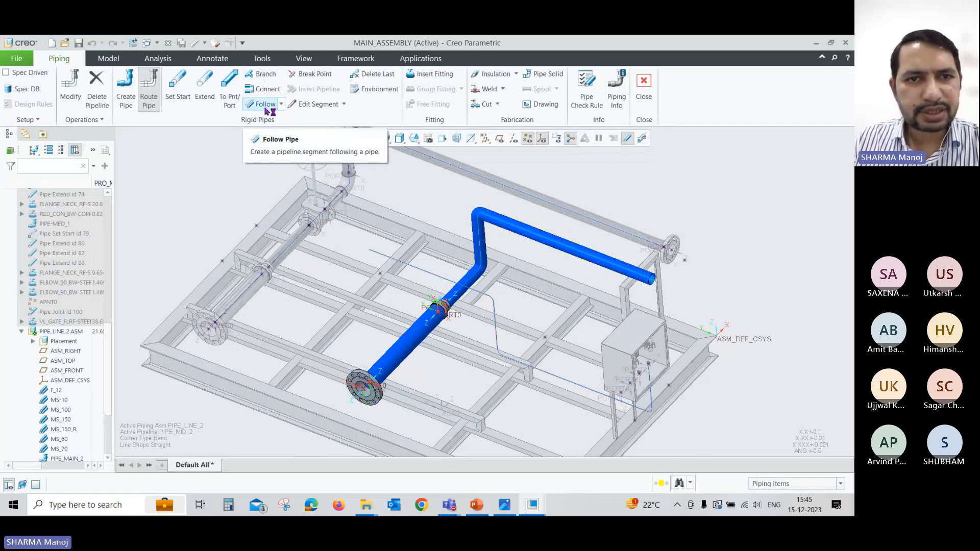
left_click(280, 104)
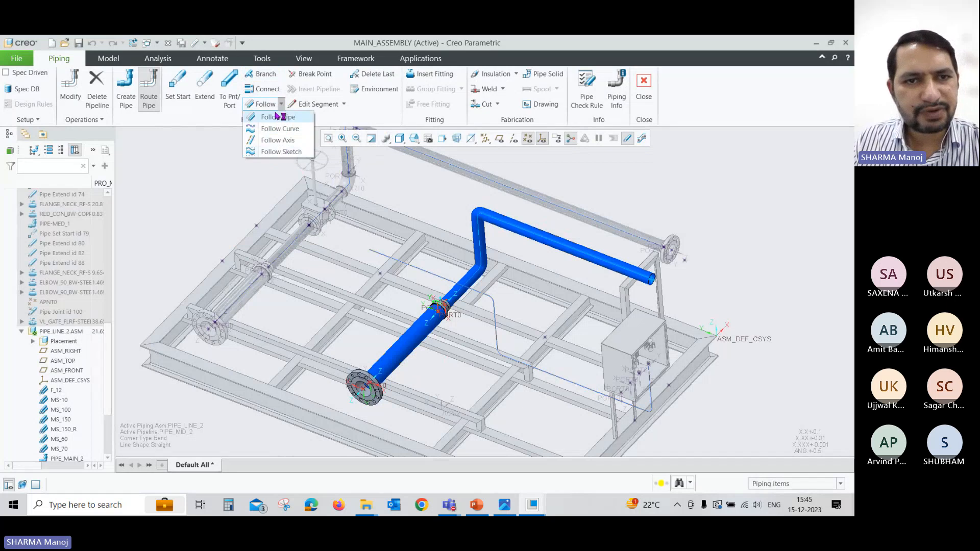
left_click(232, 217)
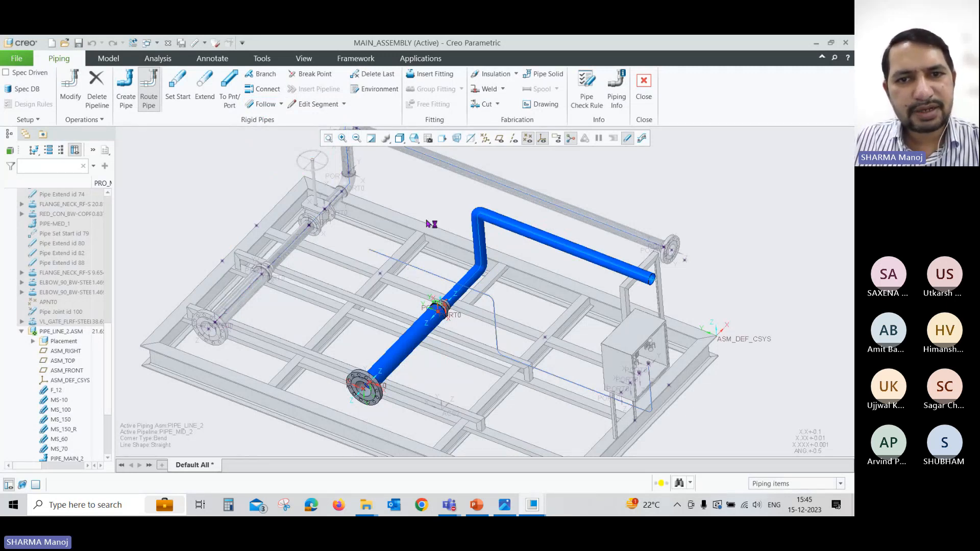
left_click(281, 105)
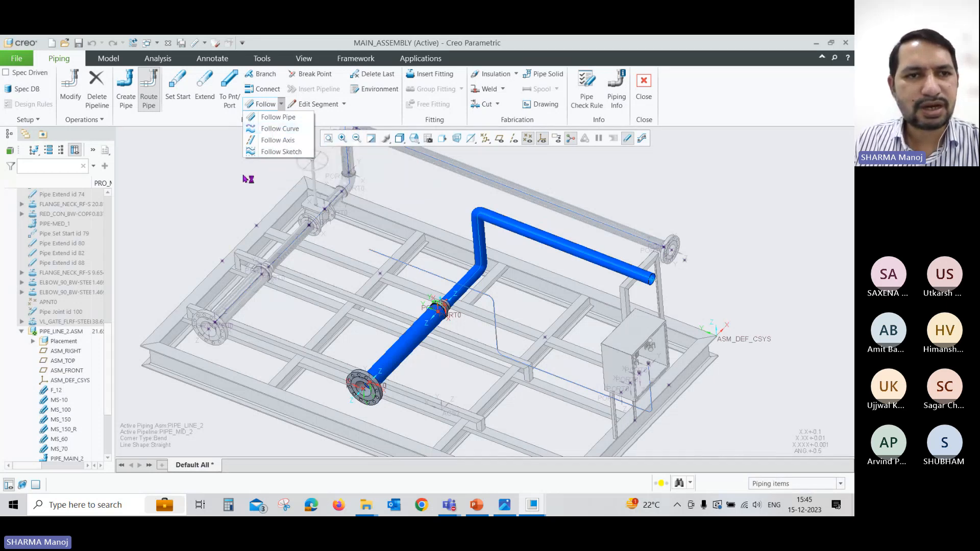
left_click(102, 63)
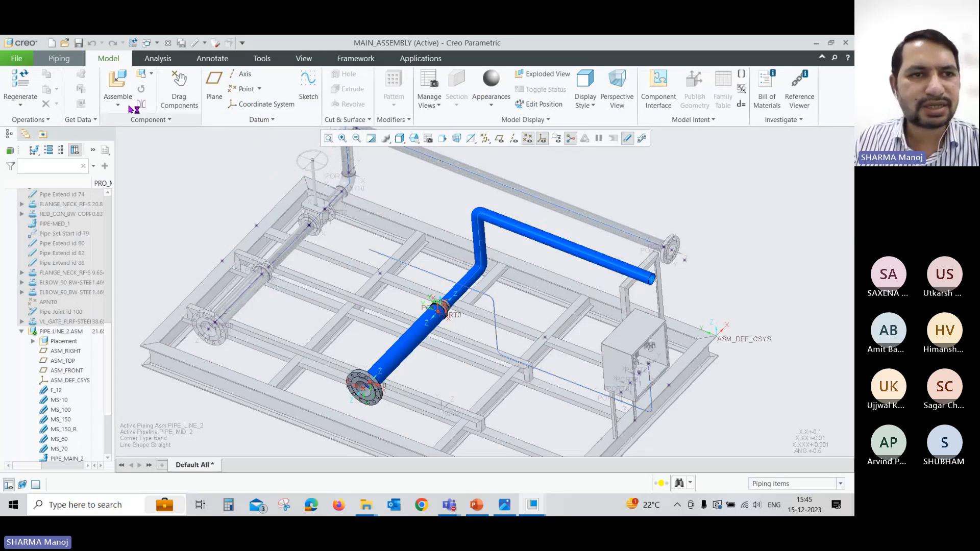
left_click(62, 58)
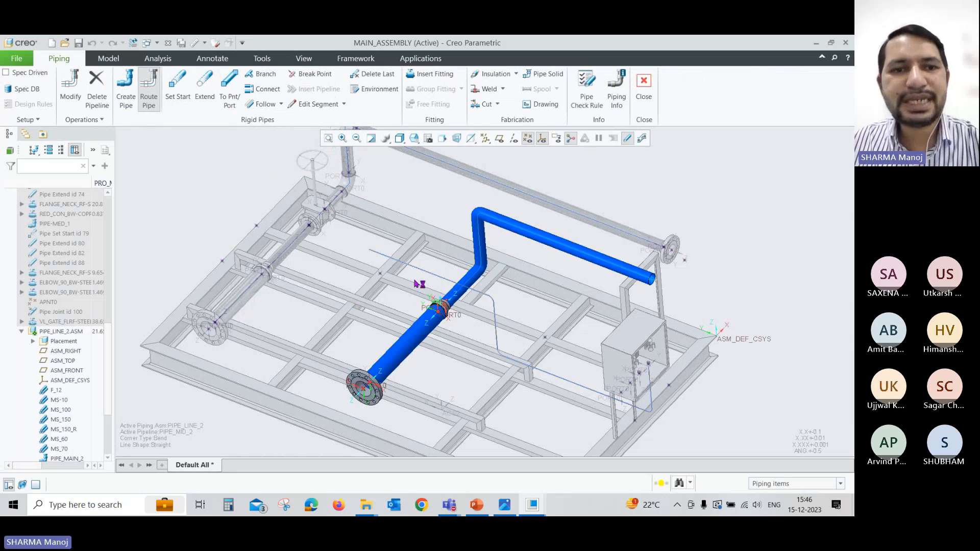
left_click(281, 104)
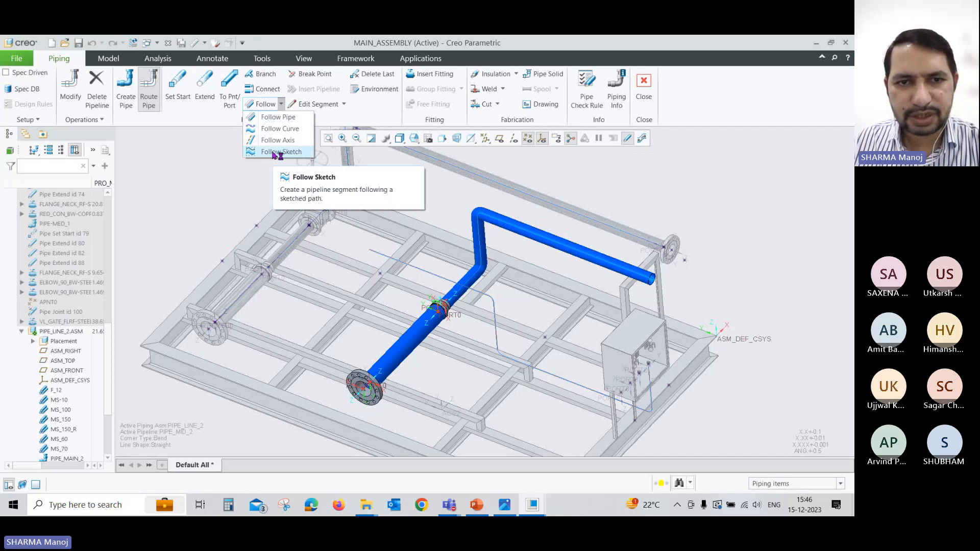
left_click(228, 187)
scroll(249, 240, "down", 2)
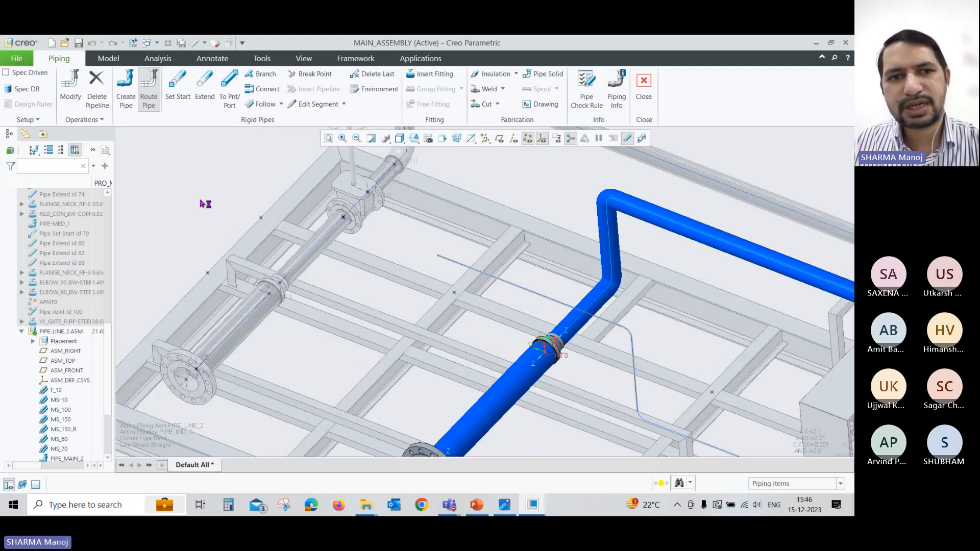
left_click(282, 105)
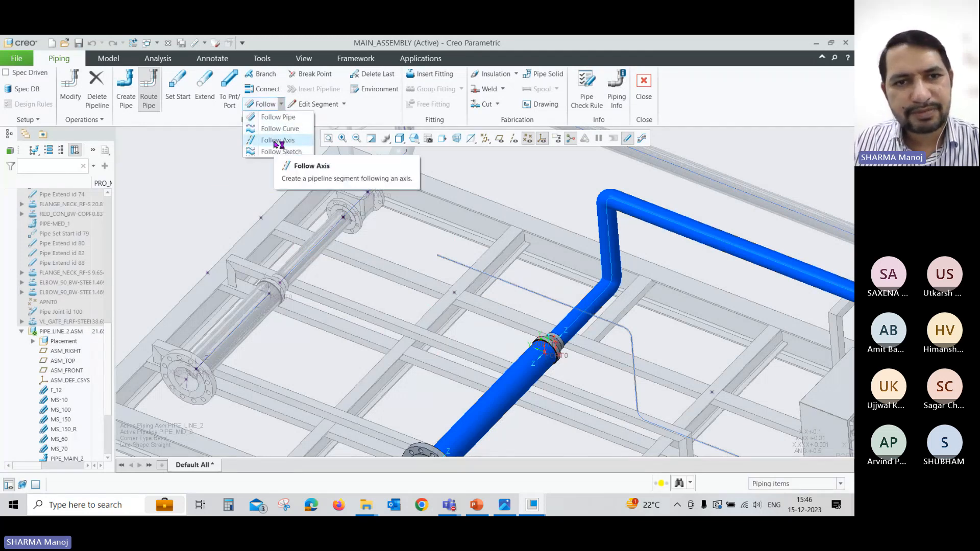
left_click(237, 187)
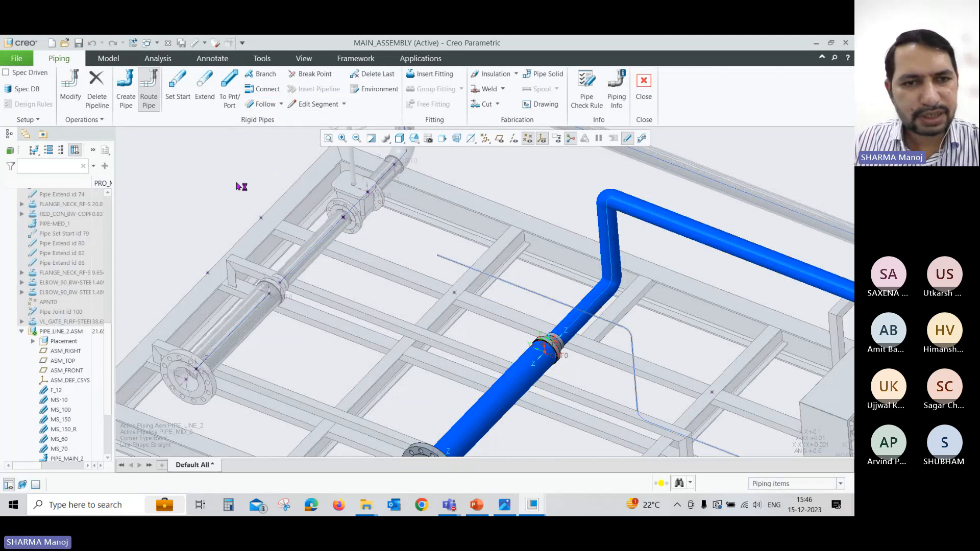
left_click(108, 58)
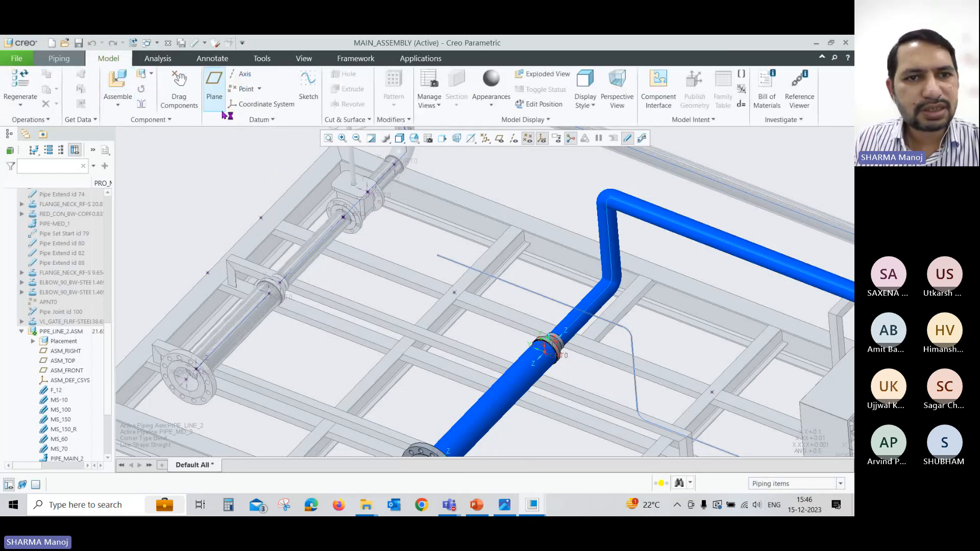
left_click(255, 119)
mouse_move(284, 134)
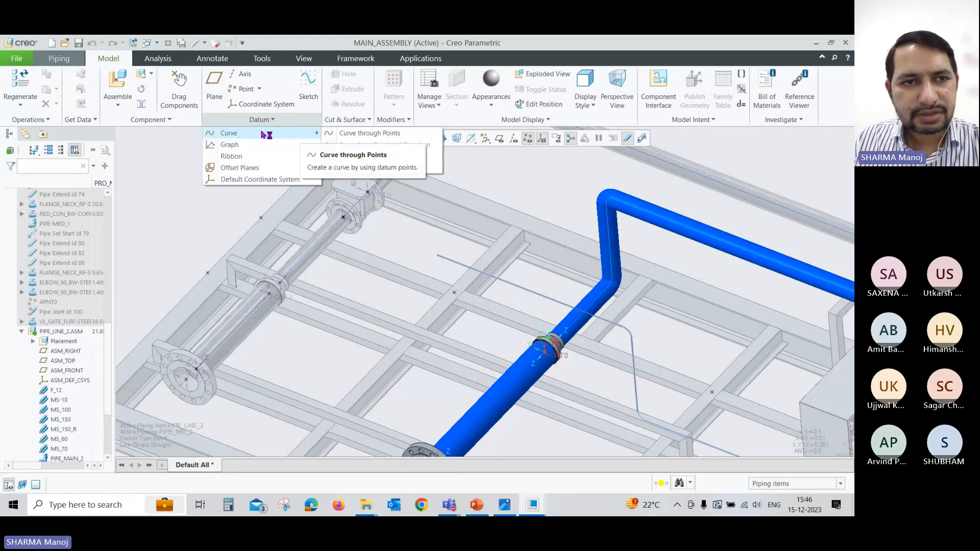
left_click(76, 60)
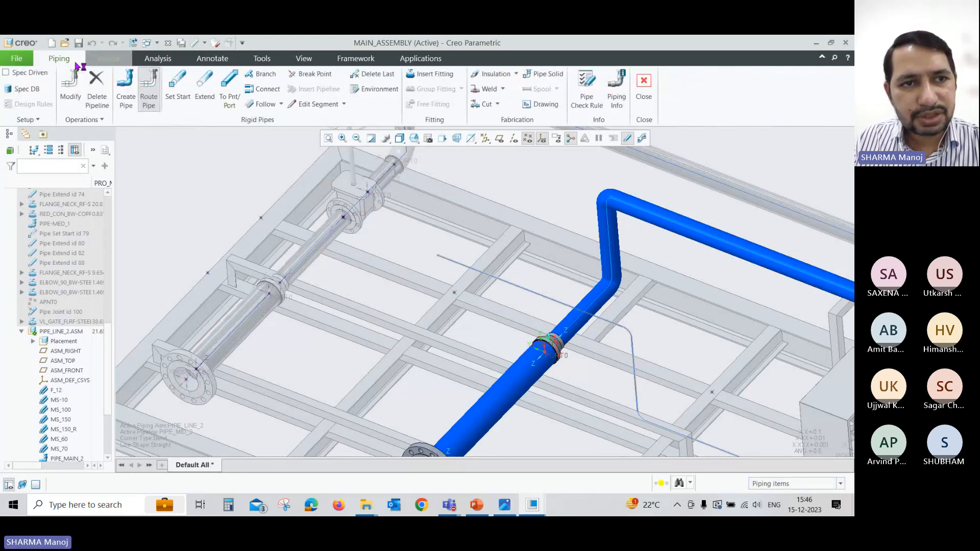
left_click(271, 103)
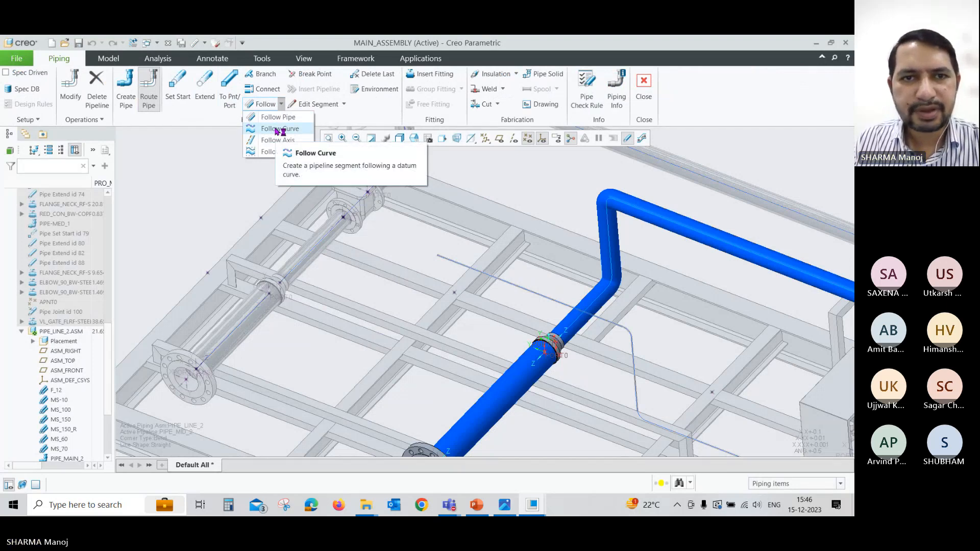
left_click(278, 129)
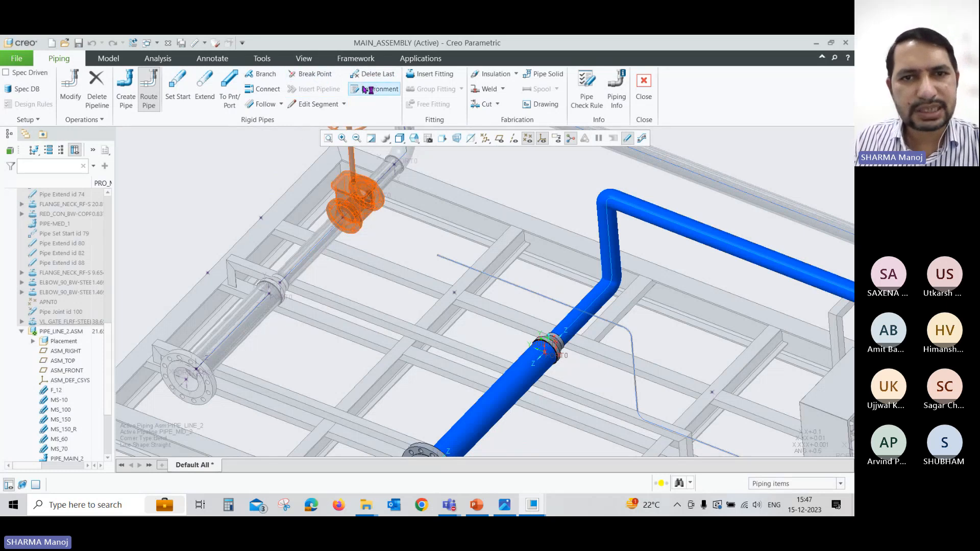
scroll(237, 228, "up", 3)
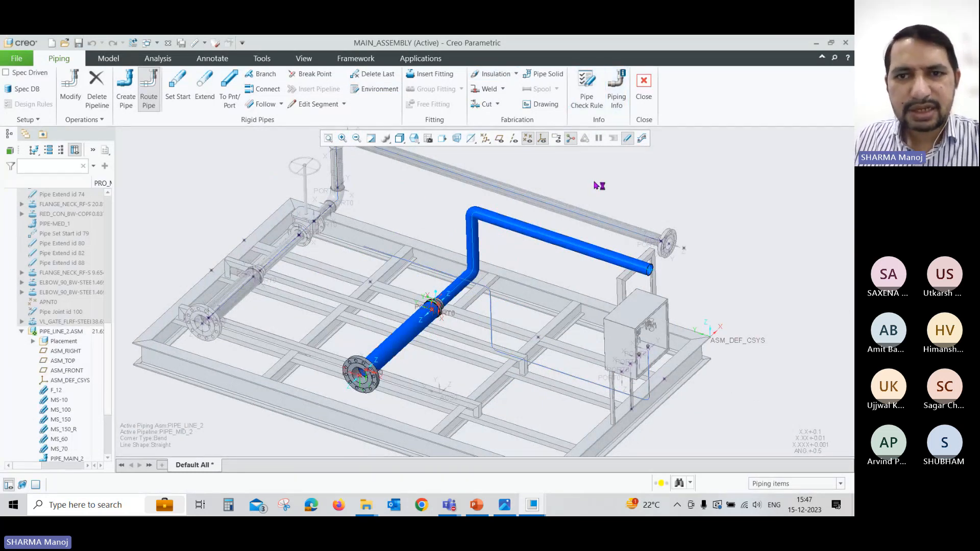
Run the pipe design rules check and examine the maximum segment length violations
left_click(585, 102)
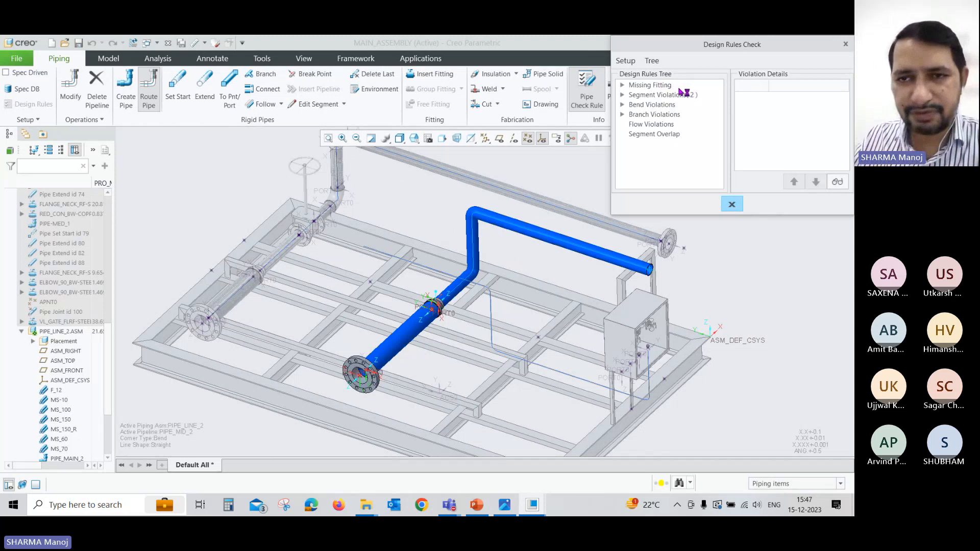
left_click(622, 95)
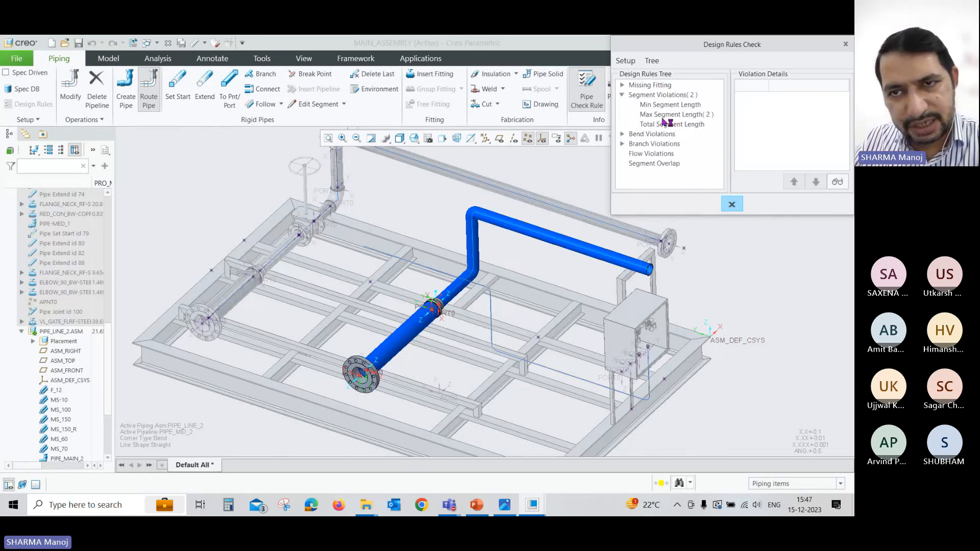
left_click(700, 115)
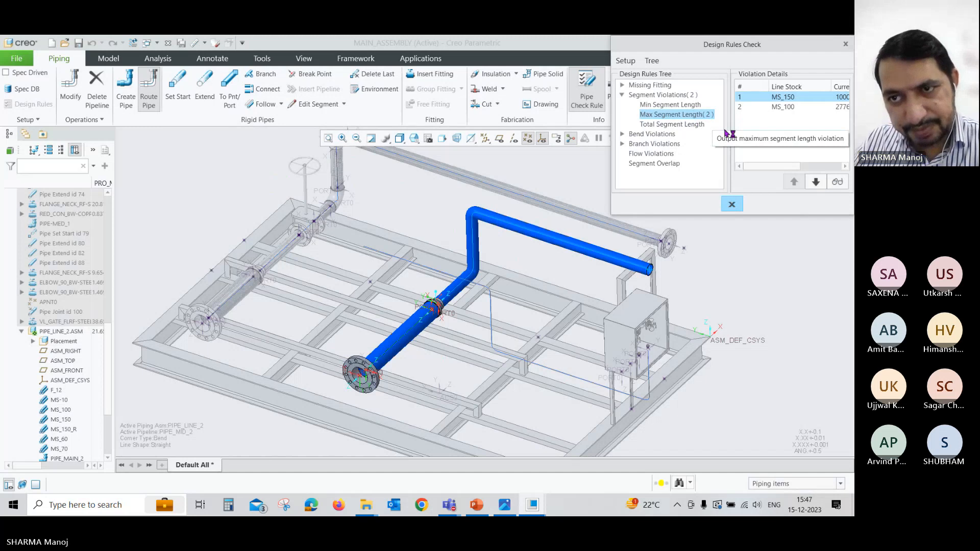
Compare the current and required lengths in the maximum segment length violation details and close the design rules check
left_click_drag(763, 167, 804, 167)
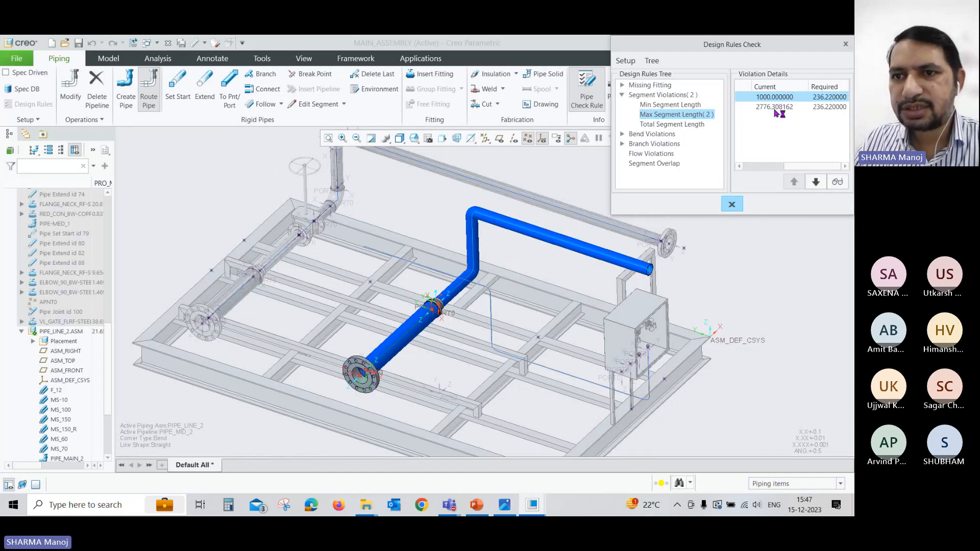
left_click_drag(796, 168, 750, 167)
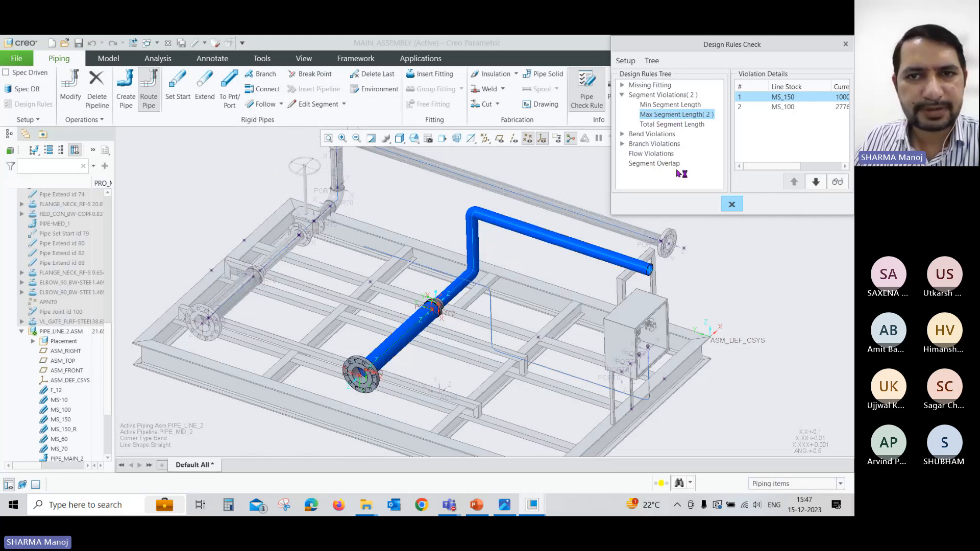
left_click(732, 204)
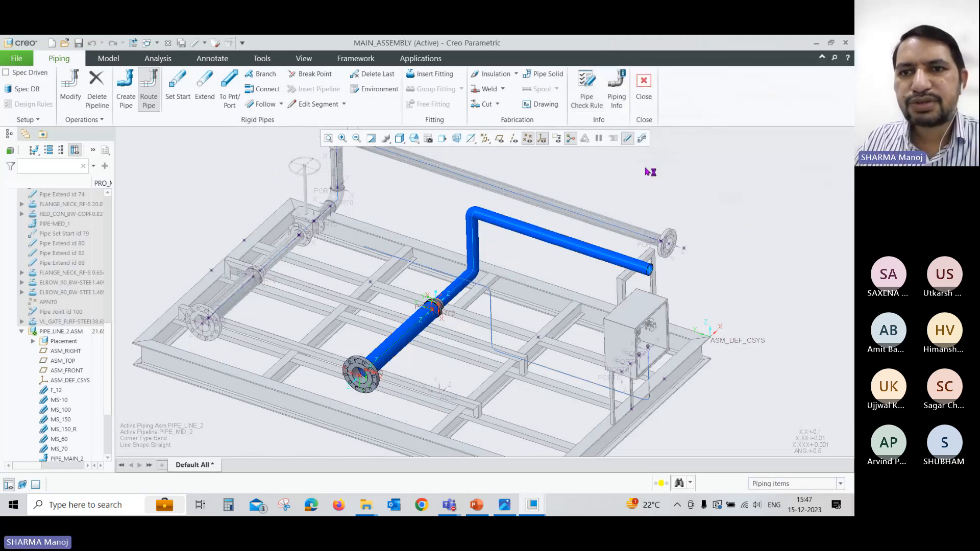
Generate a Length report for the PIPE_MAIN_2 pipeline with Piping Info and read its full line length information
left_click(624, 111)
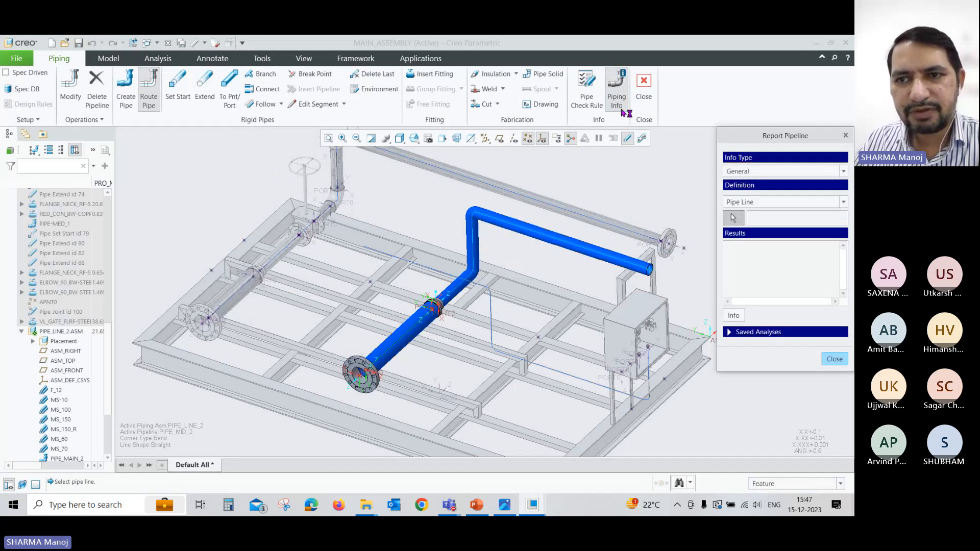
left_click_drag(799, 138, 738, 110)
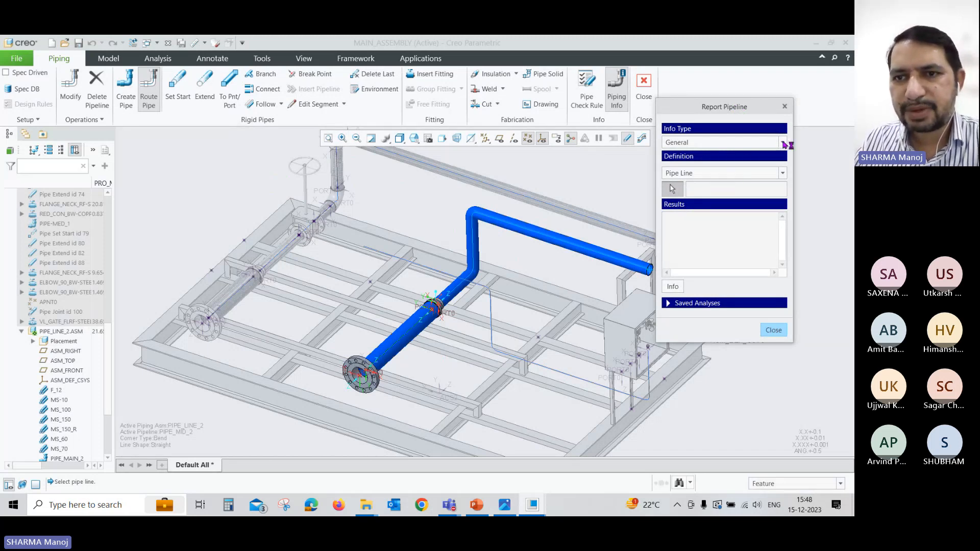
left_click(783, 144)
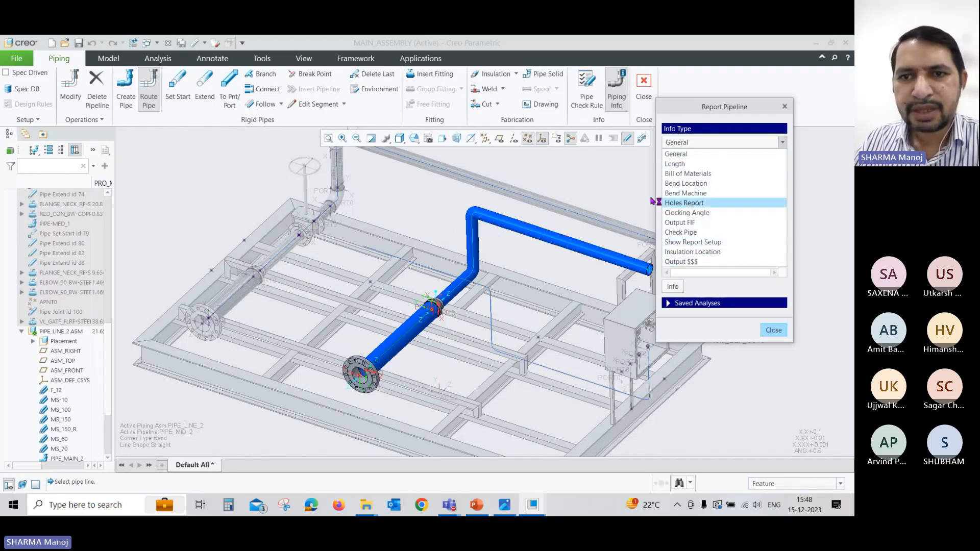
left_click(616, 180)
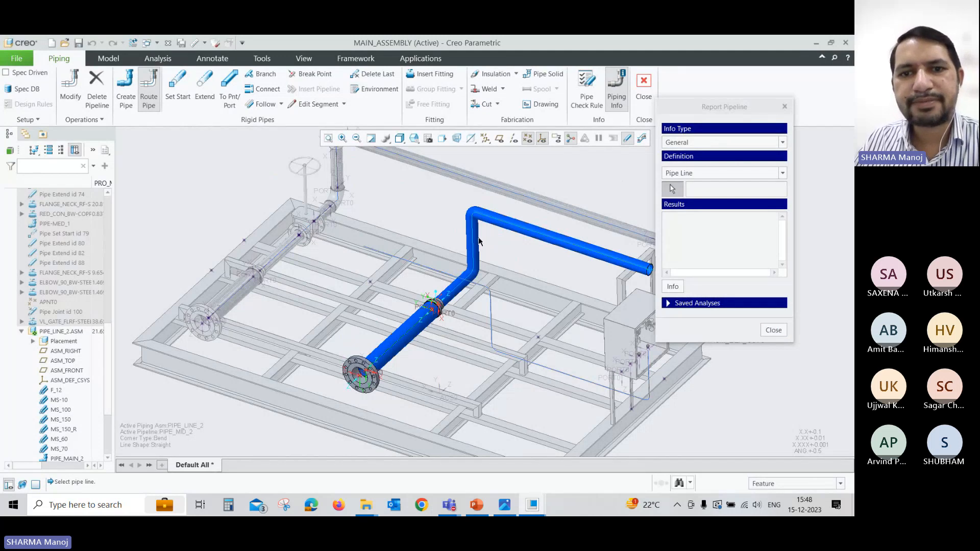
left_click(720, 144)
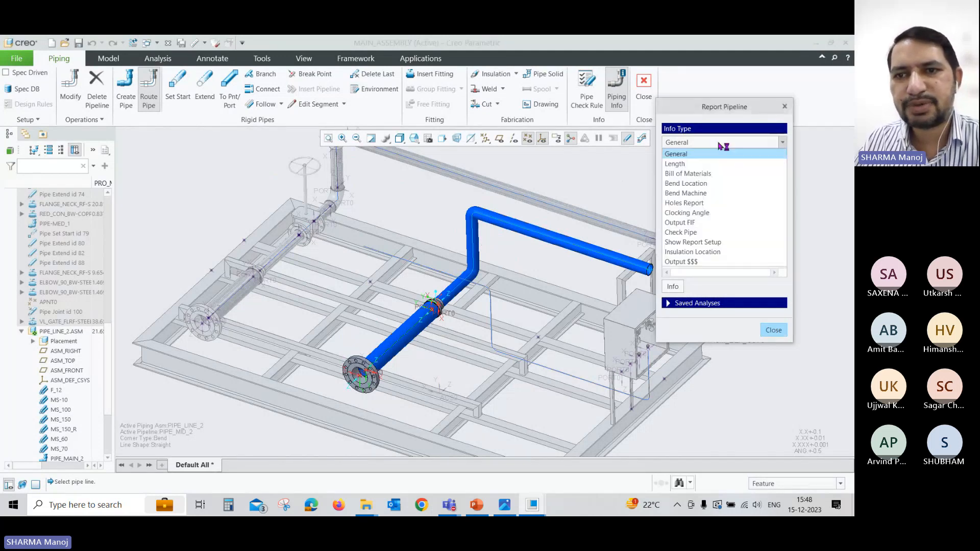
left_click(694, 165)
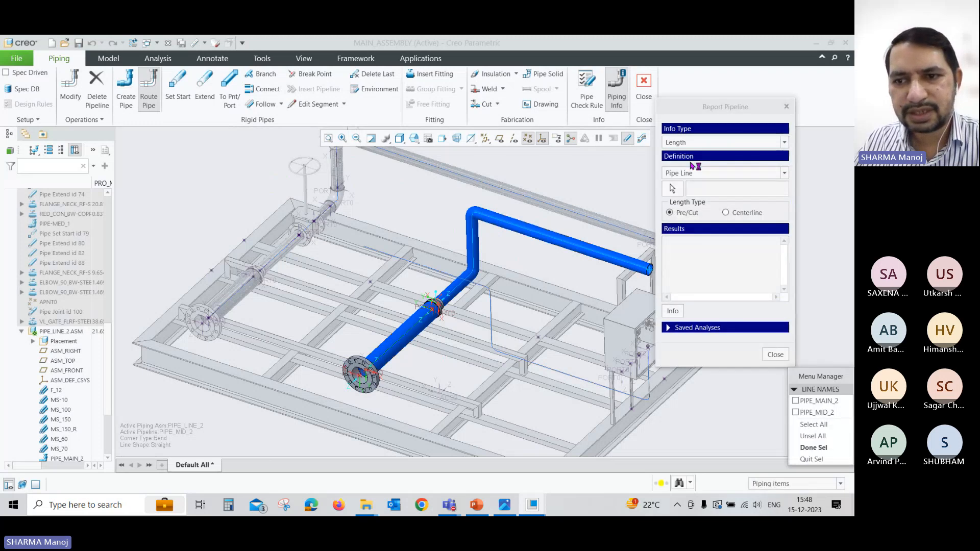
left_click(818, 401)
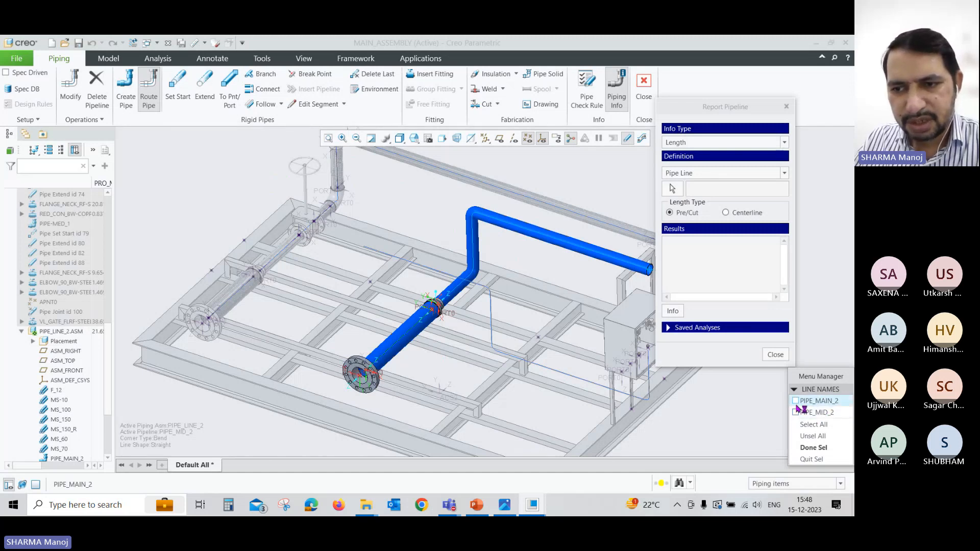
left_click(811, 447)
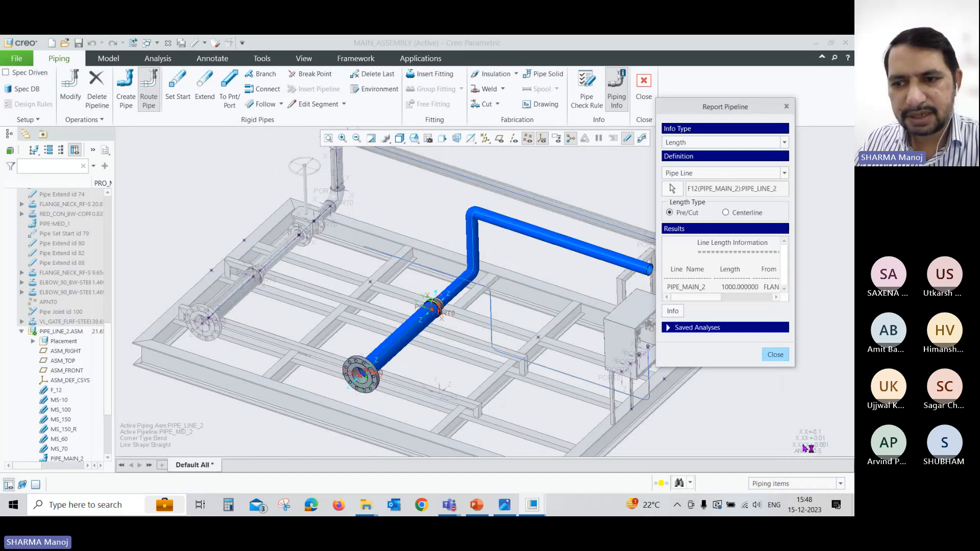
left_click(674, 311)
left_click_drag(314, 117, 360, 117)
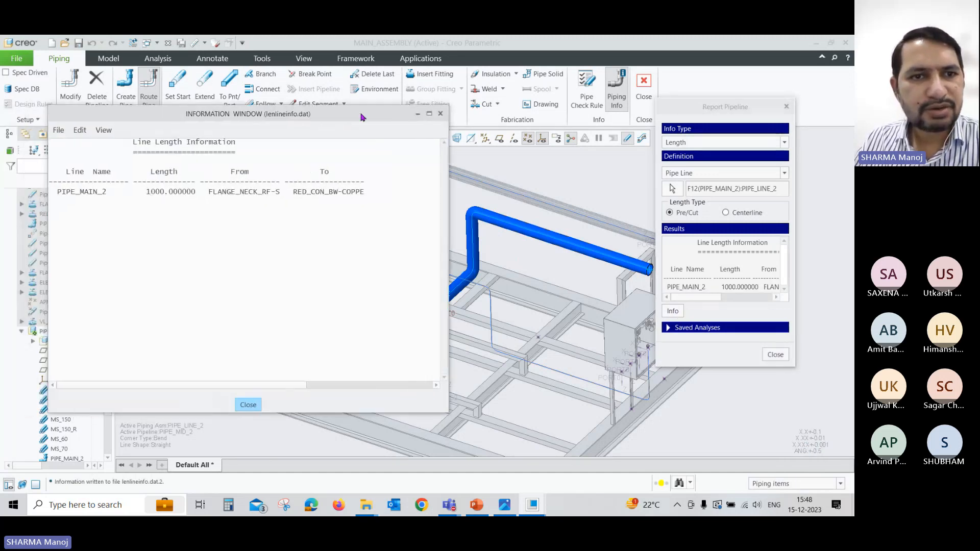
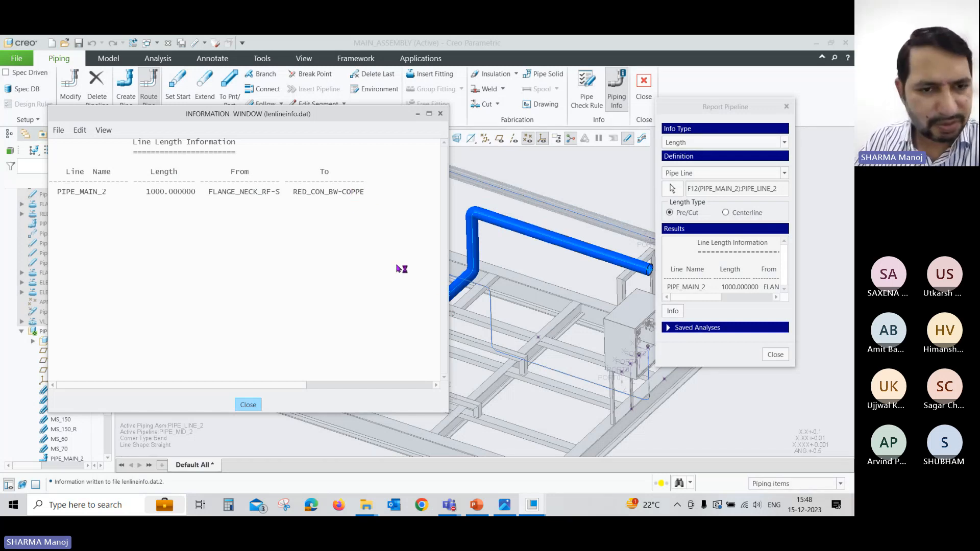
left_click(253, 406)
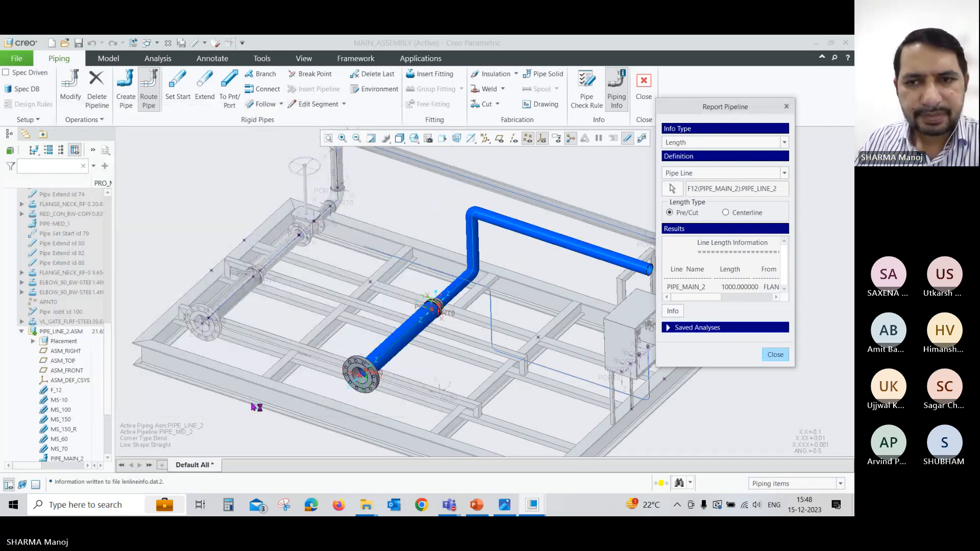
Generate a Bend Machine report from PIPE_MID_2's long horizontal segment, read its bend information and close the report
left_click(784, 143)
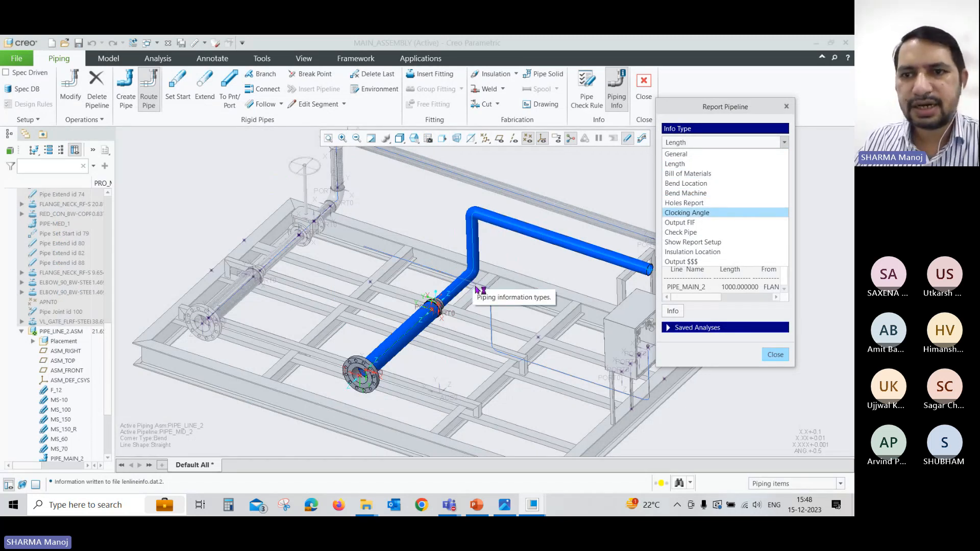
left_click(686, 194)
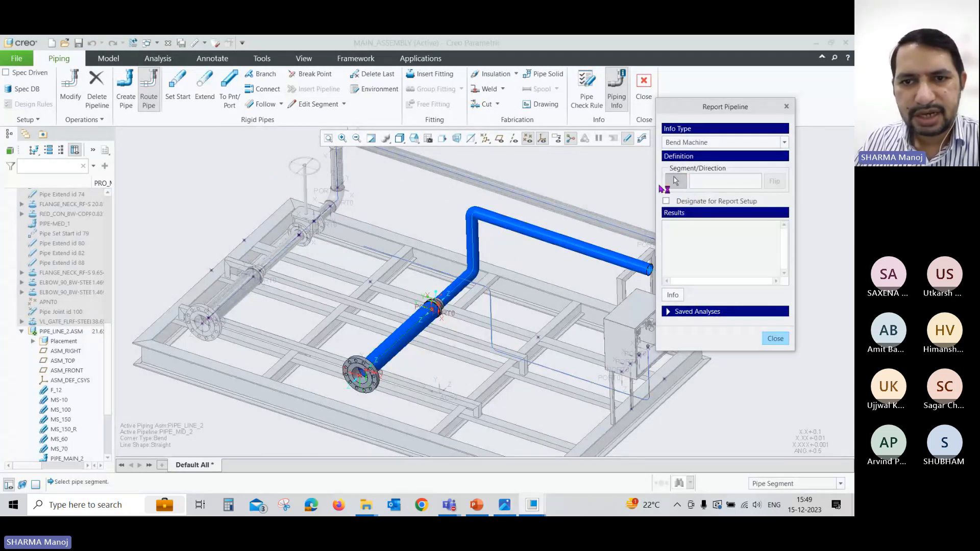
left_click(540, 237)
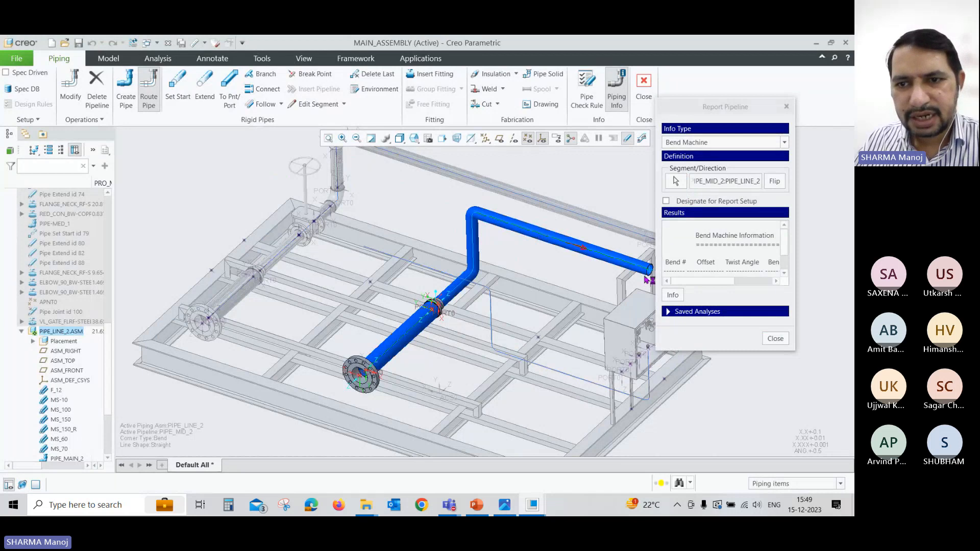
left_click(672, 296)
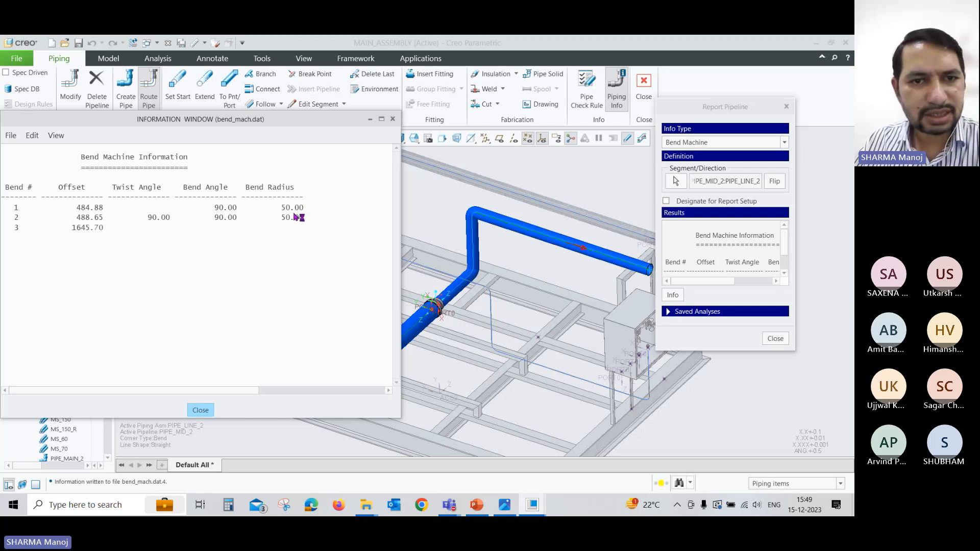
left_click(200, 410)
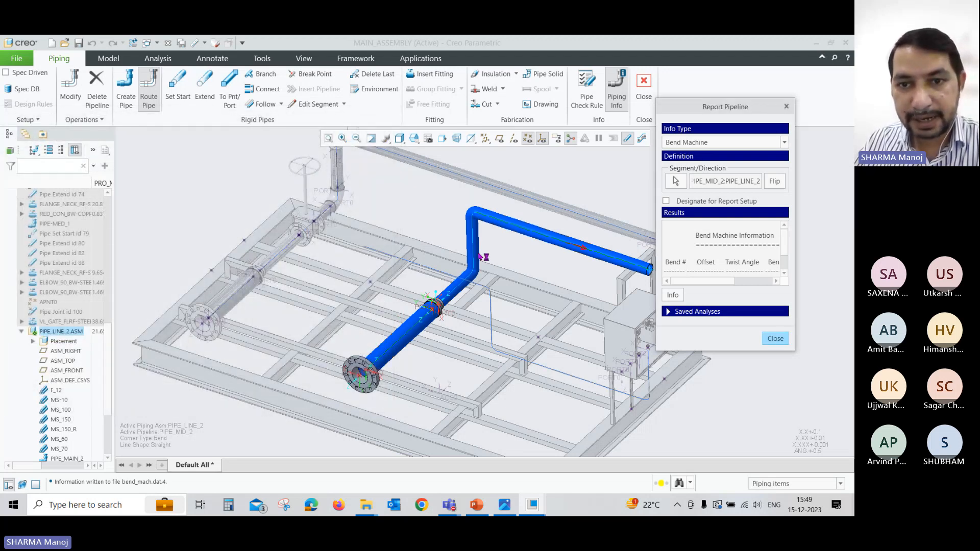
left_click(775, 339)
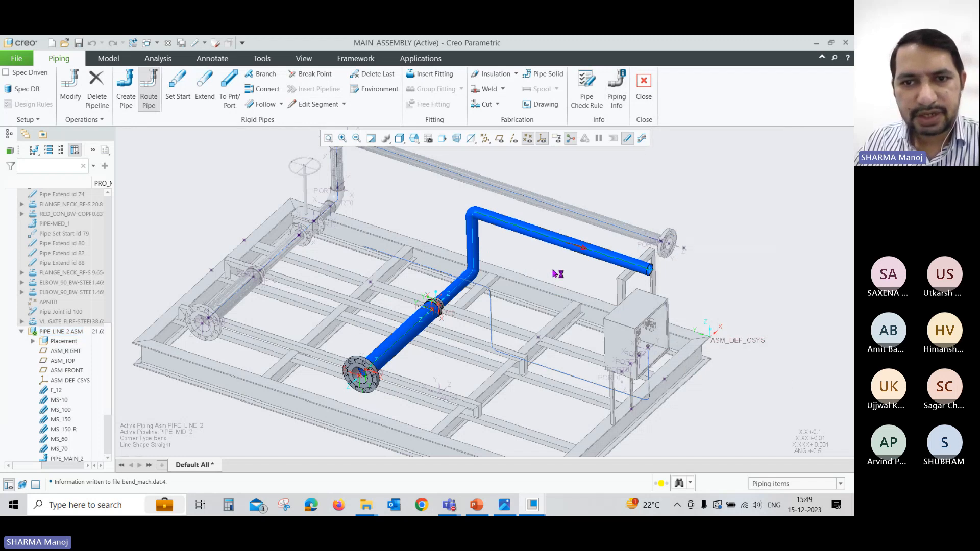
Switch the pipe display from solid pipes to centerlines
scroll(509, 297, "down", 3)
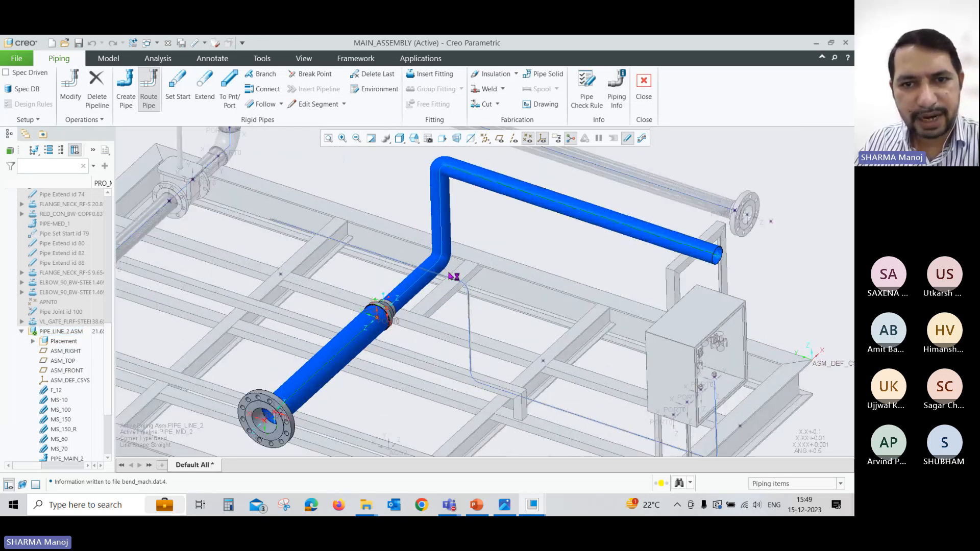
left_click(626, 140)
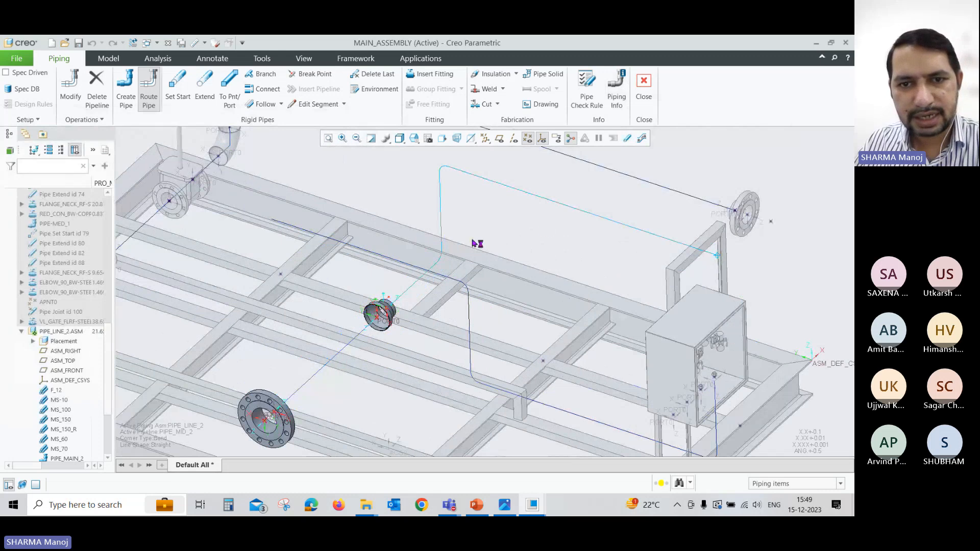
middle_click_drag(472, 243, 502, 267)
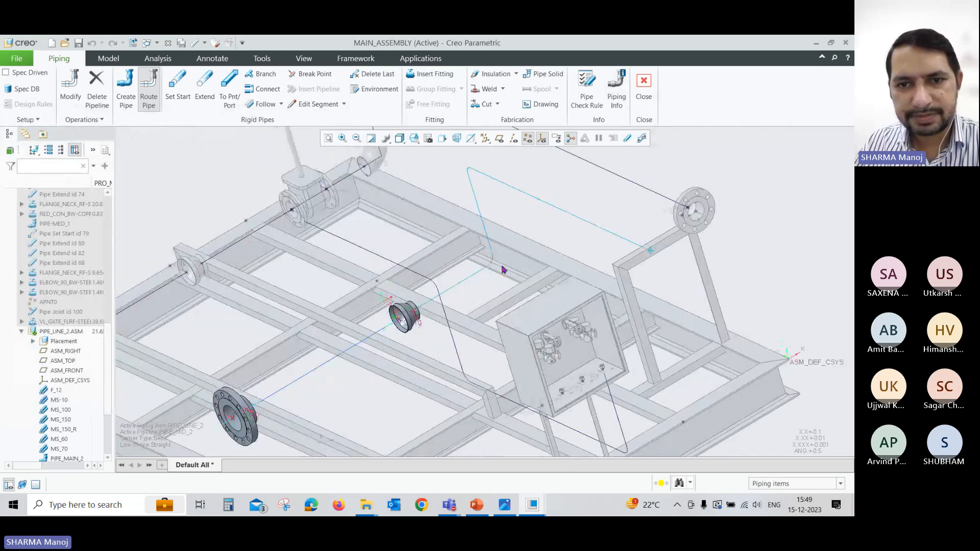
Modify the lower corner of PIPE_MID_2, keeping the Bend type and setting its bend radius to 80
left_click(71, 85)
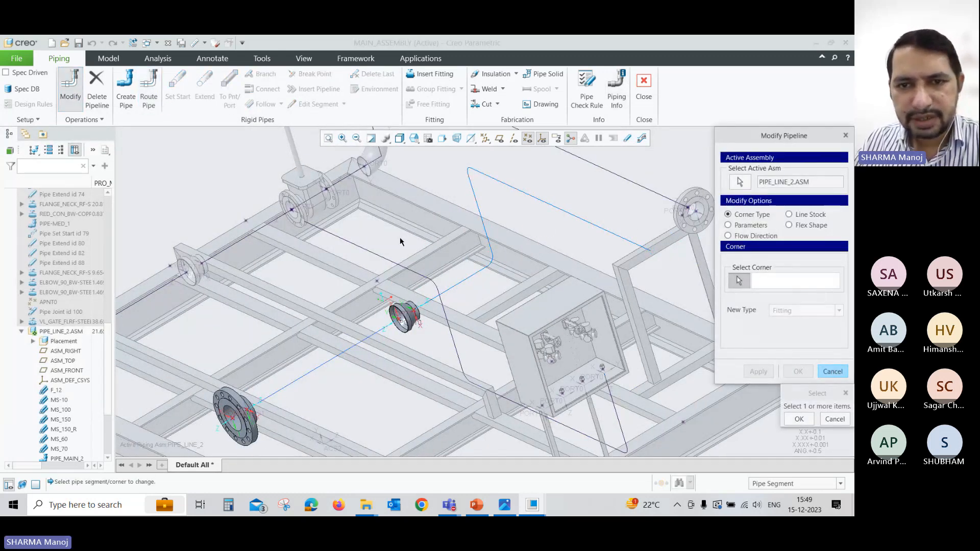
scroll(509, 258, "up", 4)
left_click(479, 247)
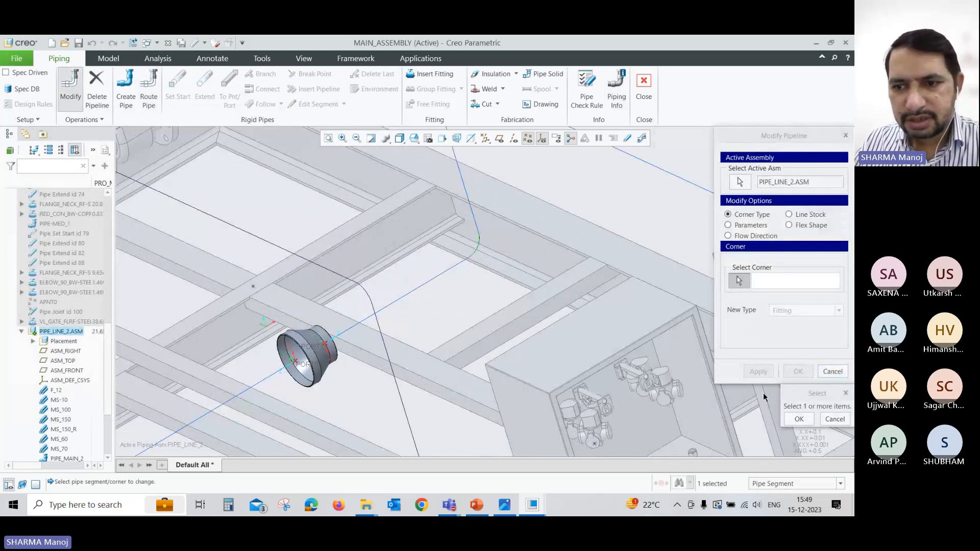
left_click(799, 419)
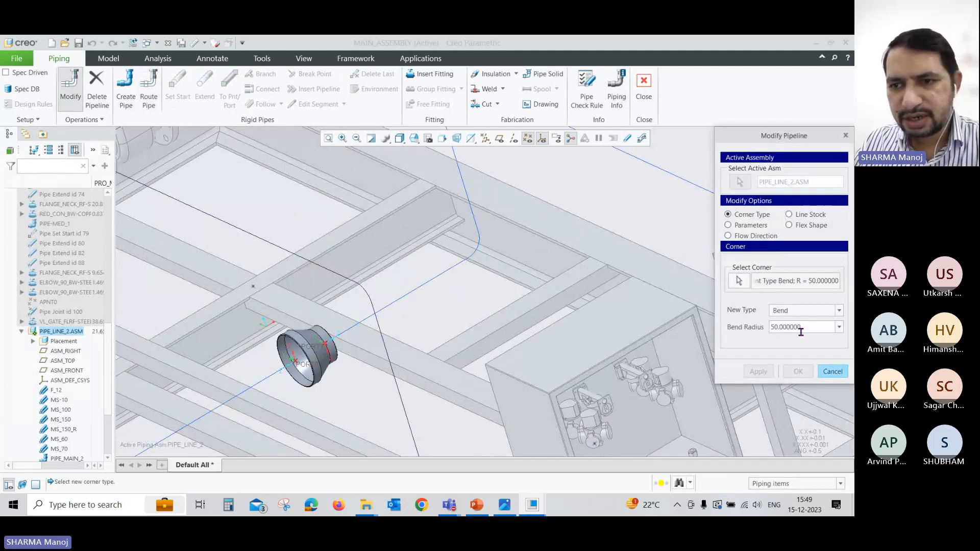
left_click(839, 326)
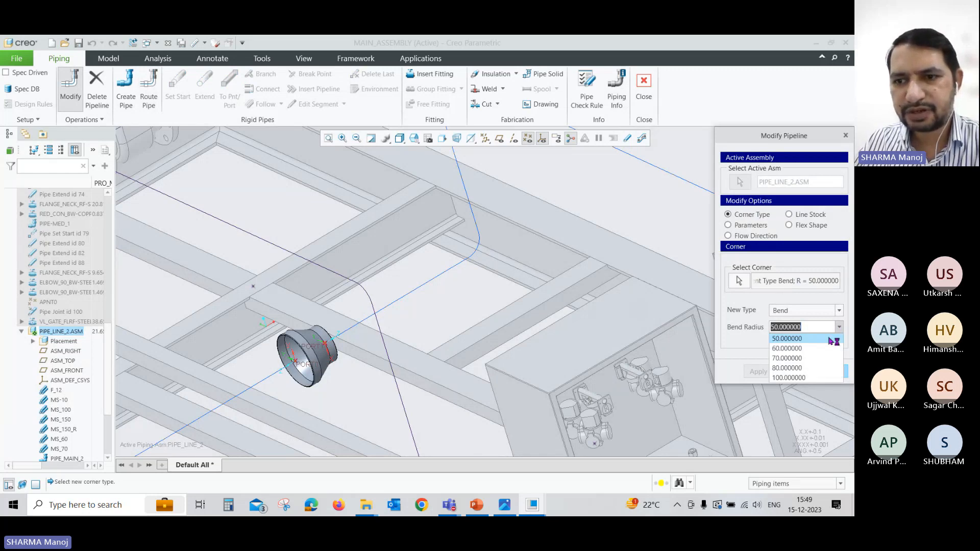
left_click(794, 368)
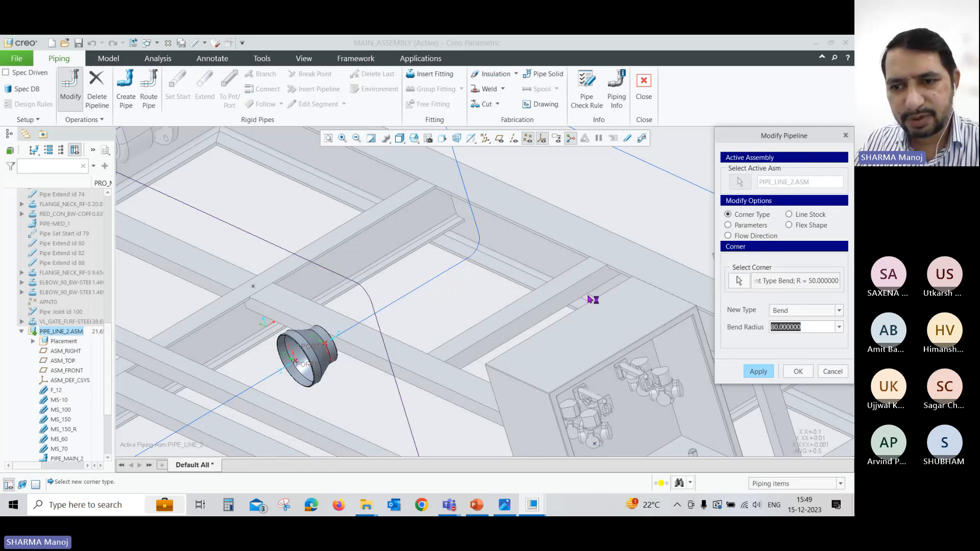
left_click(750, 372)
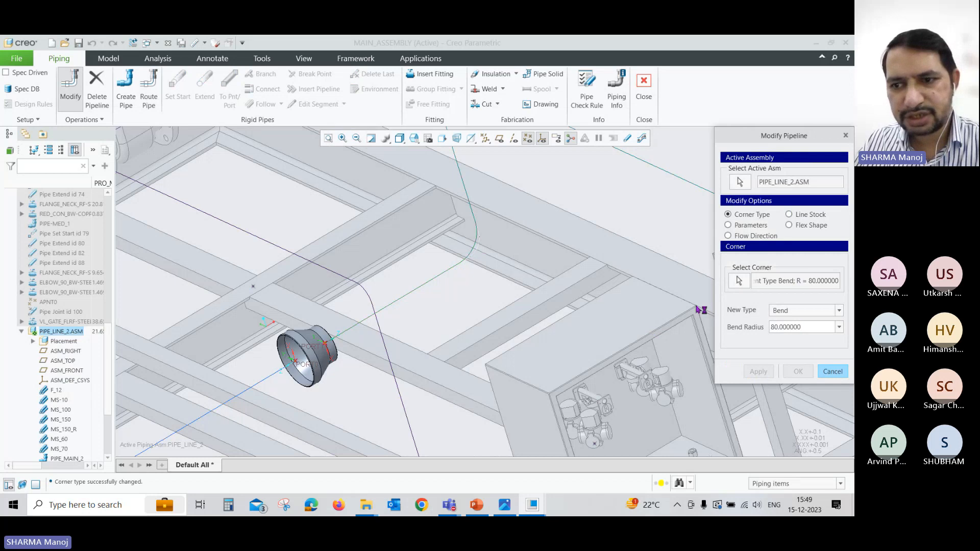
left_click(832, 371)
Generate a Bend Machine report from PIPE_MID_2's long horizontal segment, reading the offsets, bend angles and radii in the full information listing
scroll(562, 353, "down", 5)
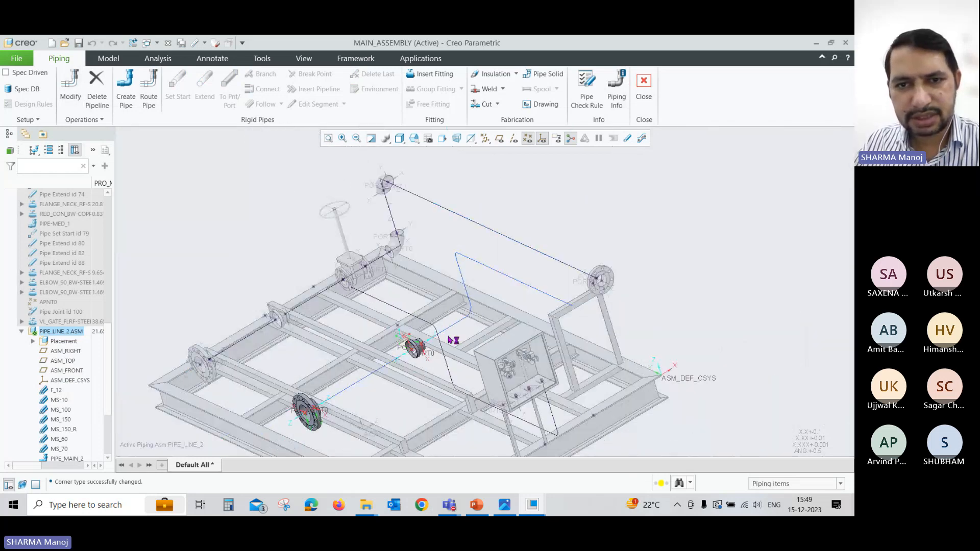
middle_click_drag(470, 242, 478, 239)
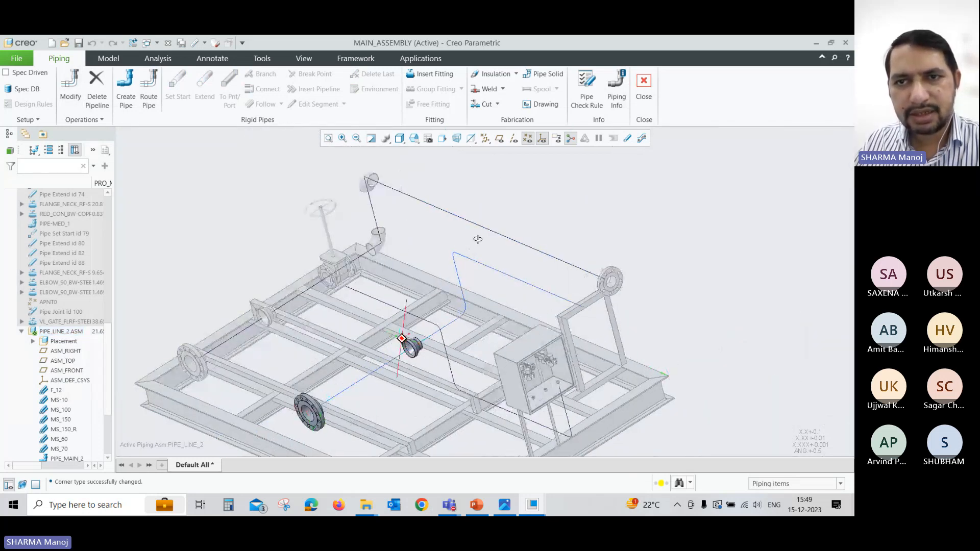
left_click(620, 93)
left_click(784, 143)
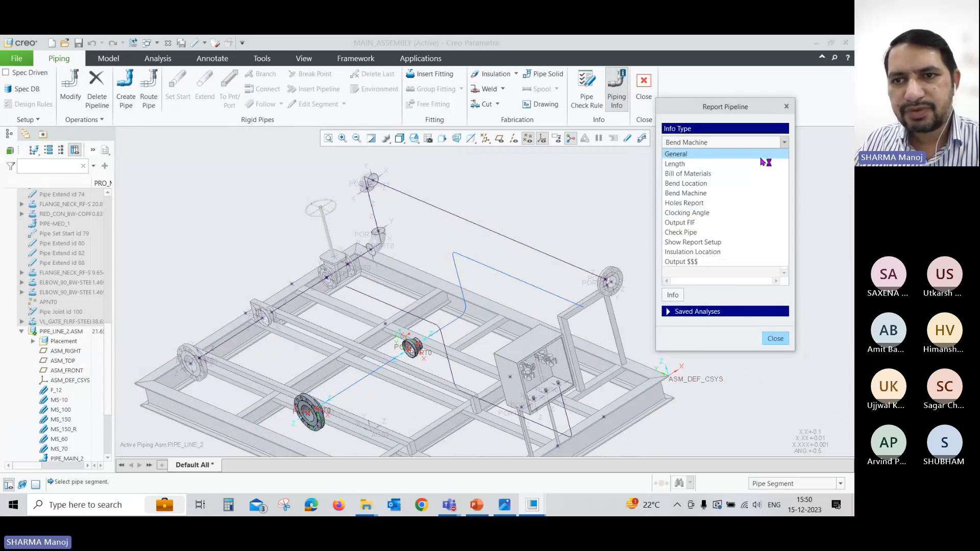
left_click(733, 194)
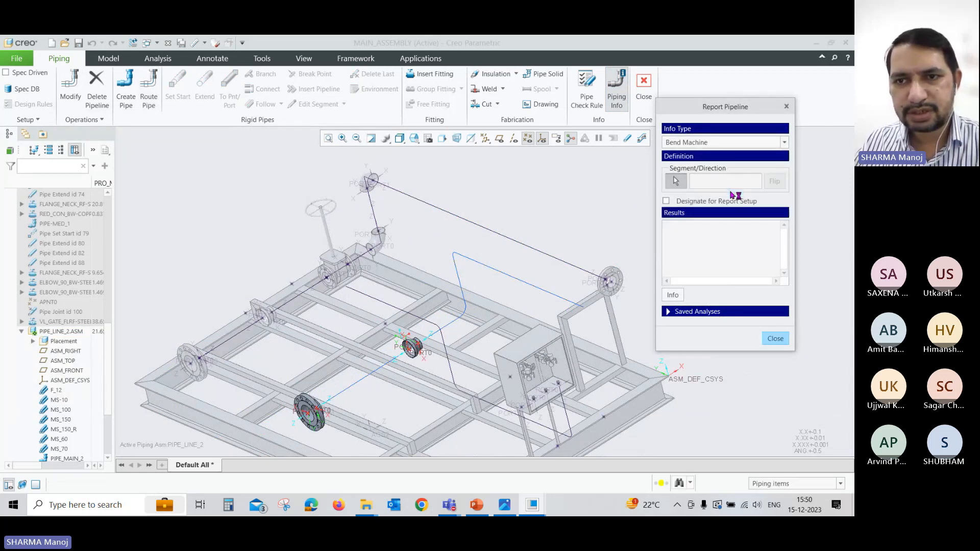
left_click(505, 274)
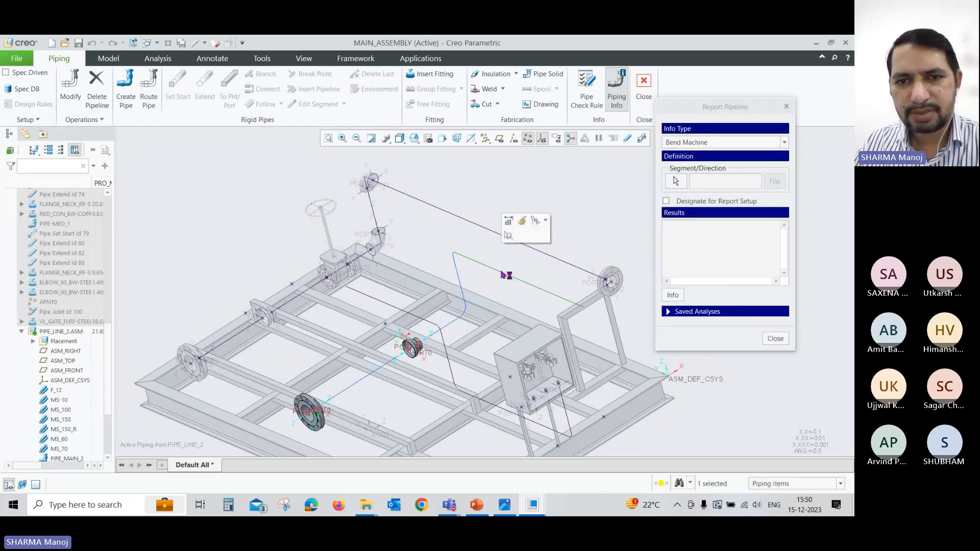
left_click(675, 180)
left_click(499, 268)
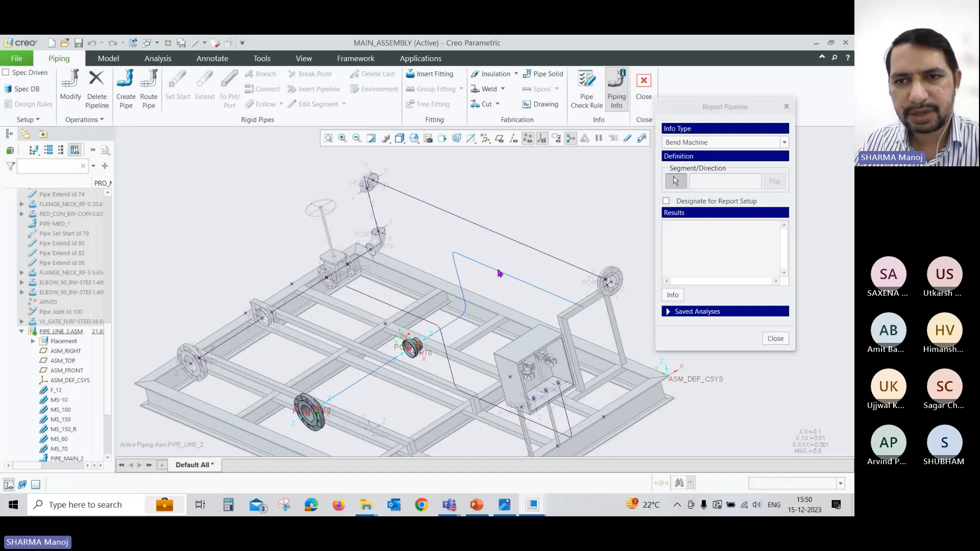
left_click(672, 294)
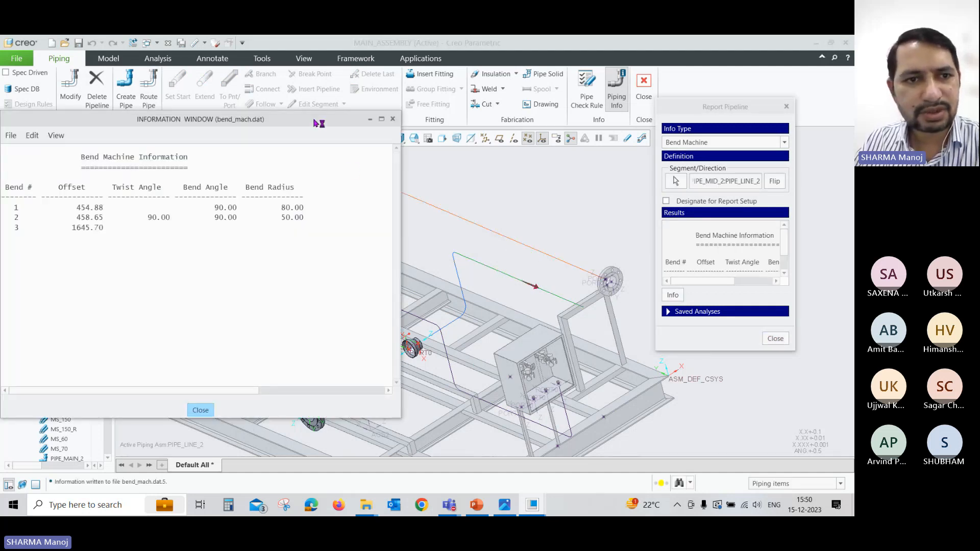
left_click_drag(316, 124, 352, 120)
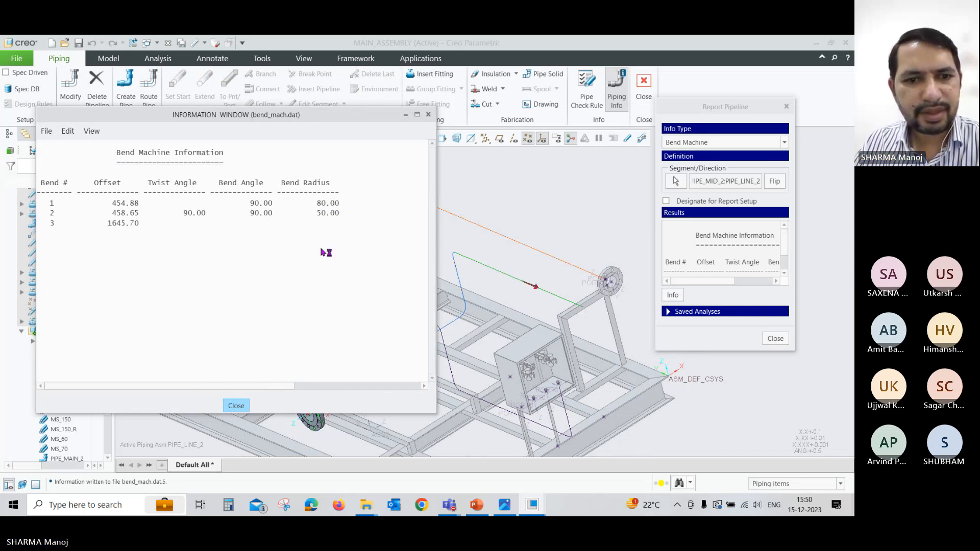
left_click(237, 405)
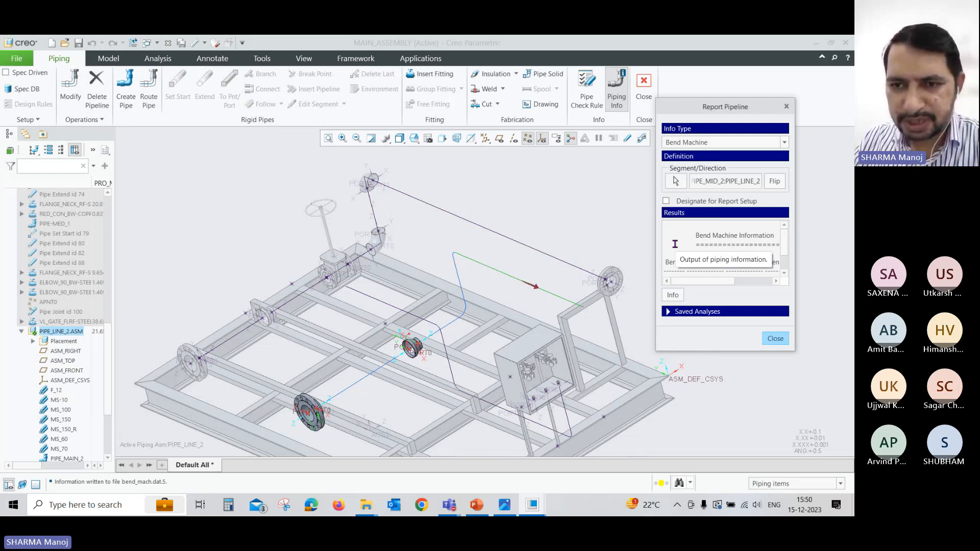
Designate the bend machine analysis for report setup and save it under the name Bend_Machine
left_click(667, 202)
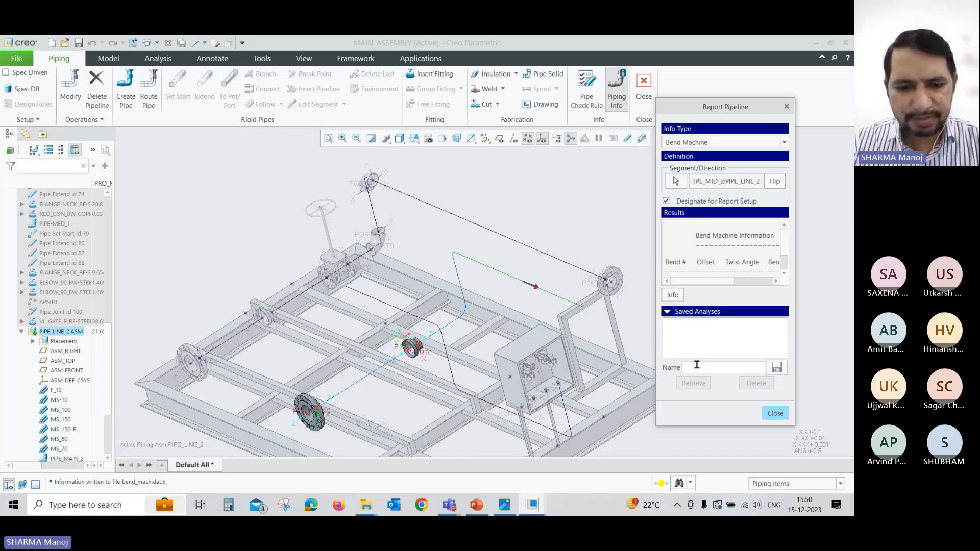
type("Be")
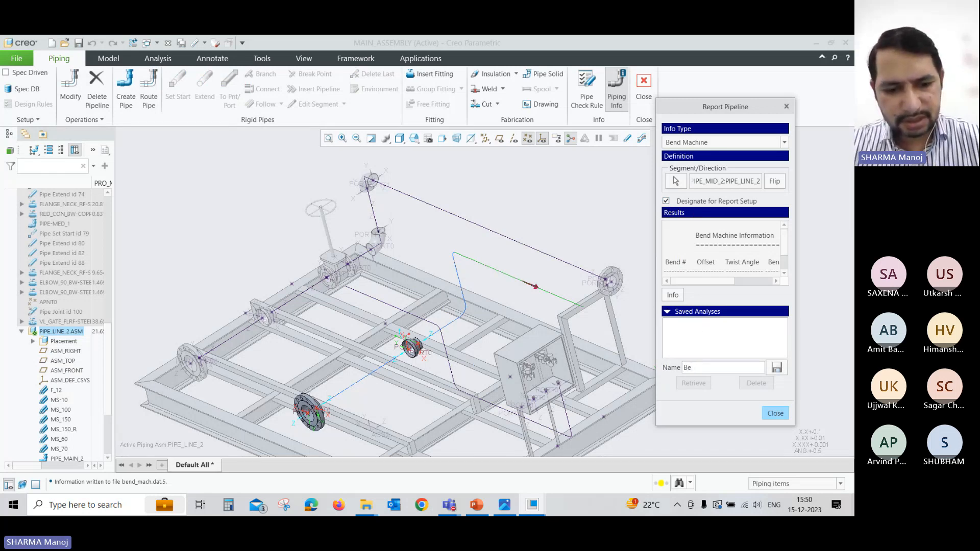
type("nd_Ma")
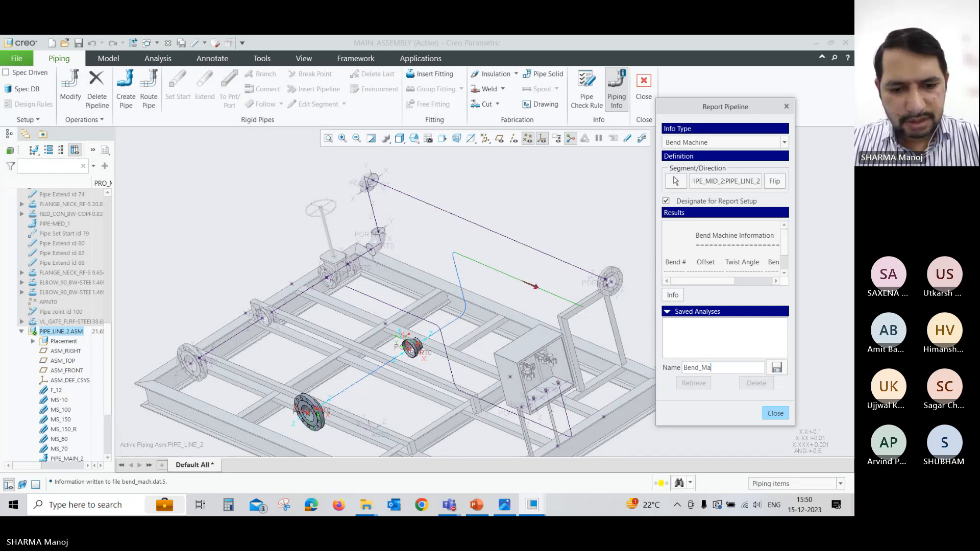
type("chine")
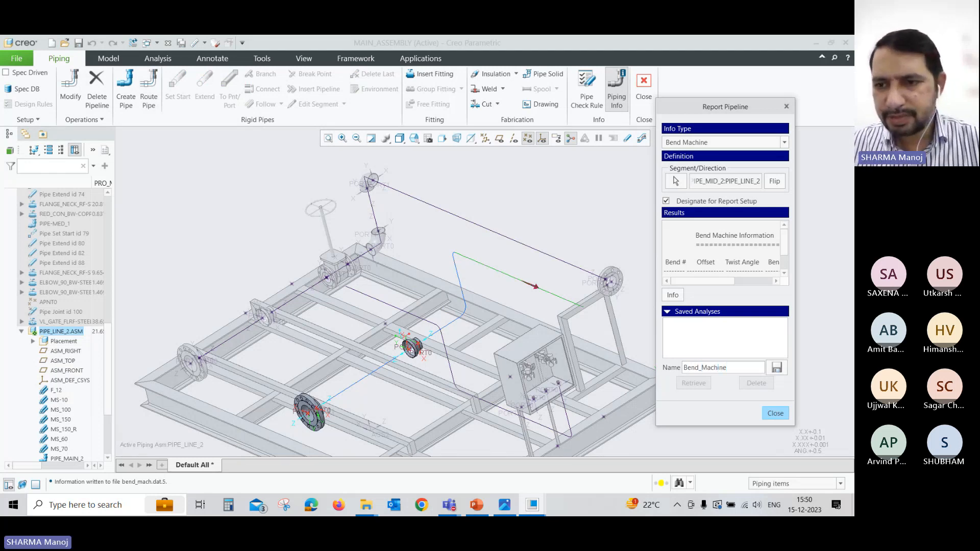
left_click(776, 368)
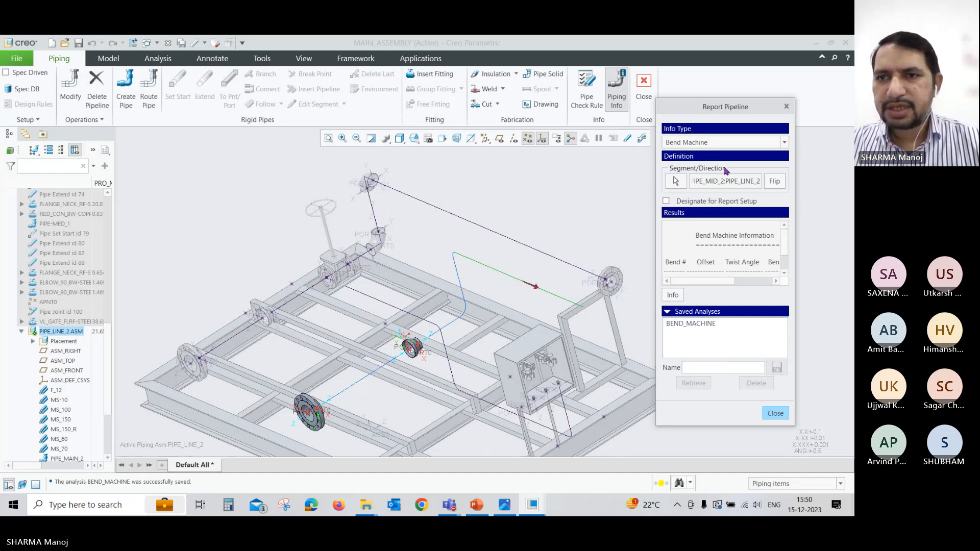
Generate a Bend Location report for PIPE_MID_2 using the coordinate system at the copper reducer's small end, and read the full bend information
left_click(783, 143)
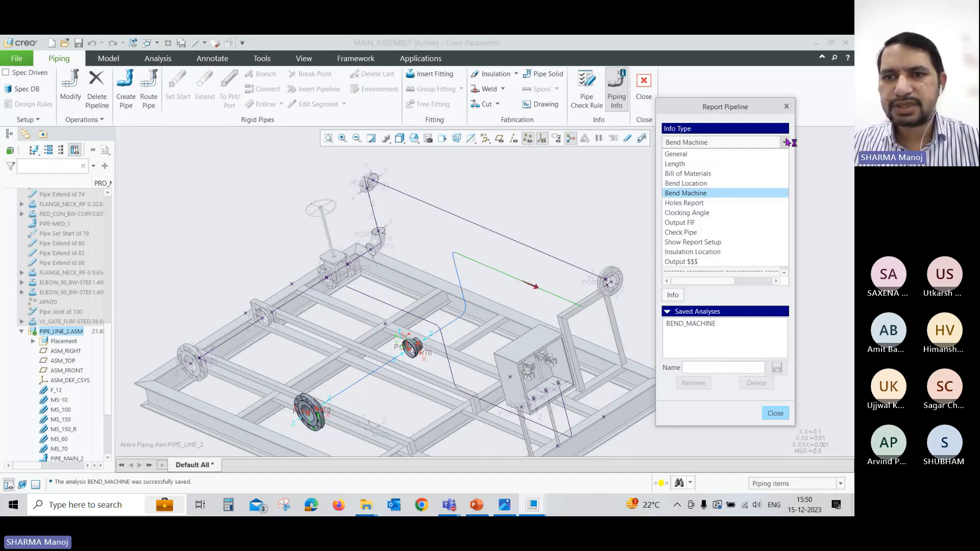
left_click(749, 185)
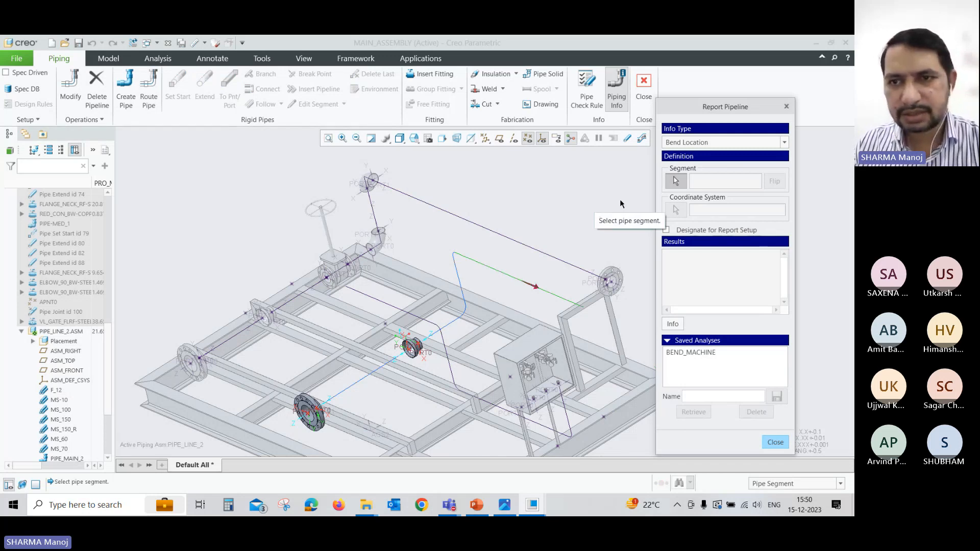
left_click(502, 277)
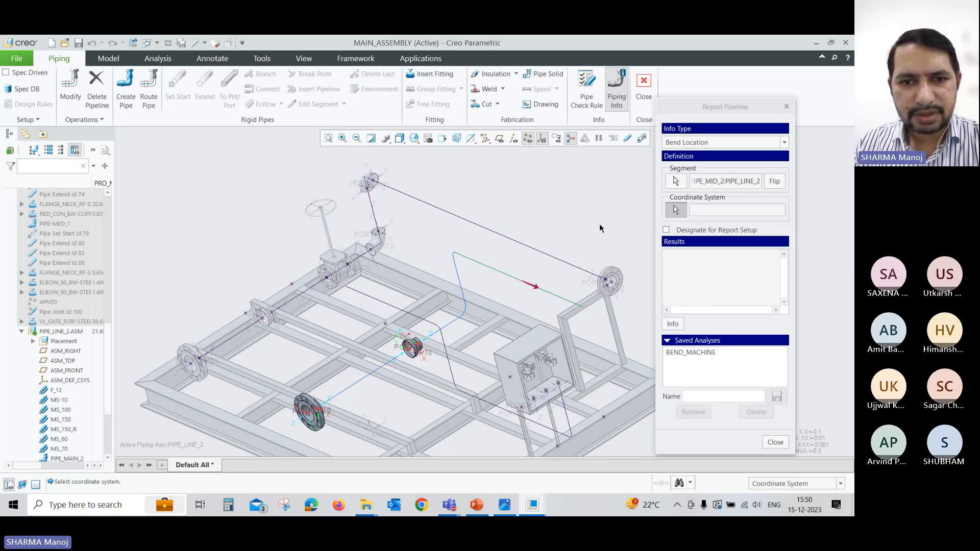
middle_click_drag(485, 332, 460, 353)
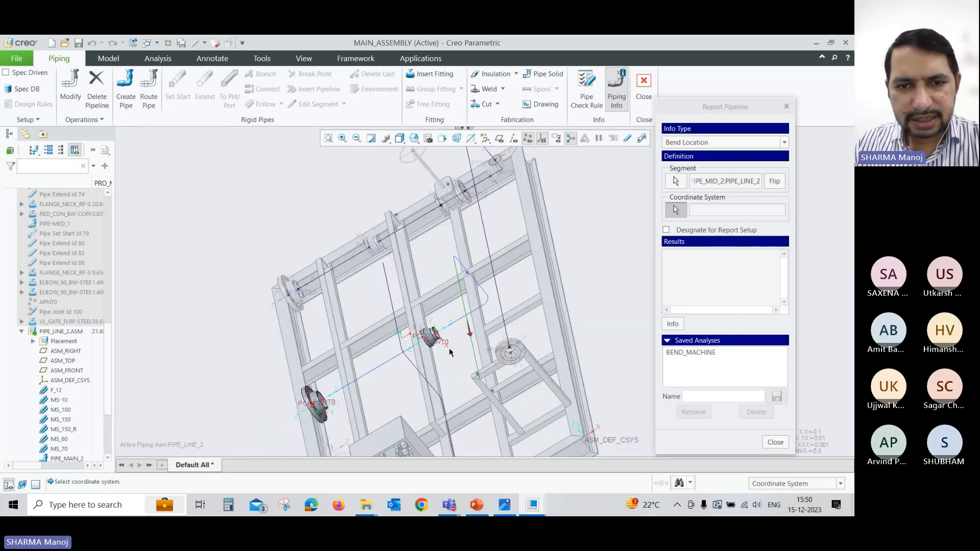
scroll(429, 335, "up", 6)
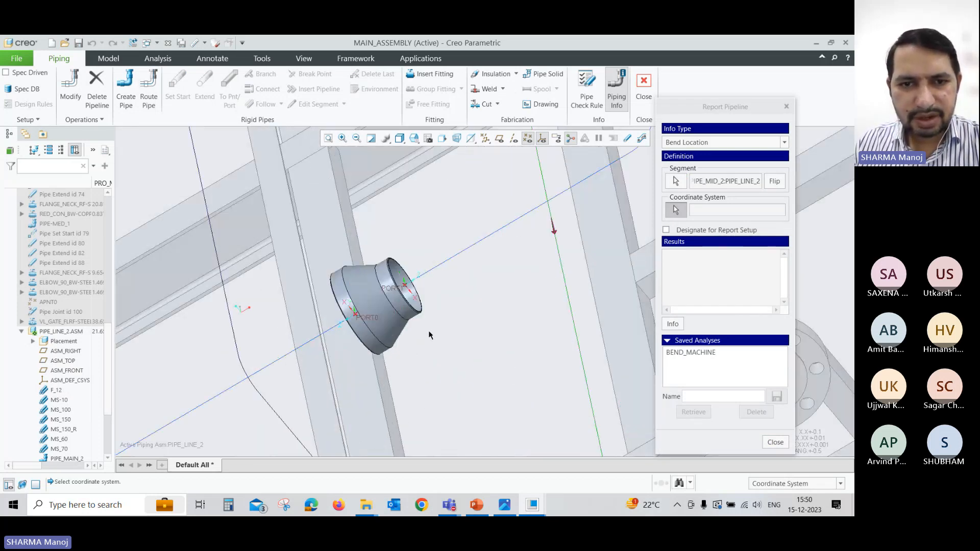
left_click(390, 288)
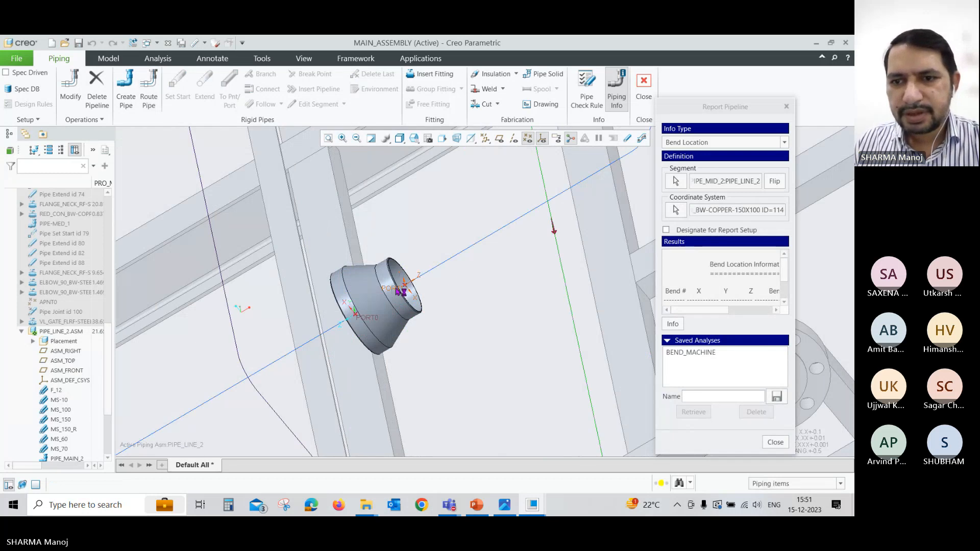
left_click(674, 325)
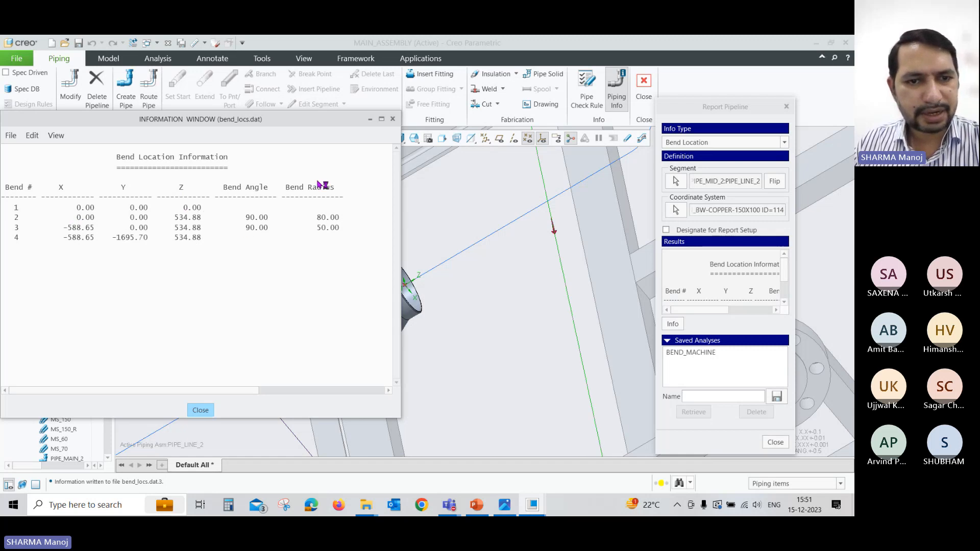
left_click(201, 409)
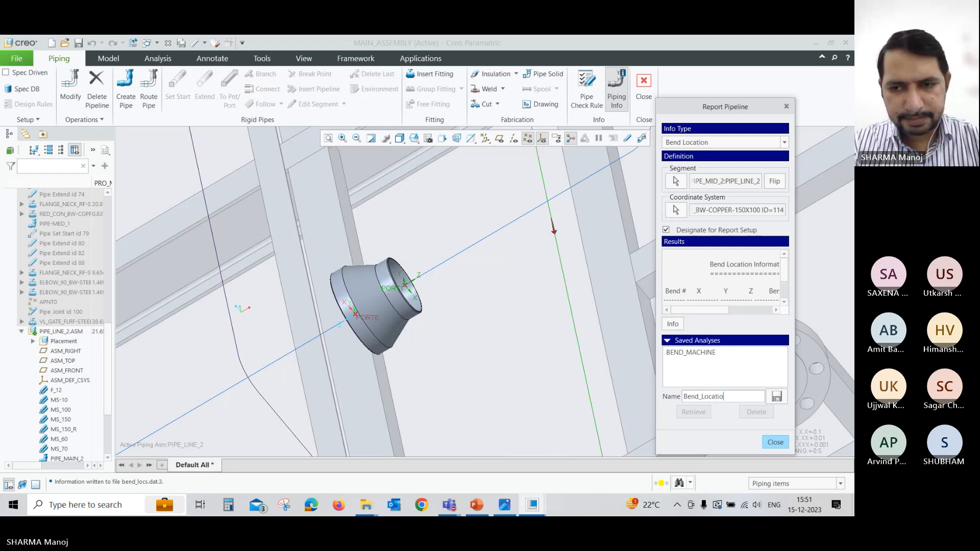
Designate the bend location analysis for report setup, save it as Bend_Location and close the pipeline report
left_click(777, 397)
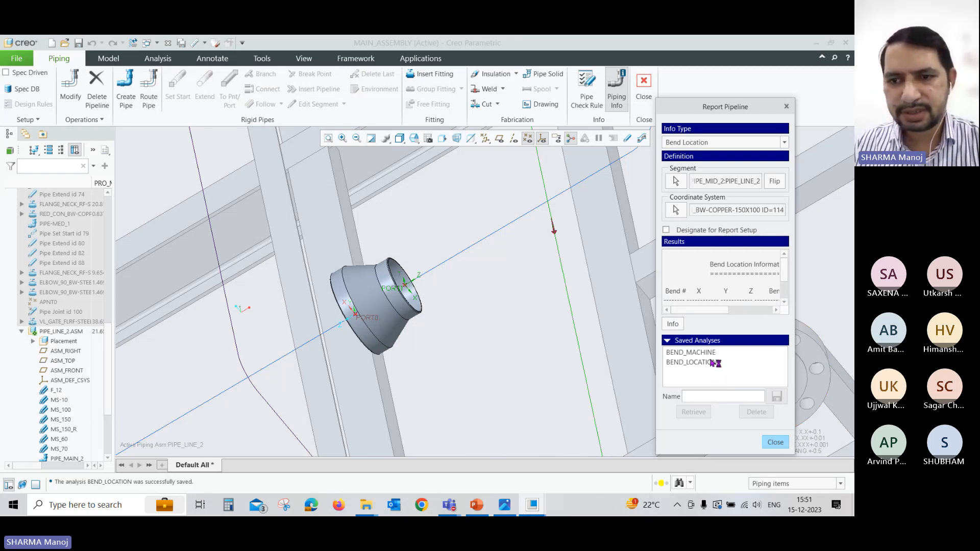
left_click(775, 442)
Inspect the second pipeline on the skid, displaying the pipes as solids and switching back to centerlines
scroll(487, 296, "up", 3)
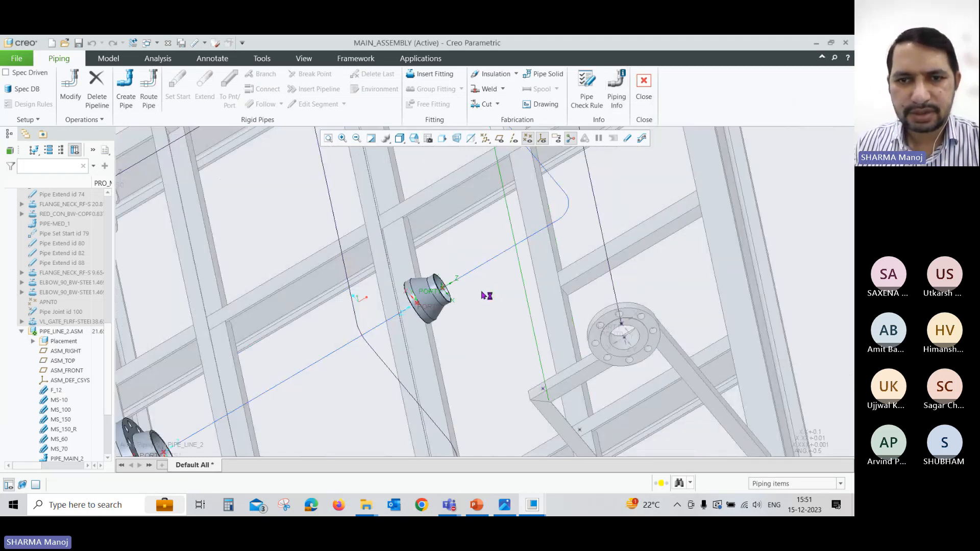
scroll(481, 292, "up", 3)
middle_click_drag(513, 284, 566, 267)
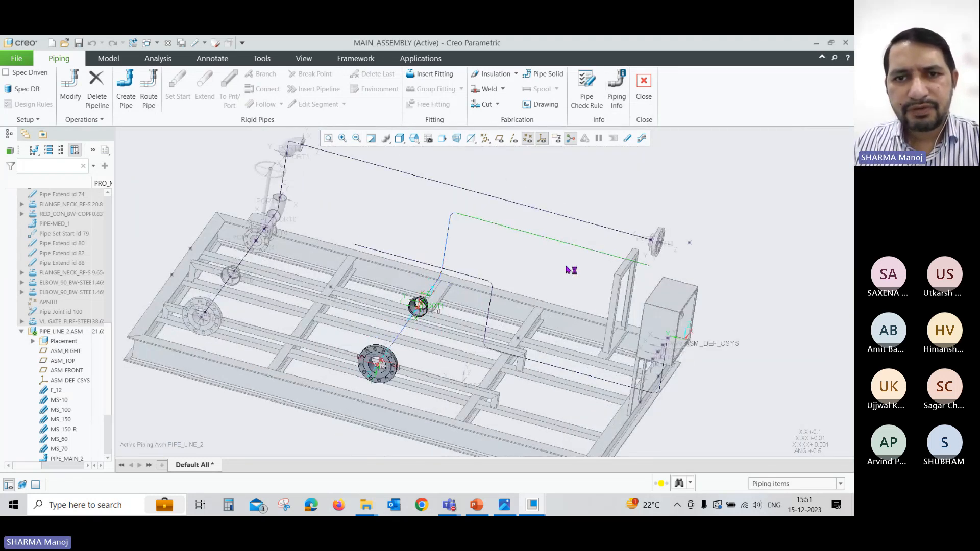
key("ctrl+d")
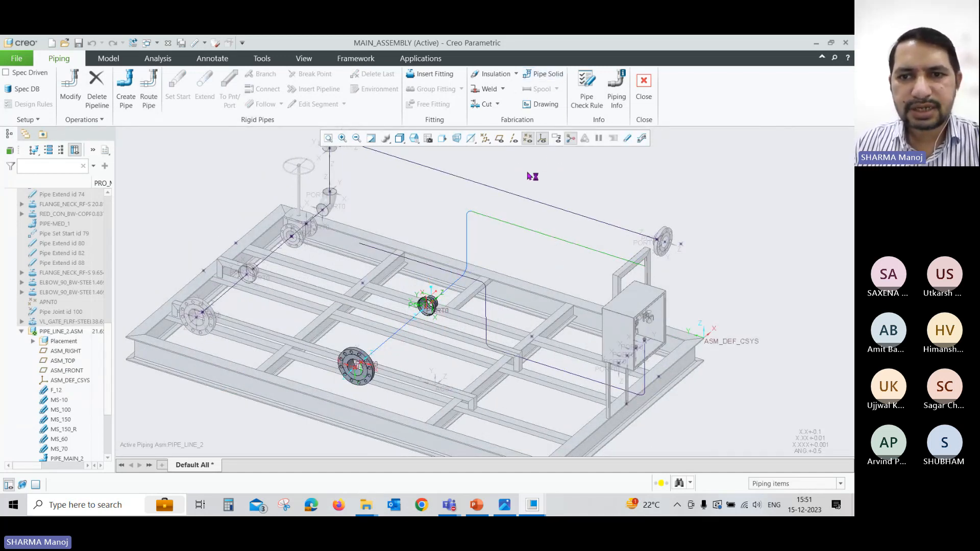
middle_click_drag(531, 173, 516, 201)
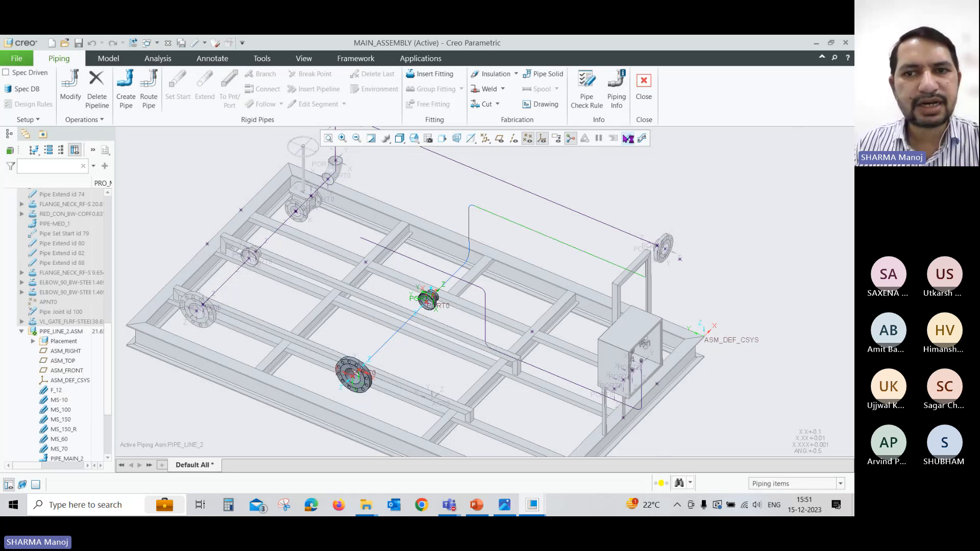
left_click(627, 140)
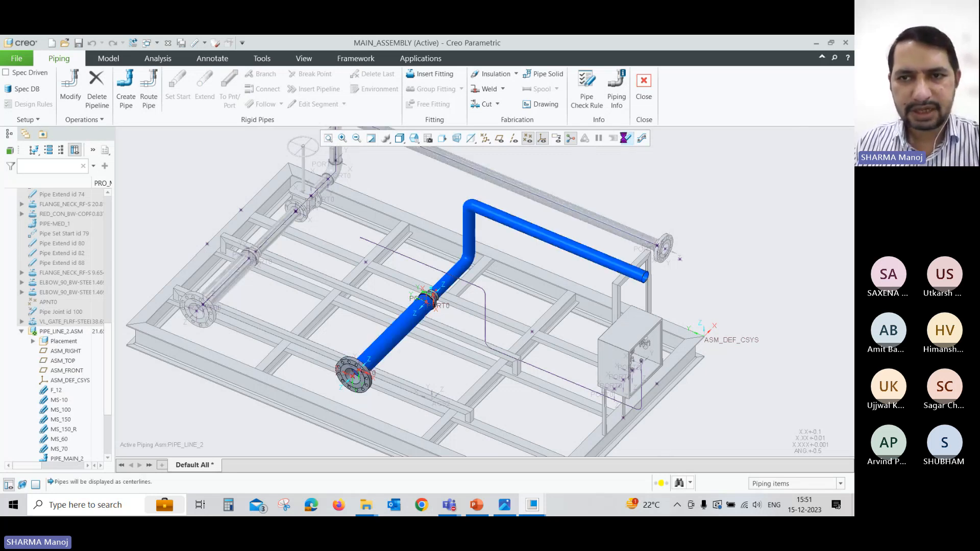
left_click(627, 139)
middle_click_drag(609, 176, 610, 178)
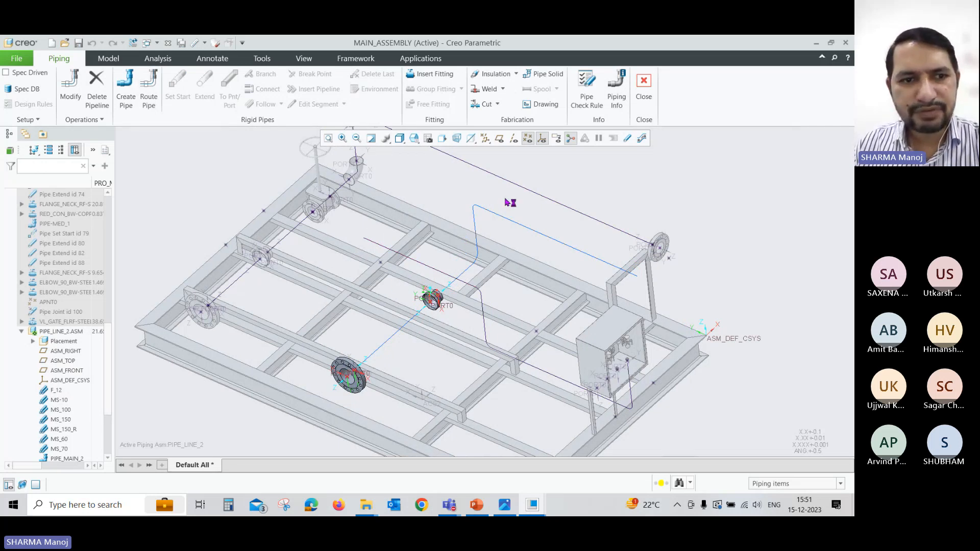
Create pipe solids for both the PIPE_MAIN_2 and PIPE_MID_2 segments of PIPE_LINE_2
left_click(538, 77)
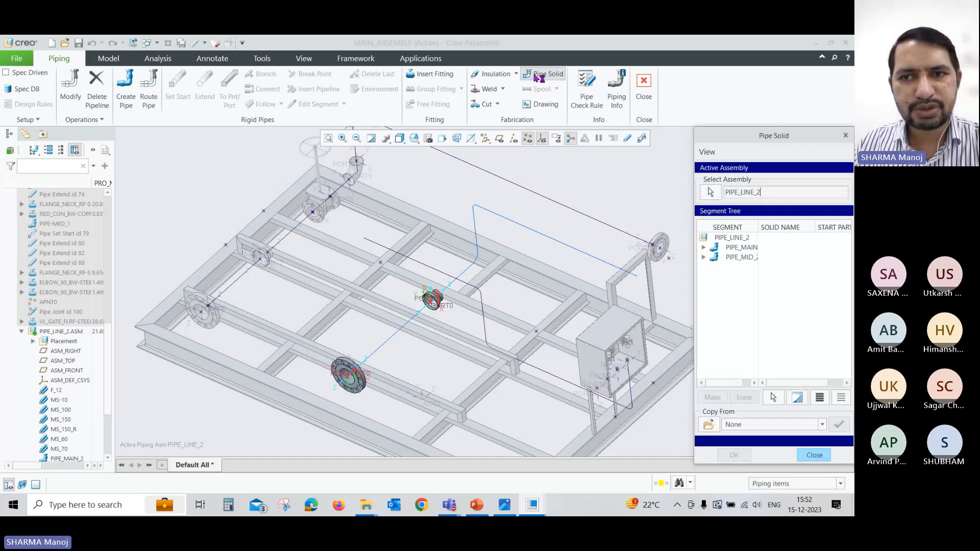
left_click(742, 247)
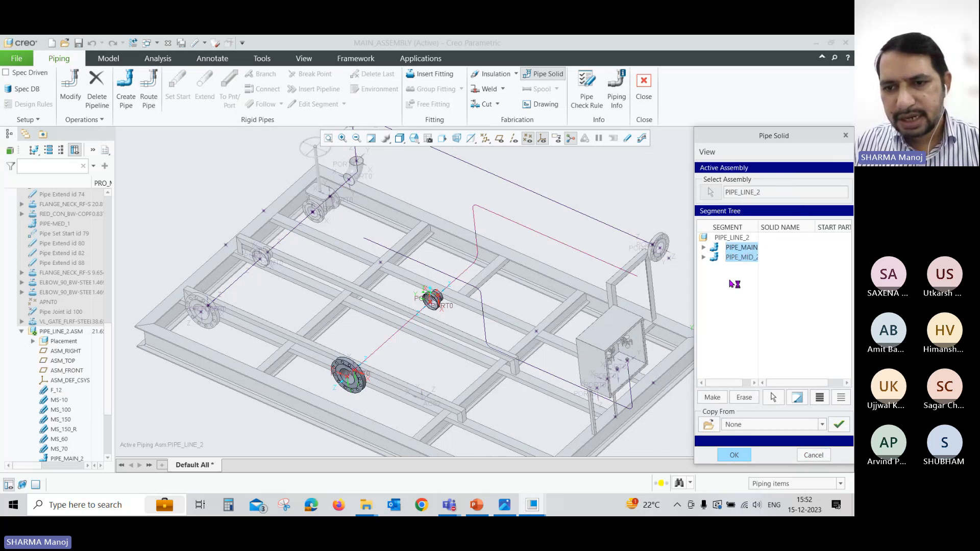
left_click(715, 397)
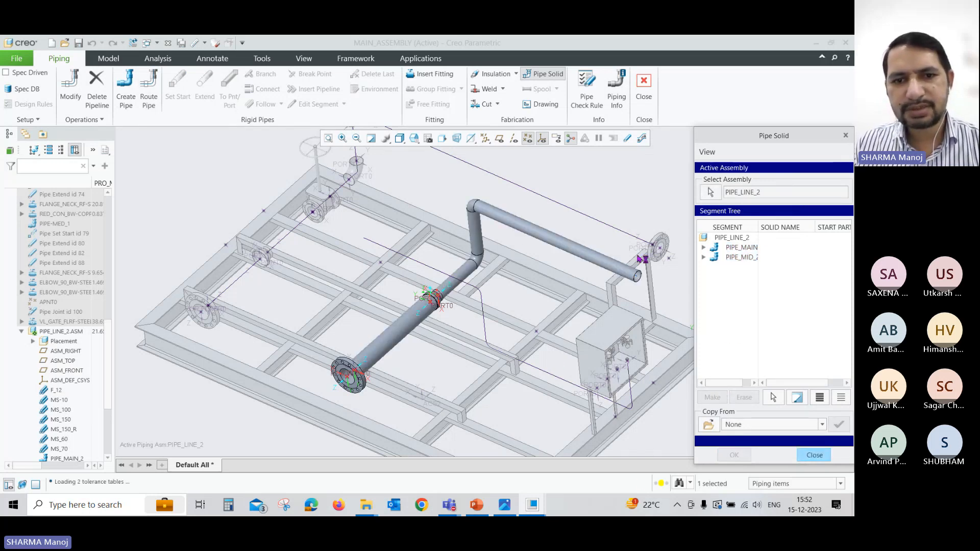
left_click(812, 454)
middle_click_drag(743, 275, 616, 276)
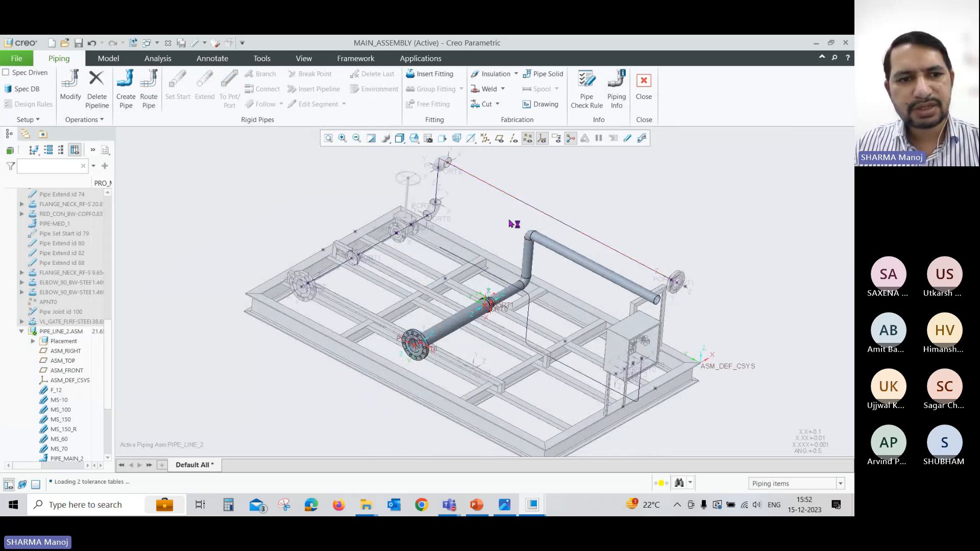
Open the PIPE_LINE_2 subassembly from the main assembly in its own window
scroll(57, 248, "up", 9)
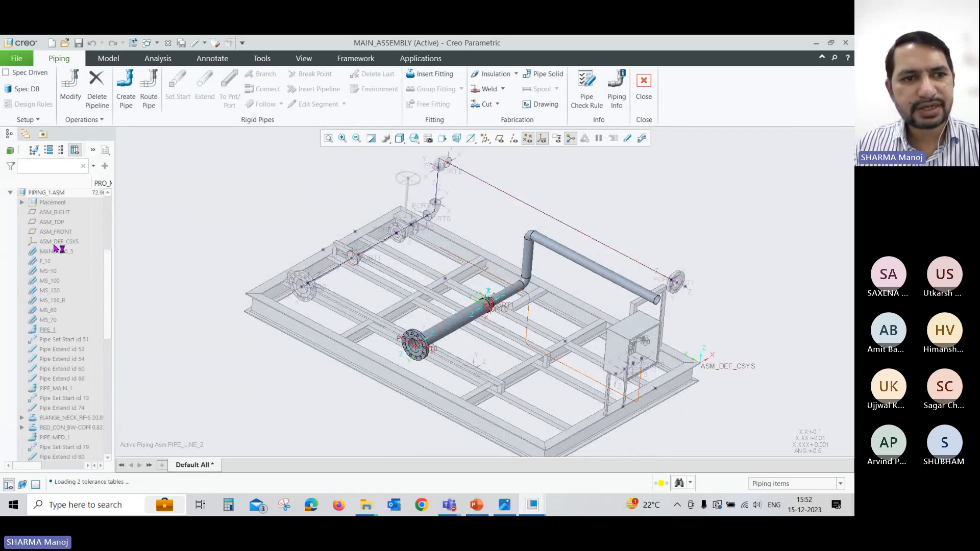
mouse_move(53, 250)
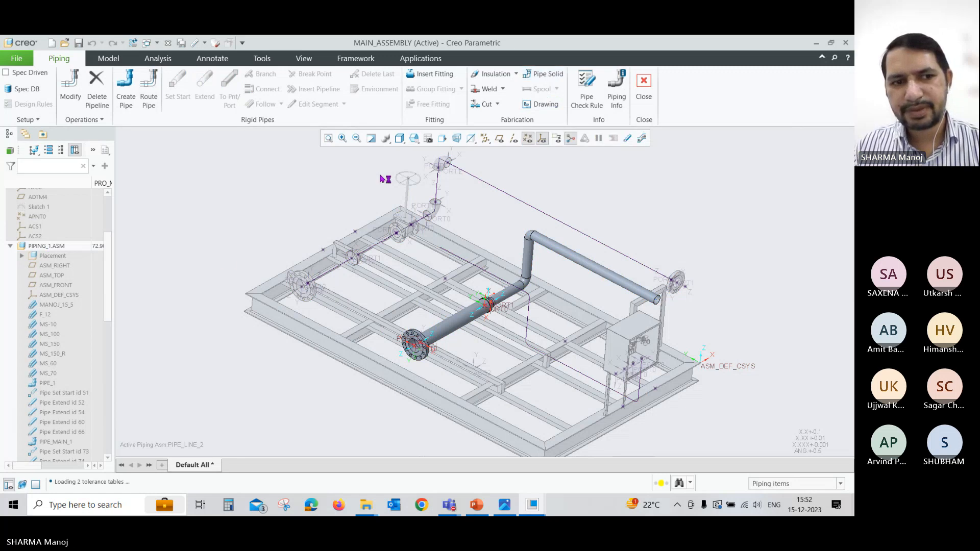
scroll(62, 425, "down", 14)
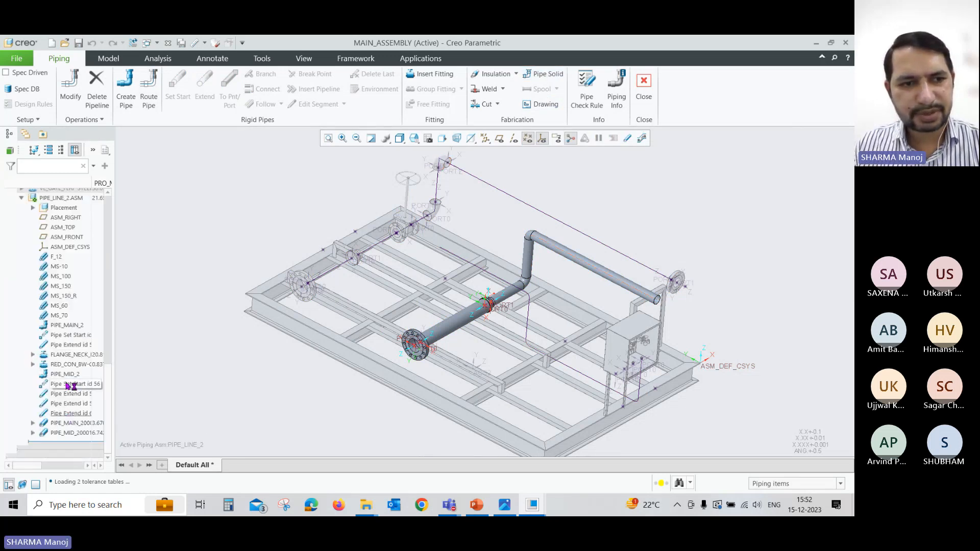
scroll(50, 263, "up", 2)
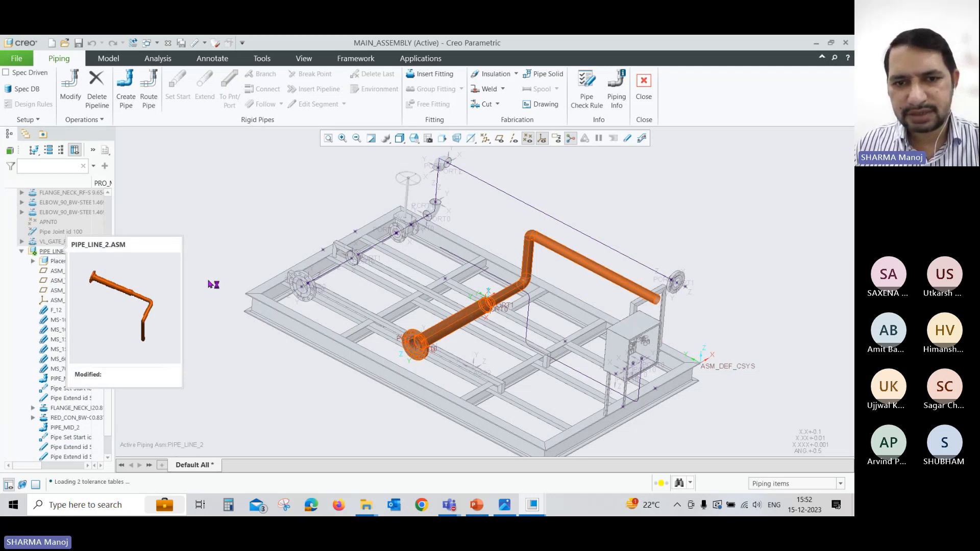
middle_click_drag(350, 329, 344, 333)
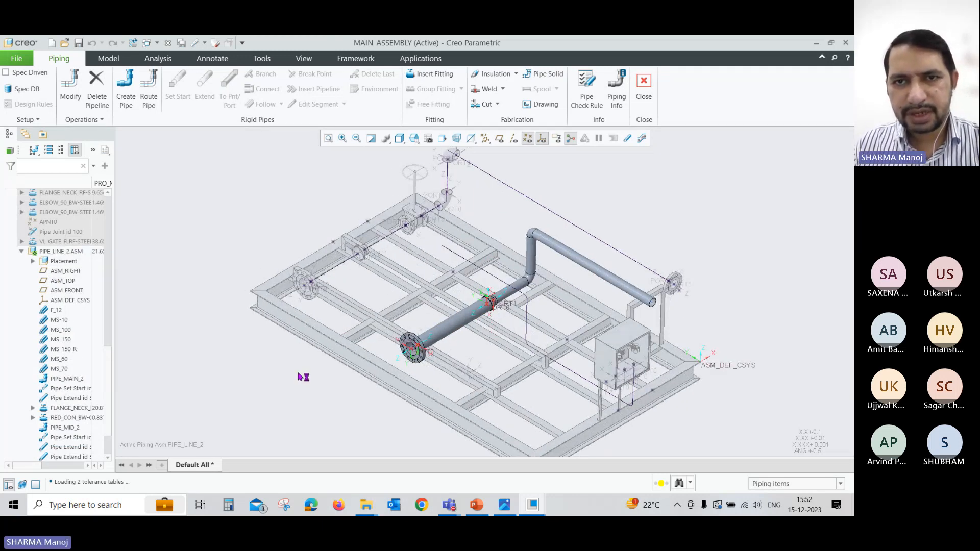
scroll(508, 295, "down", 2)
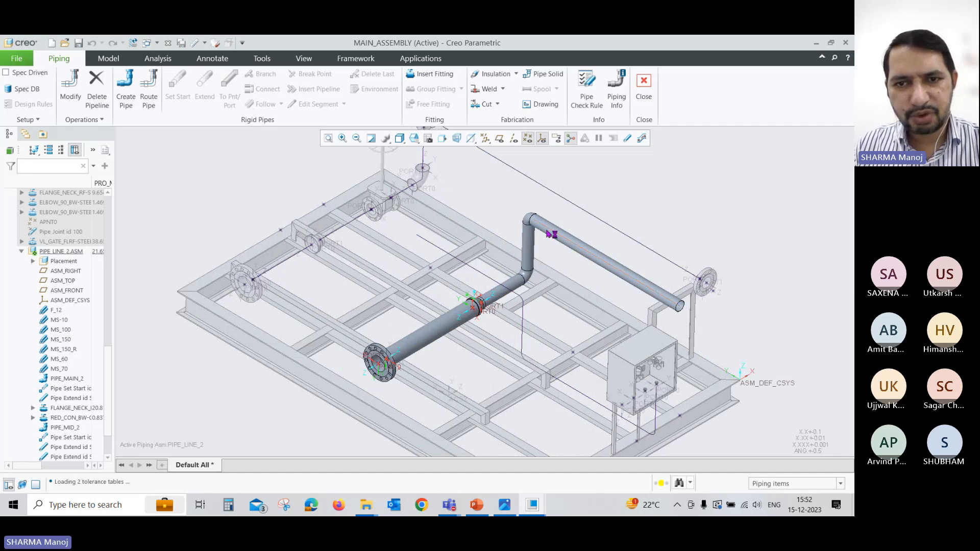
left_click(58, 251)
left_click(77, 202)
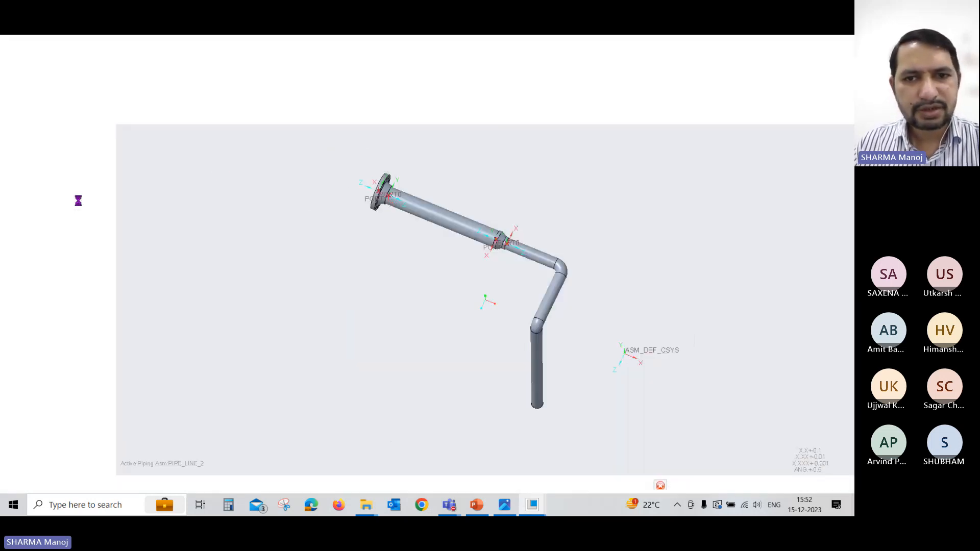
Turn off the coordinate system display in the PIPE_LINE_2 assembly
mouse_move(383, 261)
middle_mouse_down()
mouse_move(482, 193)
mouse_move(569, 258)
mouse_move(566, 236)
mouse_move(480, 249)
mouse_move(511, 196)
middle_mouse_up()
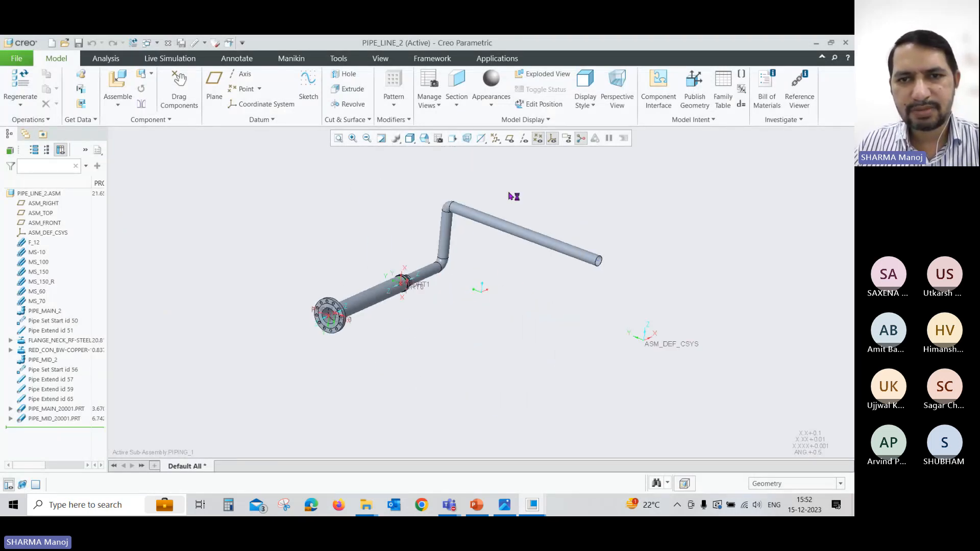
left_click(538, 139)
middle_click_drag(510, 293, 511, 292)
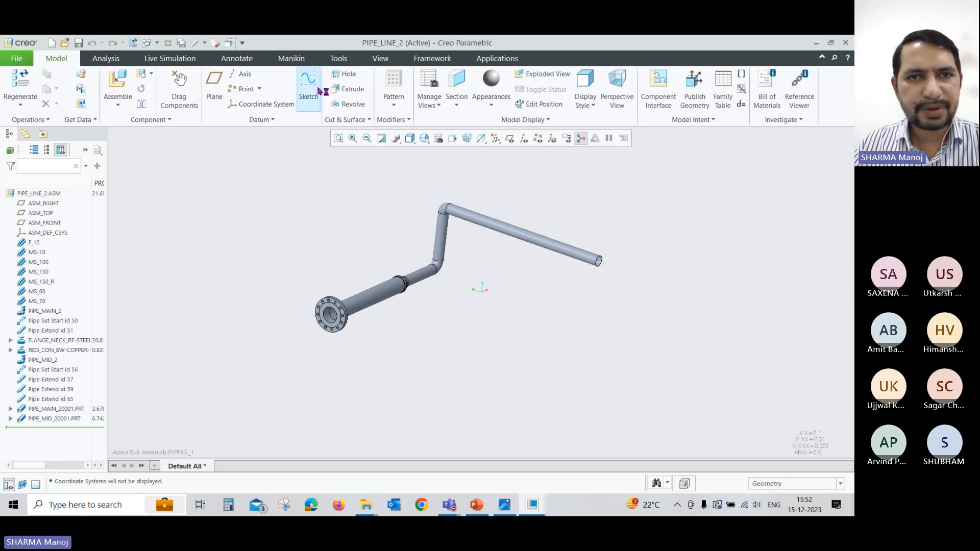
Apply the green appearance to the entire PIPE_LINE_2 assembly
left_click(374, 60)
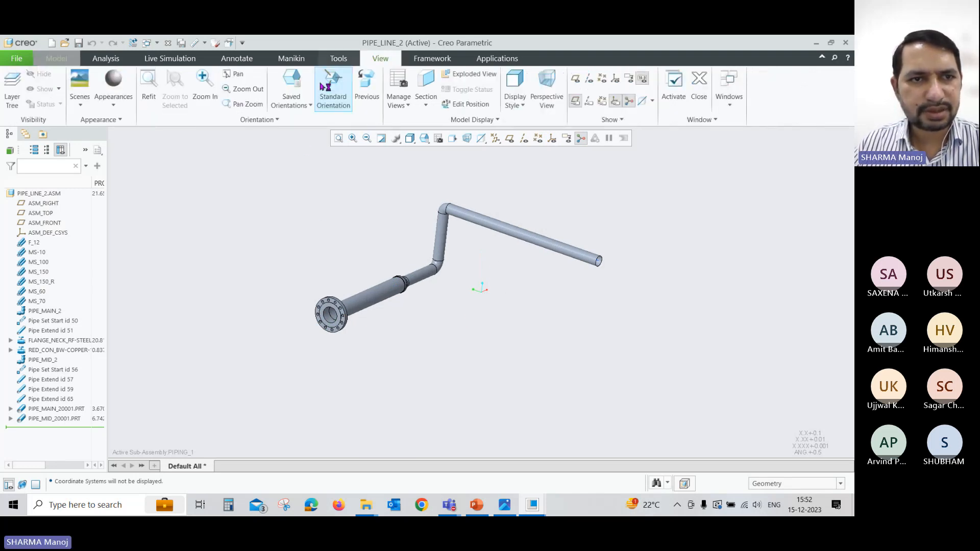
left_click(117, 106)
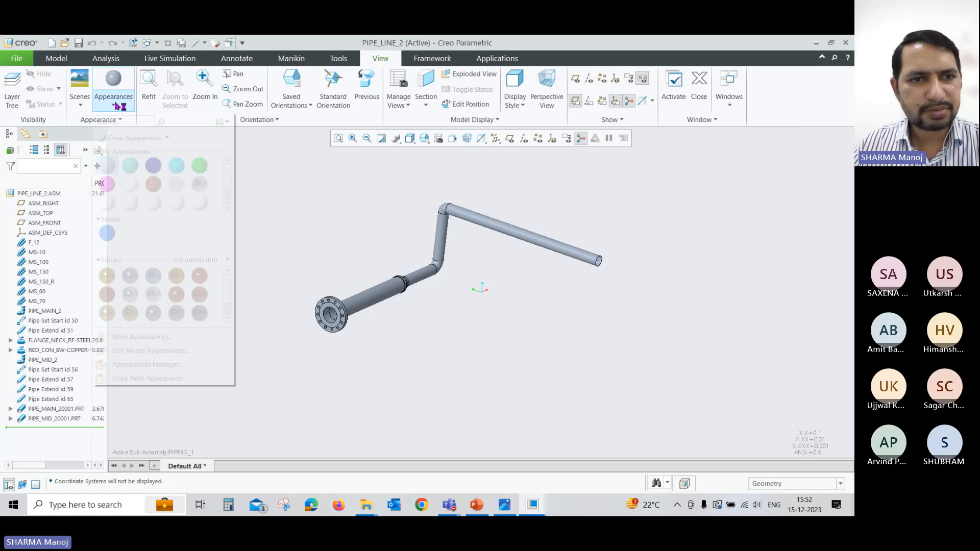
left_click(199, 166)
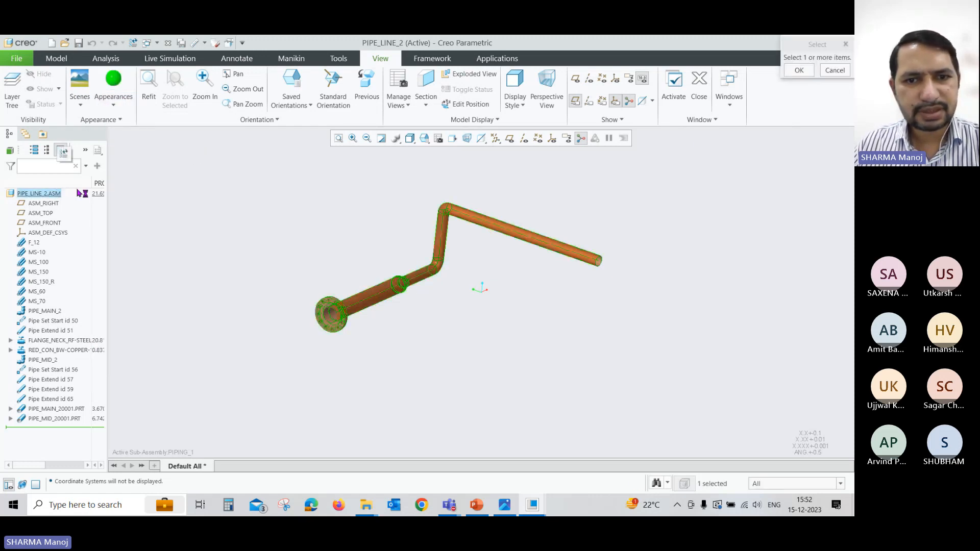
left_click(799, 70)
scroll(529, 339, "down", 2)
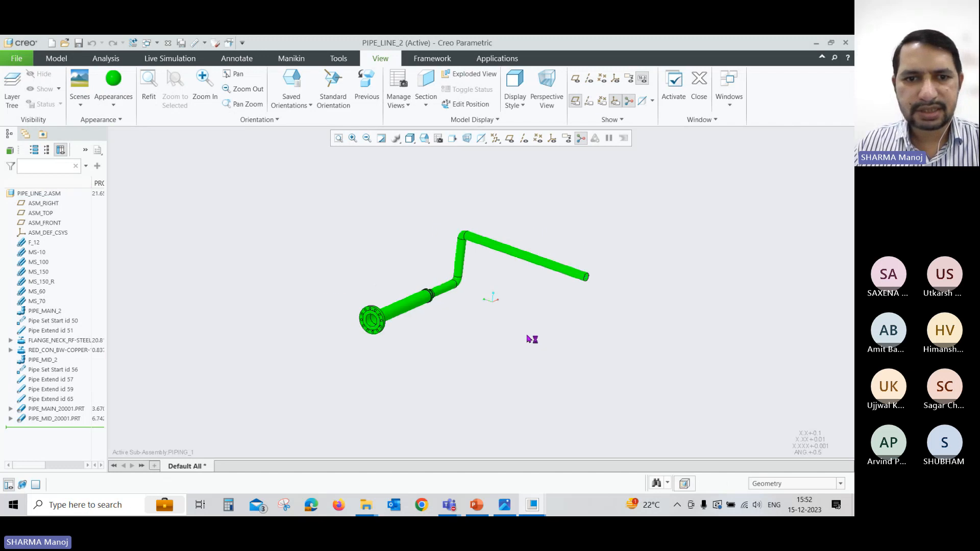
scroll(466, 271, "up", 3)
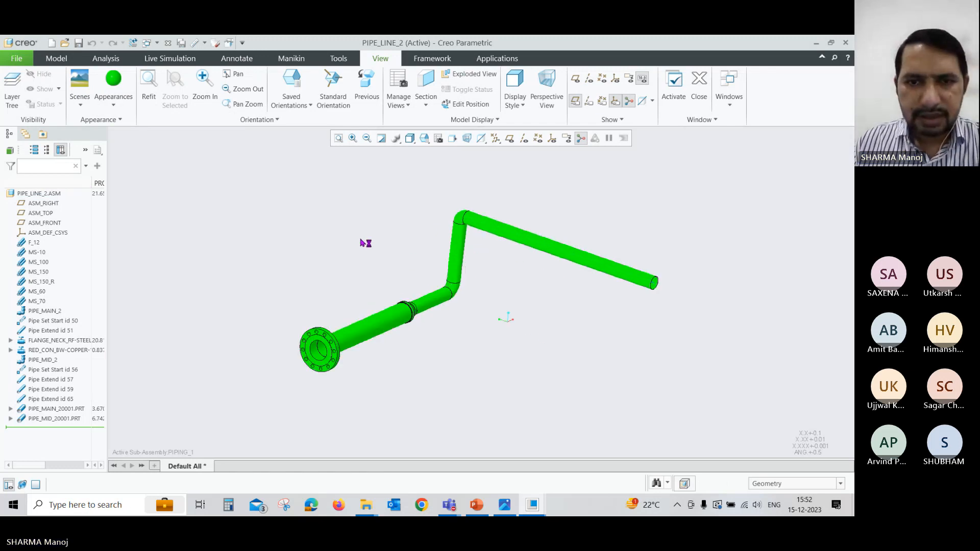
Create a saved view orientation named Iso, adjust the model's angle slightly and update the saved view with it
left_click(438, 138)
left_click(741, 166)
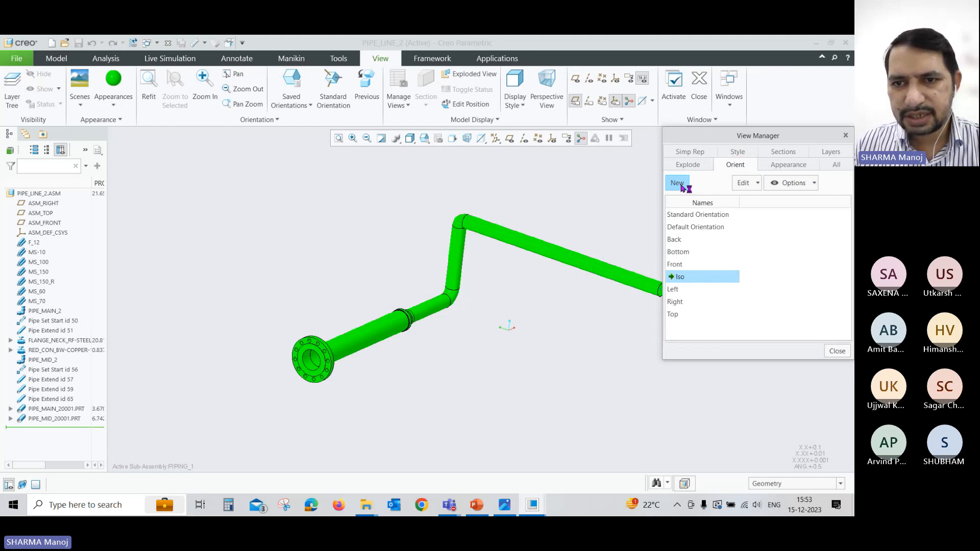
scroll(437, 240, "up", 2)
mouse_move(438, 239)
middle_mouse_down()
mouse_move(462, 254)
mouse_move(418, 251)
mouse_move(442, 250)
middle_mouse_up()
scroll(444, 254, "down", 2)
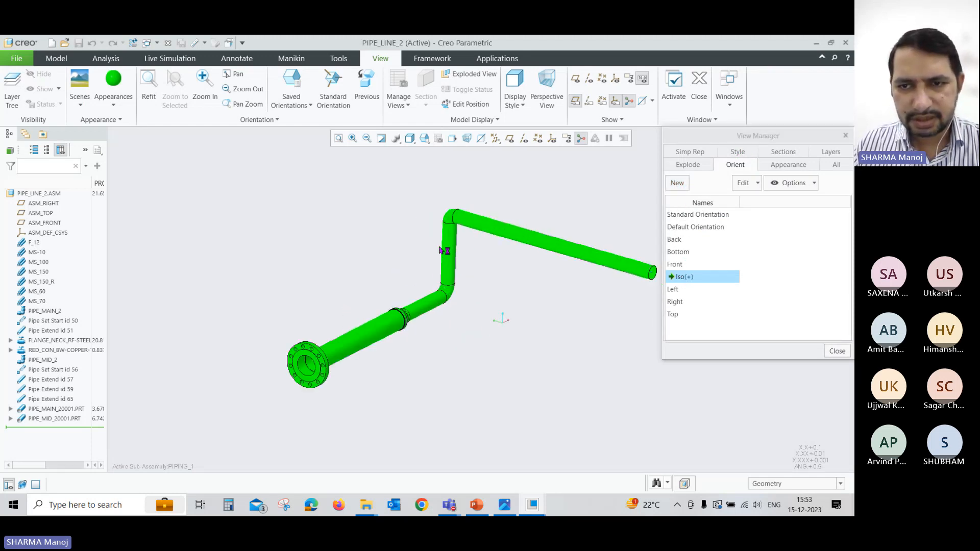
right_click(684, 280)
left_click(707, 287)
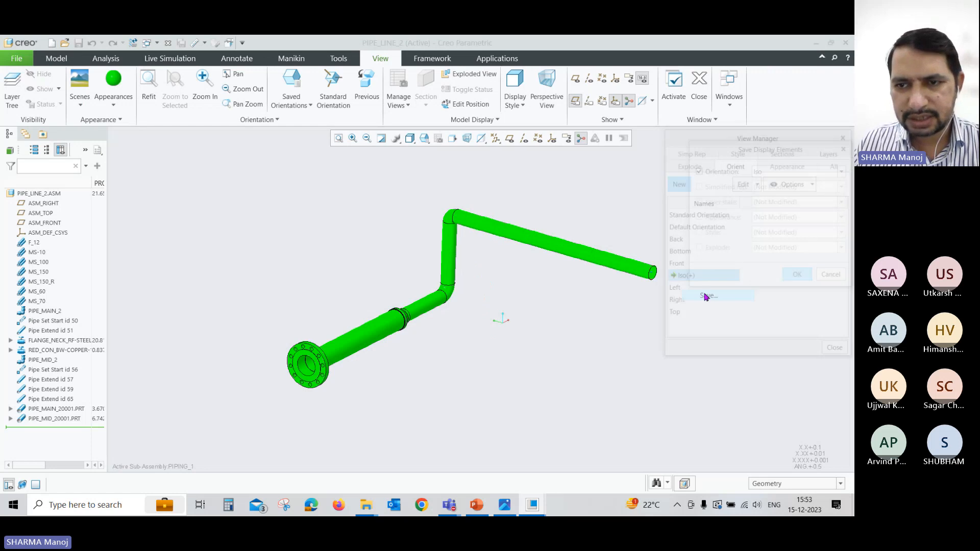
left_click(796, 274)
left_click(834, 348)
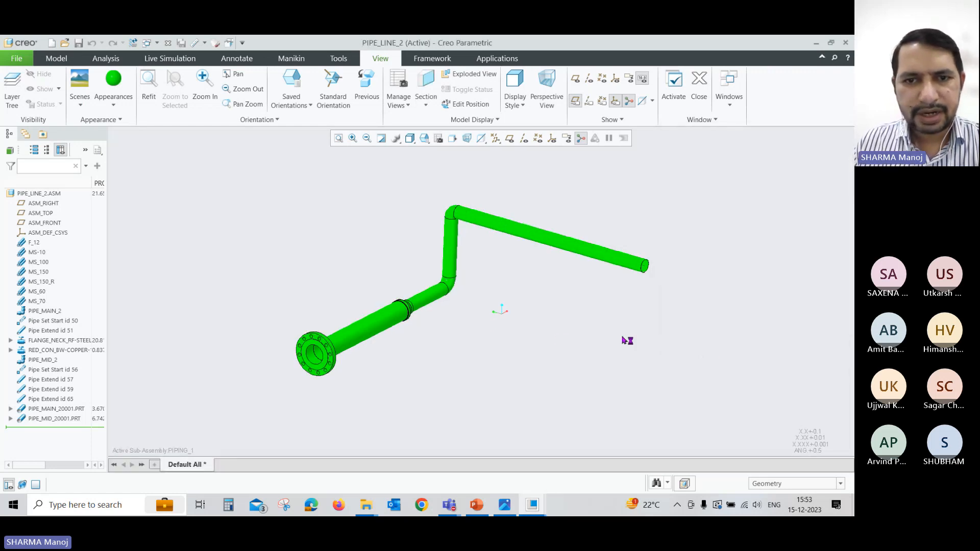
Create a new drawing of pipe_line_2.asm as an empty sheet with the a4_format.frm format
middle_click_drag(569, 334, 565, 336)
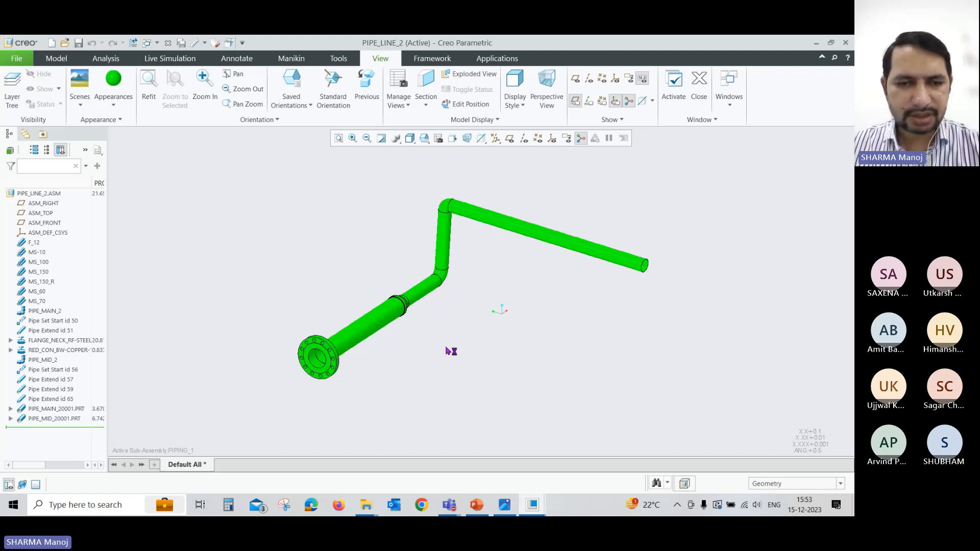
left_click(52, 44)
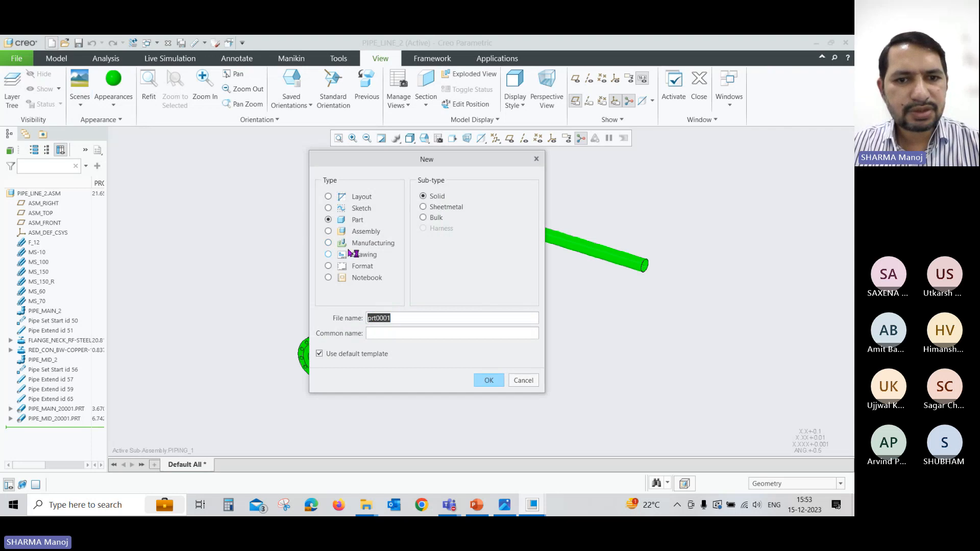
left_click(351, 253)
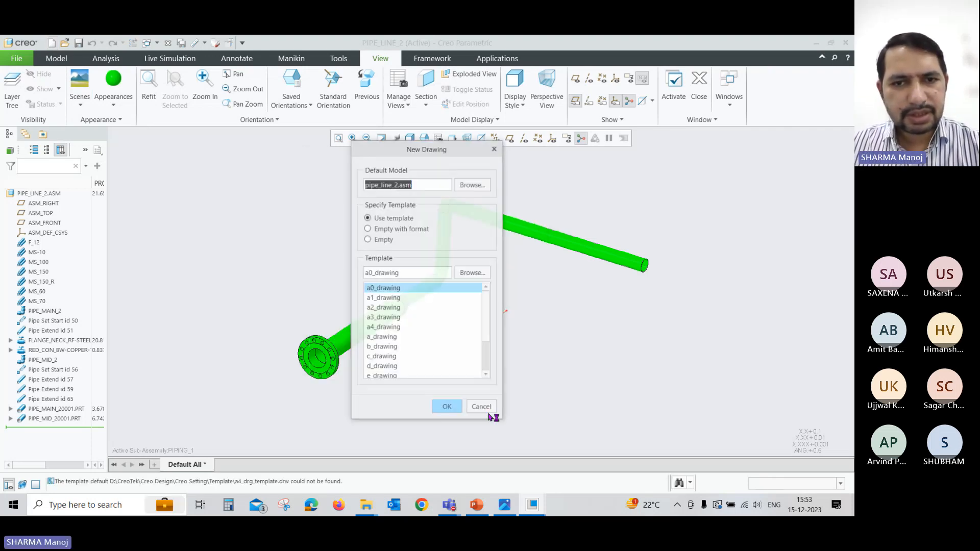
left_click(403, 231)
left_click(459, 273)
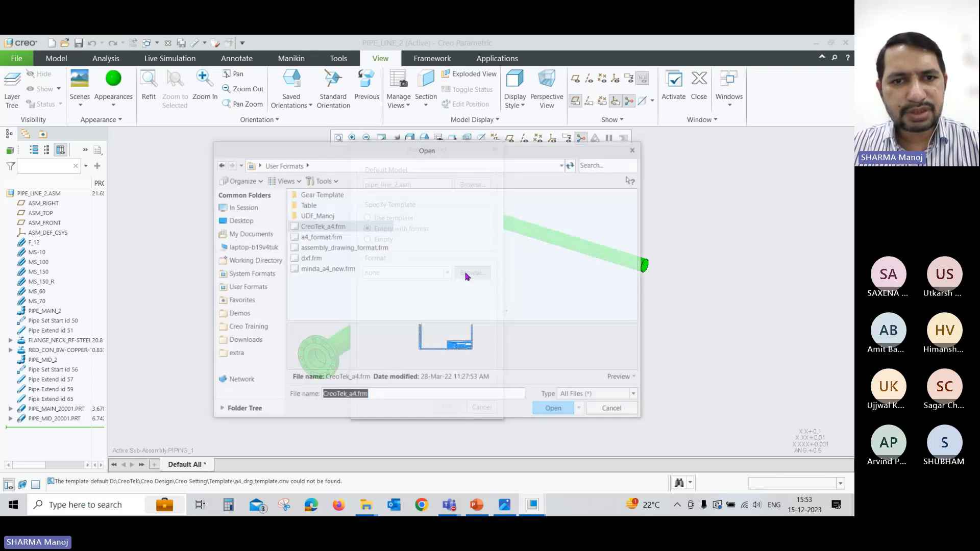
left_click(335, 238)
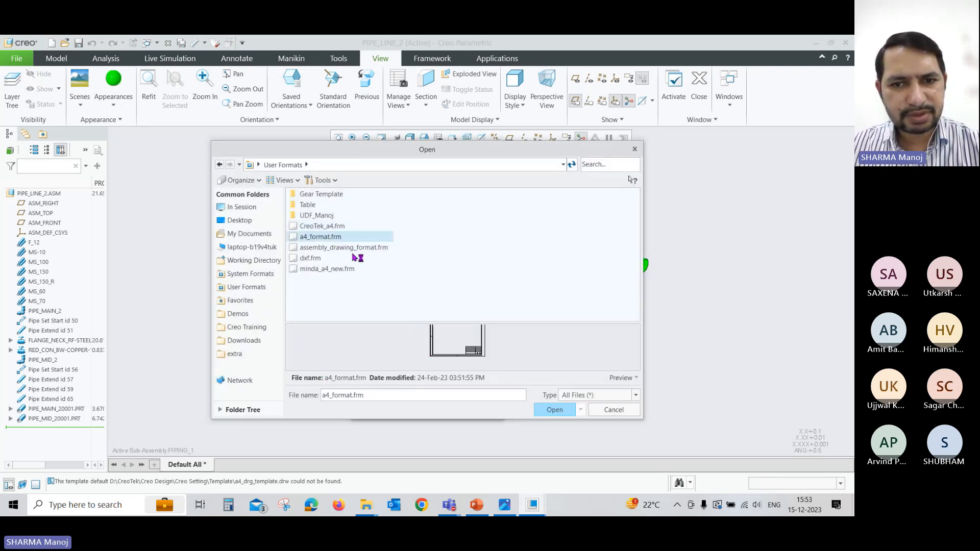
left_click(553, 410)
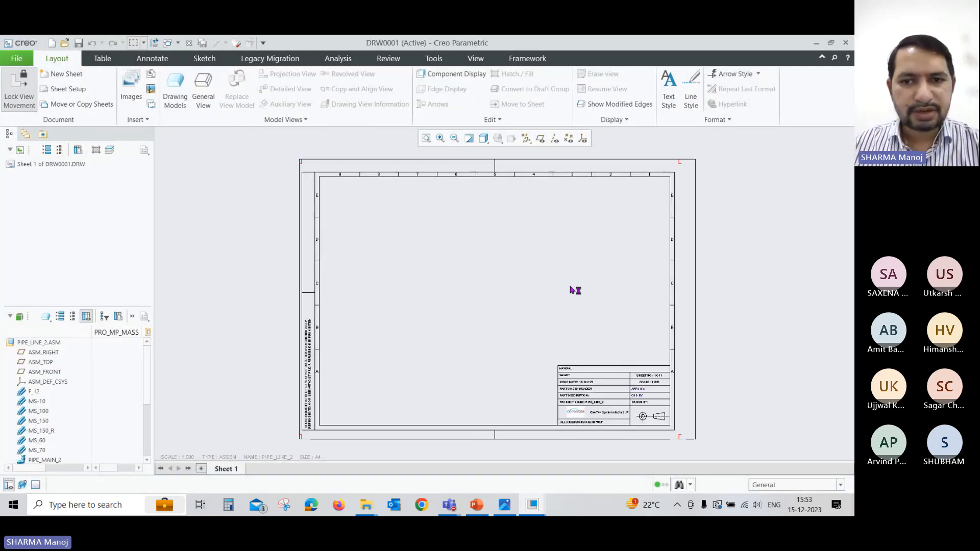
Place a general view of the pipeline on the sheet with no combined state and the ISO orientation, and set its display style
left_click(203, 92)
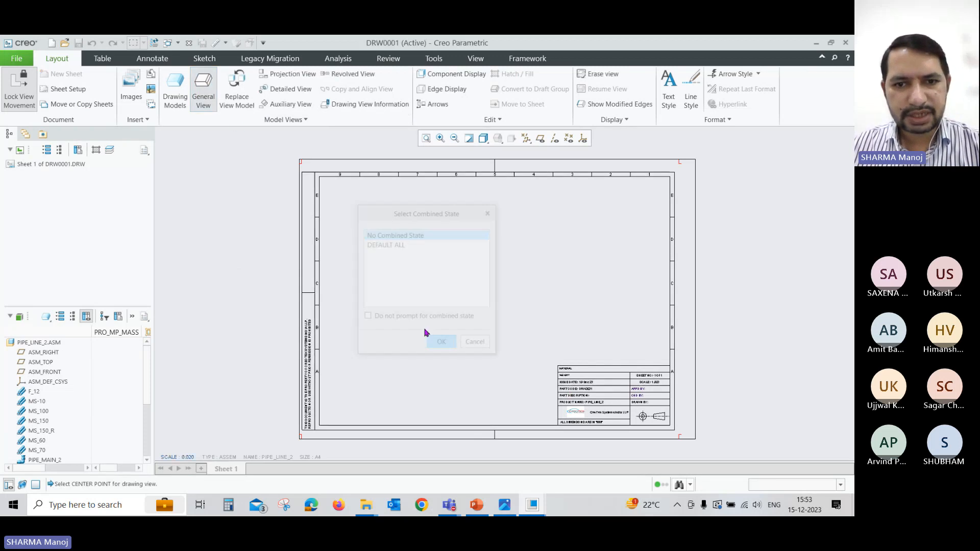
left_click(426, 331)
left_click(628, 337)
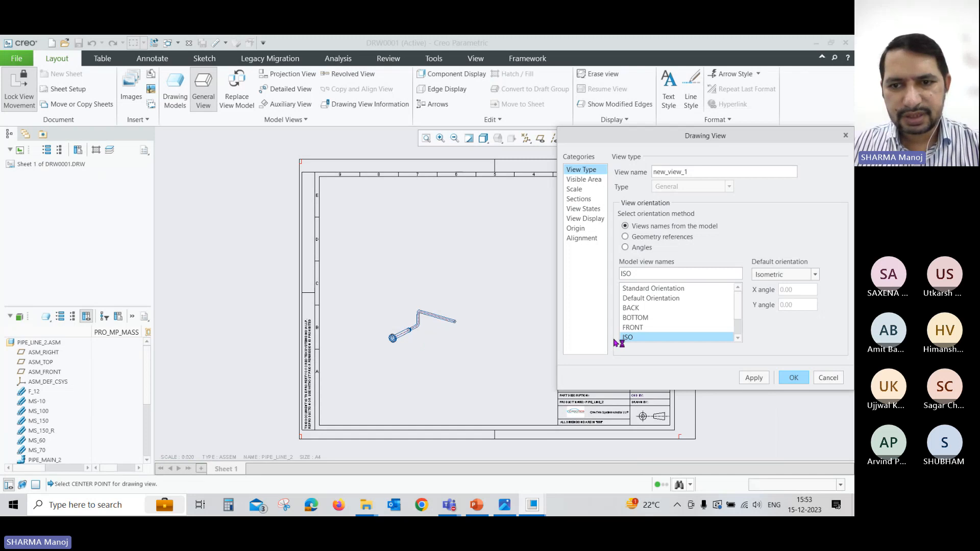
left_click(586, 219)
left_click(695, 183)
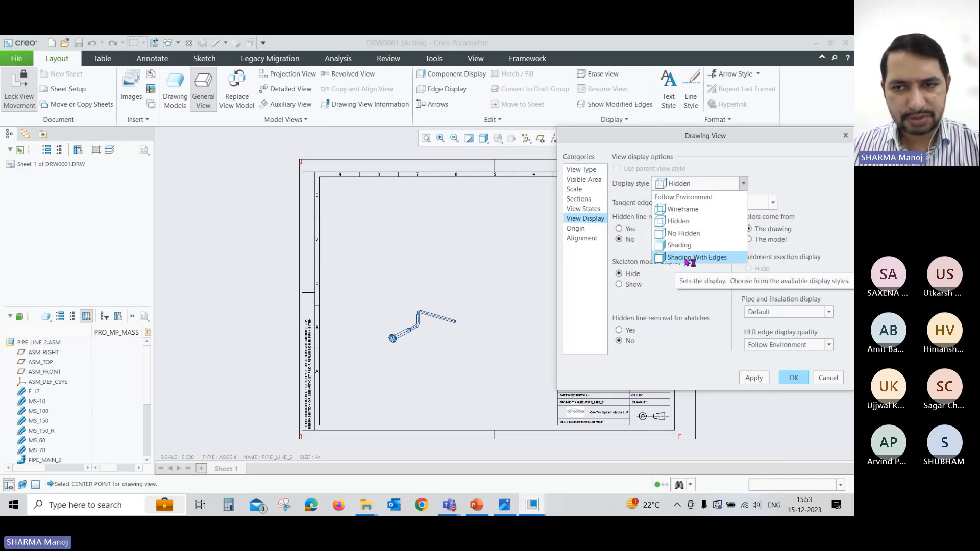
left_click(743, 183)
left_click(807, 378)
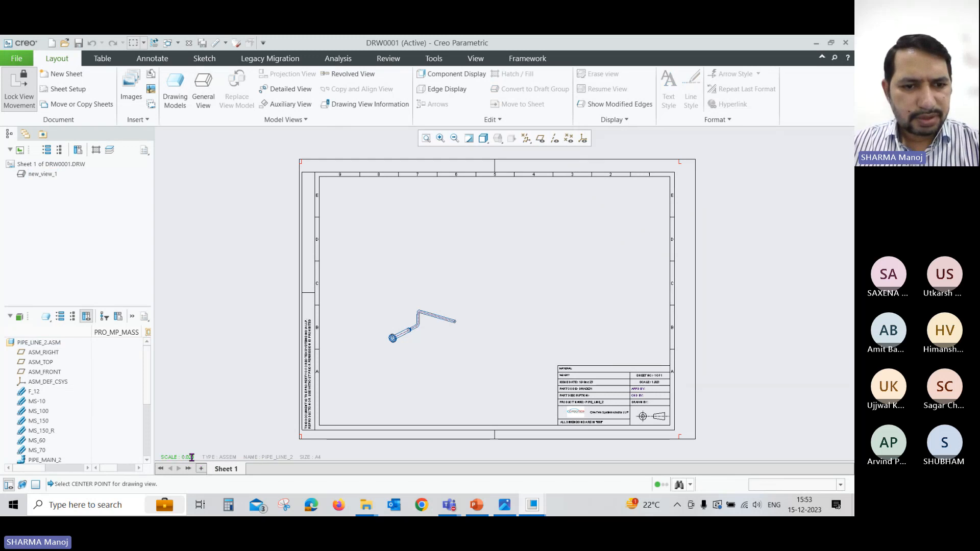
Set the drawing sheet scale to 0.05
double_click(188, 457)
key("BackSpace")
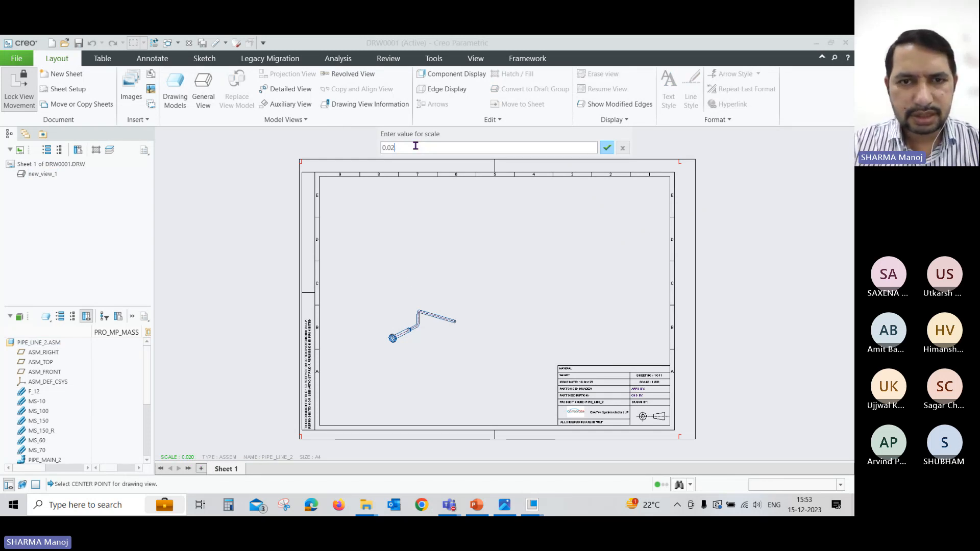
type("5")
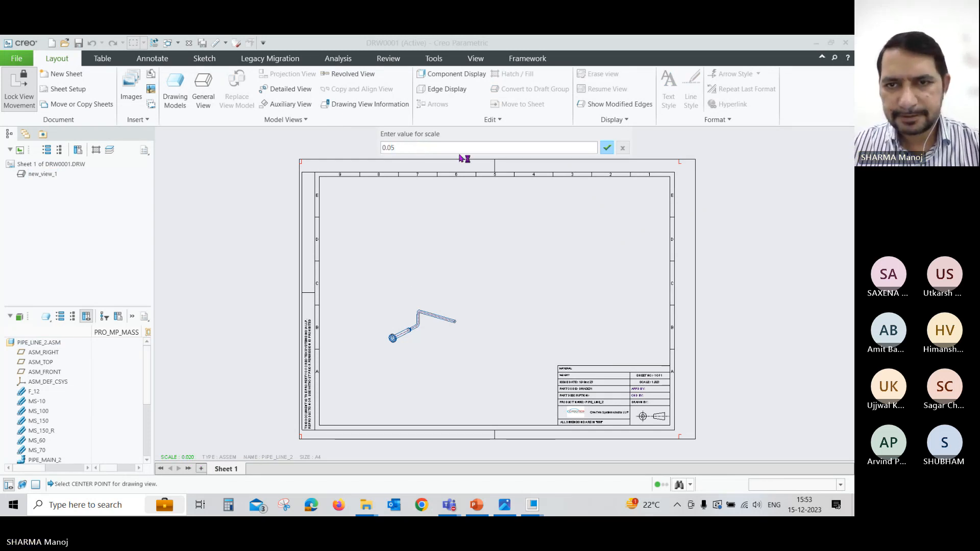
left_click(607, 147)
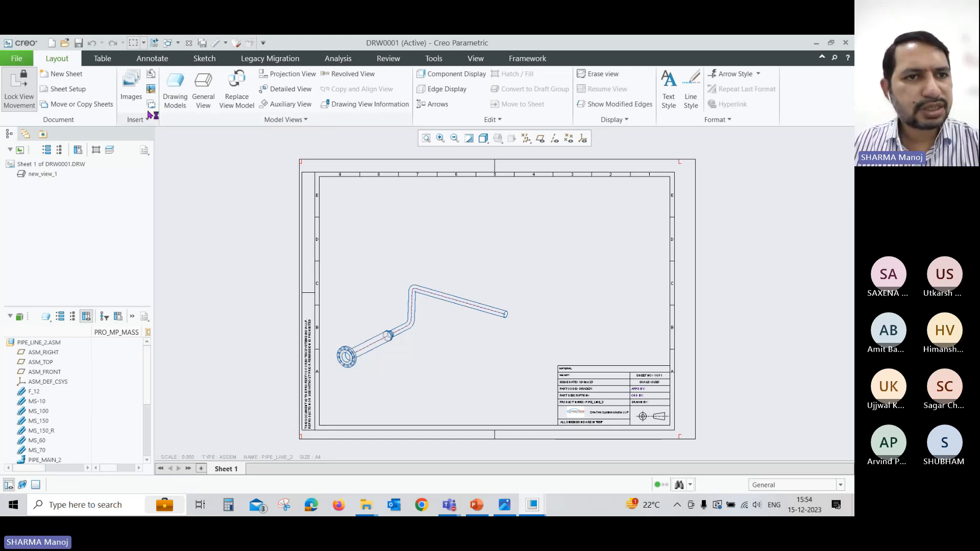
Insert the saved table bend_location.tbl from the Pipe user tables near the upper edge of the sheet
left_click(119, 62)
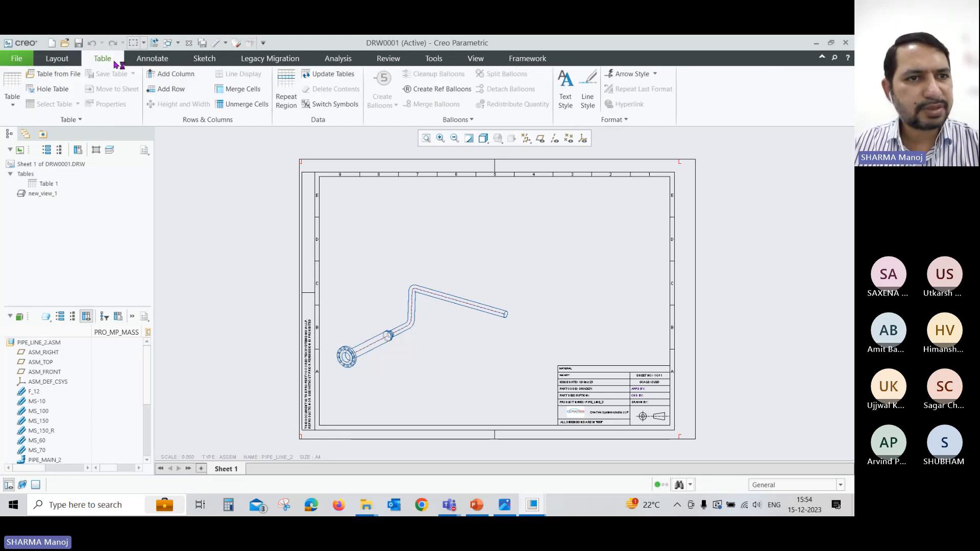
left_click(72, 80)
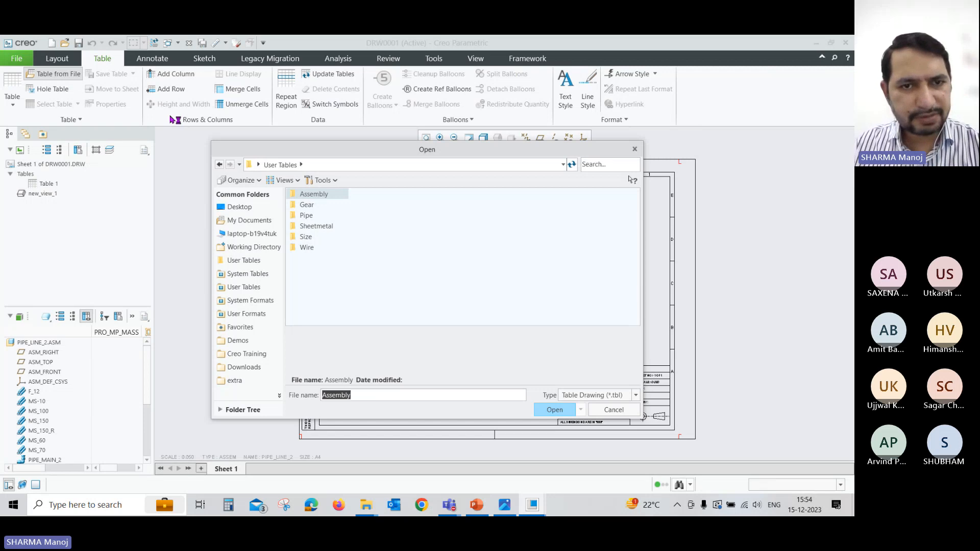
double_click(306, 216)
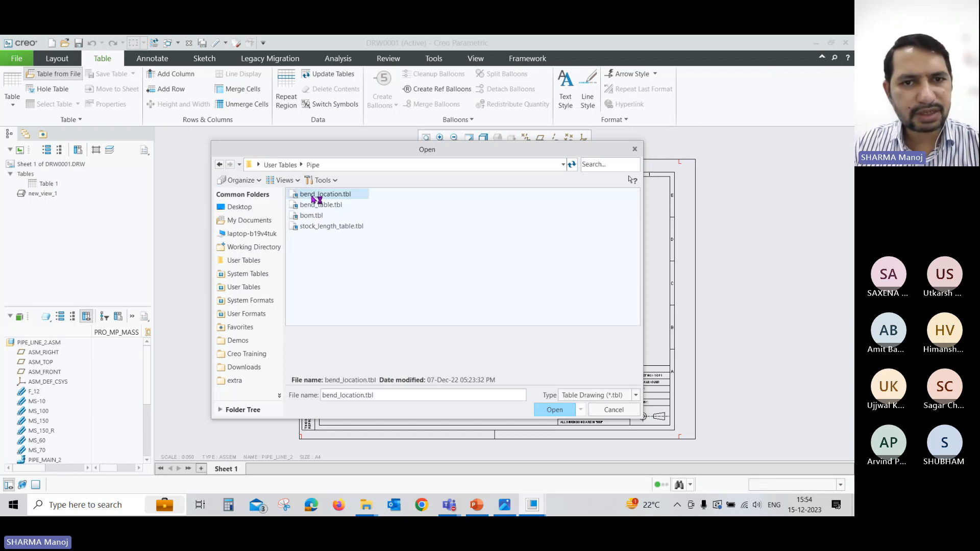
left_click(556, 408)
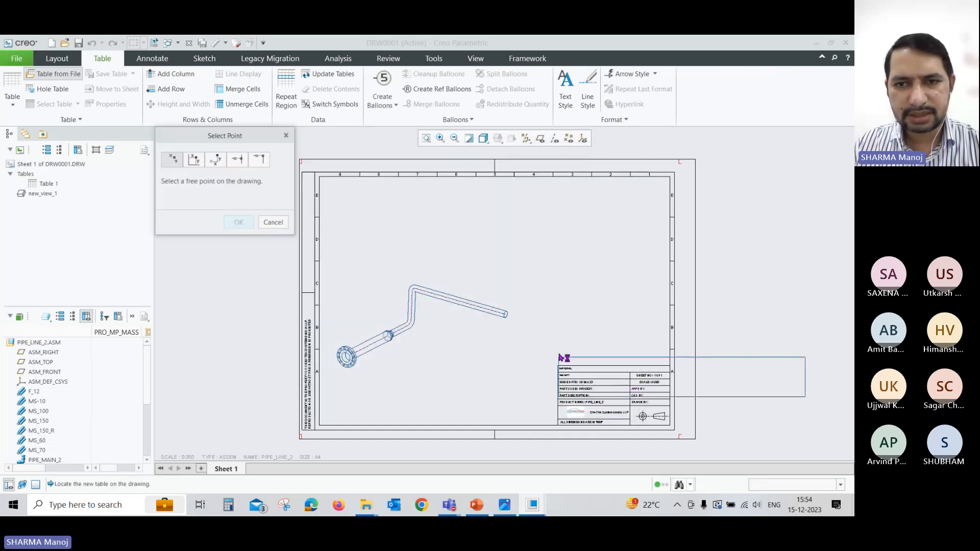
left_click(426, 183)
Set the width of the Point Name column in the bend location table to 50 drawing units
scroll(516, 171, "up", 3)
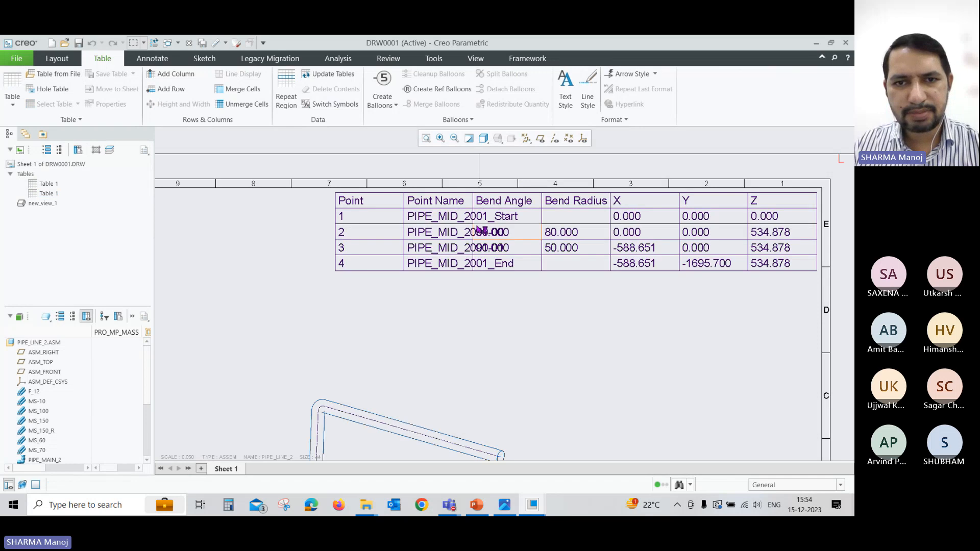
left_click(464, 197)
left_click(485, 136)
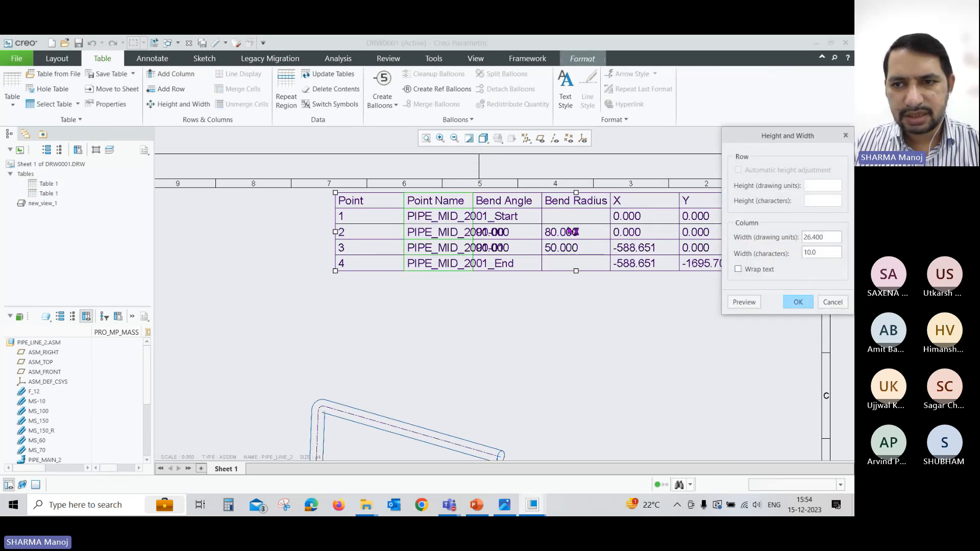
left_click_drag(825, 238, 779, 236)
type("50")
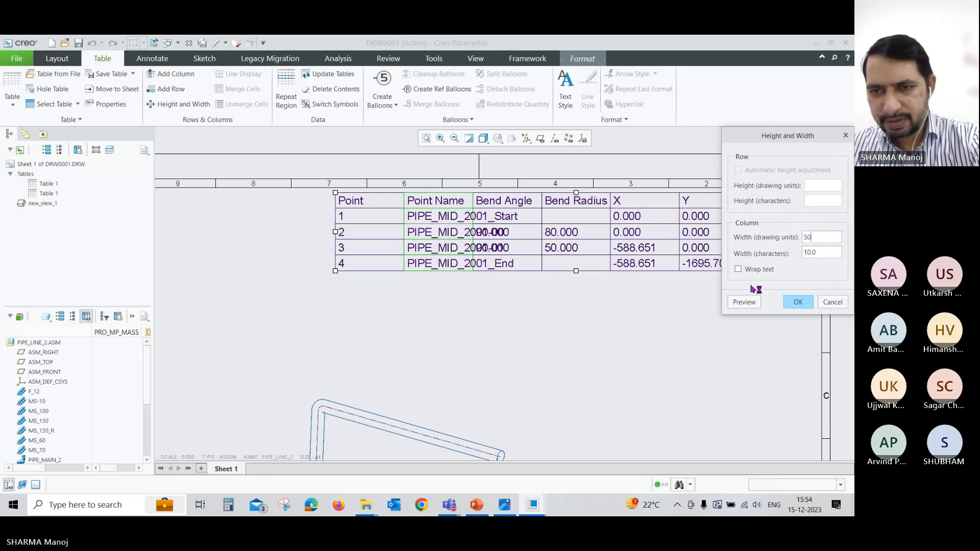
left_click(744, 302)
left_click(797, 302)
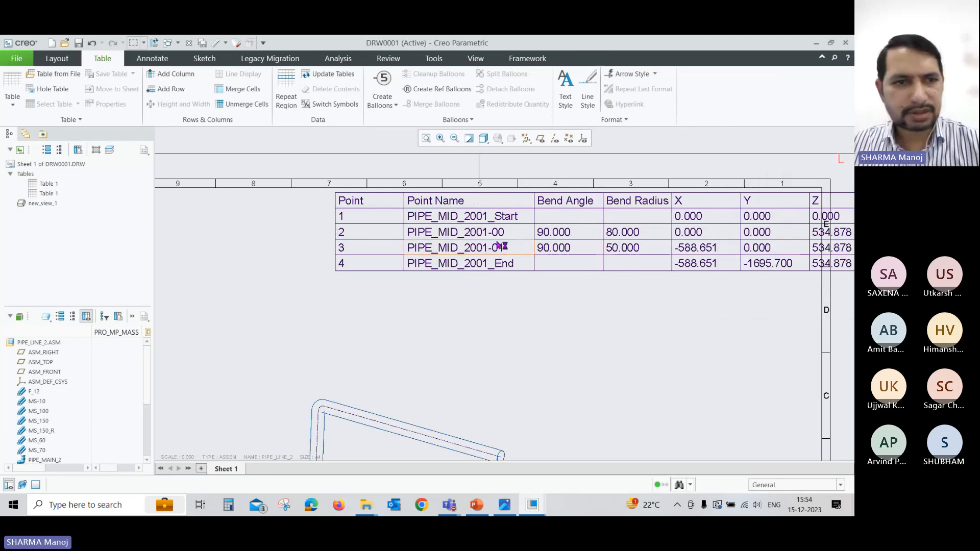
Move the whole bend location table left so that it fits inside the sheet border
left_click(48, 193)
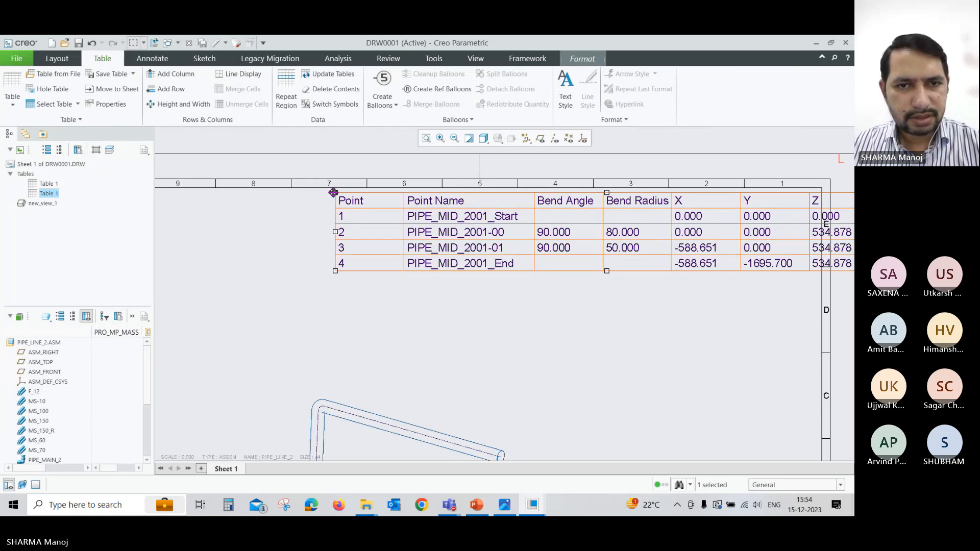
left_click_drag(333, 193, 269, 194)
left_click(513, 328)
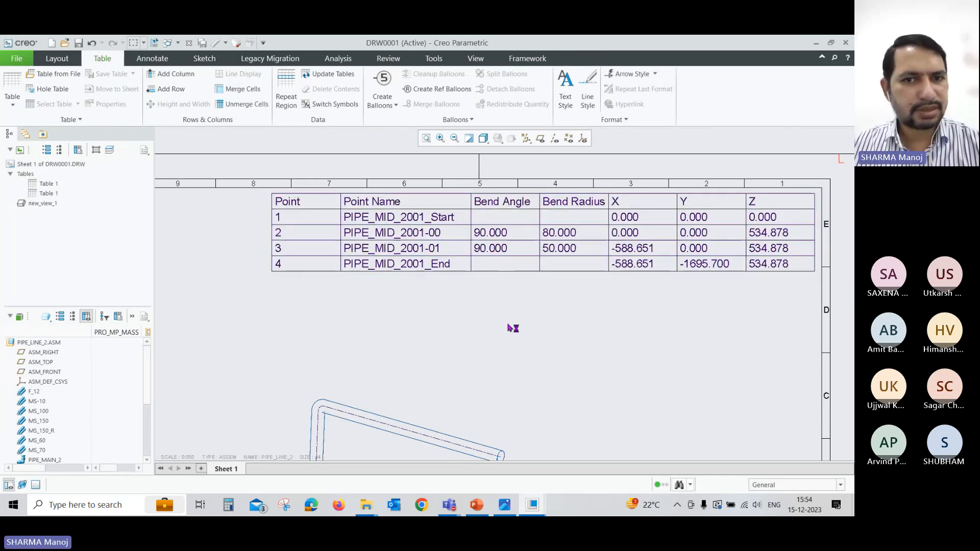
Insert the saved table bend_table.tbl from the Pipe user tables just below the bend location table
scroll(400, 234, "up", 3)
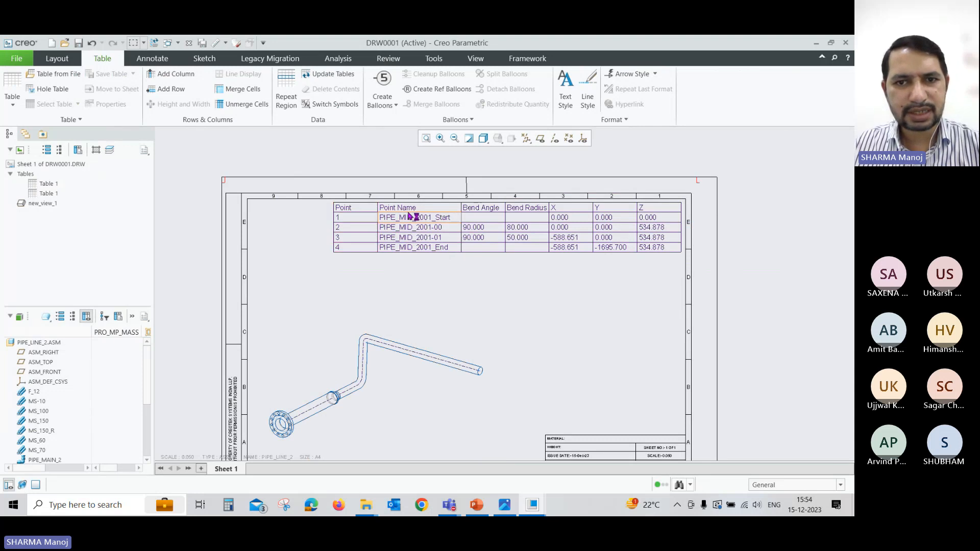
scroll(505, 225, "down", 2)
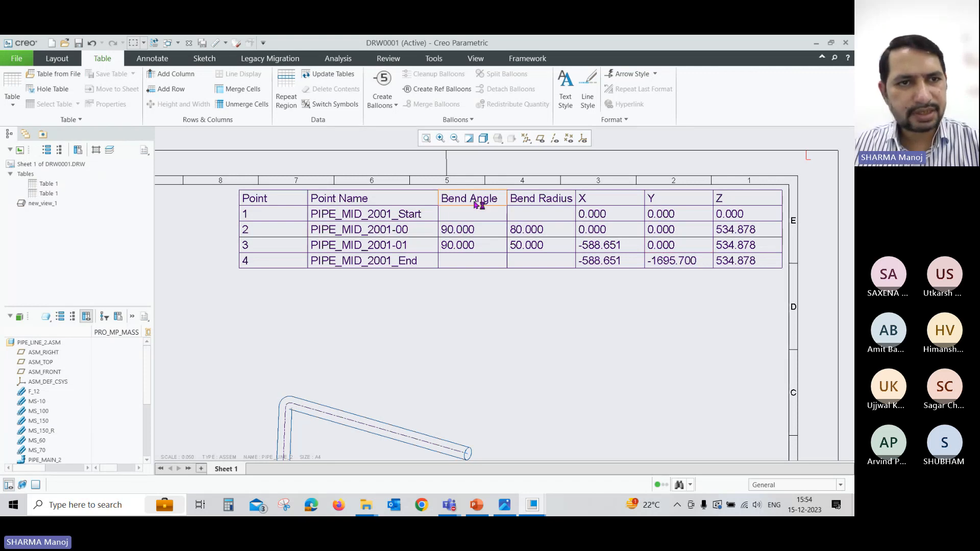
left_click(72, 75)
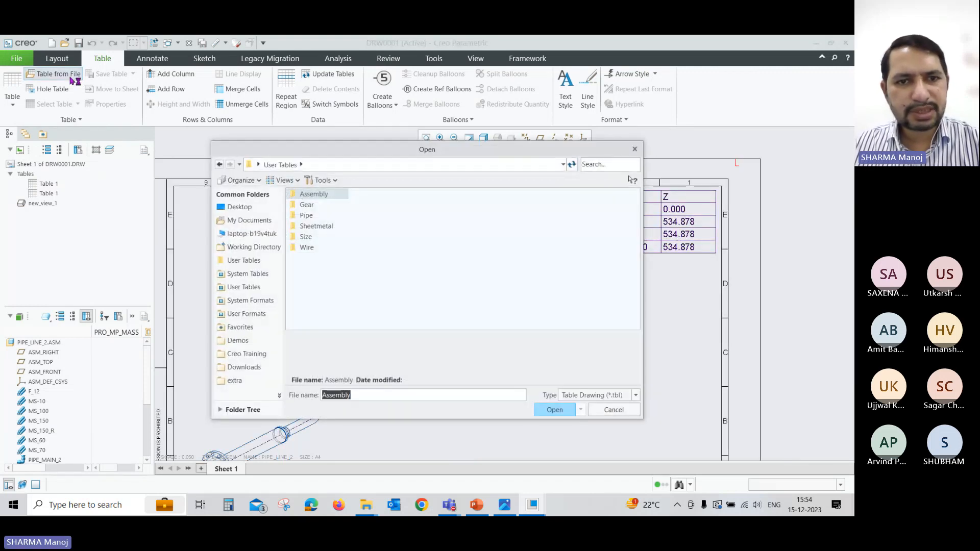
double_click(307, 215)
left_click(311, 205)
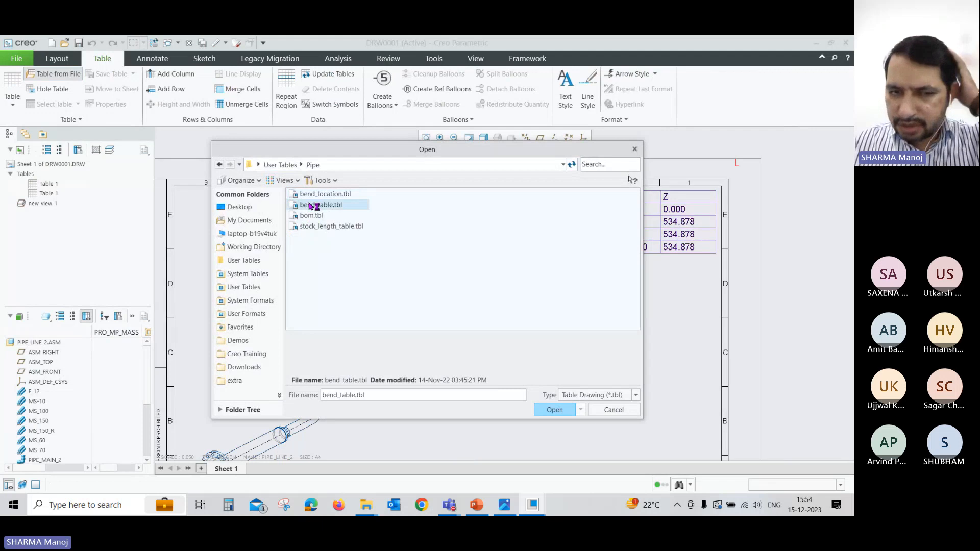
left_click(551, 409)
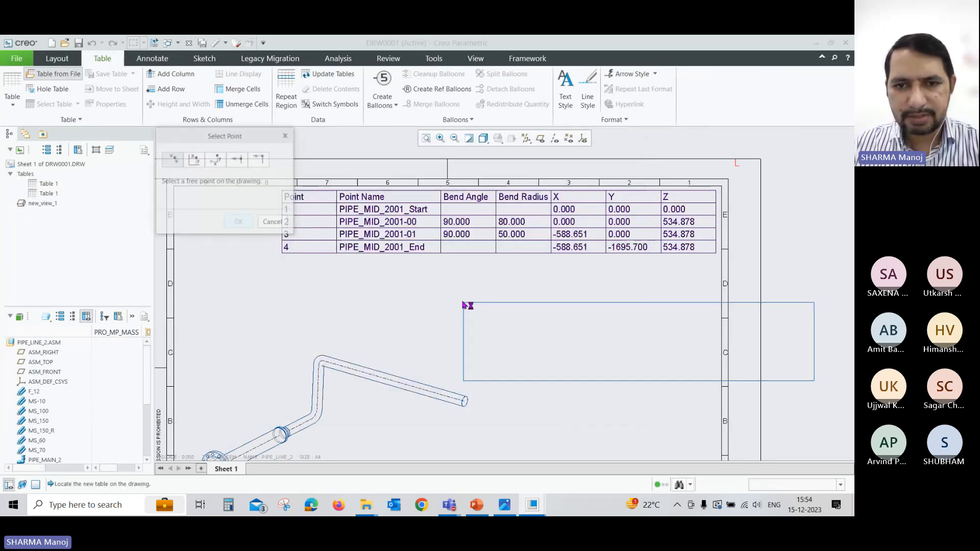
left_click(367, 267)
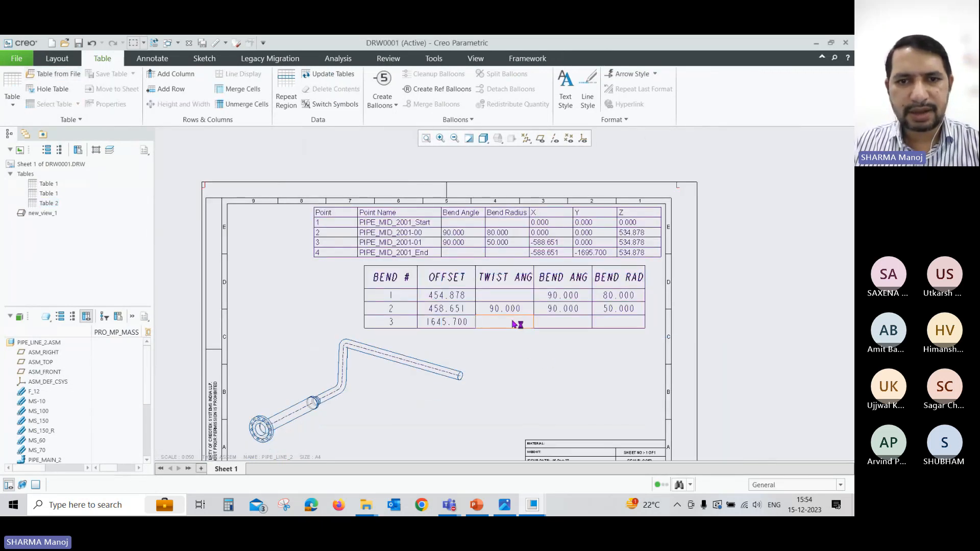
Insert the saved table stock_length_table.tbl from the Pipe user tables below the bend table, beside the pipeline view
scroll(516, 325, "up", 1)
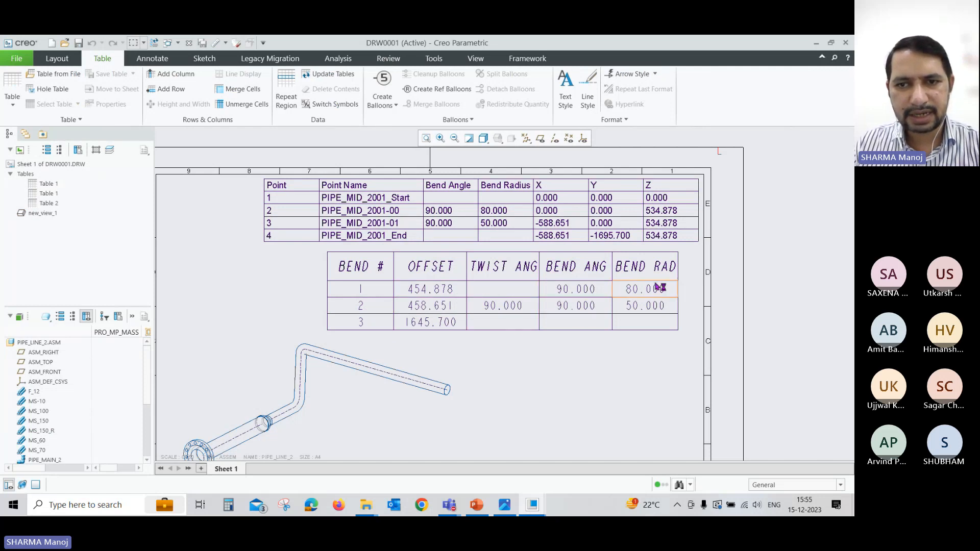
scroll(561, 272, "down", 2)
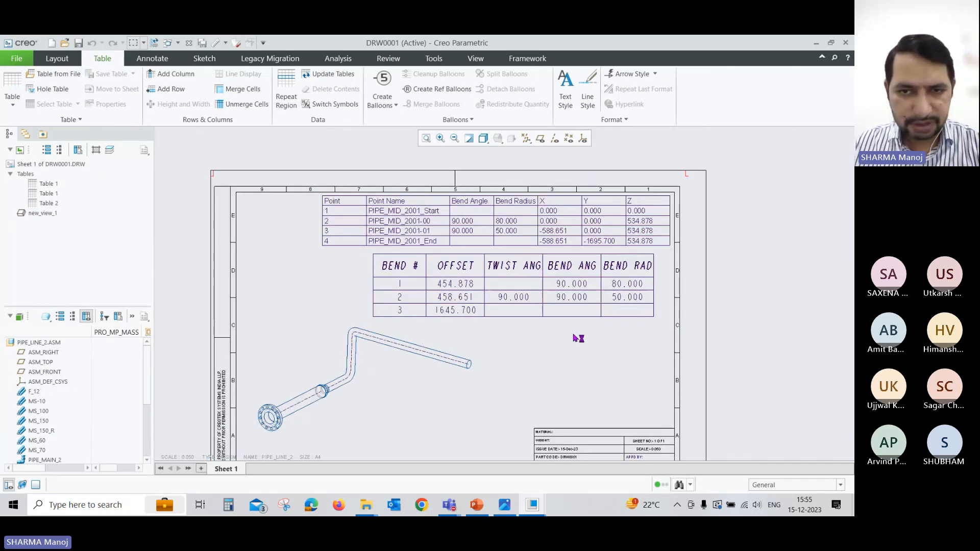
left_click(55, 74)
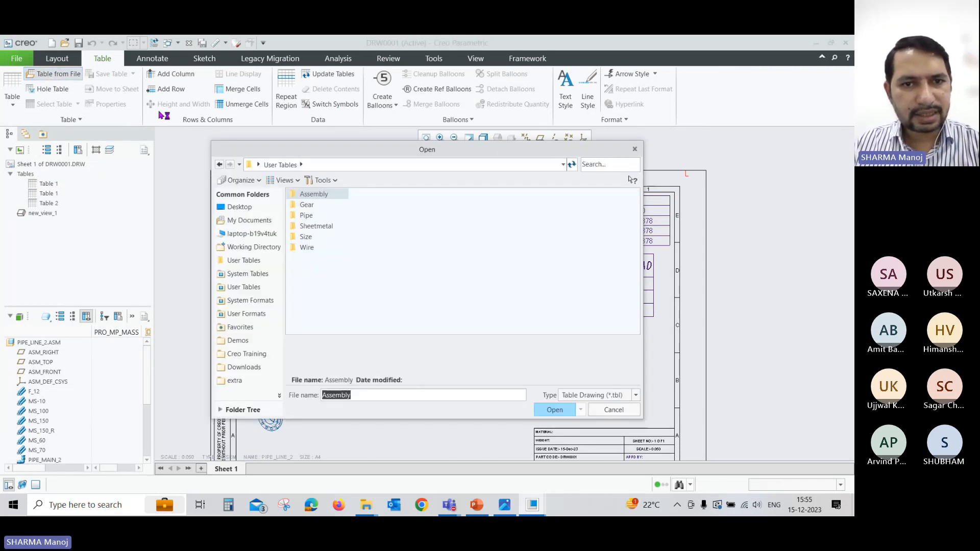
double_click(307, 217)
left_click(315, 227)
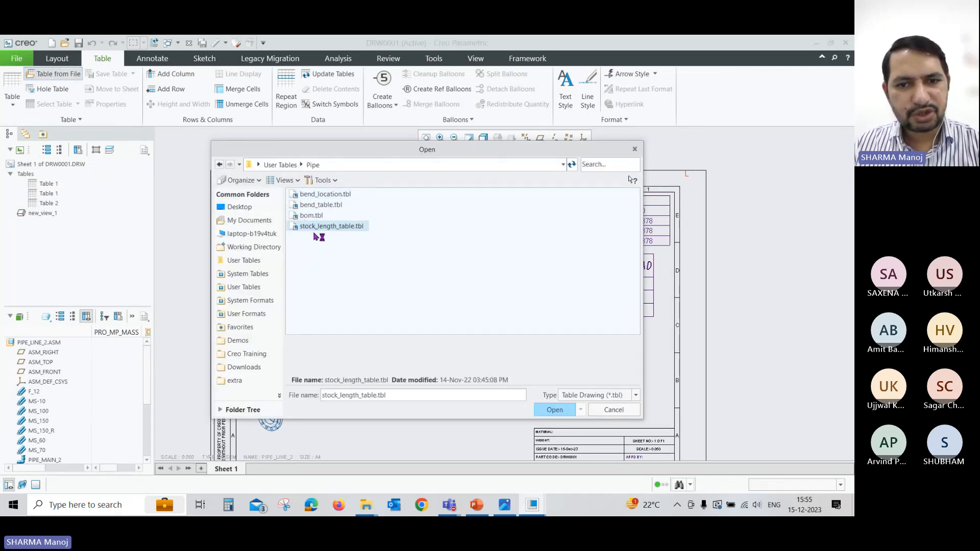
left_click(555, 409)
left_click(502, 333)
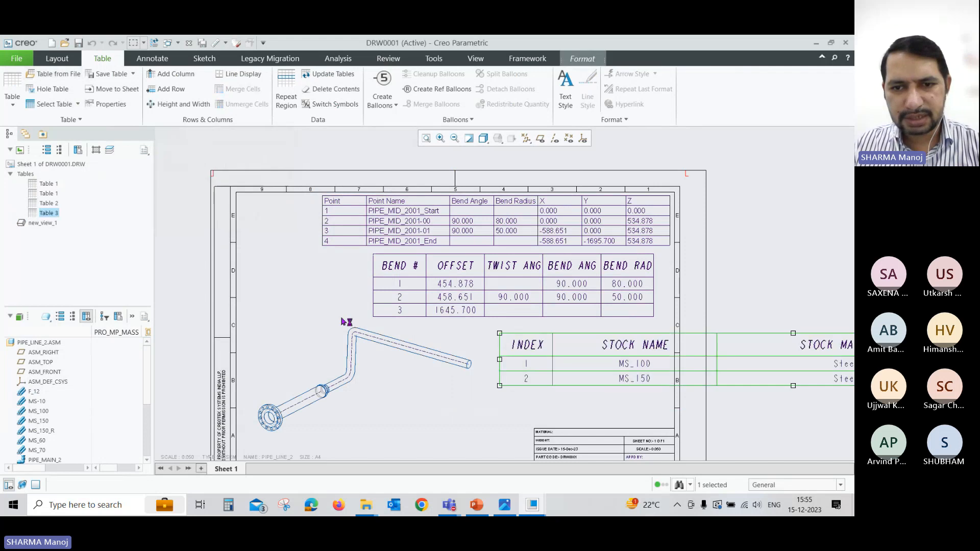
Examine the stock names, materials and pre-cut lengths in the stock length table
scroll(285, 313, "down", 2)
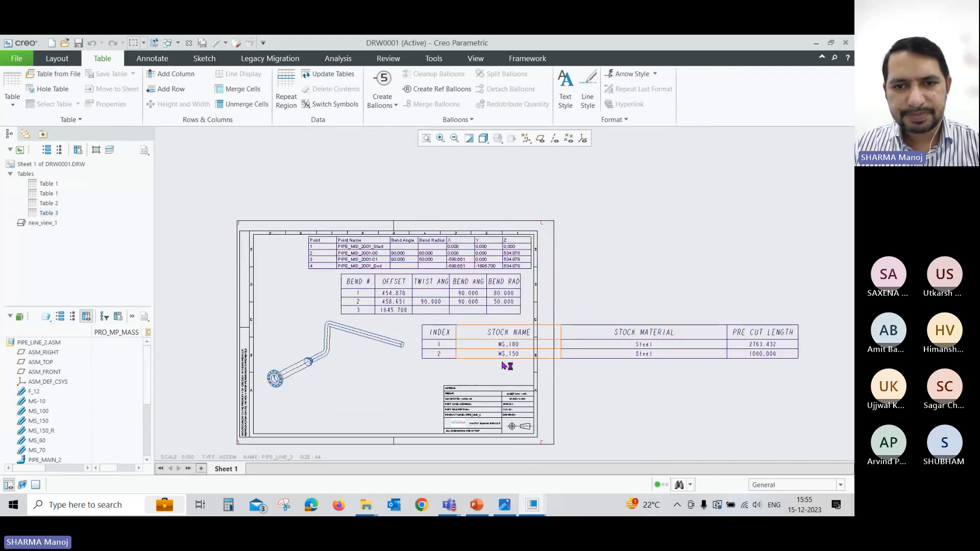
scroll(503, 361, "up", 2)
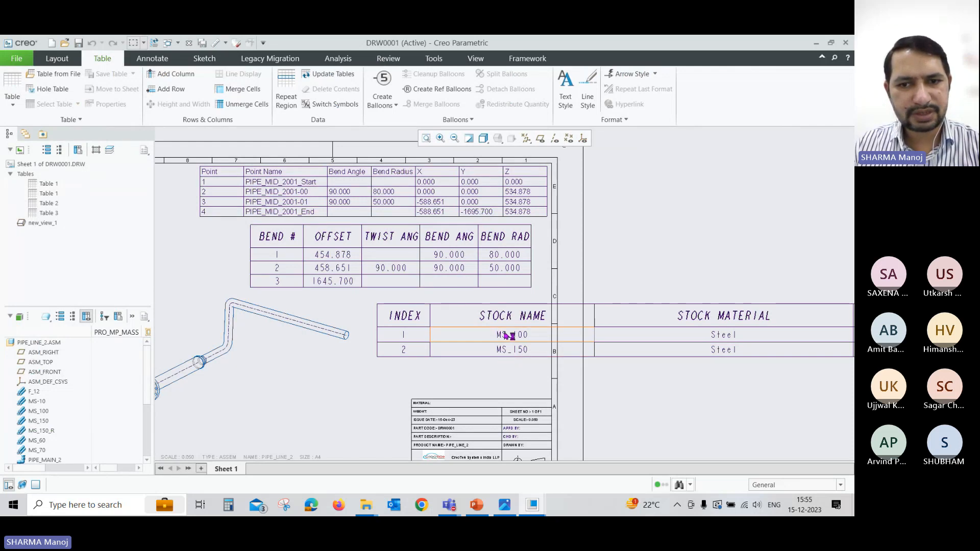
scroll(444, 334, "down", 2)
scroll(721, 339, "up", 2)
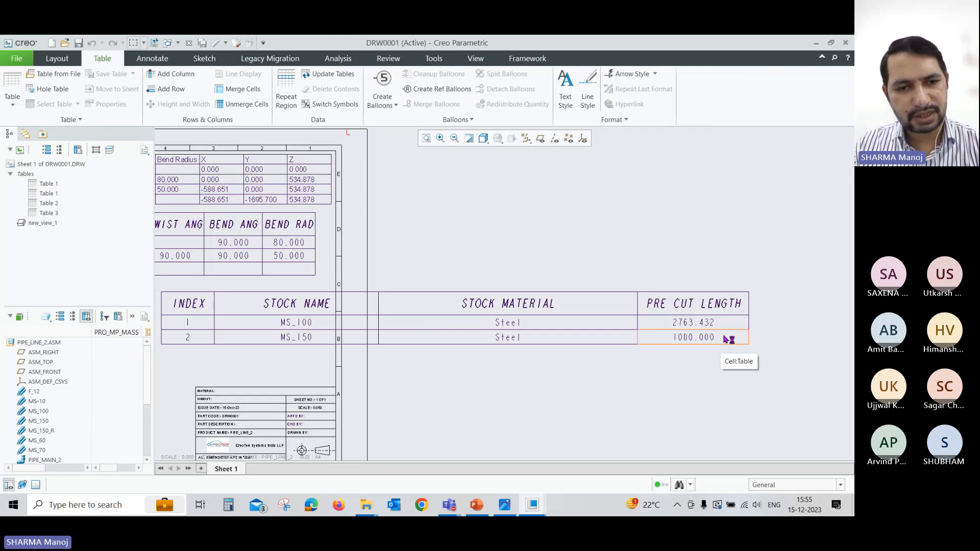
scroll(621, 231, "down", 2)
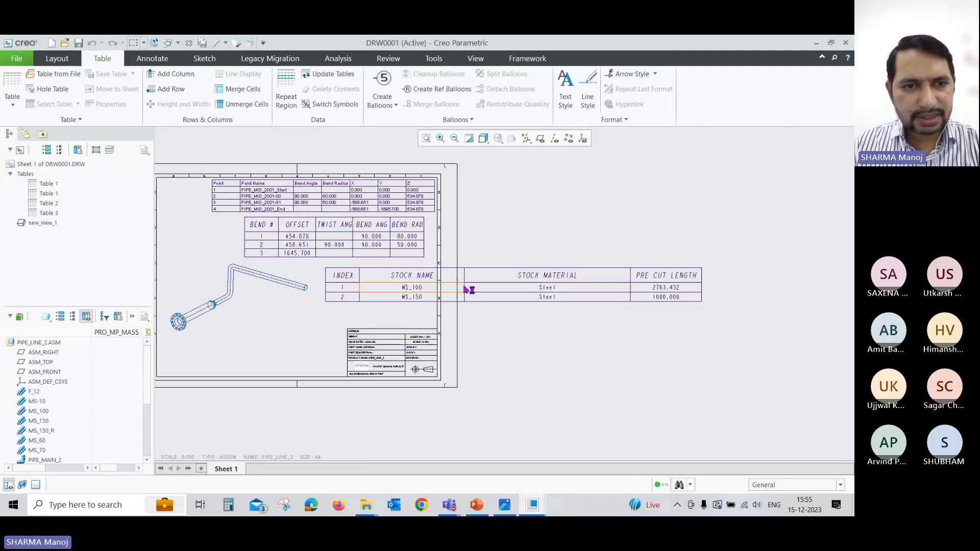
scroll(438, 329, "down", 1)
scroll(339, 329, "up", 1)
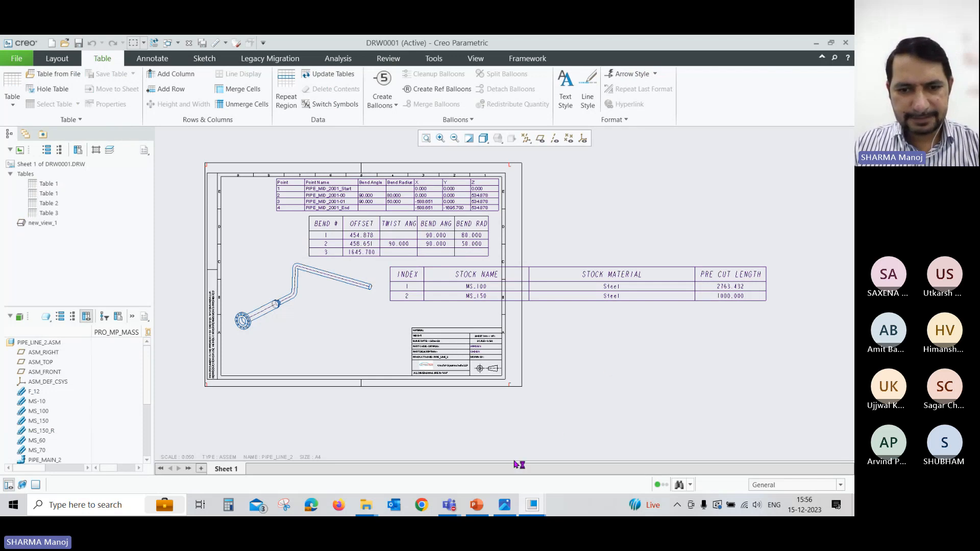
Switch to the Creo_PCX_New.pptx presentation in PowerPoint, start the slide show from the DEMO slide and advance one slide
left_click(476, 504)
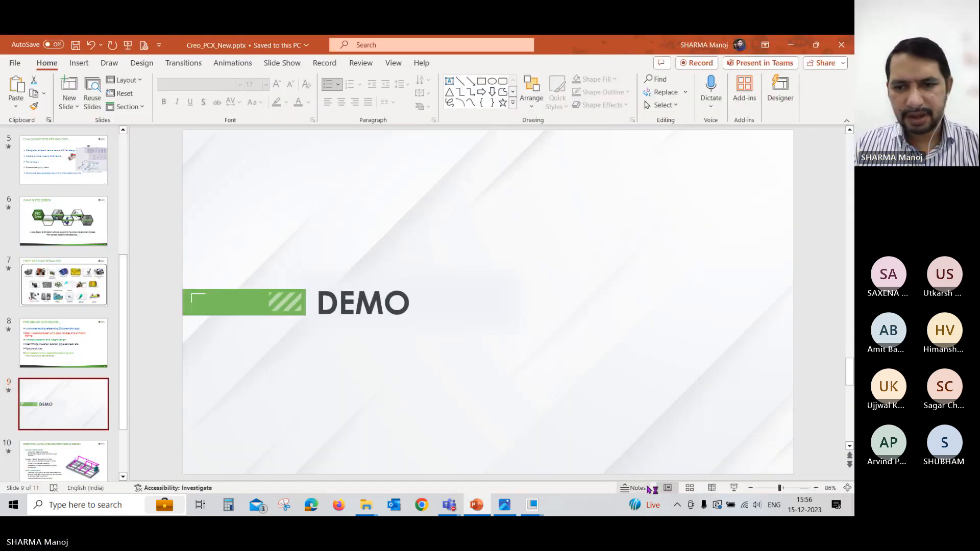
left_click(734, 488)
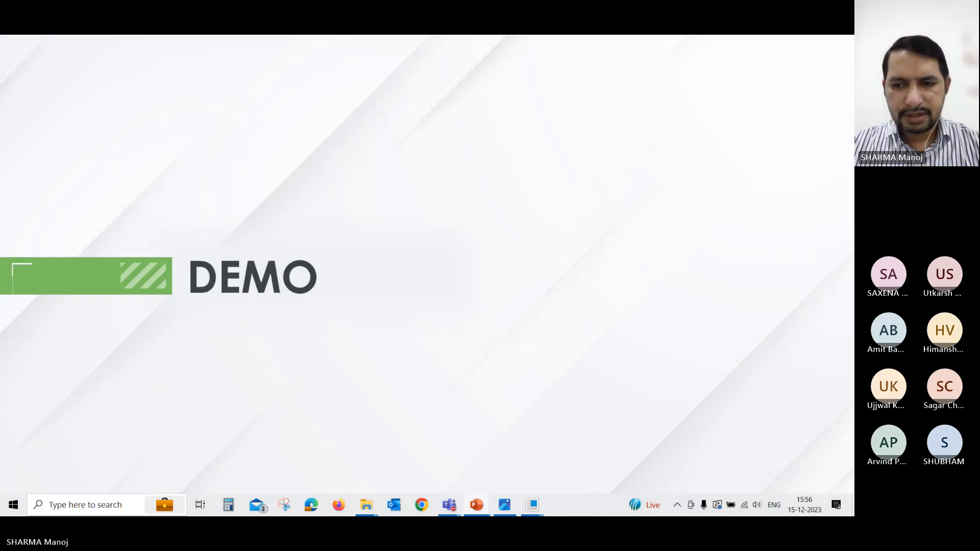
key("Right")
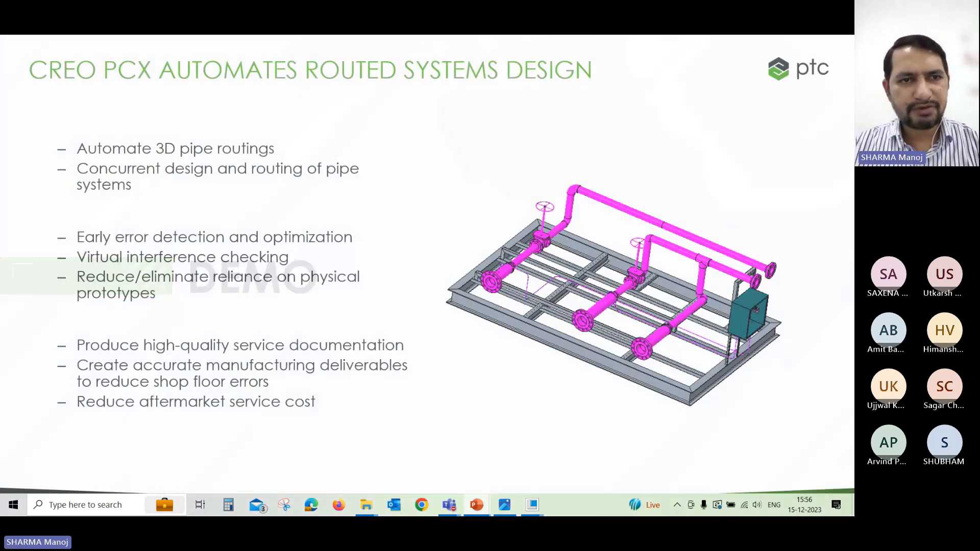